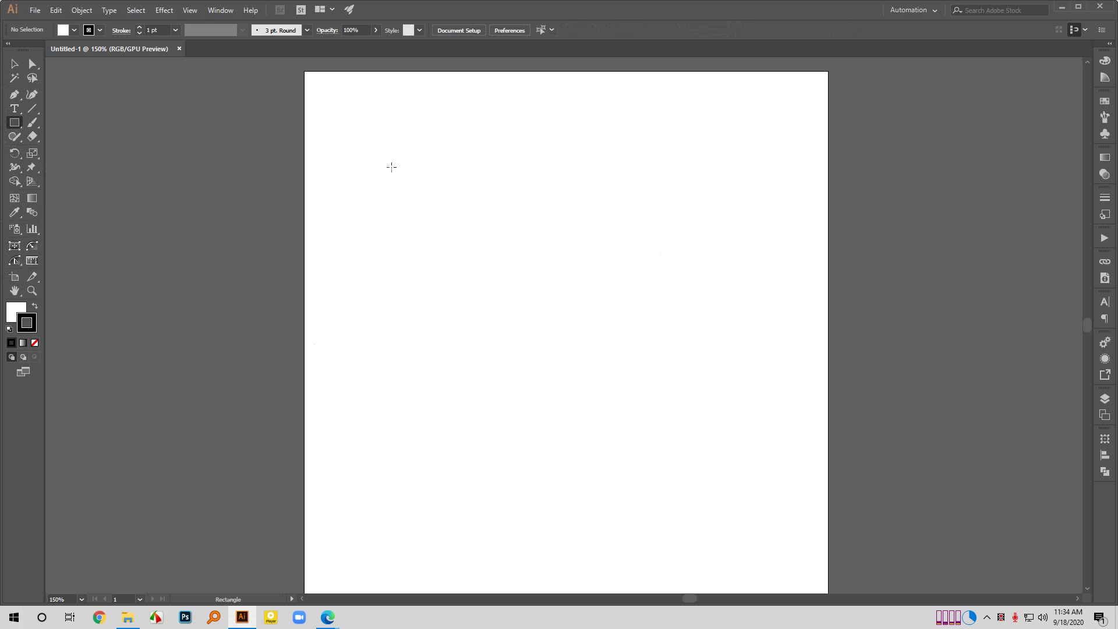
# Draw a 600 by 600 px square covering the whole artboard and fill it with coral red ff6464.
pyautogui.hotkey('ctrl', '1')
pyautogui.moveTo(359, 111); pyautogui.dragTo(710, 458)
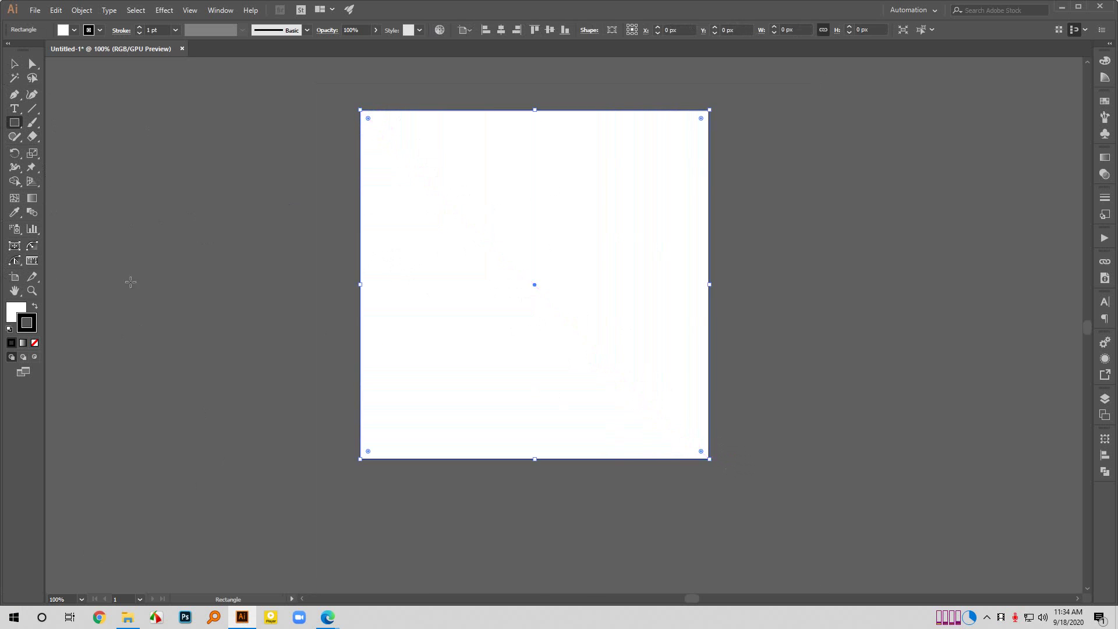
pyautogui.doubleClick(18, 309)
pyautogui.moveTo(738, 198); pyautogui.dragTo(694, 144)
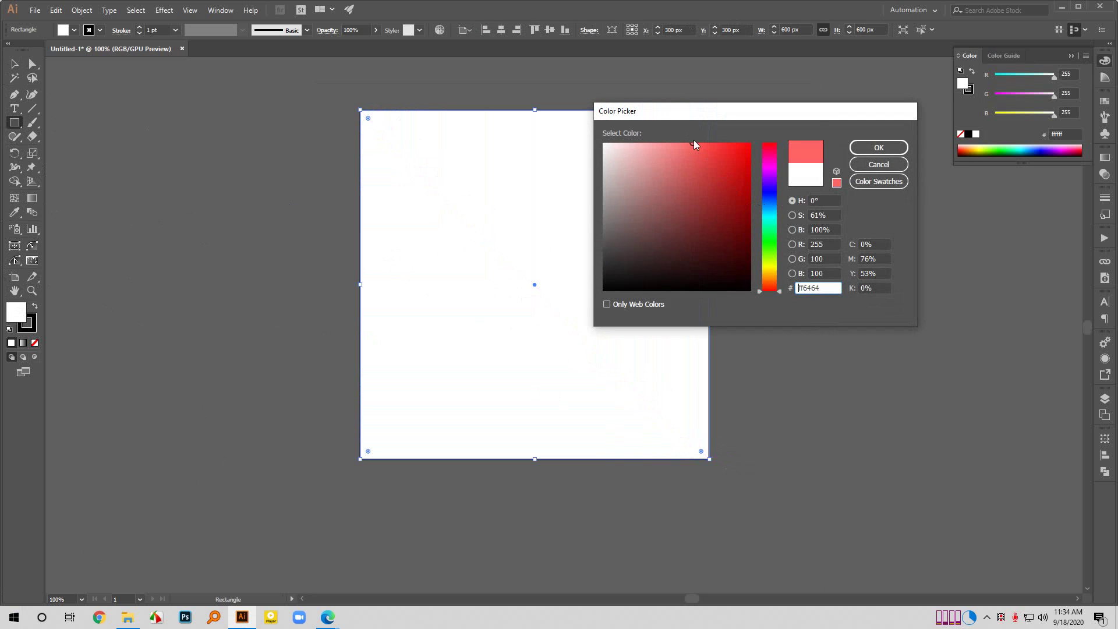
pyautogui.click(875, 148)
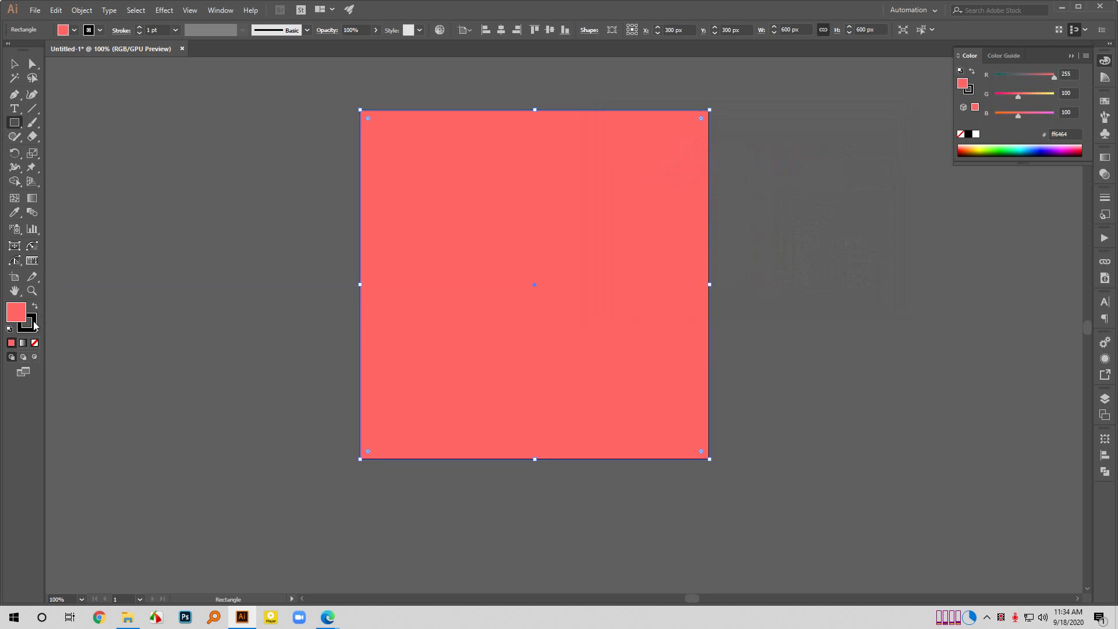
# Remove the background square's stroke and deselect it.
pyautogui.click(33, 324)
pyautogui.click(34, 342)
pyautogui.click(15, 64)
pyautogui.click(150, 174)
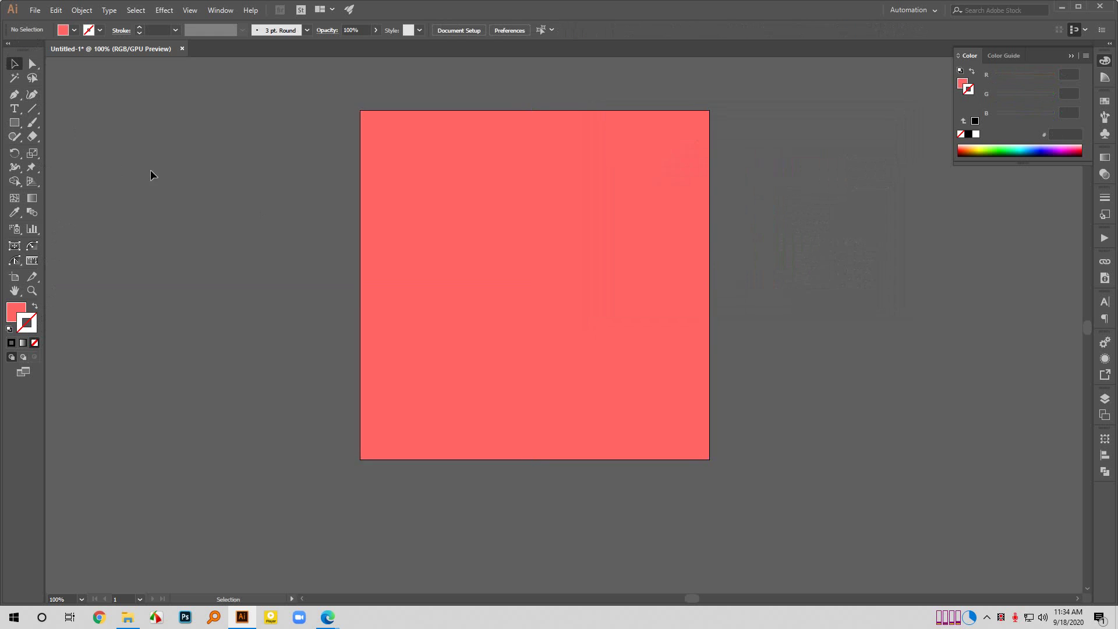
# Add the point text "BLEND EFFECT" on the upper part of the background square.
pyautogui.scroll(1, 151, 170)
pyautogui.press('t')
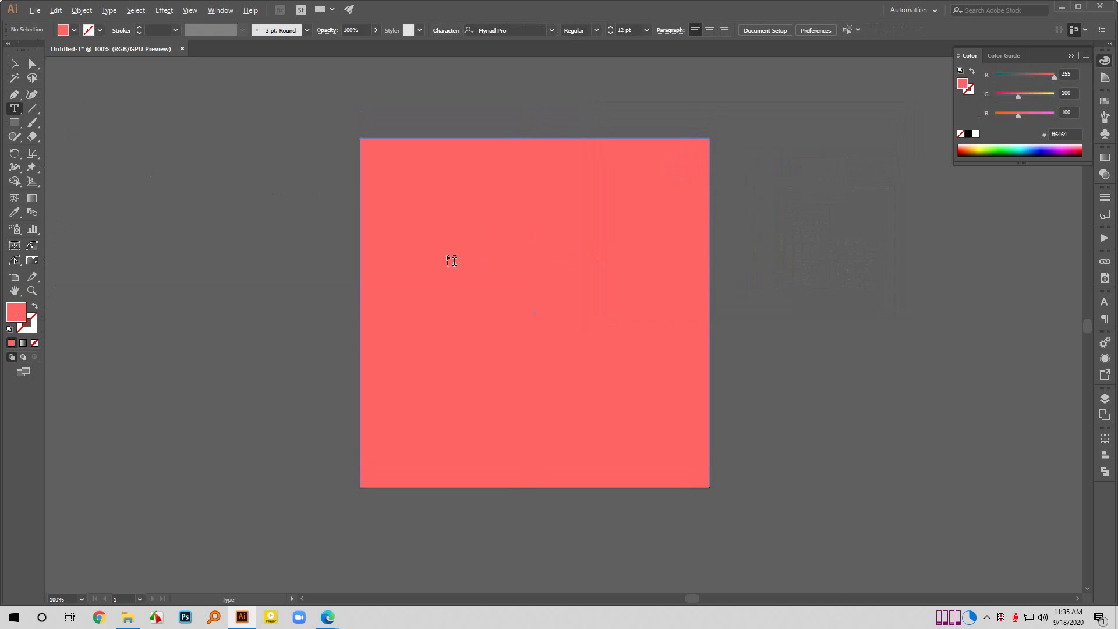
pyautogui.scroll(1, 448, 258)
pyautogui.click(389, 253)
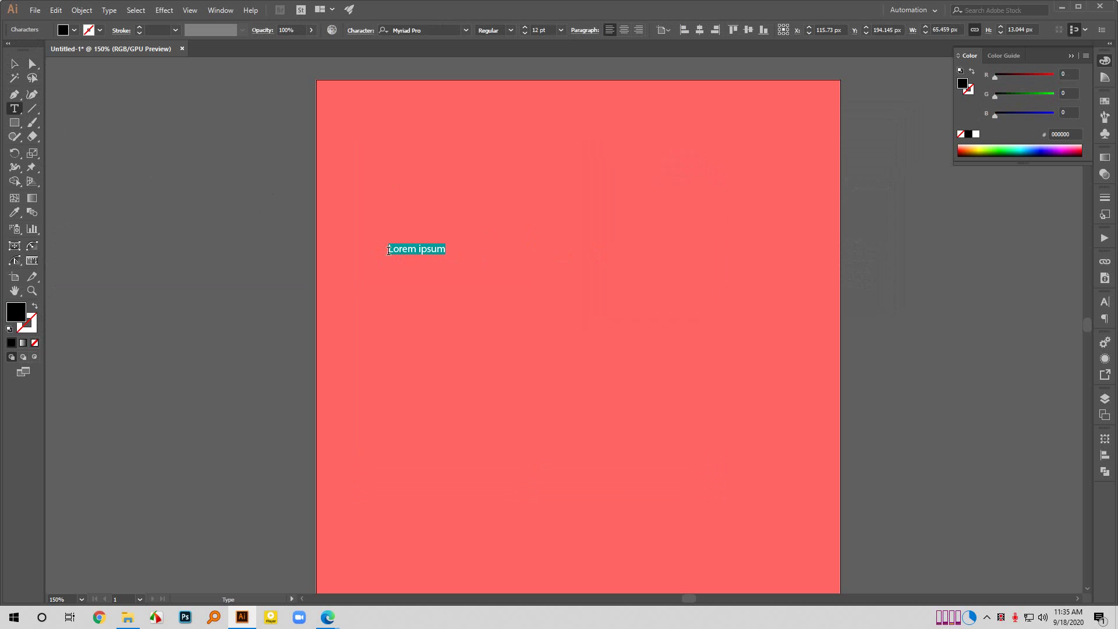
pyautogui.write('BLEND')
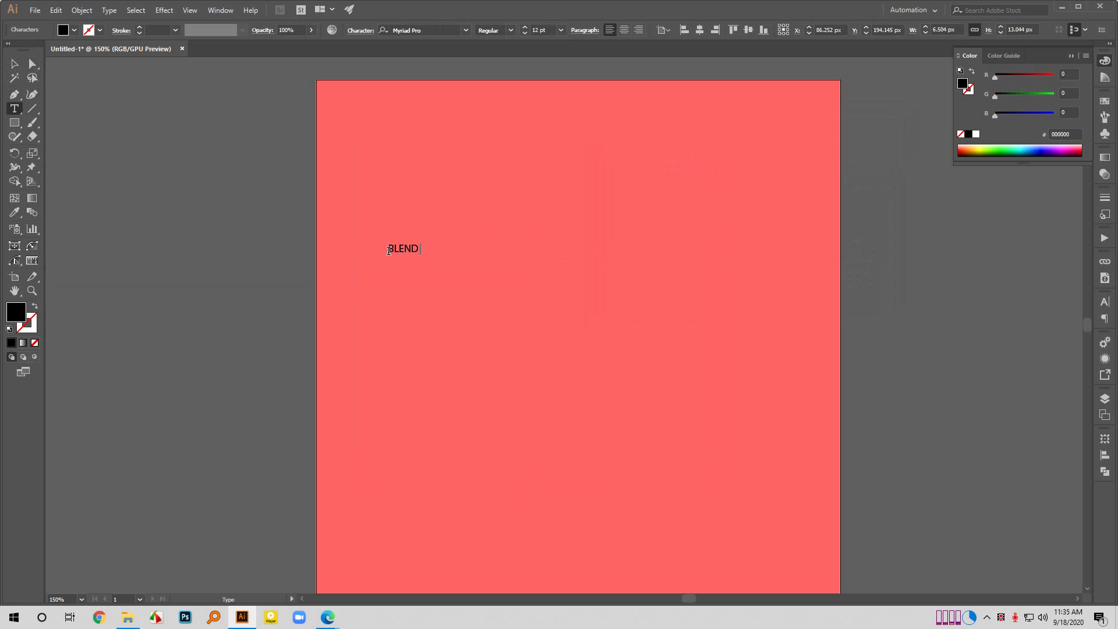
pyautogui.write(' EFFECT')
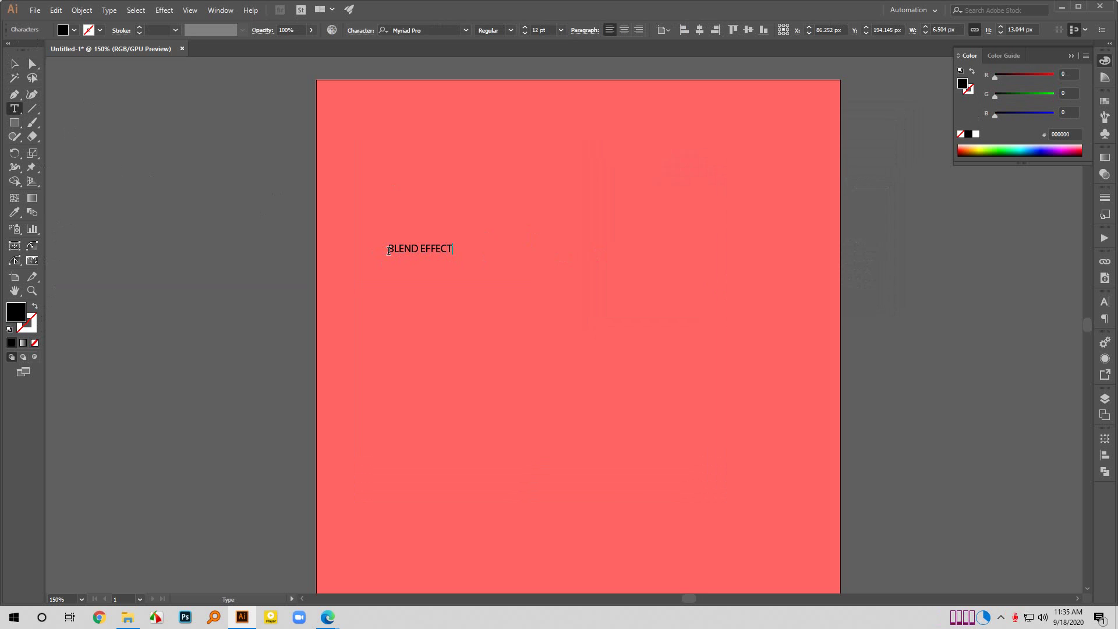
# Scale the text up to about 86 pt and position it across the upper half of the artboard.
pyautogui.click(15, 64)
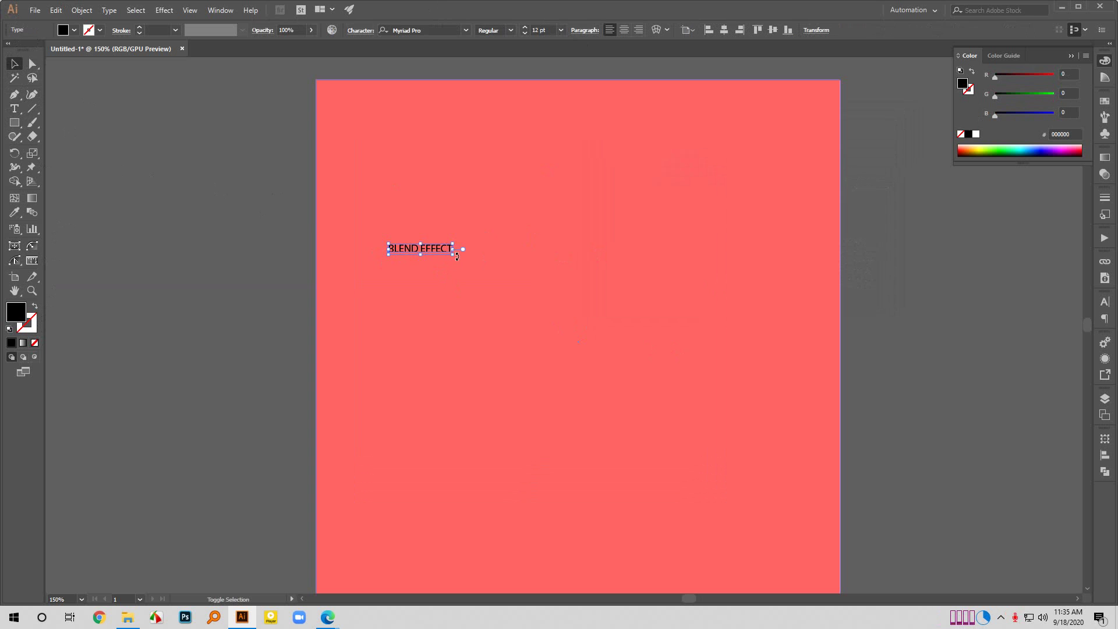
pyautogui.moveTo(456, 257); pyautogui.dragTo(710, 376)
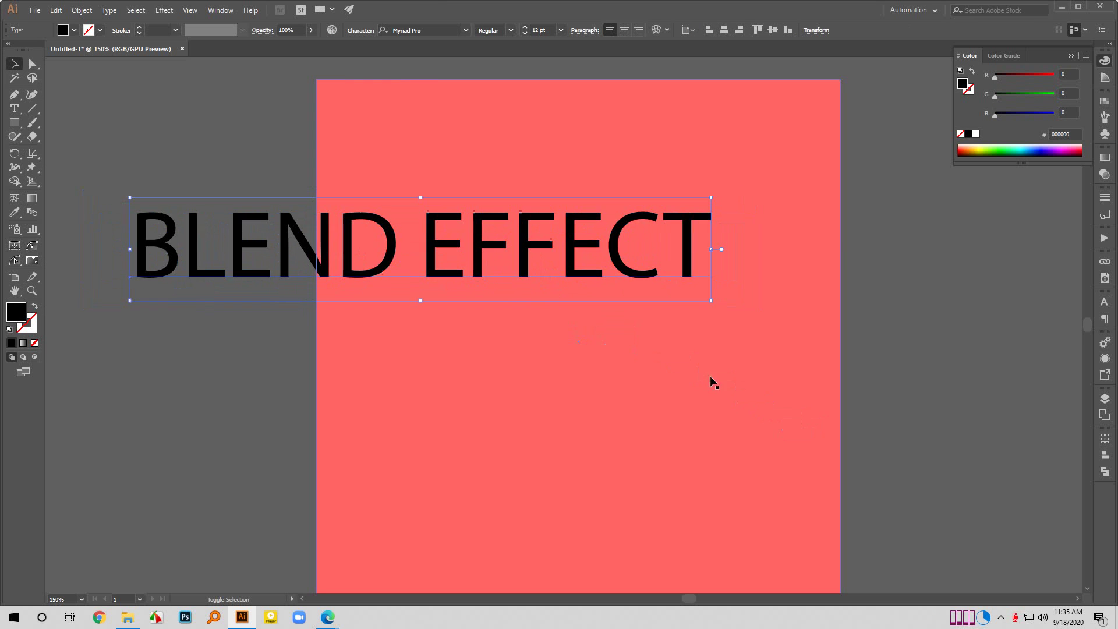
pyautogui.moveTo(528, 254); pyautogui.dragTo(668, 269)
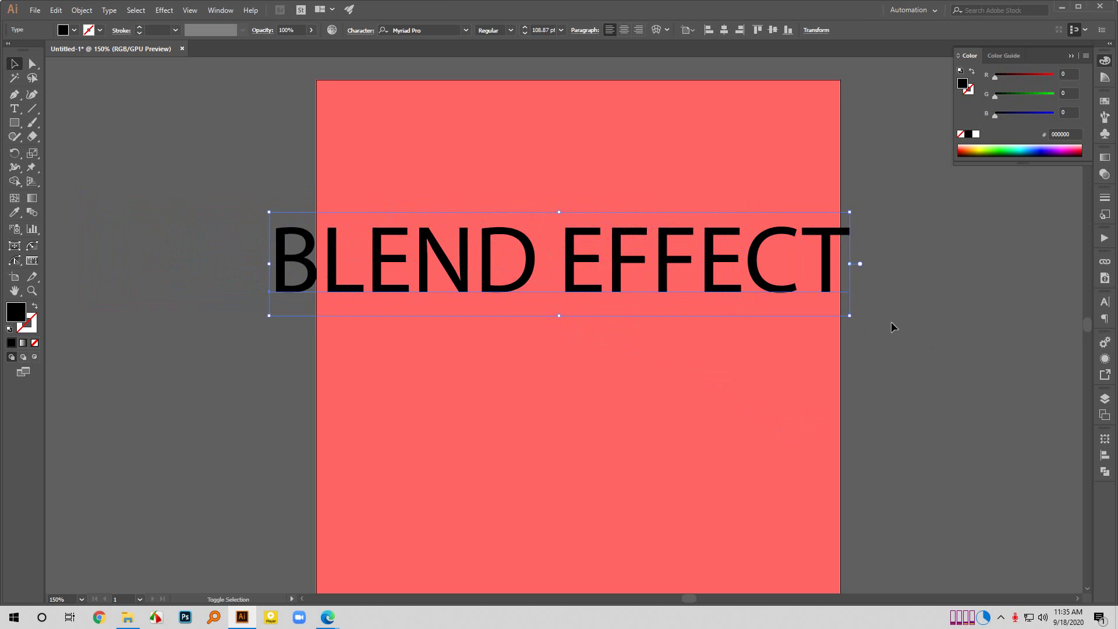
pyautogui.moveTo(853, 315); pyautogui.dragTo(785, 274)
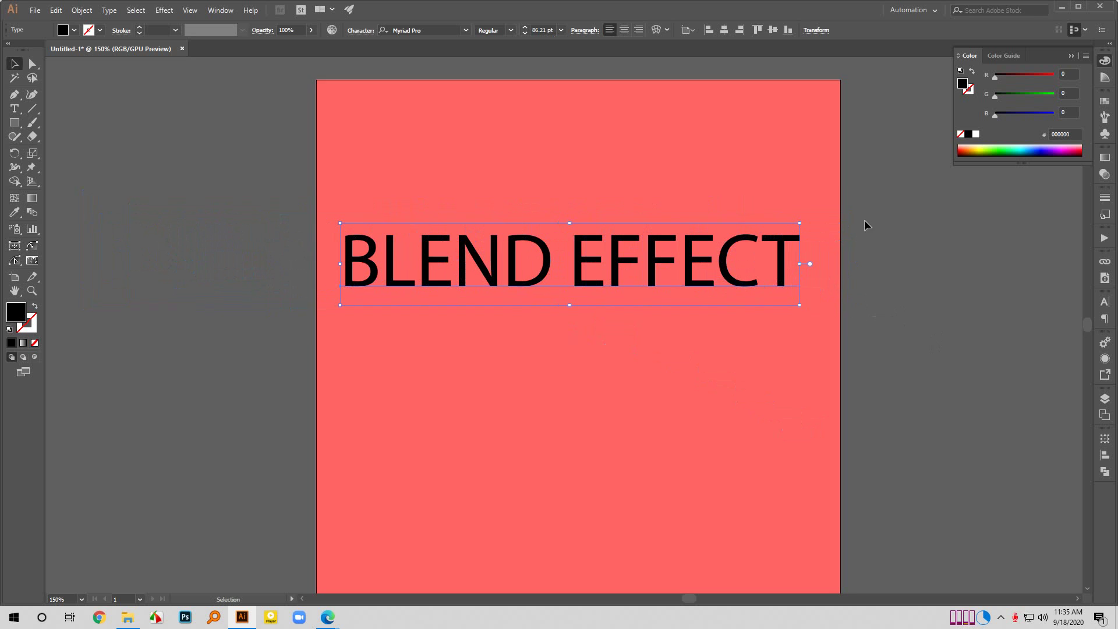
# Set the text's font to Arial Bold and its size to 73 pt.
pyautogui.scroll(1, 864, 219)
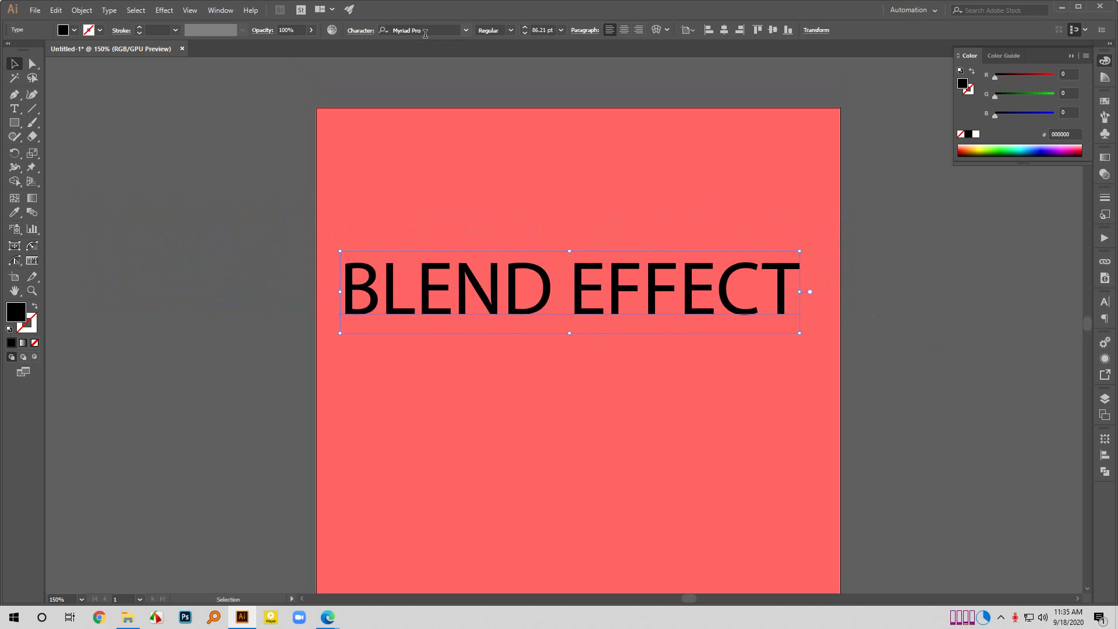
pyautogui.click(454, 32)
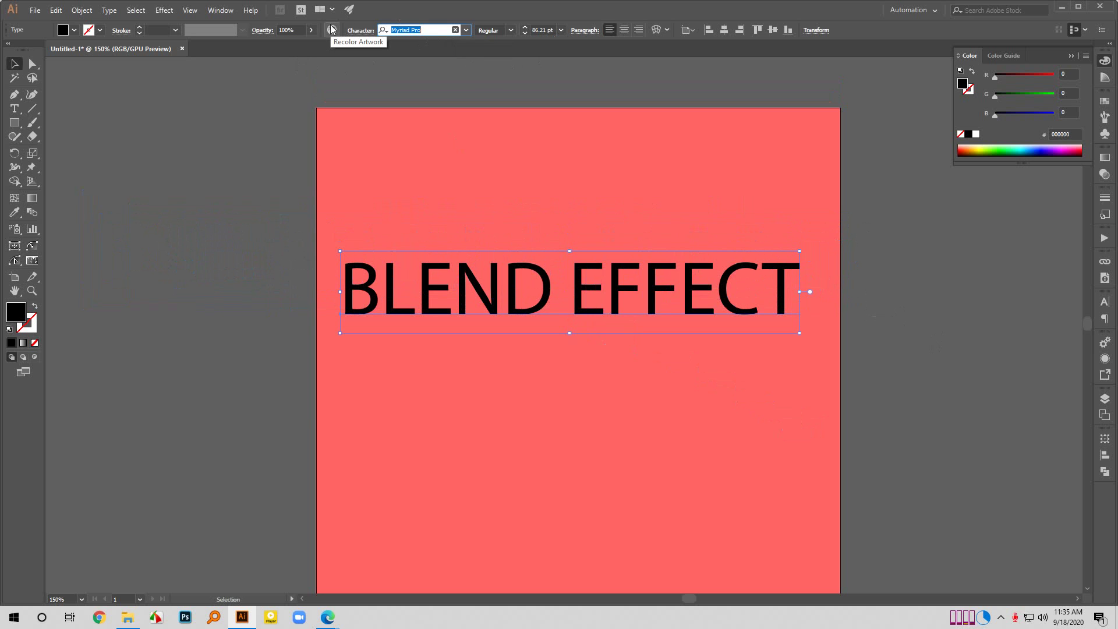
pyautogui.write('ari')
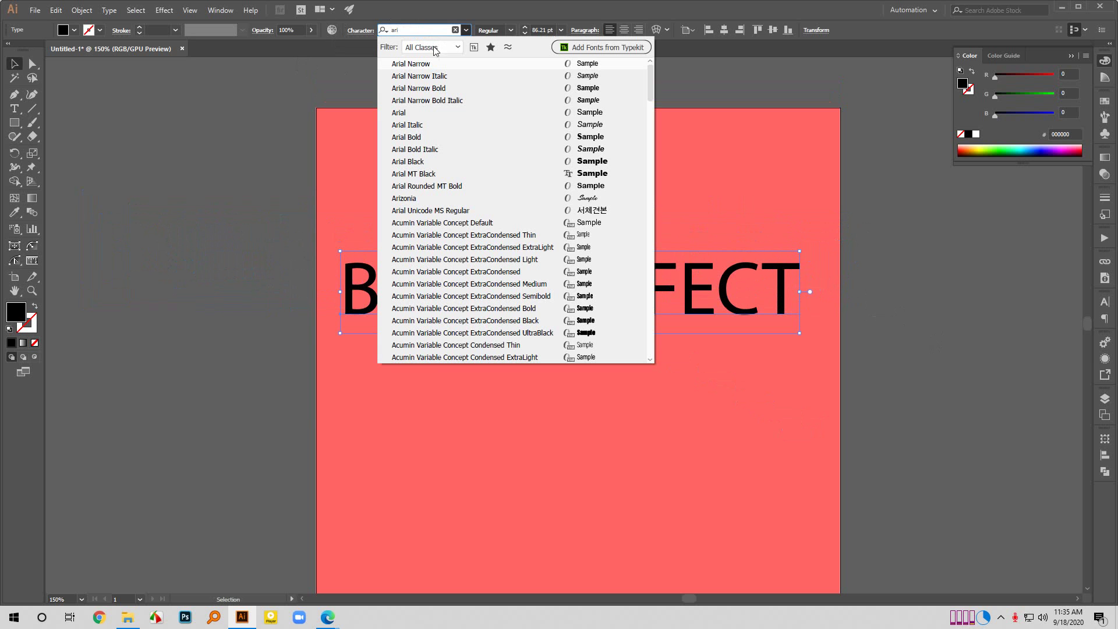
pyautogui.click(428, 137)
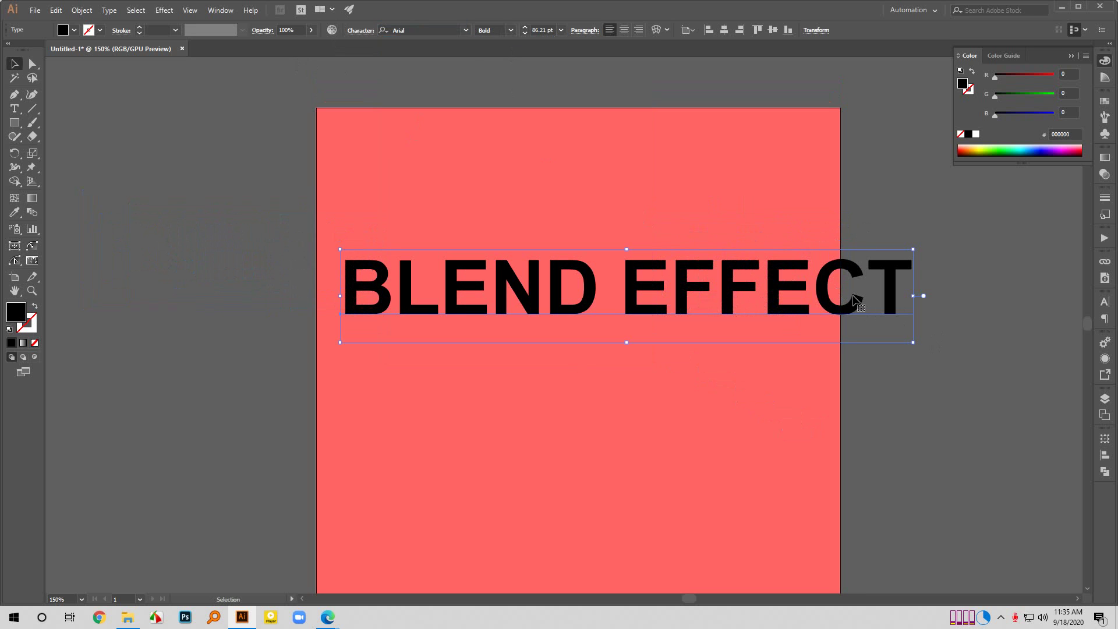
pyautogui.scroll(-13, 545, 31)
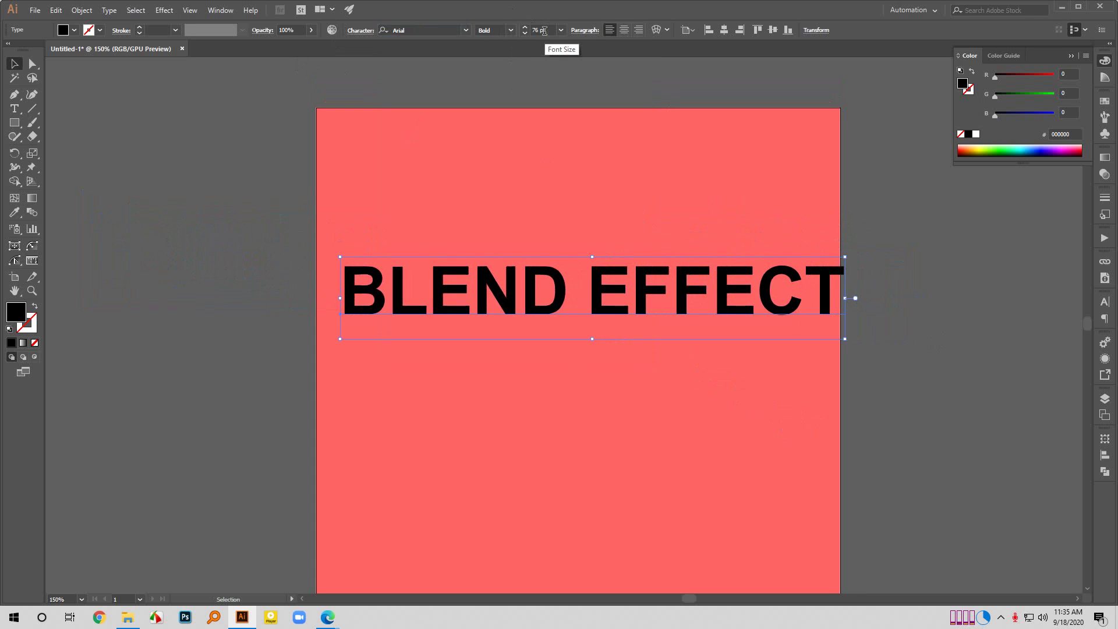
pyautogui.click(893, 315)
pyautogui.scroll(-1, 815, 327)
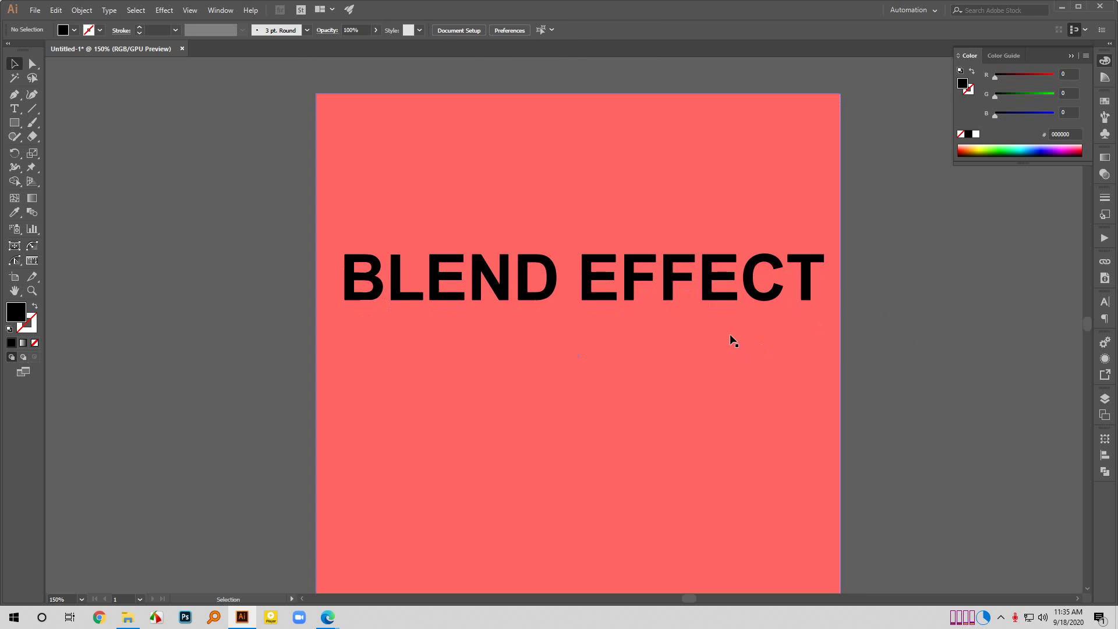
# Change the text's fill colour to dark red cc0000.
pyautogui.click(722, 301)
pyautogui.doubleClick(21, 318)
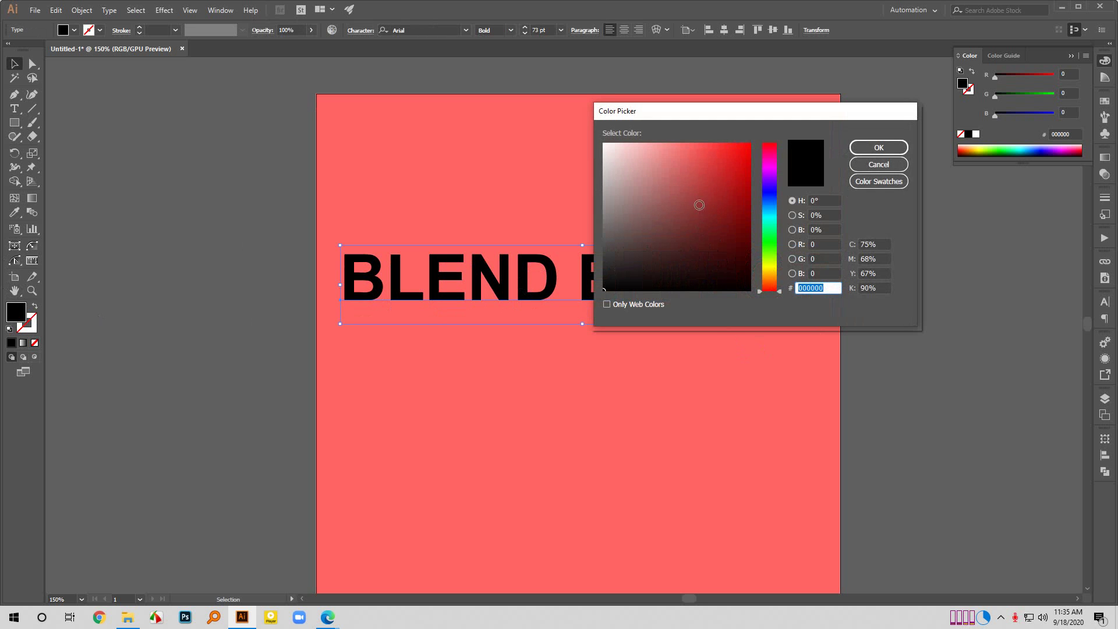
pyautogui.moveTo(703, 192); pyautogui.dragTo(752, 172)
pyautogui.click(879, 147)
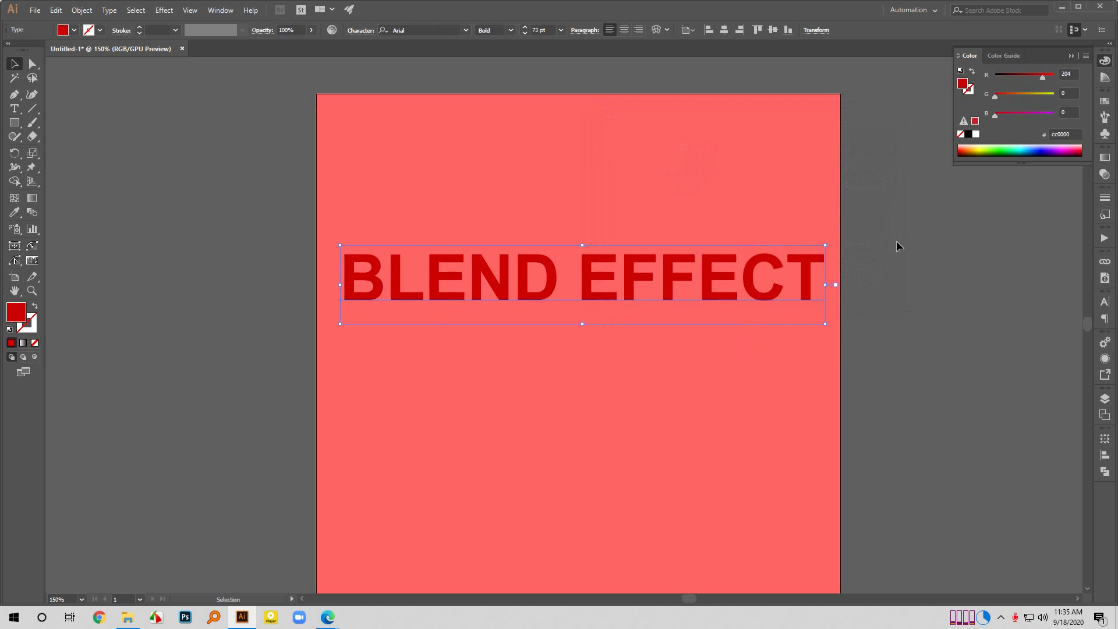
pyautogui.click(896, 240)
pyautogui.scroll(-1, 743, 292)
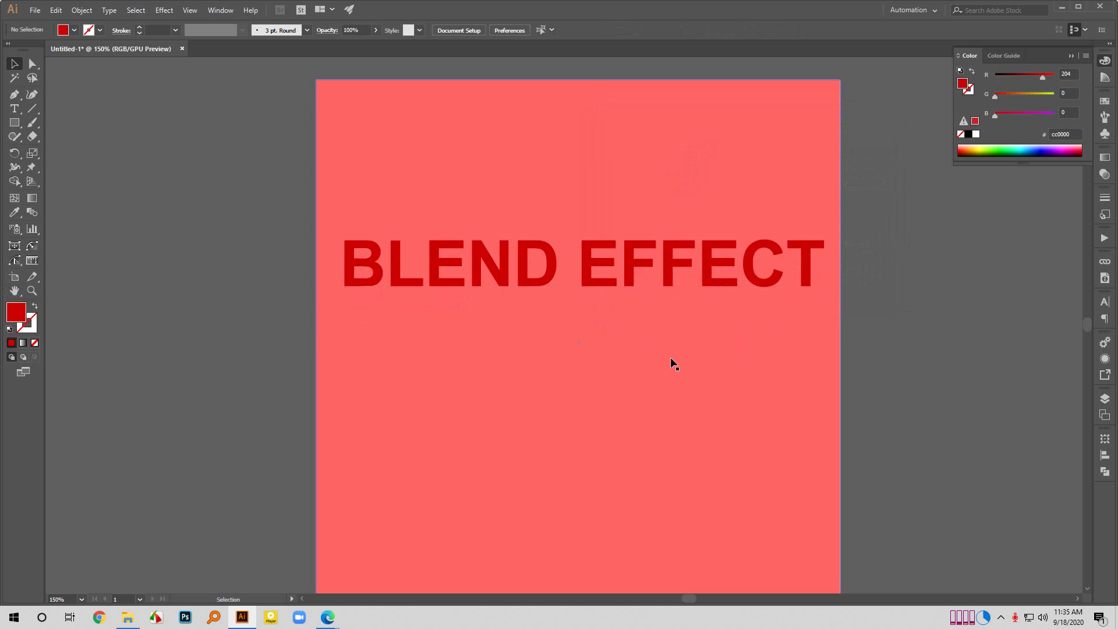
# Convert the "BLEND EFFECT" text to outlines and deselect it.
pyautogui.click(673, 291)
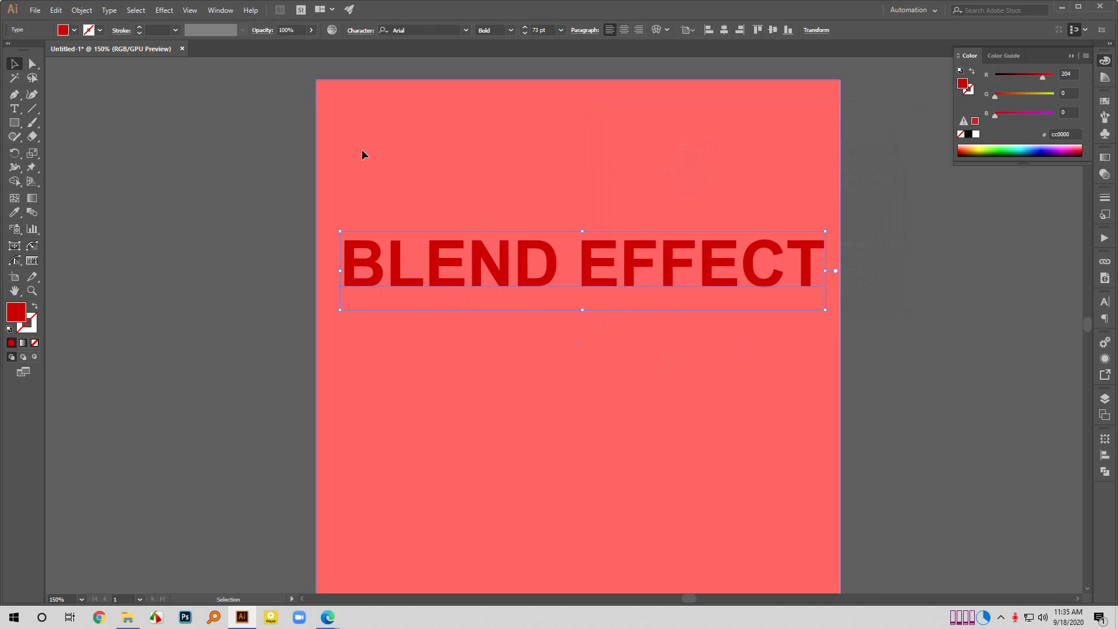
pyautogui.rightClick(506, 223)
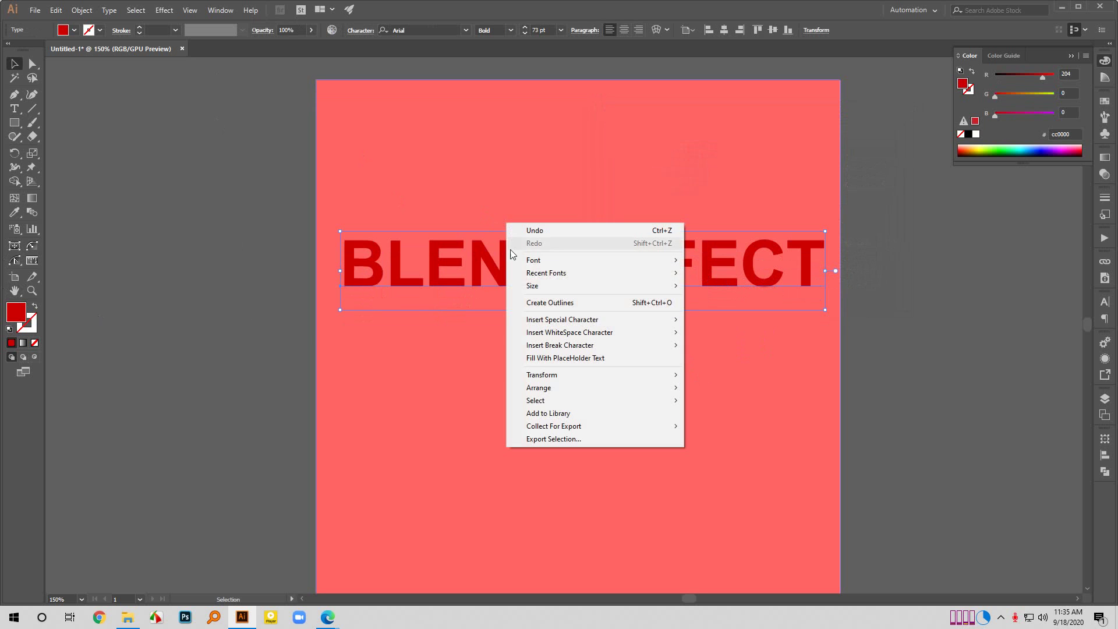
pyautogui.click(550, 302)
pyautogui.click(973, 335)
pyautogui.press('a')
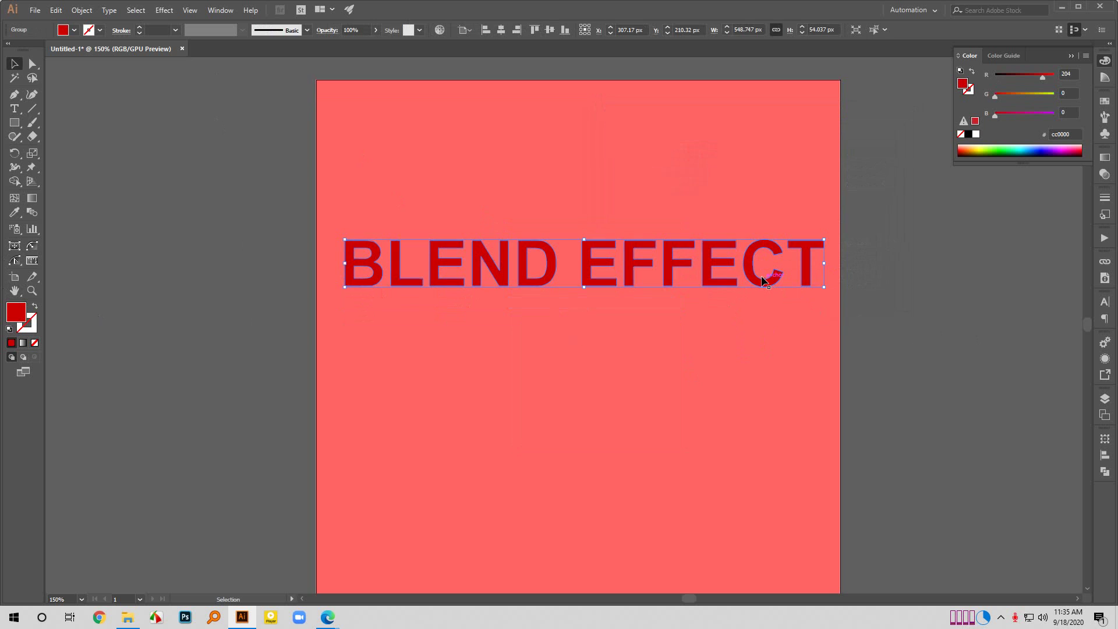
pyautogui.hotkey('ctrl', 'a')
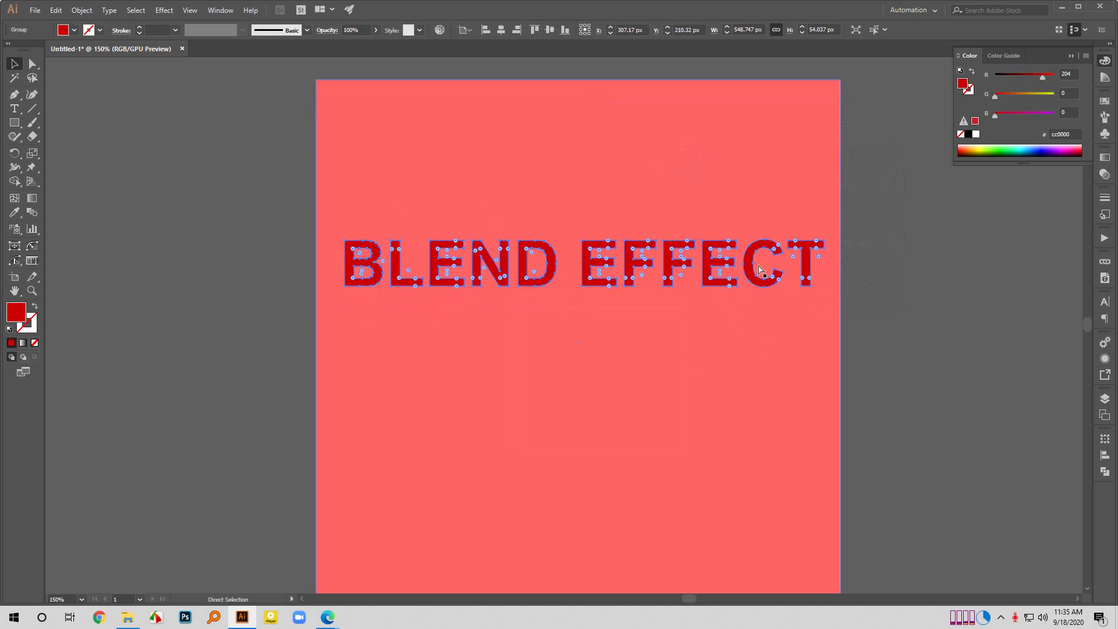
pyautogui.press('v')
pyautogui.hotkey('ctrl', 'shift', 'a')
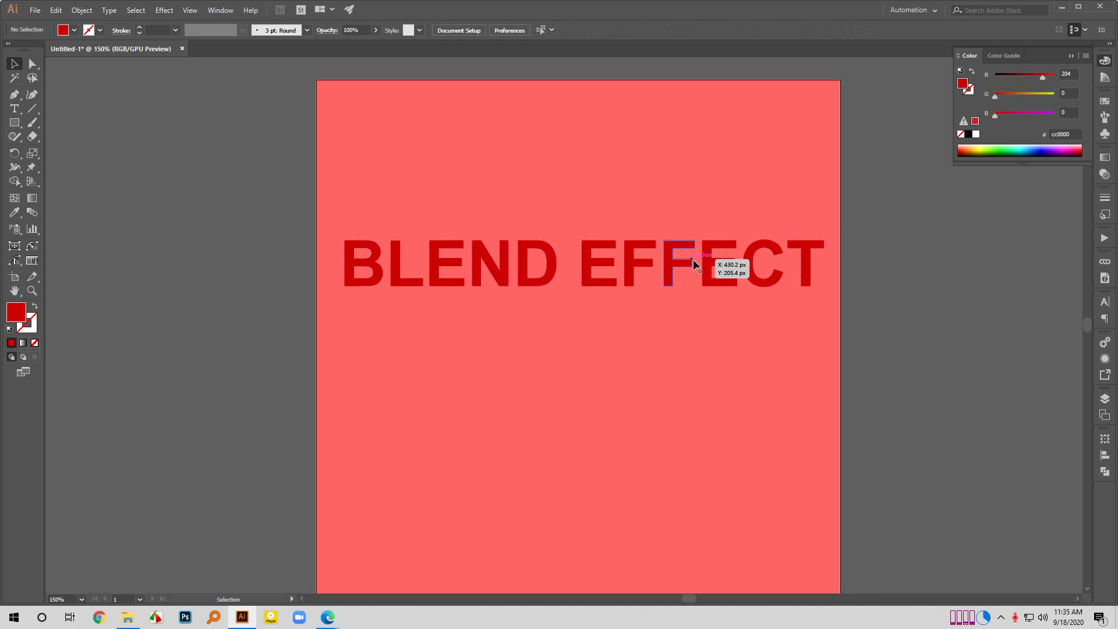
# Duplicate the outlined text about 29 px right and 29 px down, and bring the original in front of the copy.
pyautogui.moveTo(668, 280); pyautogui.dragTo(690, 308)
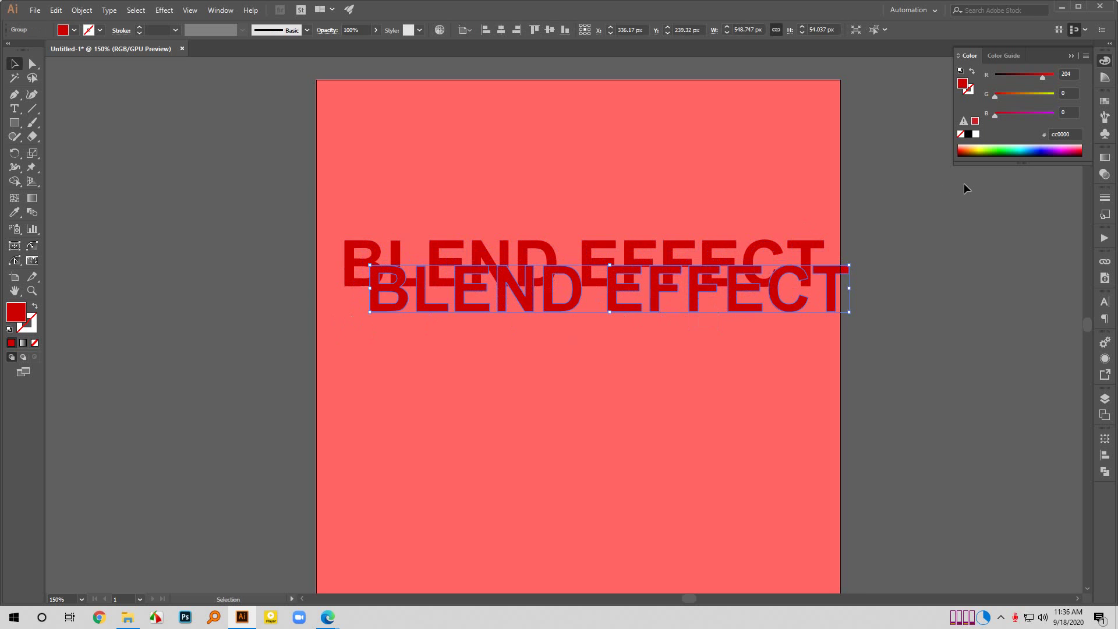
pyautogui.rightClick(770, 249)
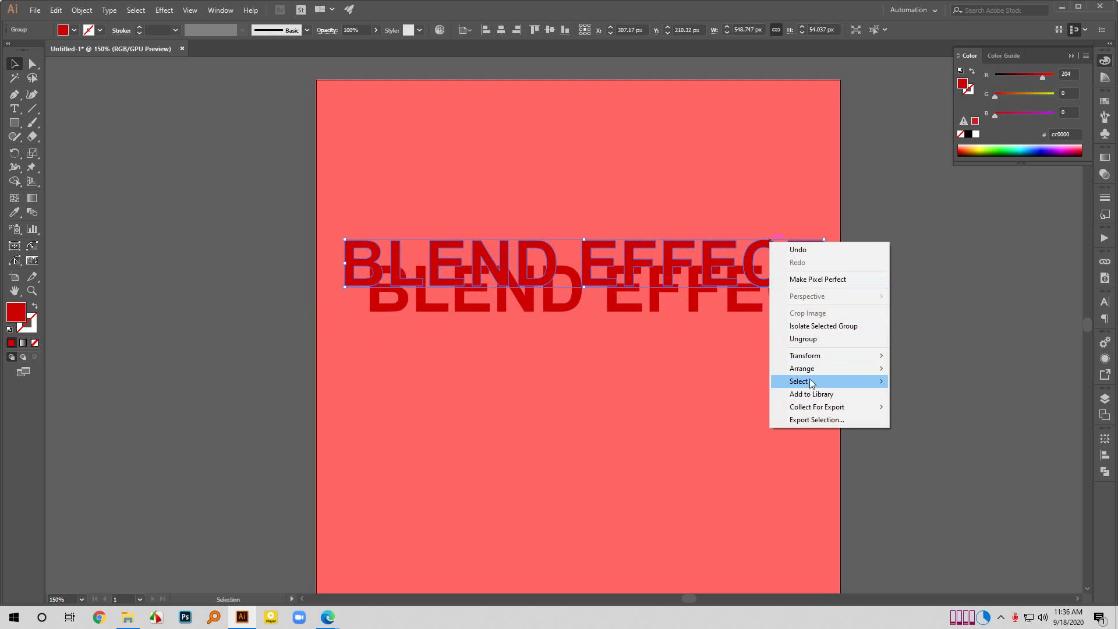
pyautogui.moveTo(815, 368)
pyautogui.click(916, 373)
pyautogui.click(916, 376)
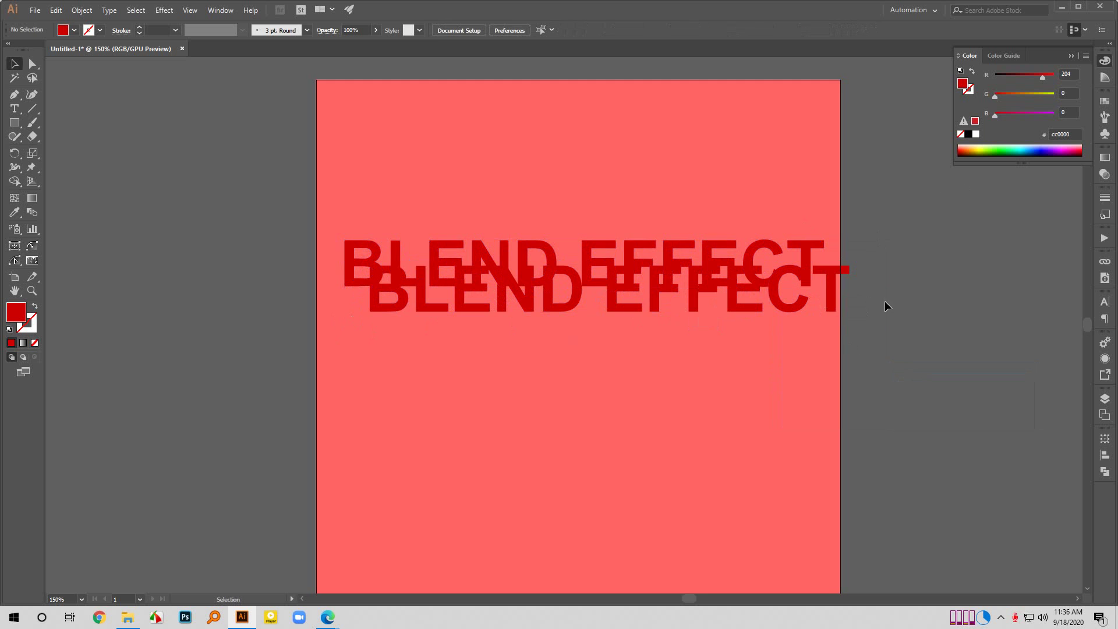
# Extend the background square's right edge about 25 px beyond the artboard.
pyautogui.scroll(-1, 834, 329)
pyautogui.moveTo(275, 191); pyautogui.dragTo(937, 449)
pyautogui.click(918, 367)
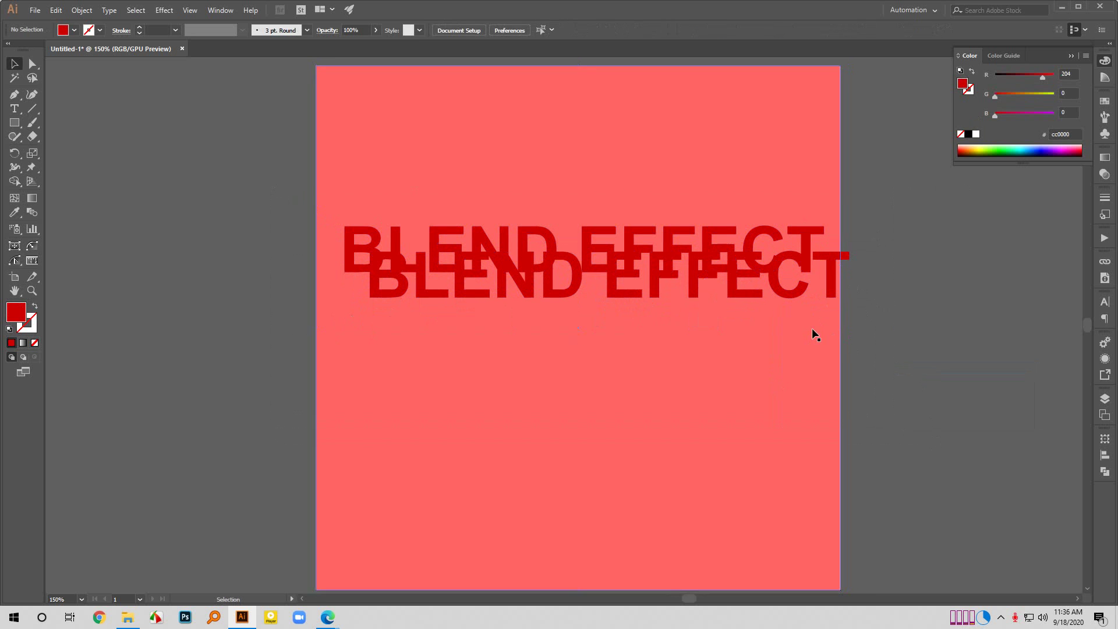
pyautogui.click(843, 328)
pyautogui.moveTo(841, 327); pyautogui.dragTo(863, 327)
pyautogui.click(916, 310)
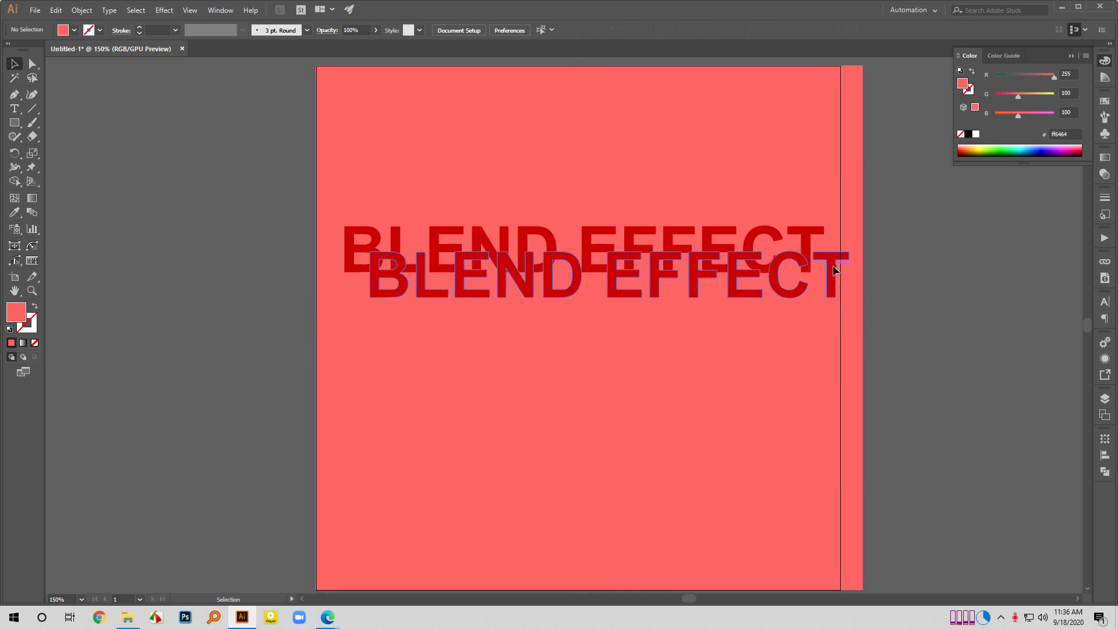
# Make a blend between the two outlined text groups.
pyautogui.click(749, 236)
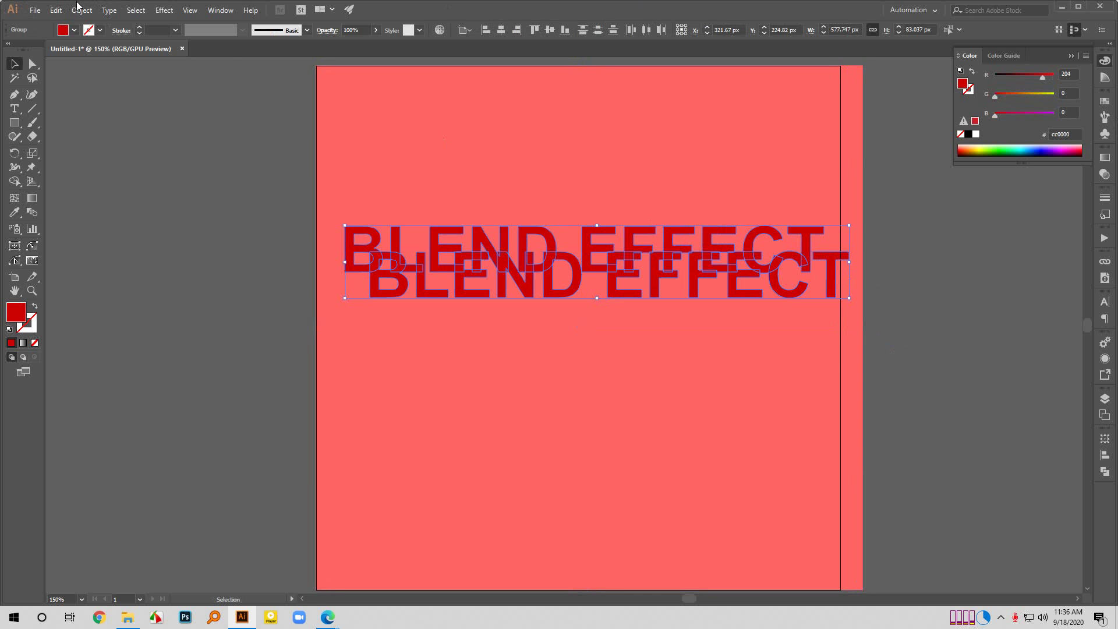
pyautogui.click(81, 10)
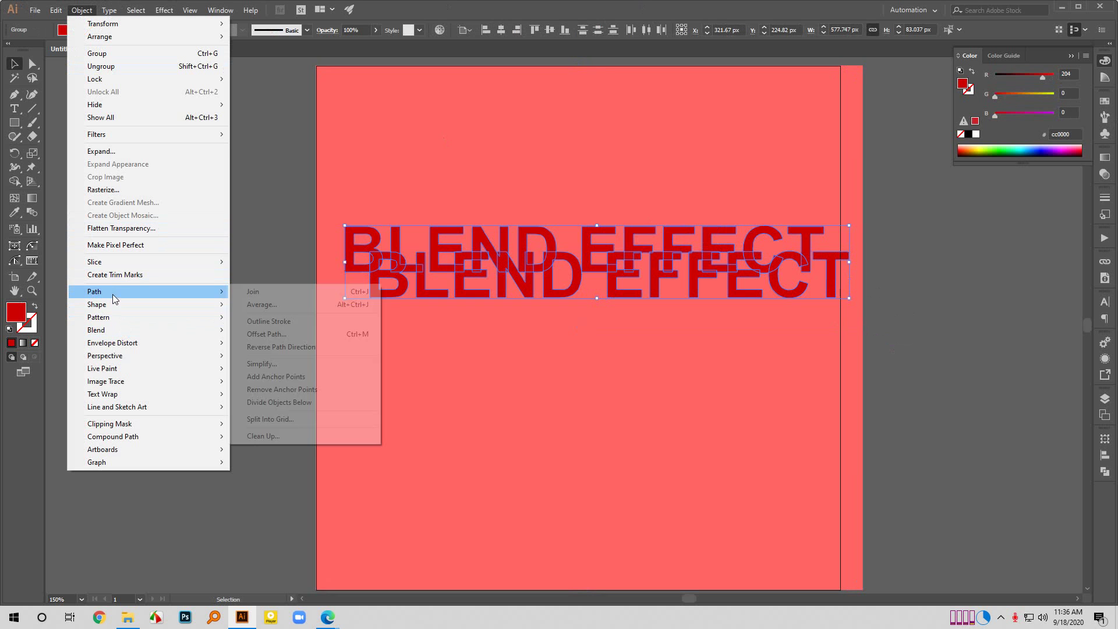
pyautogui.moveTo(117, 329)
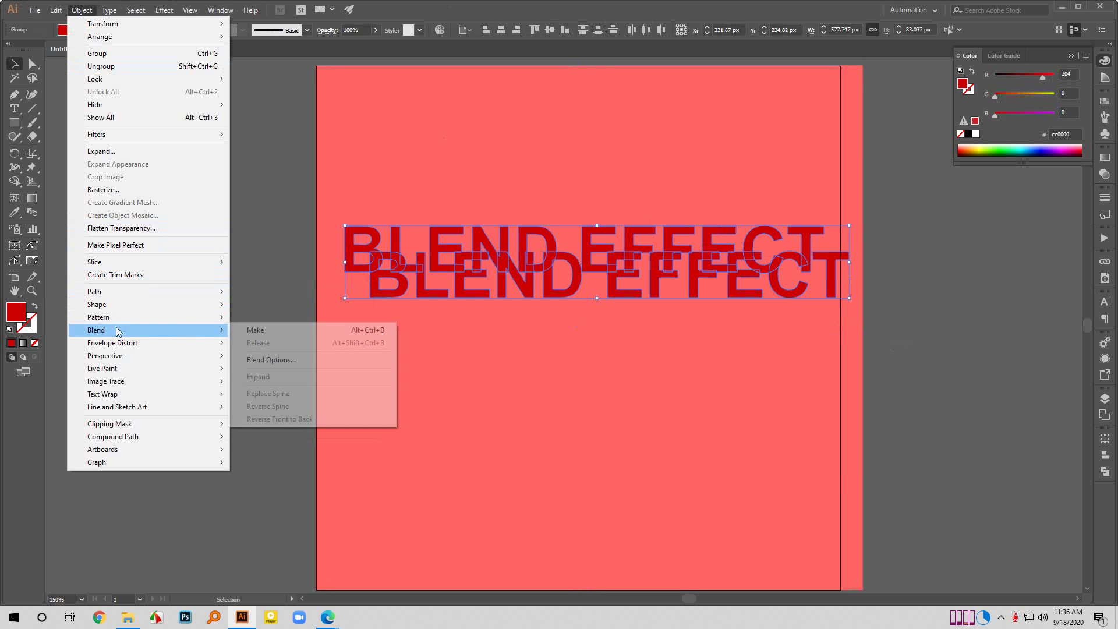
pyautogui.click(277, 333)
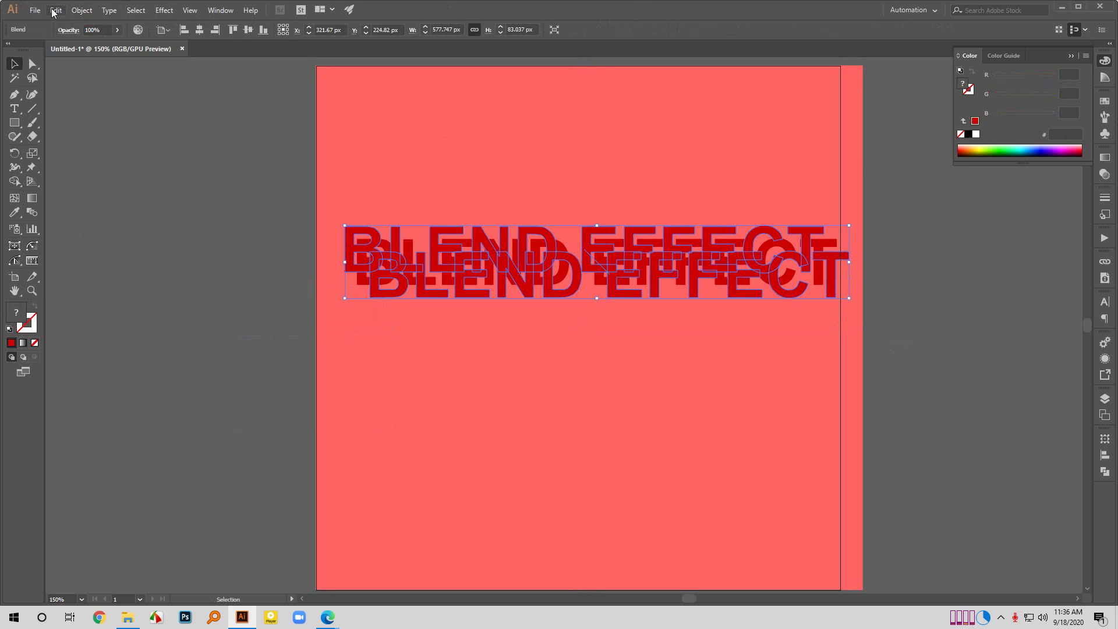
# Set the text blend's spacing to Specified Steps and turn on the preview.
pyautogui.click(81, 14)
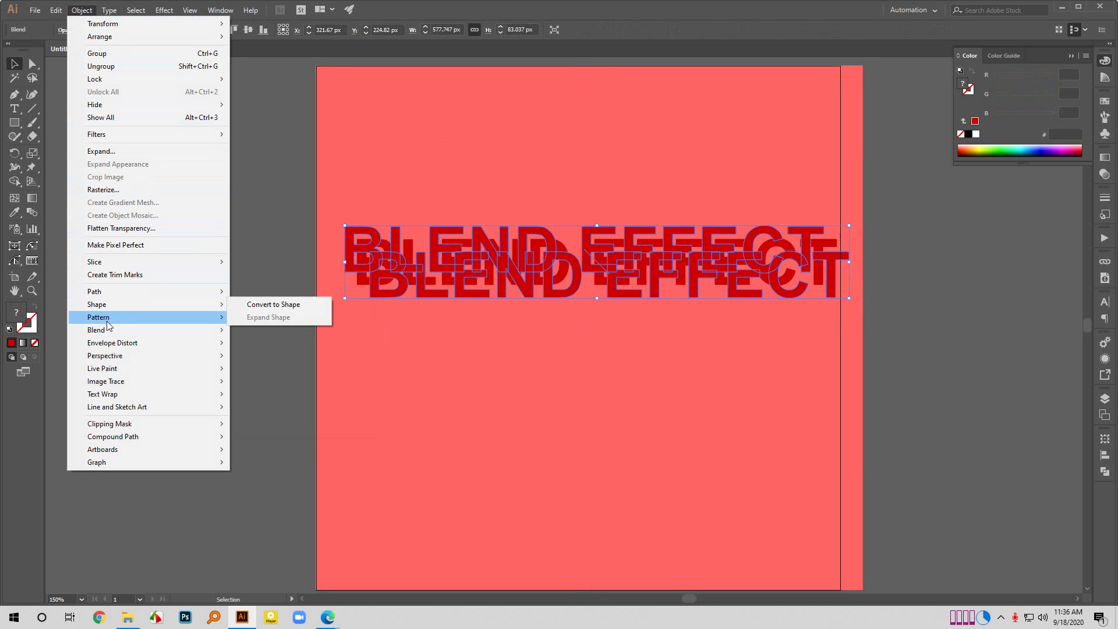
pyautogui.moveTo(108, 330)
pyautogui.click(275, 360)
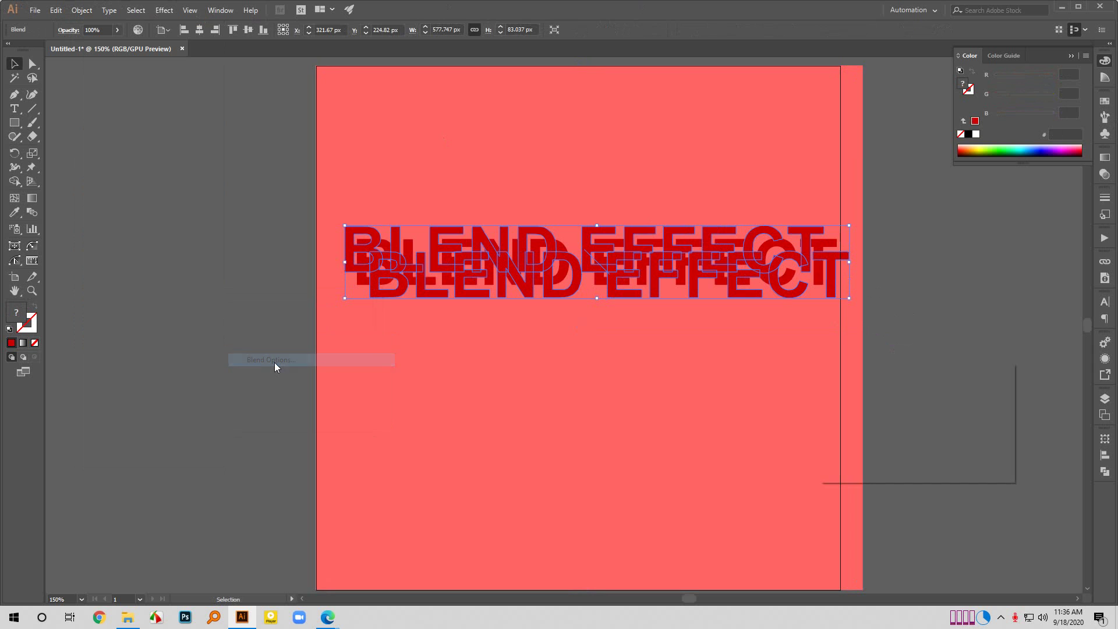
pyautogui.moveTo(935, 376); pyautogui.dragTo(966, 355)
pyautogui.click(969, 376)
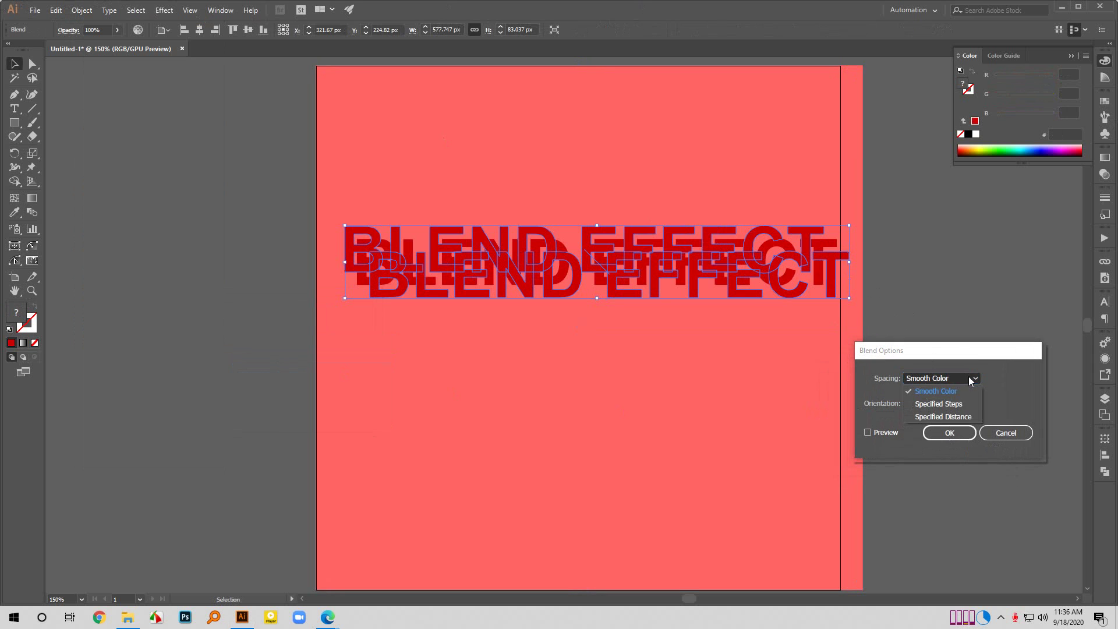
pyautogui.click(926, 394)
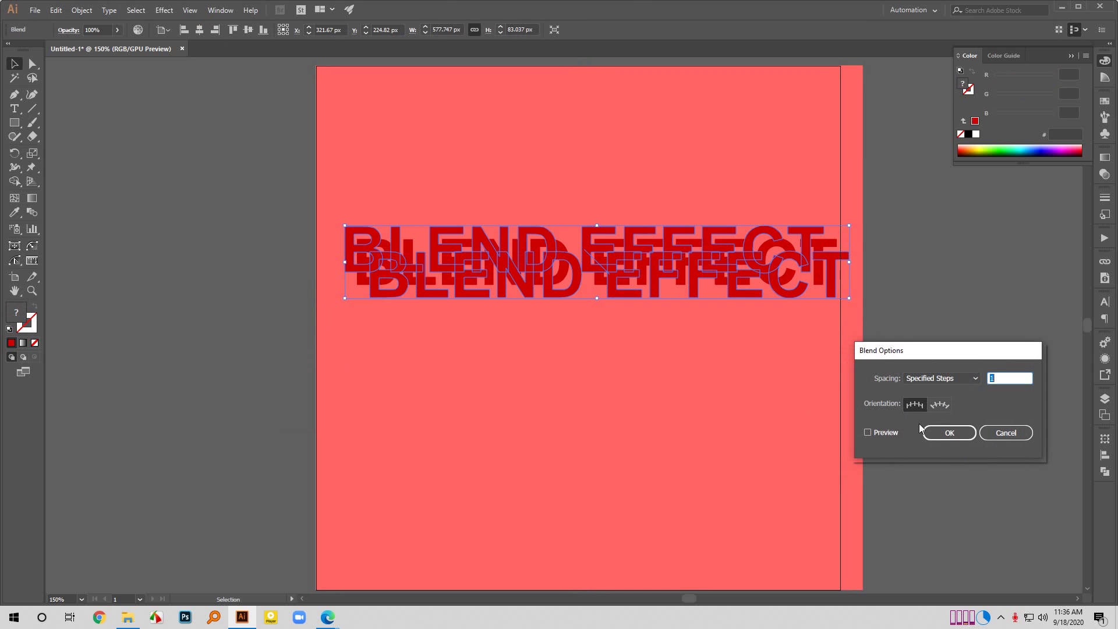
pyautogui.click(869, 433)
pyautogui.click(946, 380)
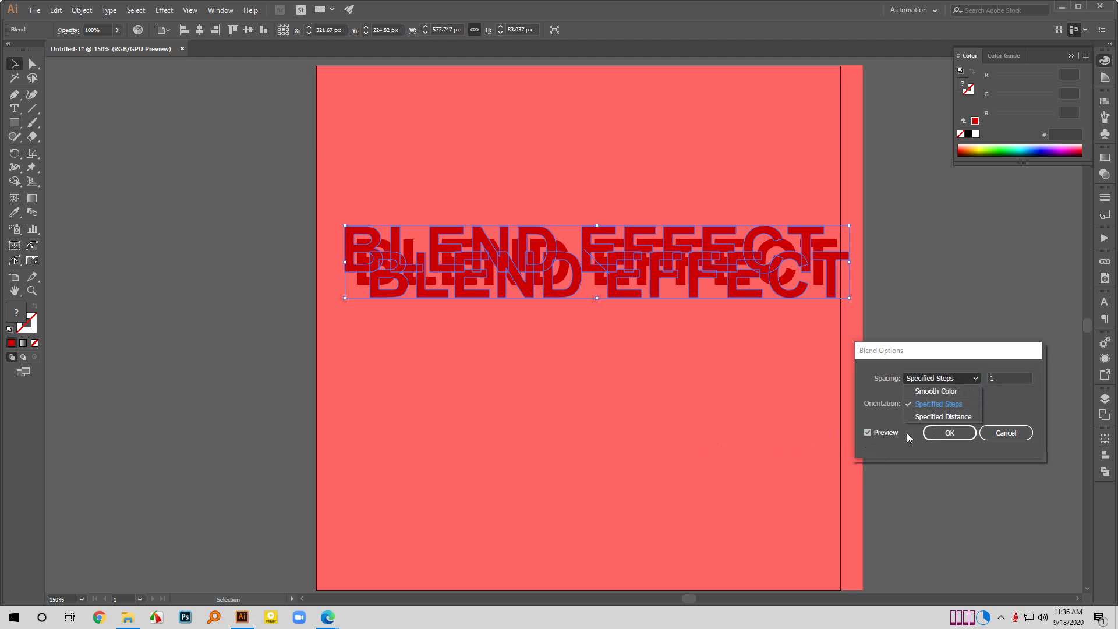
pyautogui.click(999, 378)
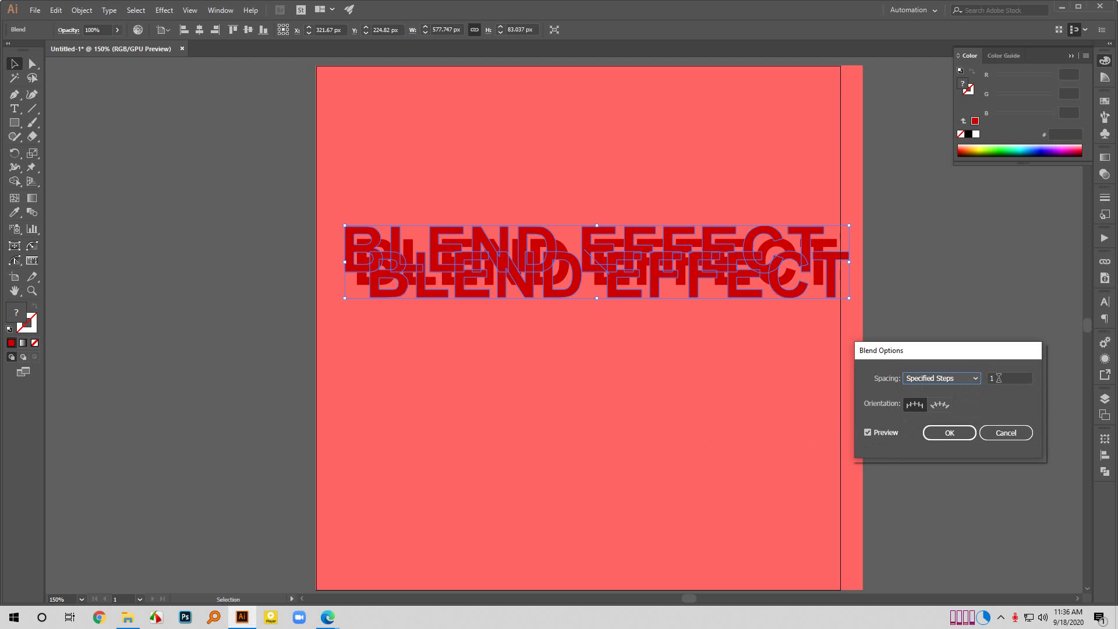
# Raise the number of blend steps beyond 22 to fill the gap between the two text copies, and apply.
pyautogui.click(1004, 379)
pyautogui.write('3')
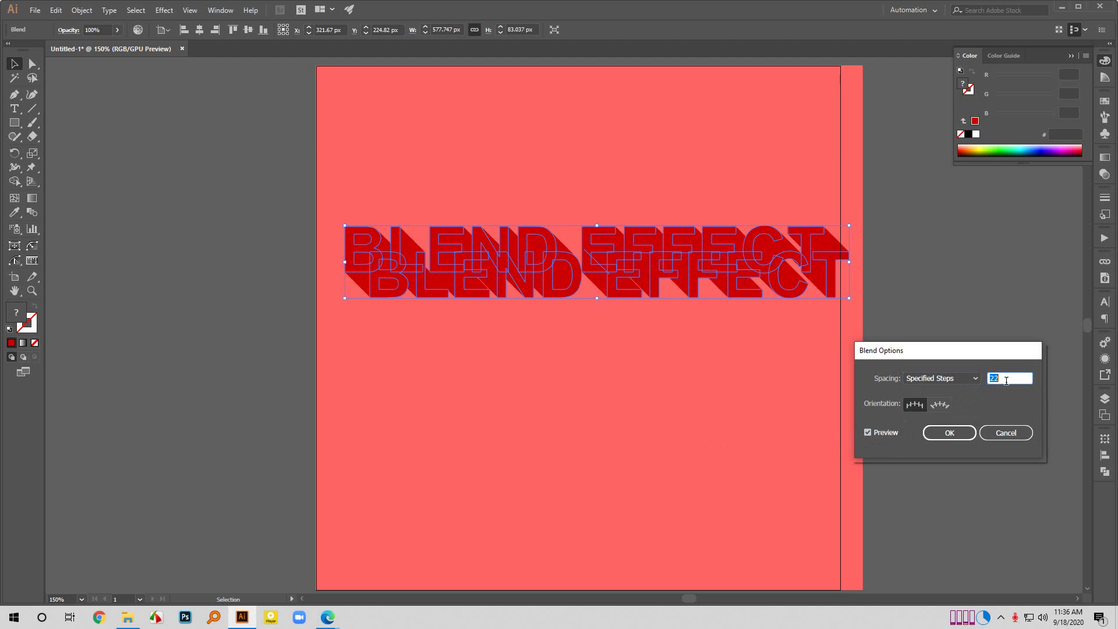
pyautogui.press('Up')
pyautogui.press('Up')
pyautogui.press('Up')
pyautogui.press('Up')
pyautogui.press('Up')
pyautogui.press('Up')
pyautogui.press('Up')
pyautogui.press('Up')
pyautogui.click(949, 433)
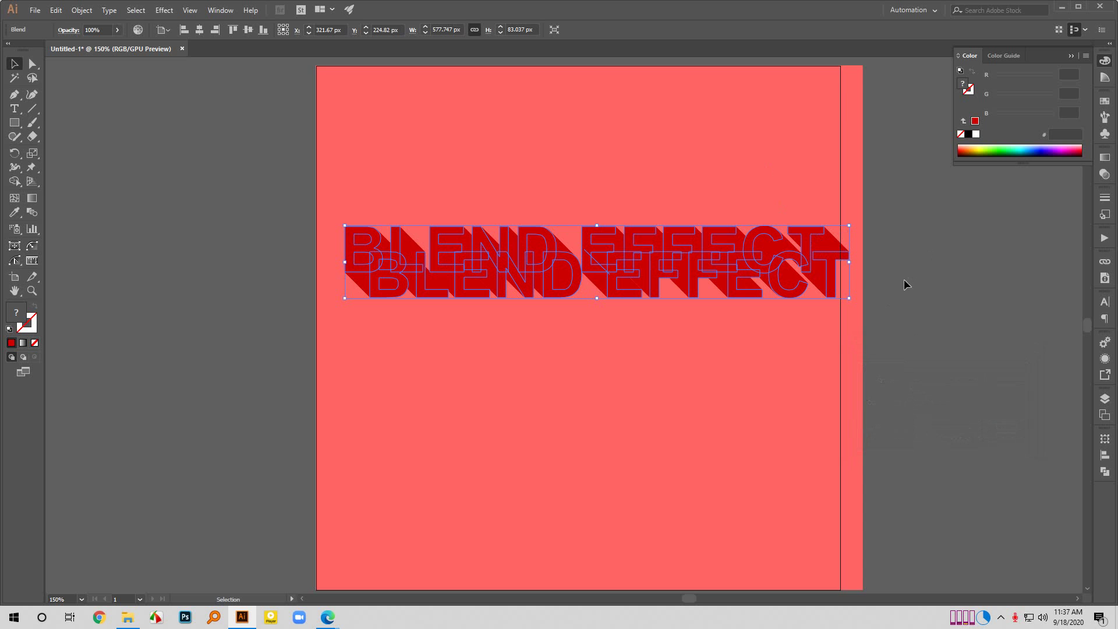
# Deselect the blended text and isolate the blend so its individual text copies can be edited.
pyautogui.scroll(1, 901, 275)
pyautogui.click(836, 299)
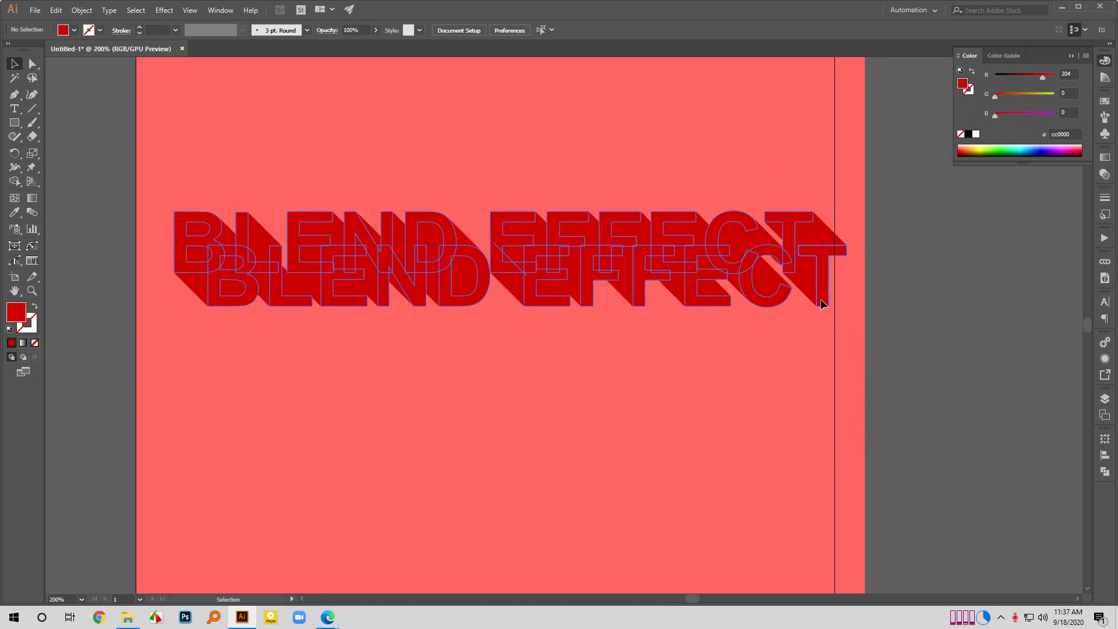
pyautogui.click(820, 299)
pyautogui.click(727, 227)
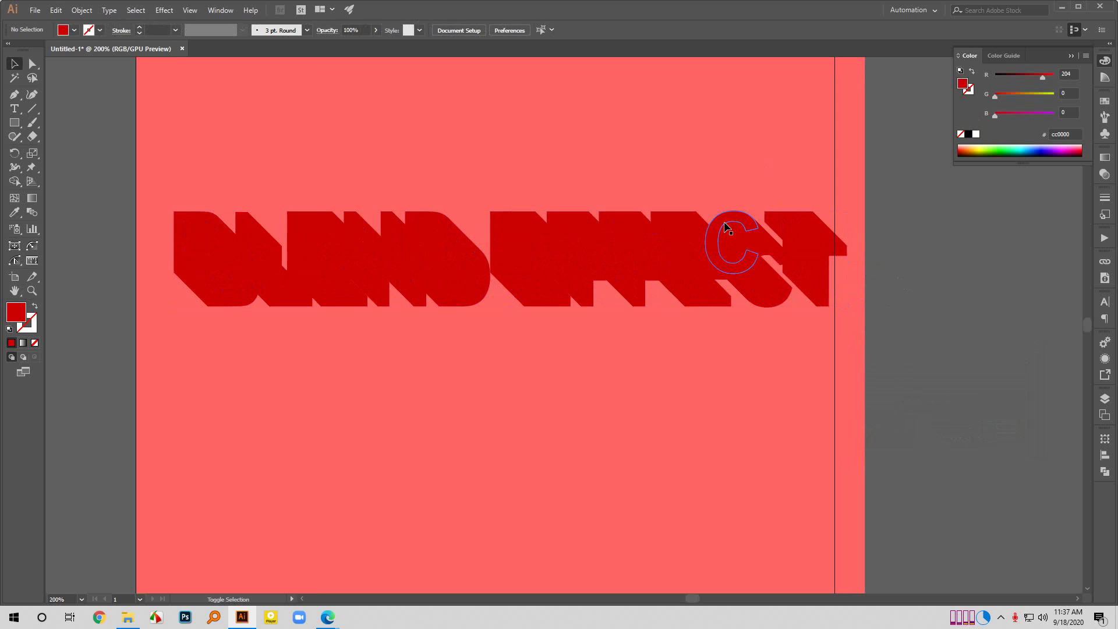
pyautogui.doubleClick(827, 302)
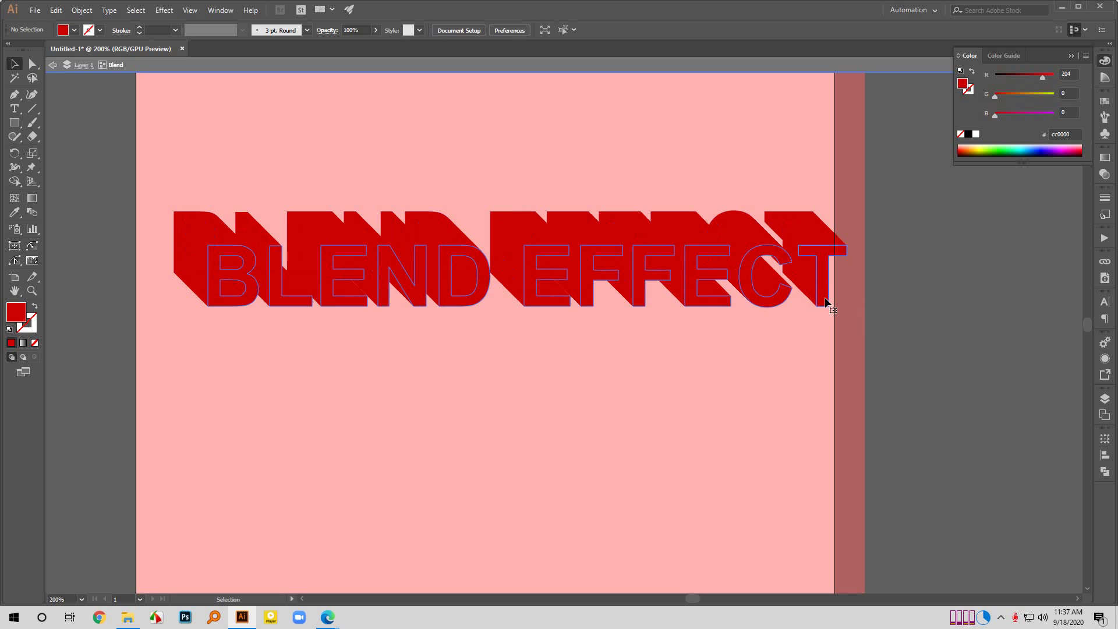
# Fill the blend's lower-right text copy with the background's coral ff6464 using the Eyedropper, and leave isolation mode.
pyautogui.click(828, 304)
pyautogui.scroll(-1, 808, 413)
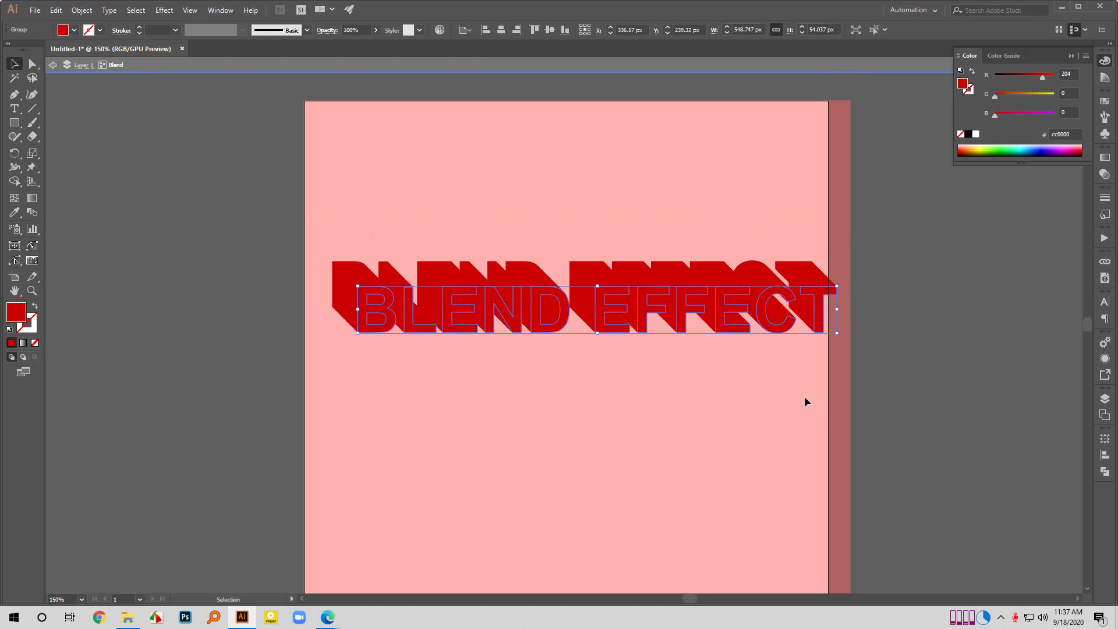
pyautogui.press('i')
pyautogui.click(758, 184)
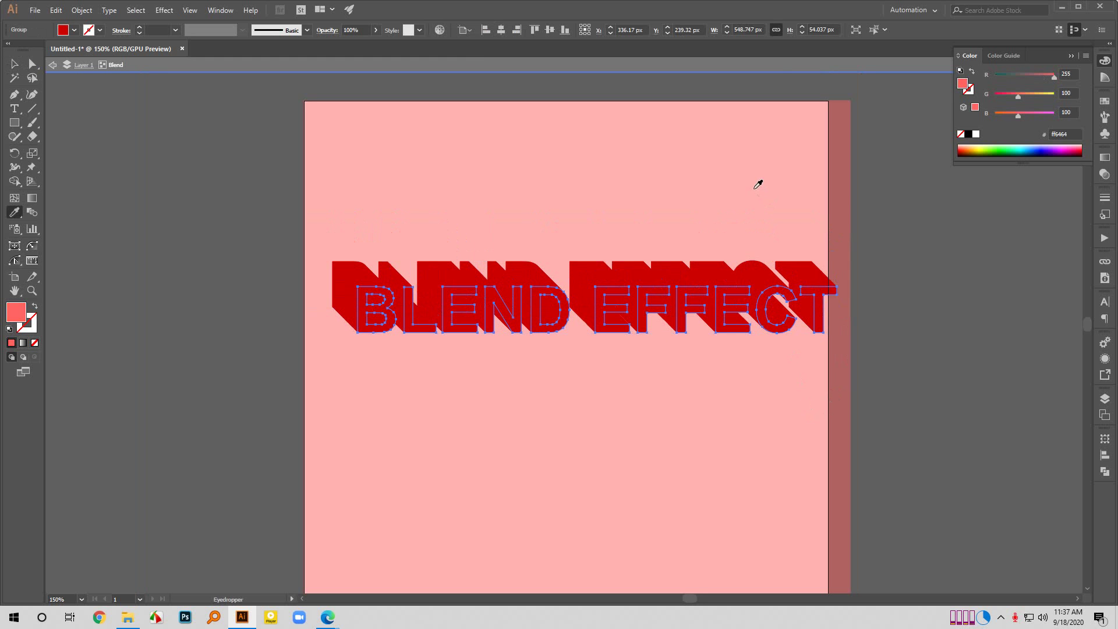
pyautogui.click(13, 66)
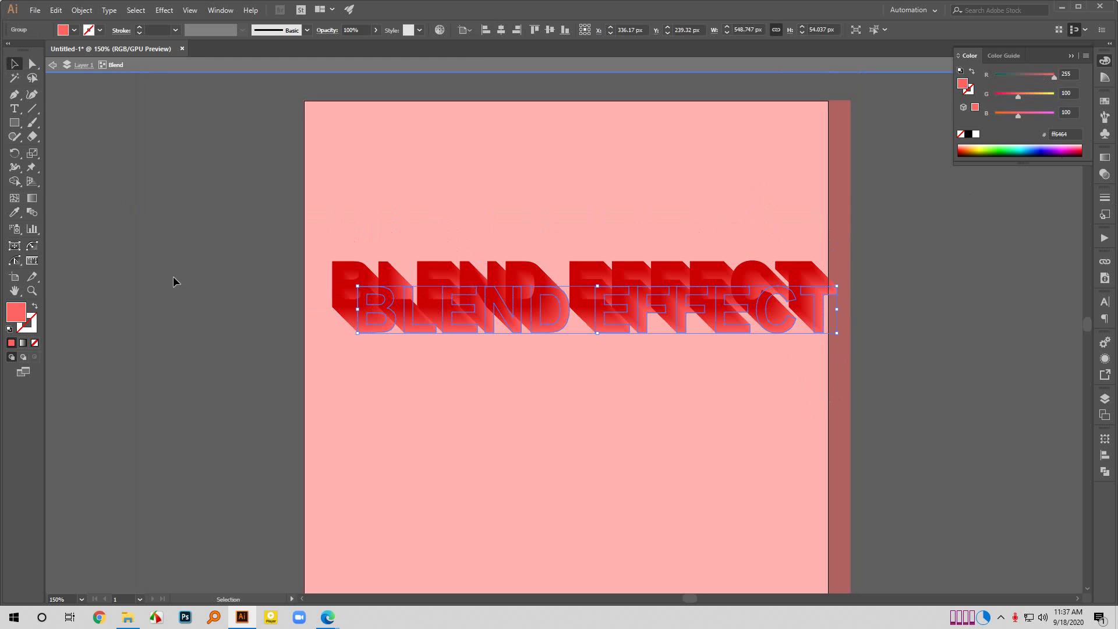
pyautogui.click(174, 281)
pyautogui.scroll(-1, 593, 326)
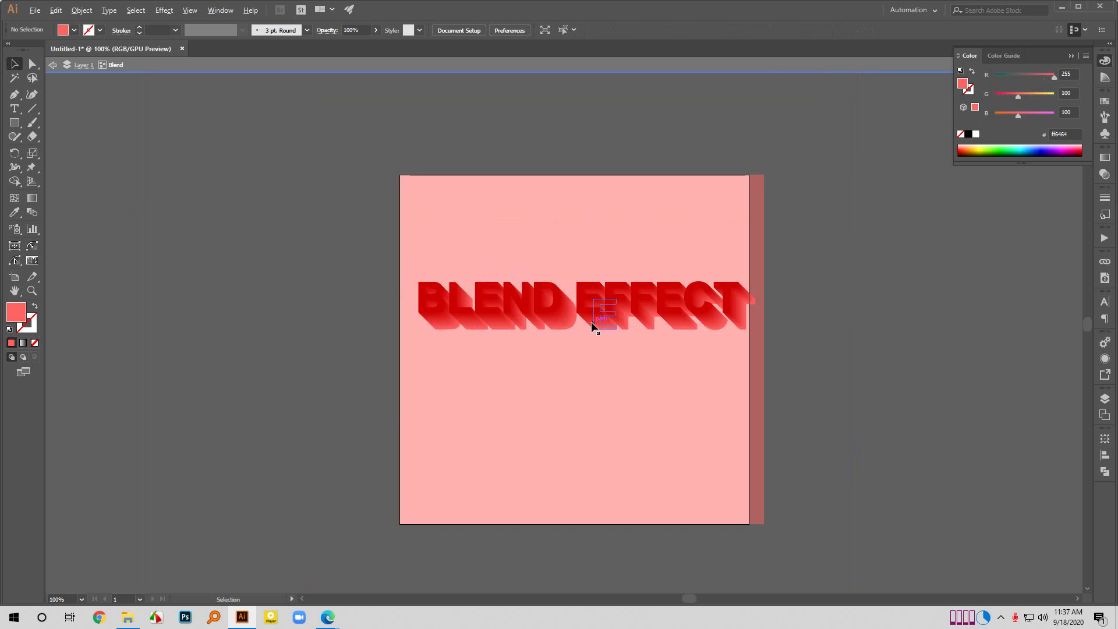
pyautogui.doubleClick(838, 328)
pyautogui.scroll(1, 677, 321)
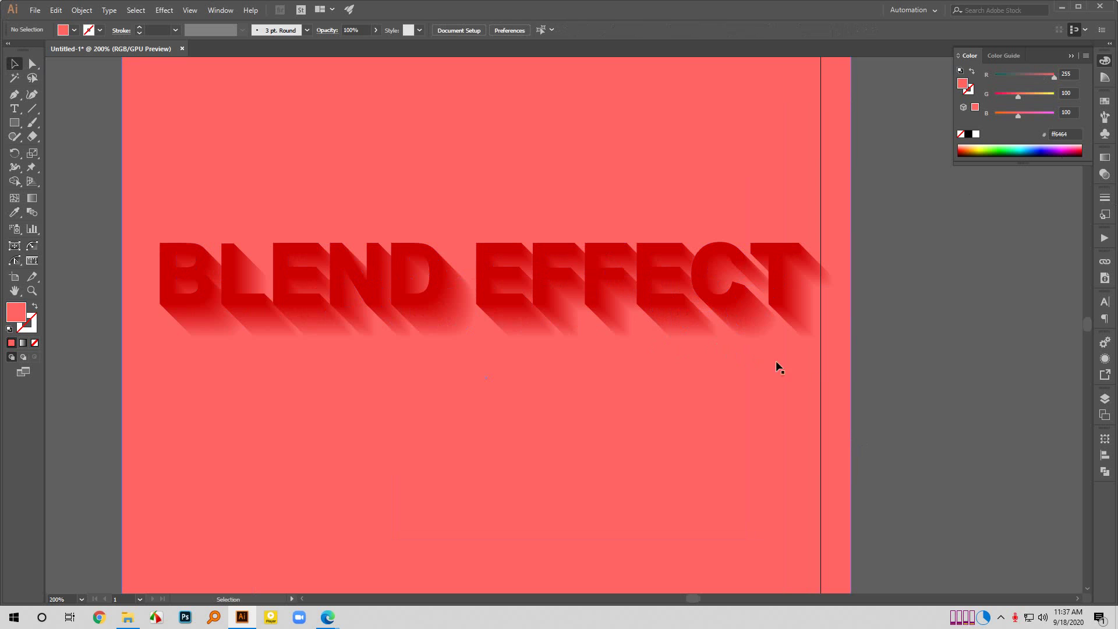
# Move the blended text about 23 px left on the background and deselect it.
pyautogui.scroll(-1, 837, 389)
pyautogui.scroll(-2, 839, 390)
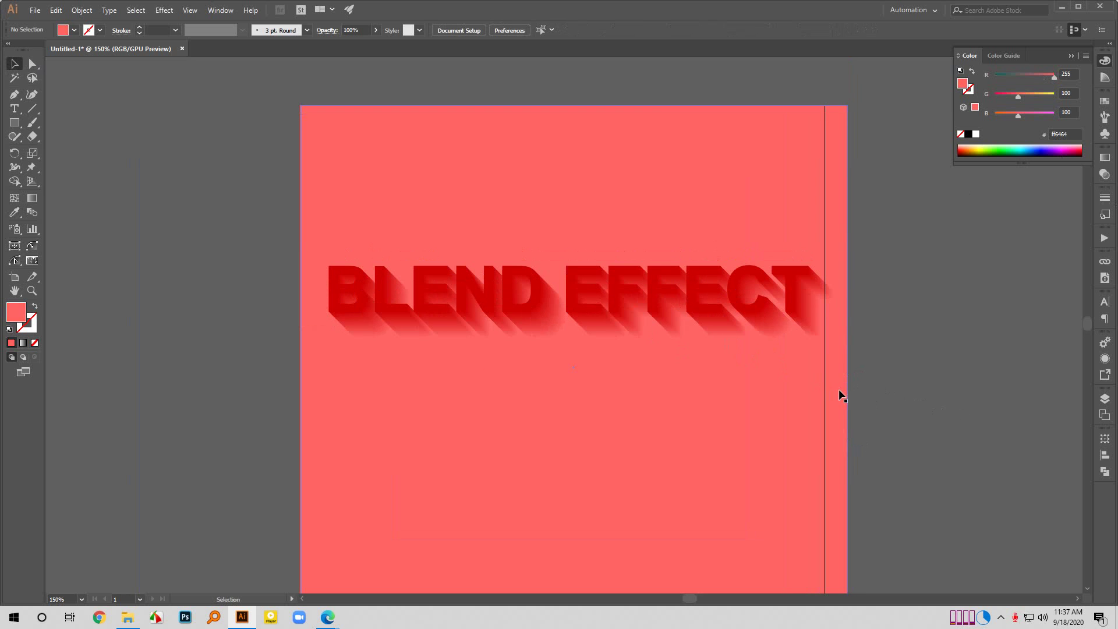
pyautogui.hscroll(2, 840, 396)
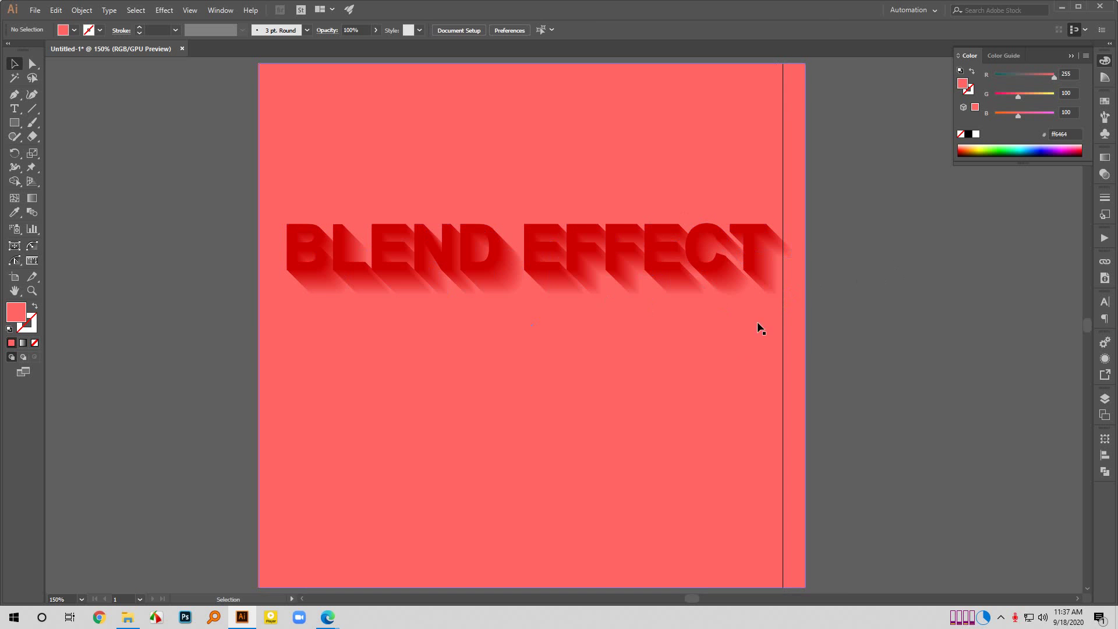
pyautogui.scroll(-1, 705, 384)
pyautogui.keyDown('alt'); pyautogui.scroll(-1, 709, 382); pyautogui.keyUp('alt')
pyautogui.moveTo(692, 301); pyautogui.dragTo(678, 302)
pyautogui.click(860, 242)
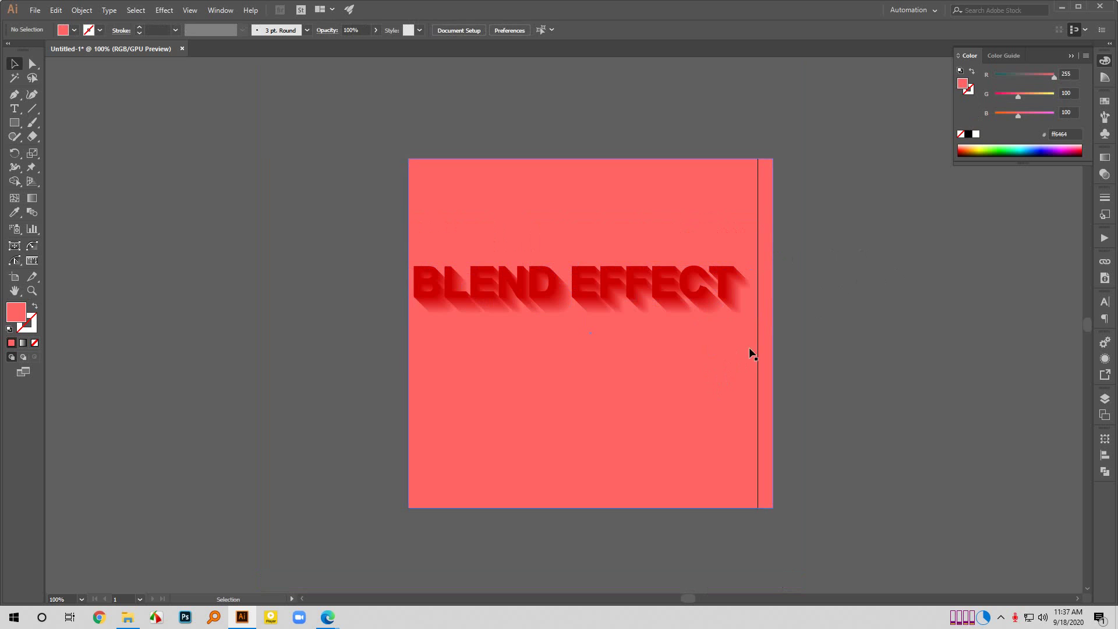
# Resize the background rectangle to 600 px wide by bringing its right edge back to the artboard's edge.
pyautogui.keyDown('alt'); pyautogui.scroll(1, 744, 346); pyautogui.keyUp('alt')
pyautogui.press('a')
pyautogui.click(791, 326)
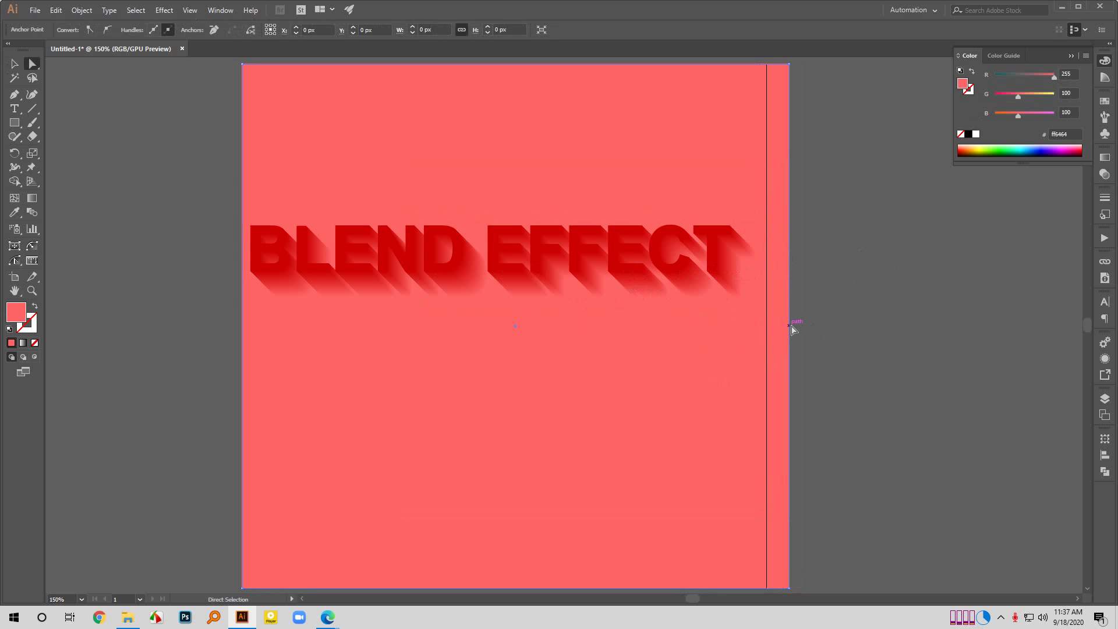
pyautogui.keyDown('alt'); pyautogui.scroll(-1, 791, 329); pyautogui.keyUp('alt')
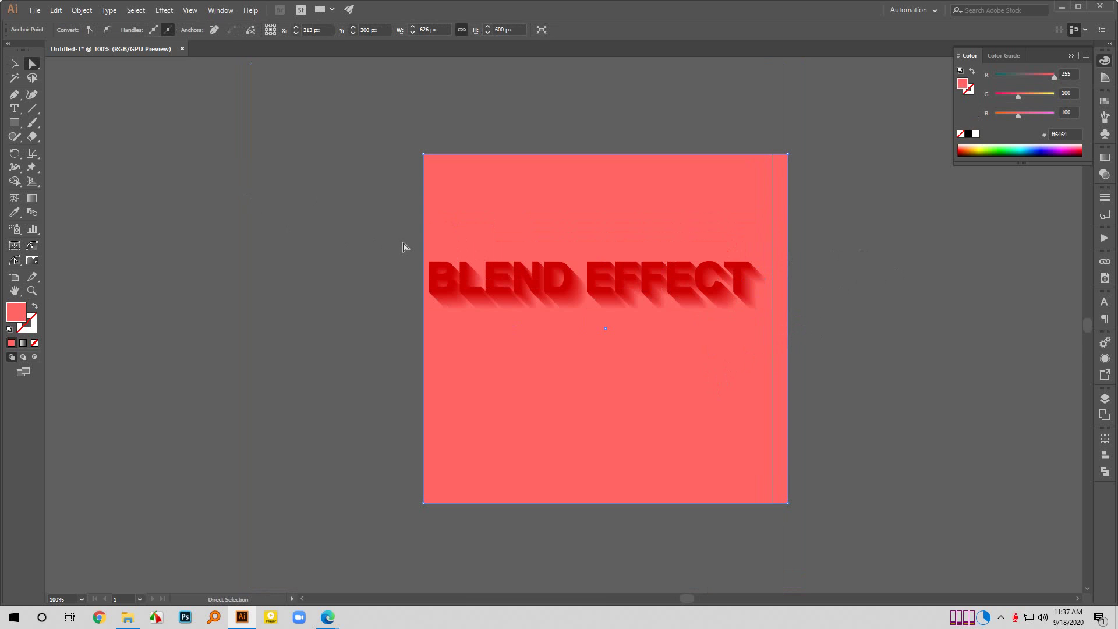
pyautogui.press('v')
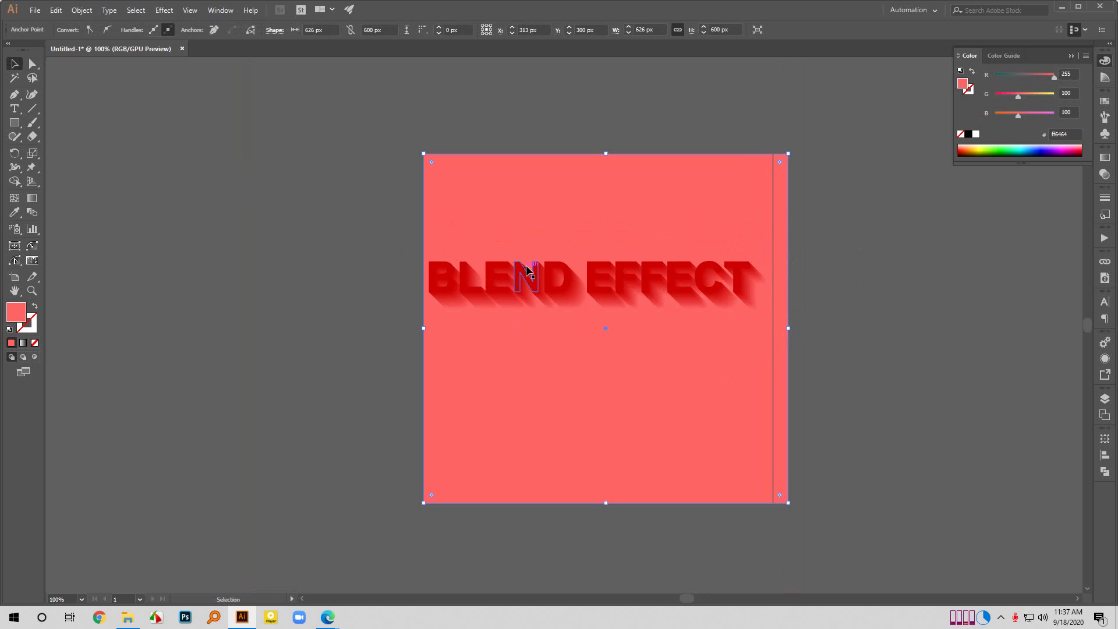
pyautogui.keyDown('alt'); pyautogui.scroll(2, 785, 330); pyautogui.keyUp('alt')
pyautogui.moveTo(785, 333); pyautogui.dragTo(765, 332)
pyautogui.click(852, 333)
pyautogui.keyDown('alt'); pyautogui.scroll(-1, 851, 333); pyautogui.keyUp('alt')
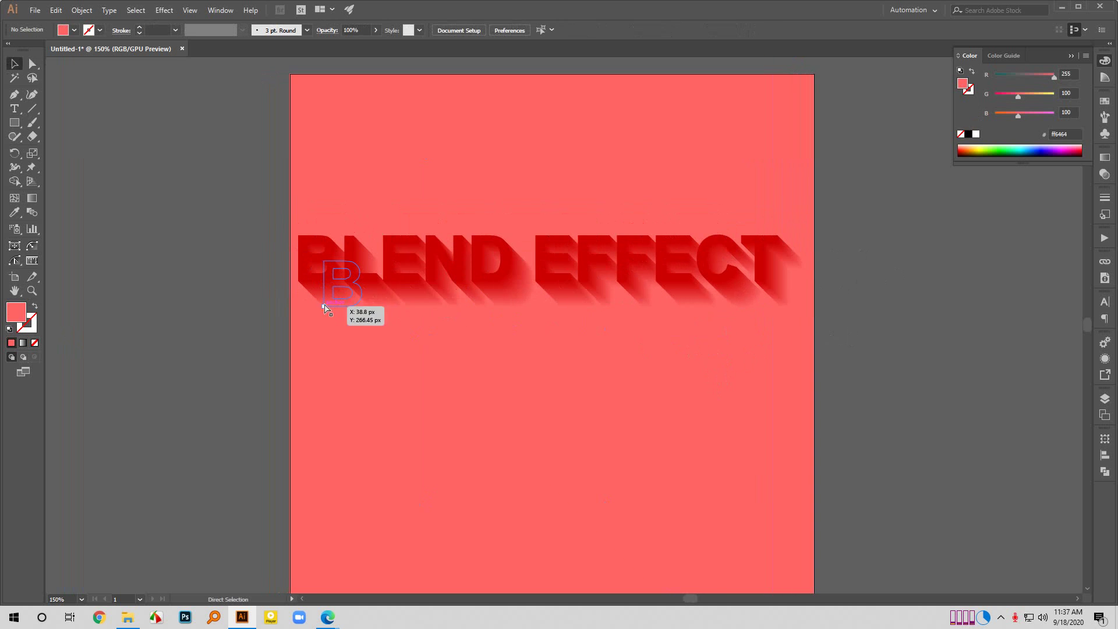
pyautogui.click(458, 286)
pyautogui.click(814, 320)
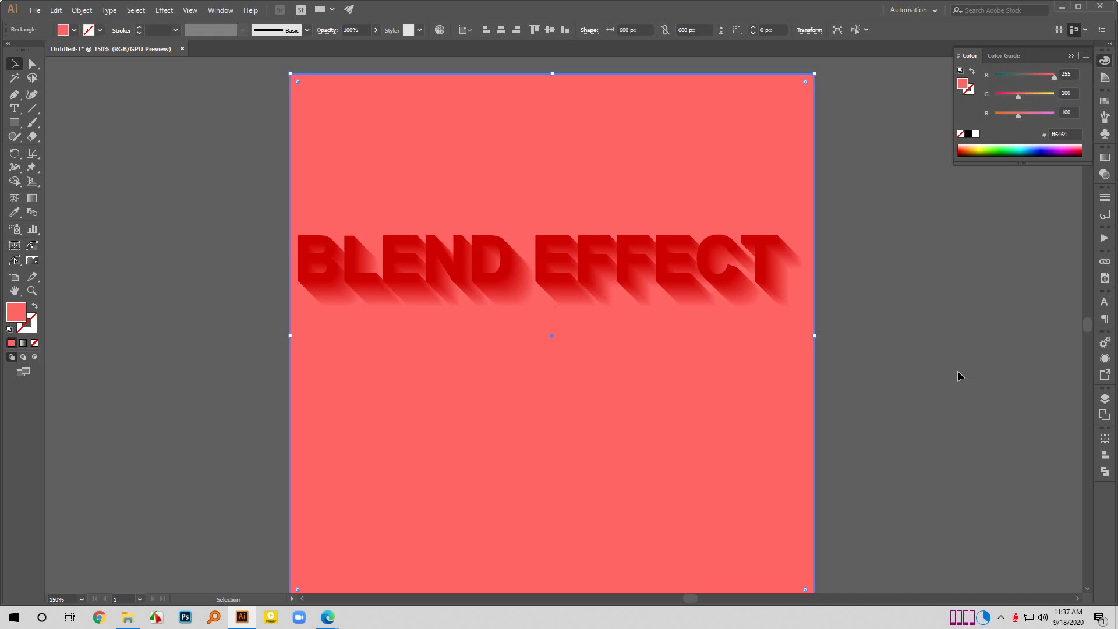
# Show all hidden objects and arrange the revealed text copy in front of the blend.
pyautogui.press('a')
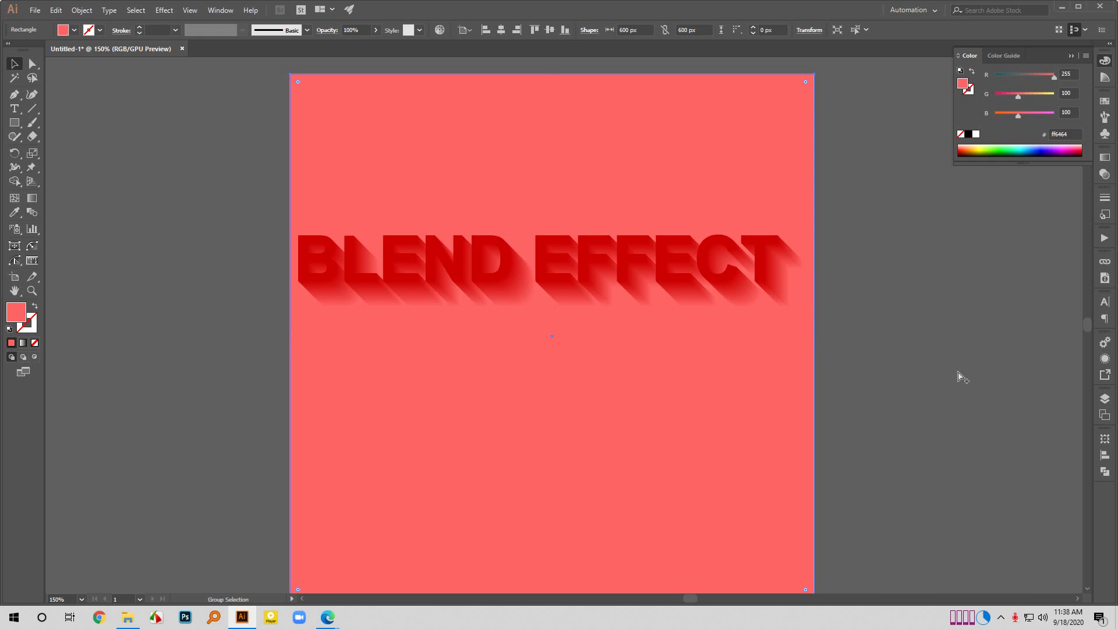
pyautogui.hotkey('ctrl', '2')
pyautogui.hotkey('ctrl', 'a')
pyautogui.press('v')
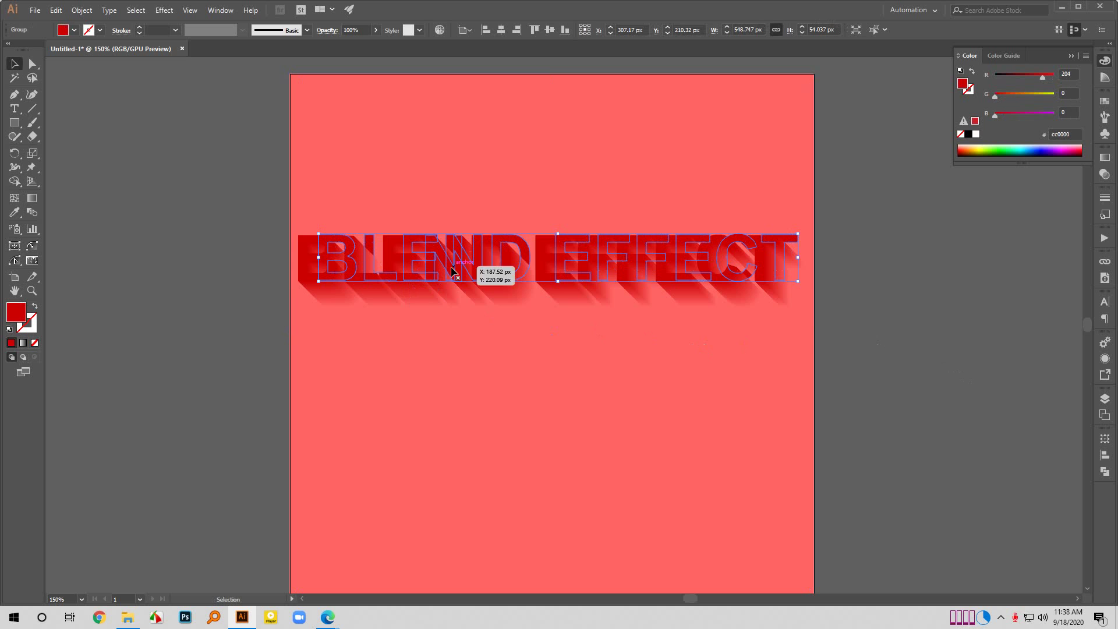
pyautogui.rightClick(499, 252)
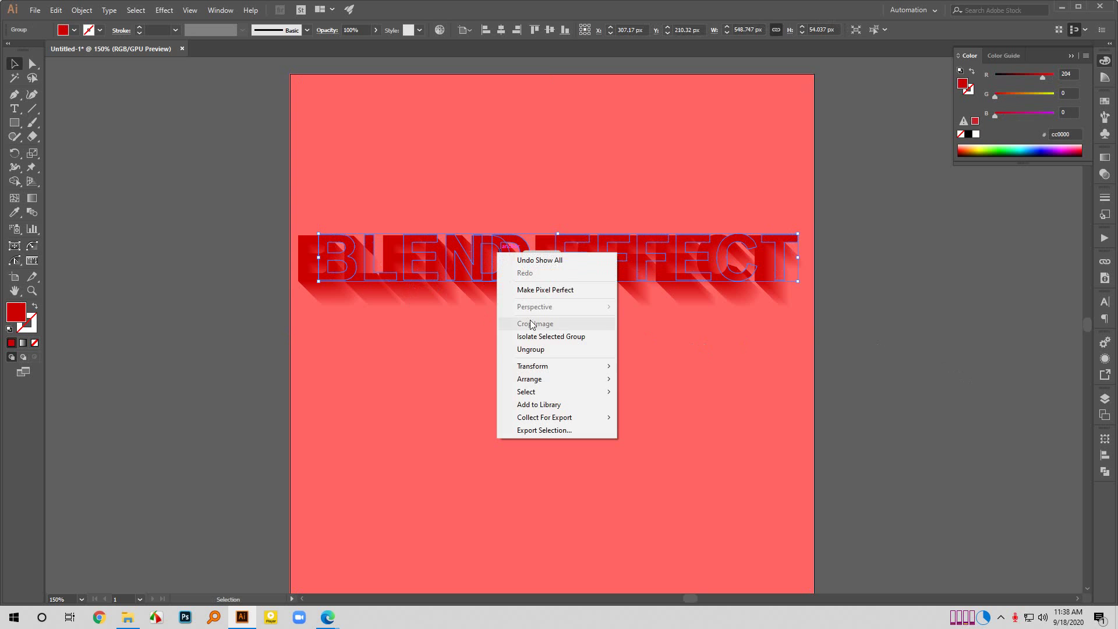
pyautogui.moveTo(576, 386)
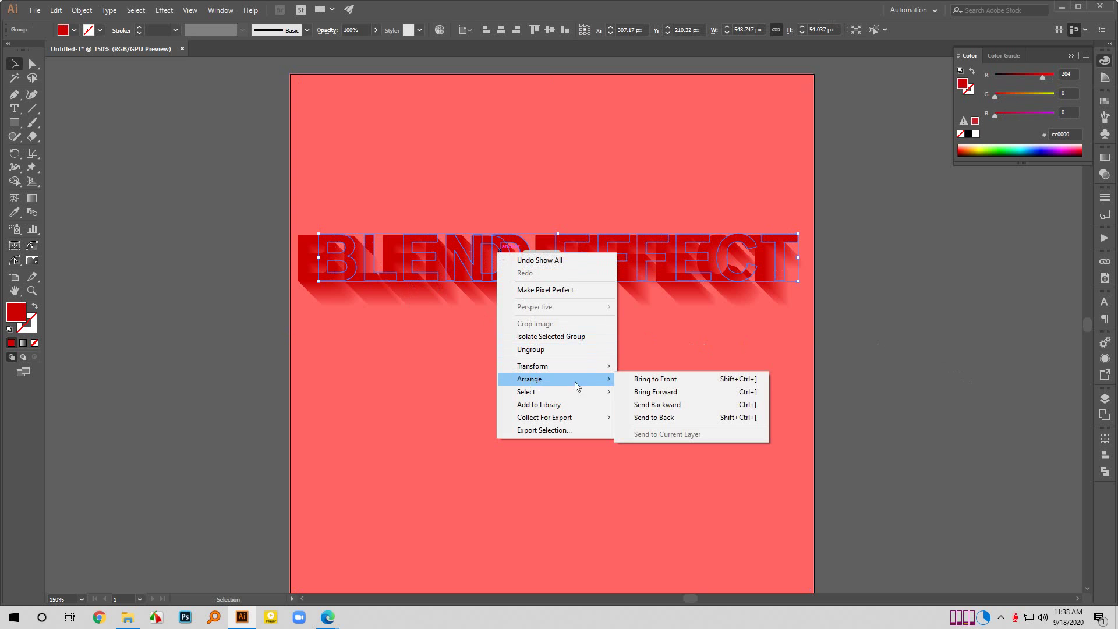
pyautogui.click(645, 386)
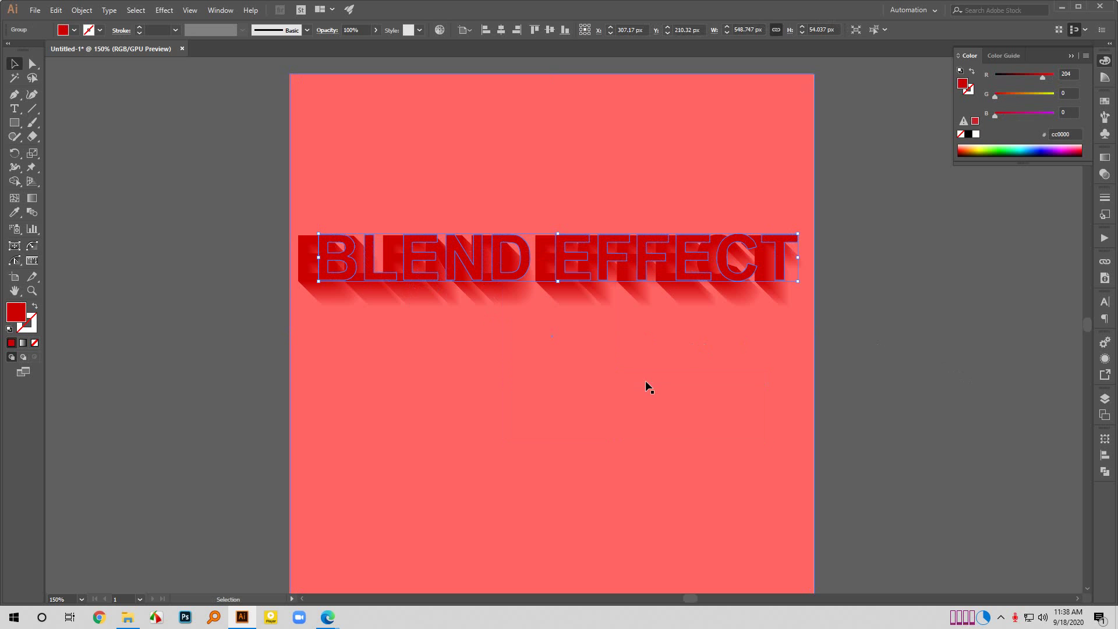
# Set the front text copy's fill colour to the darker red 6d0000.
pyautogui.doubleClick(17, 312)
pyautogui.moveTo(737, 214); pyautogui.dragTo(751, 227)
pyautogui.click(902, 143)
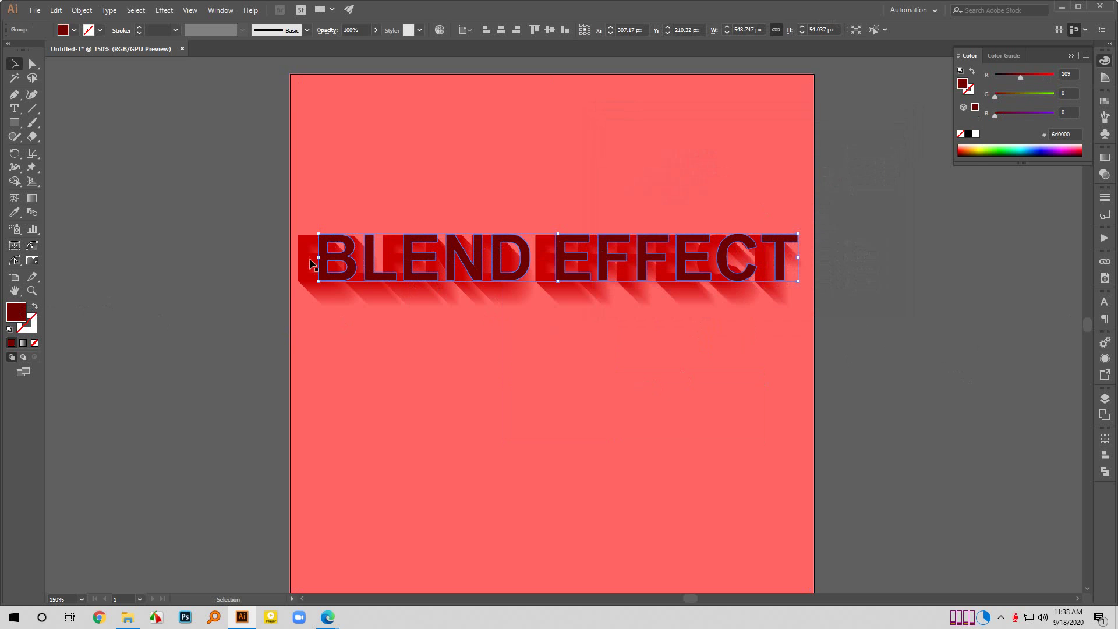
# Move the dark red text copy 23 px left so it sits exactly over the blend's front text, and deselect it.
pyautogui.scroll(3, 309, 258)
pyautogui.moveTo(424, 295); pyautogui.dragTo(371, 296)
pyautogui.scroll(-3, 358, 328)
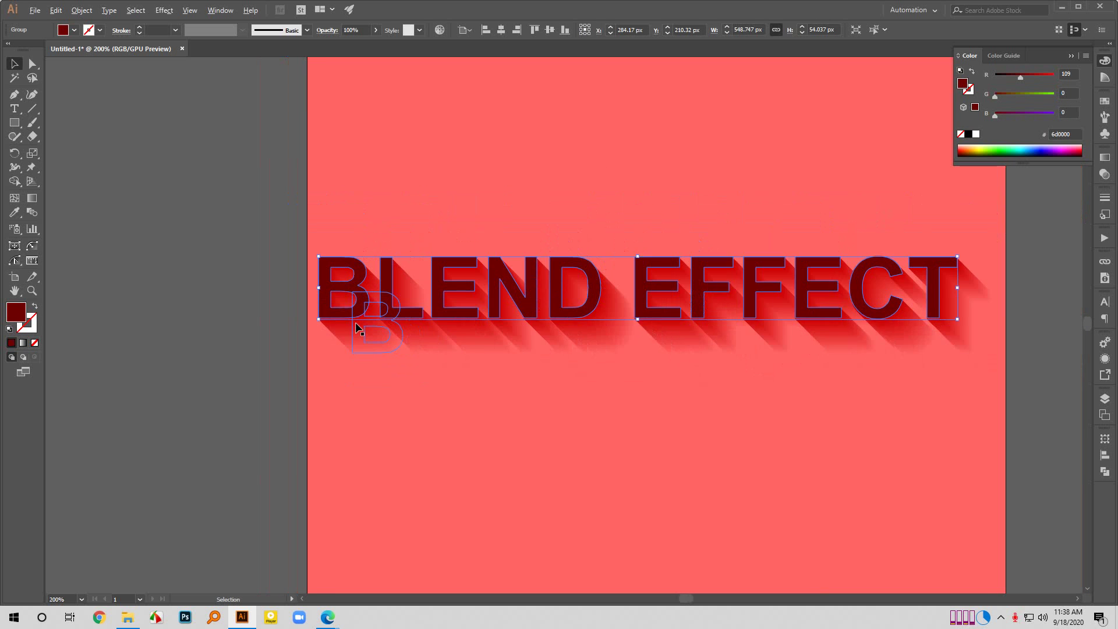
pyautogui.click(904, 370)
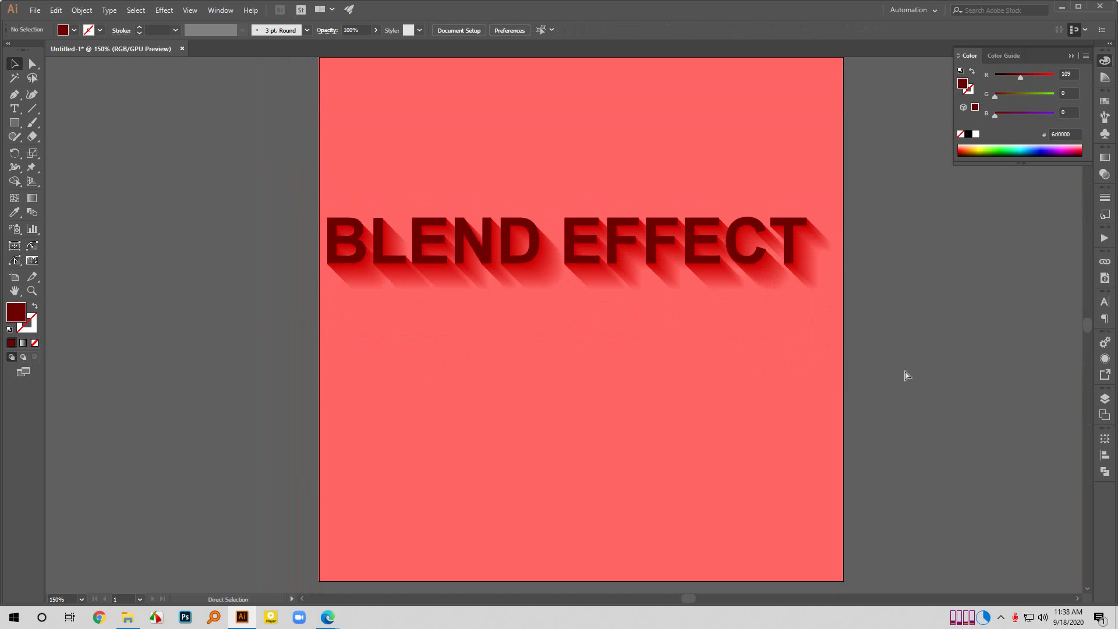
pyautogui.hscroll(1, 645, 352)
pyautogui.scroll(-1, 604, 355)
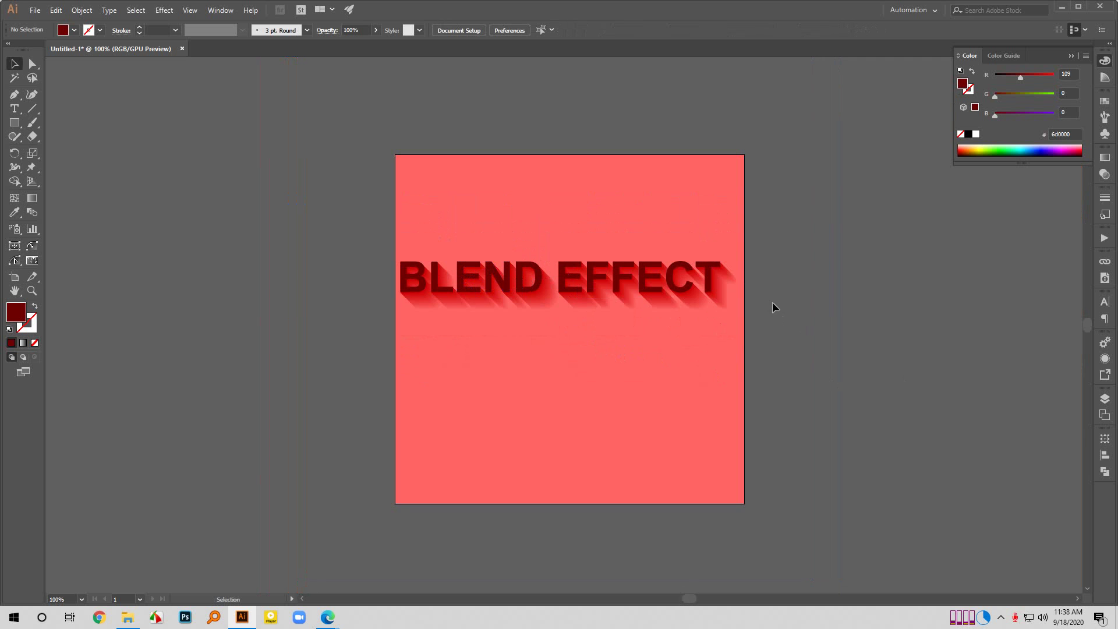
pyautogui.scroll(2, 763, 302)
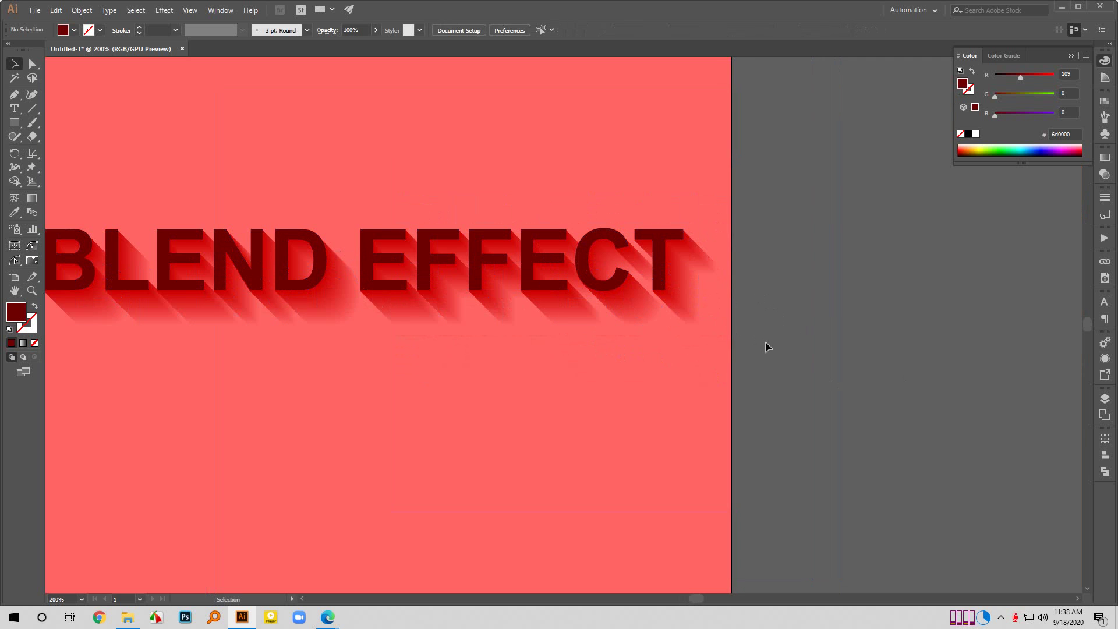
pyautogui.scroll(-4, 770, 352)
pyautogui.scroll(3, 770, 352)
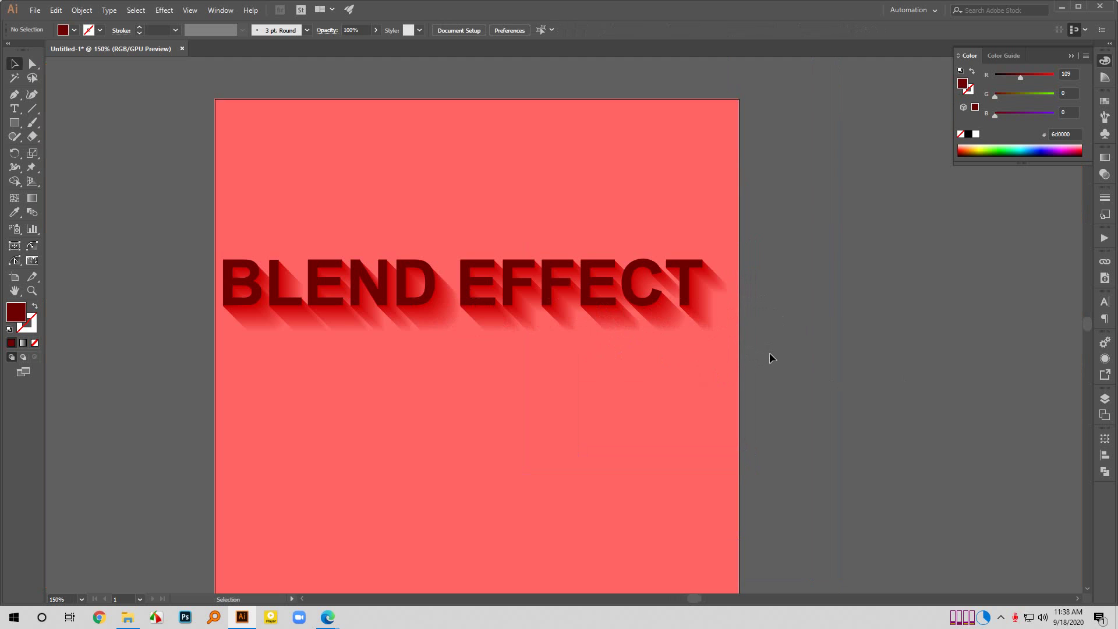
# Move the lettering together with its blended shadow about 97 px up and 12 px right on the background, and deselect it.
pyautogui.scroll(-2, 770, 352)
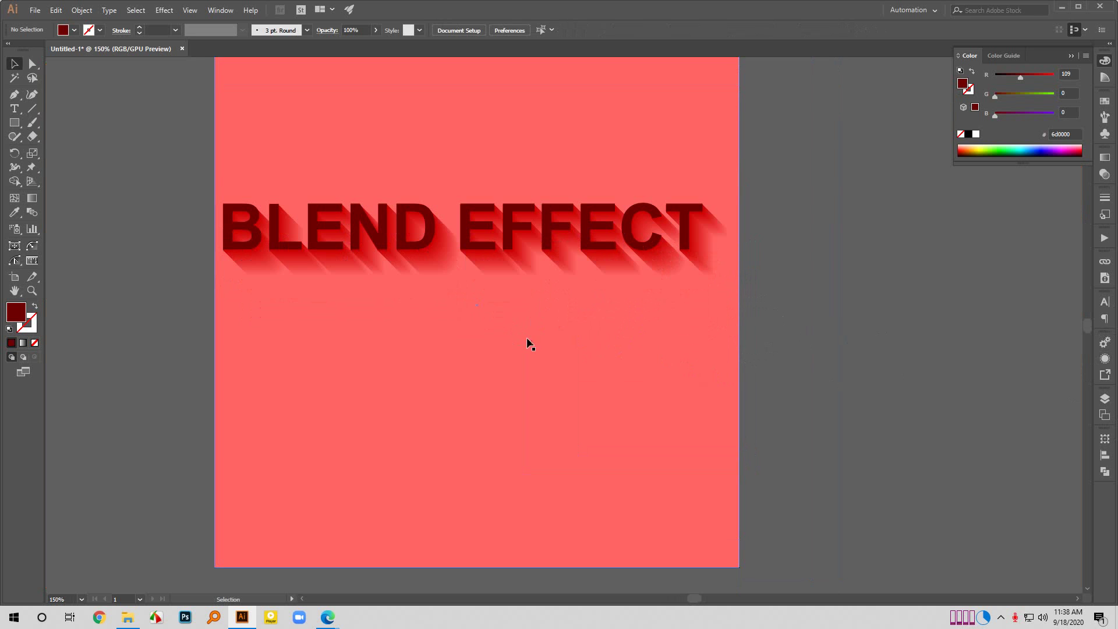
pyautogui.scroll(2, 527, 338)
pyautogui.moveTo(792, 325); pyautogui.dragTo(802, 301)
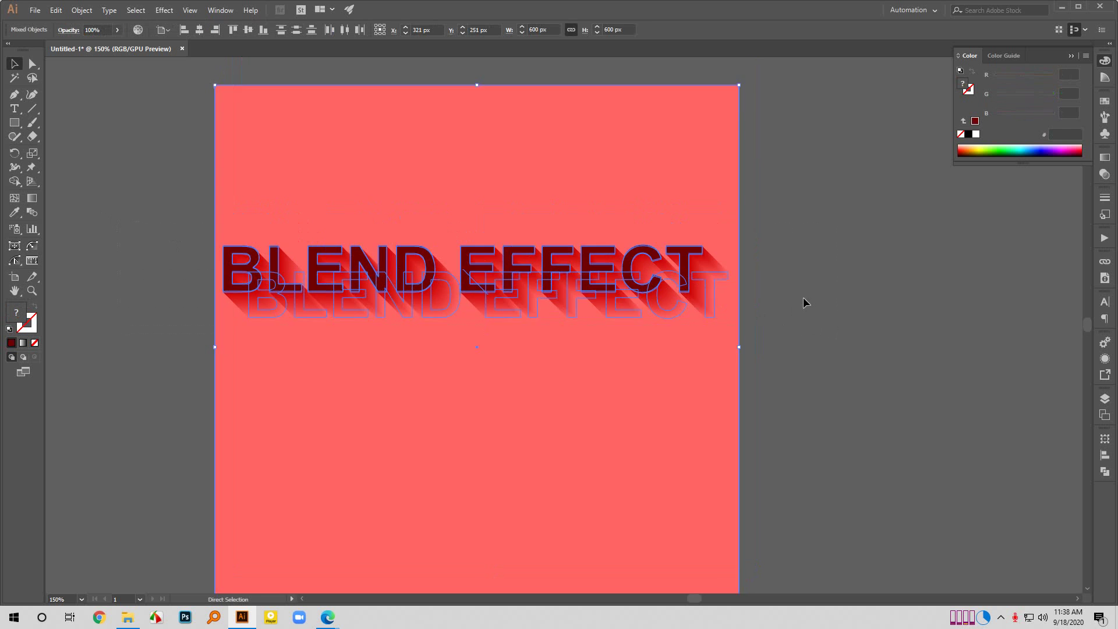
pyautogui.click(802, 301)
pyautogui.moveTo(156, 175); pyautogui.dragTo(195, 206)
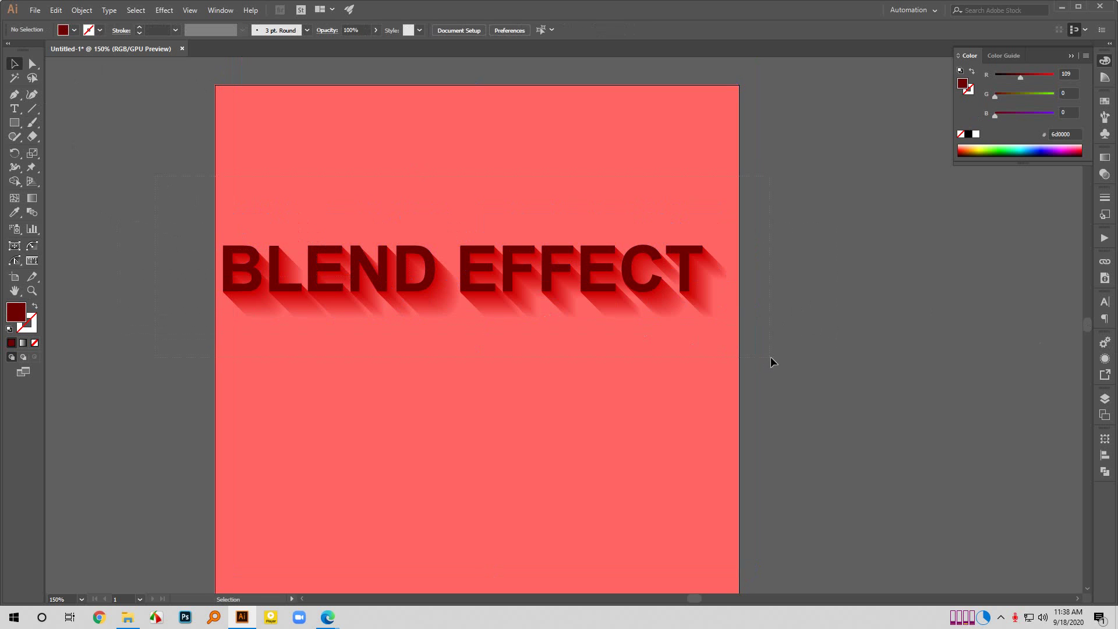
pyautogui.moveTo(770, 356); pyautogui.dragTo(771, 357)
pyautogui.keyDown('shift'); pyautogui.click(586, 179); pyautogui.keyUp('shift')
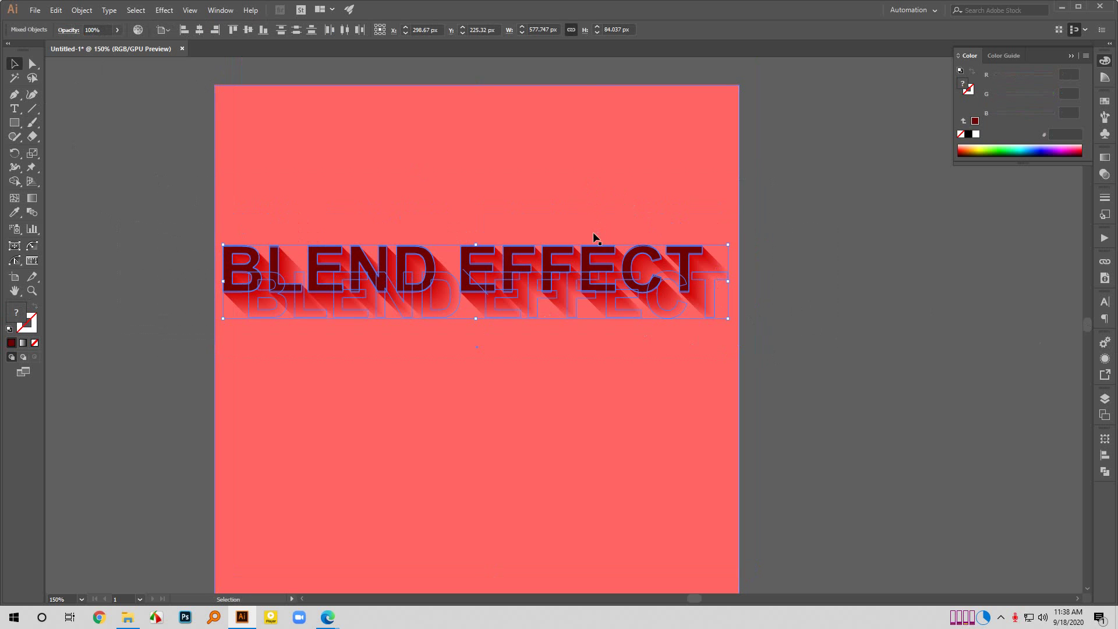
pyautogui.moveTo(582, 257); pyautogui.dragTo(594, 173)
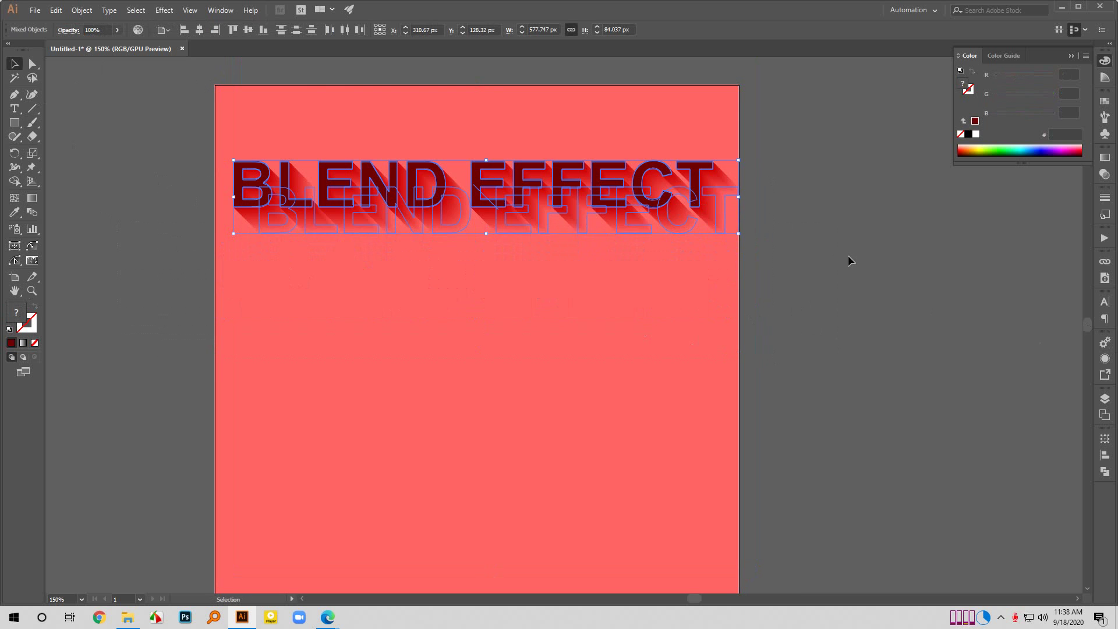
pyautogui.click(848, 255)
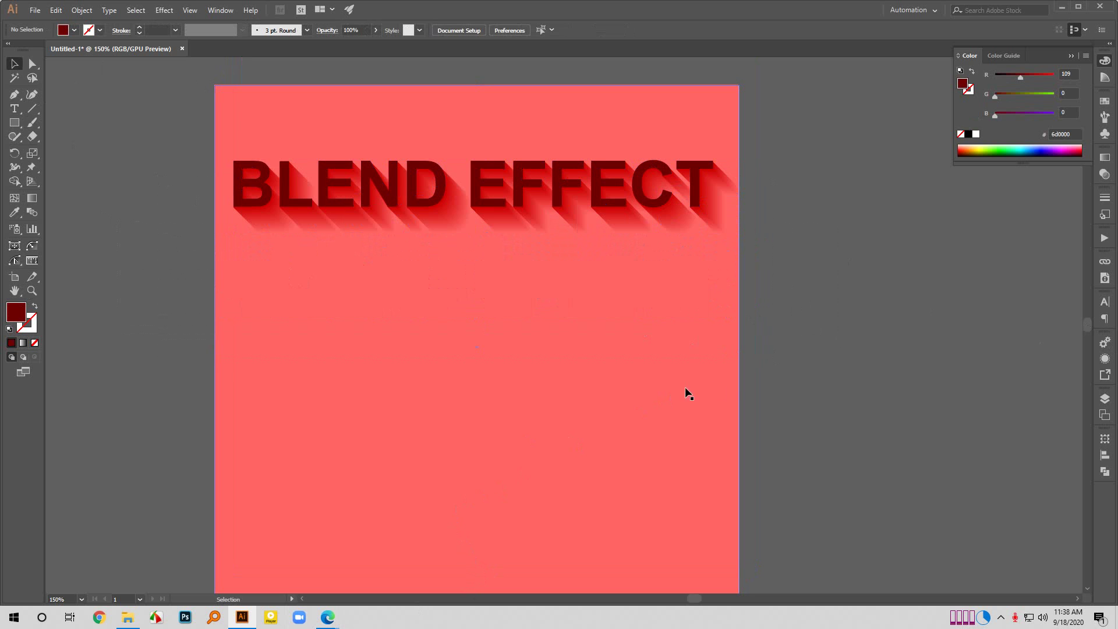
# Move the whole design with its background off the artboard, placing it just to the right of the emptied artboard.
pyautogui.hscroll(-1, 494, 401)
pyautogui.hscroll(-1, 494, 401)
pyautogui.scroll(-4, 808, 336)
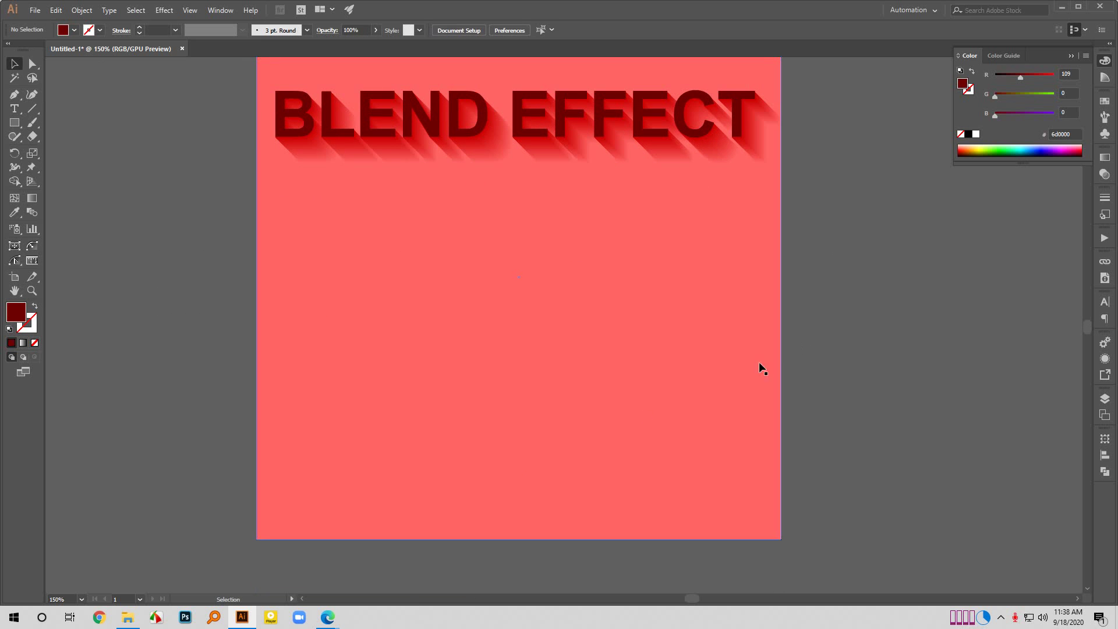
pyautogui.scroll(-1, 559, 440)
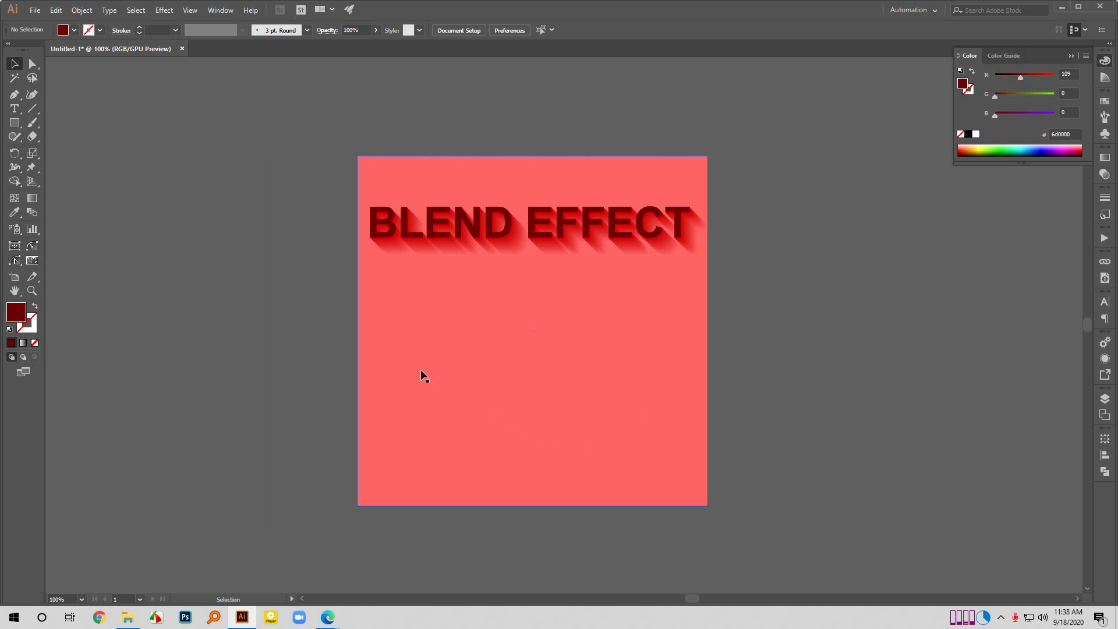
pyautogui.moveTo(265, 156); pyautogui.dragTo(813, 545)
pyautogui.hscroll(3, 516, 377)
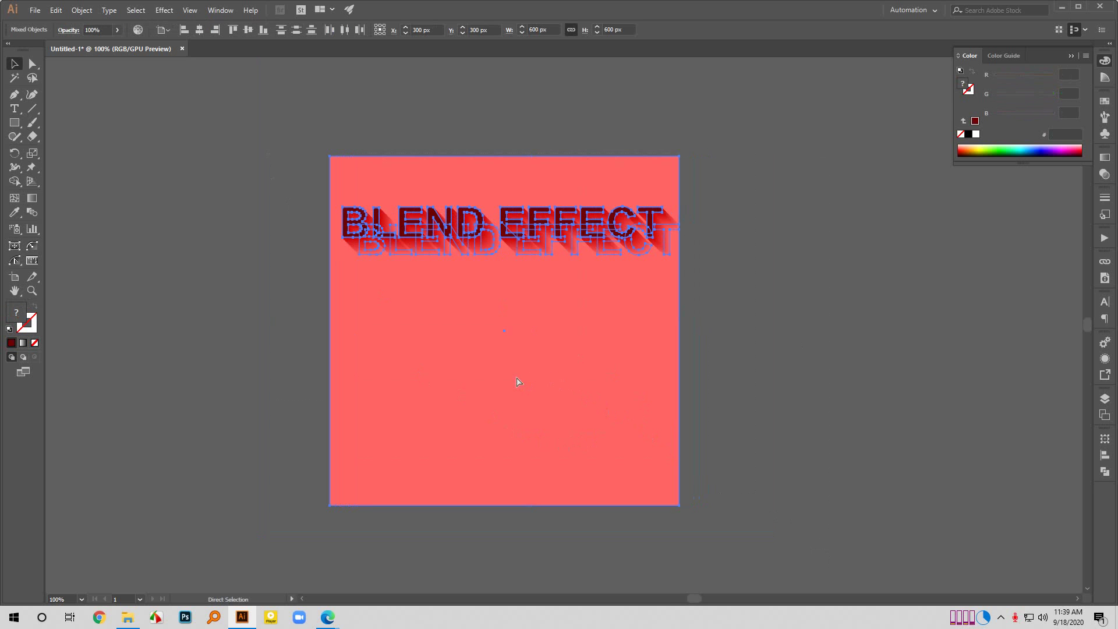
pyautogui.moveTo(433, 351); pyautogui.dragTo(794, 361)
pyautogui.click(644, 186)
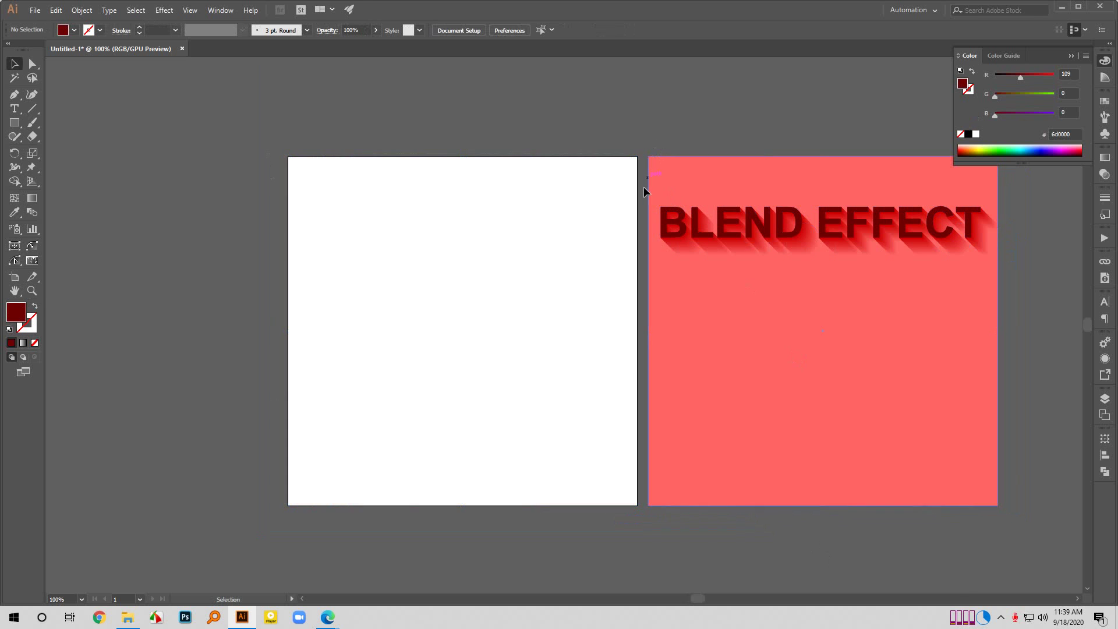
pyautogui.hscroll(-1, 470, 432)
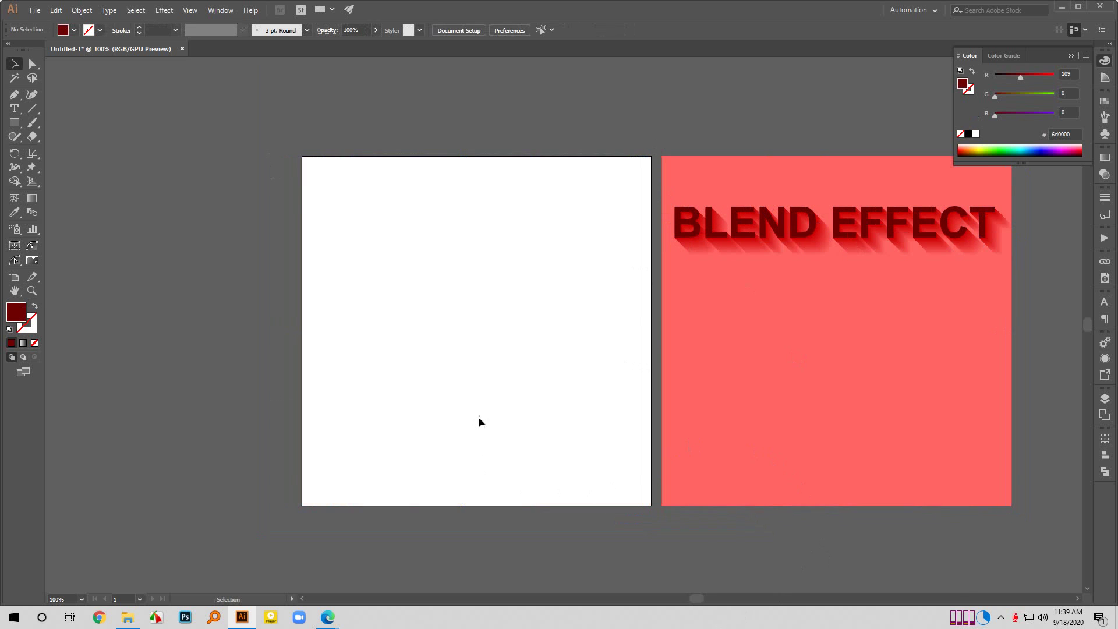
pyautogui.scroll(2, 524, 443)
pyautogui.scroll(-1, 553, 425)
pyautogui.scroll(1, 287, 335)
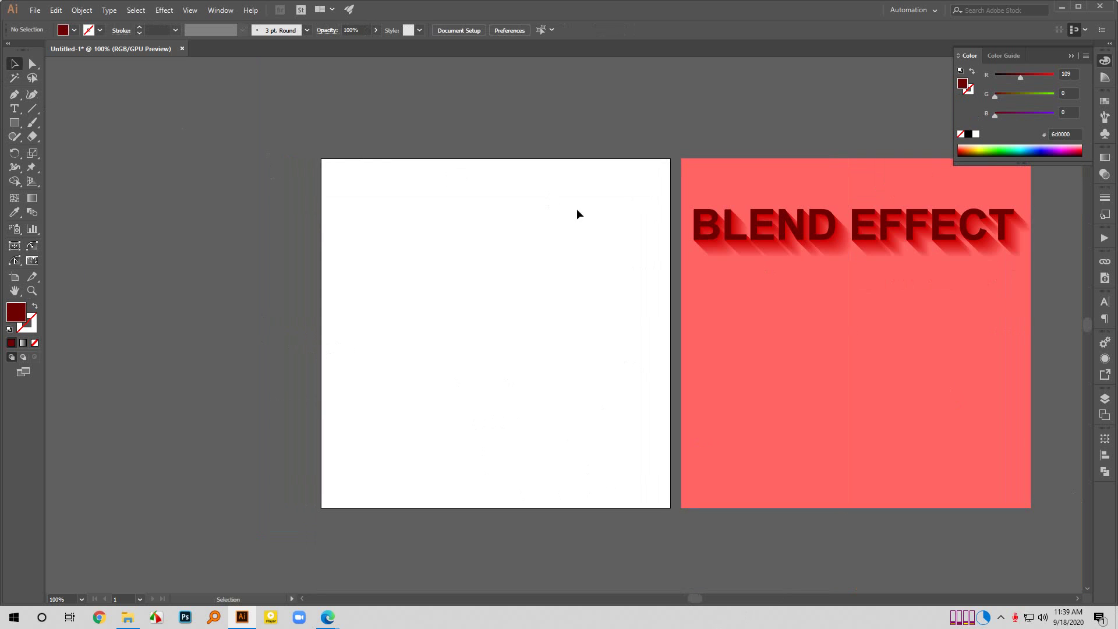
pyautogui.scroll(1, 791, 271)
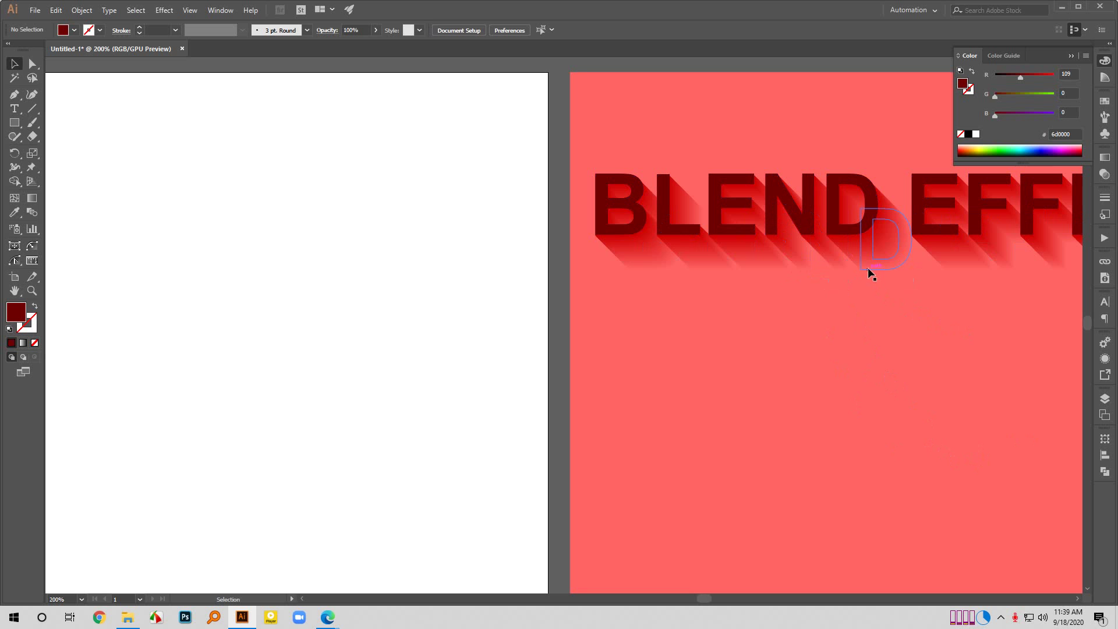
pyautogui.scroll(-1, 786, 320)
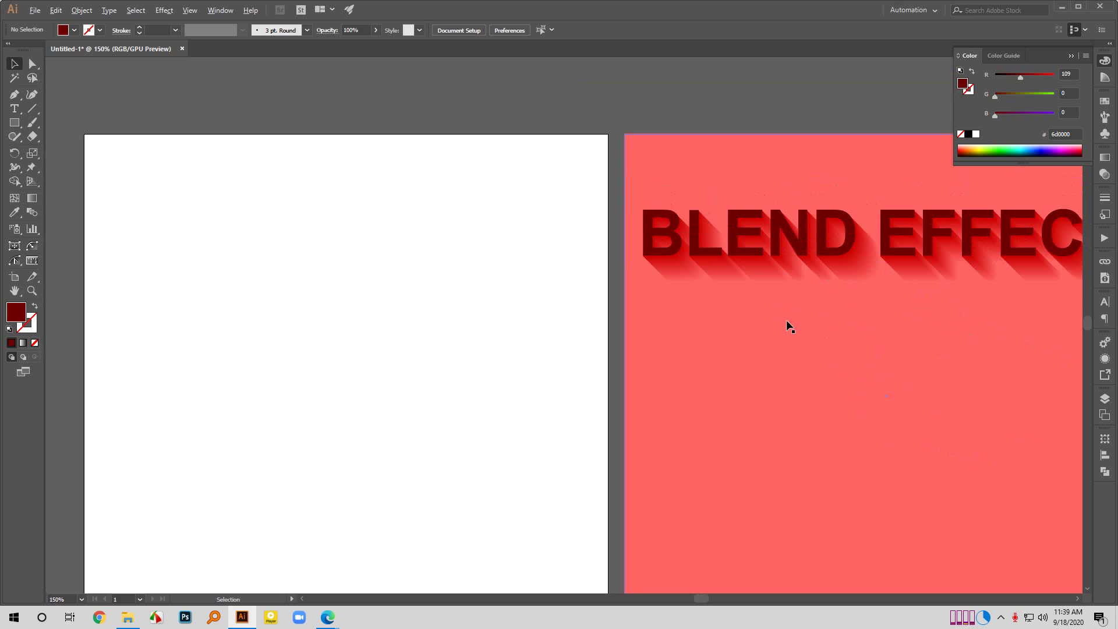
pyautogui.scroll(-1, 786, 320)
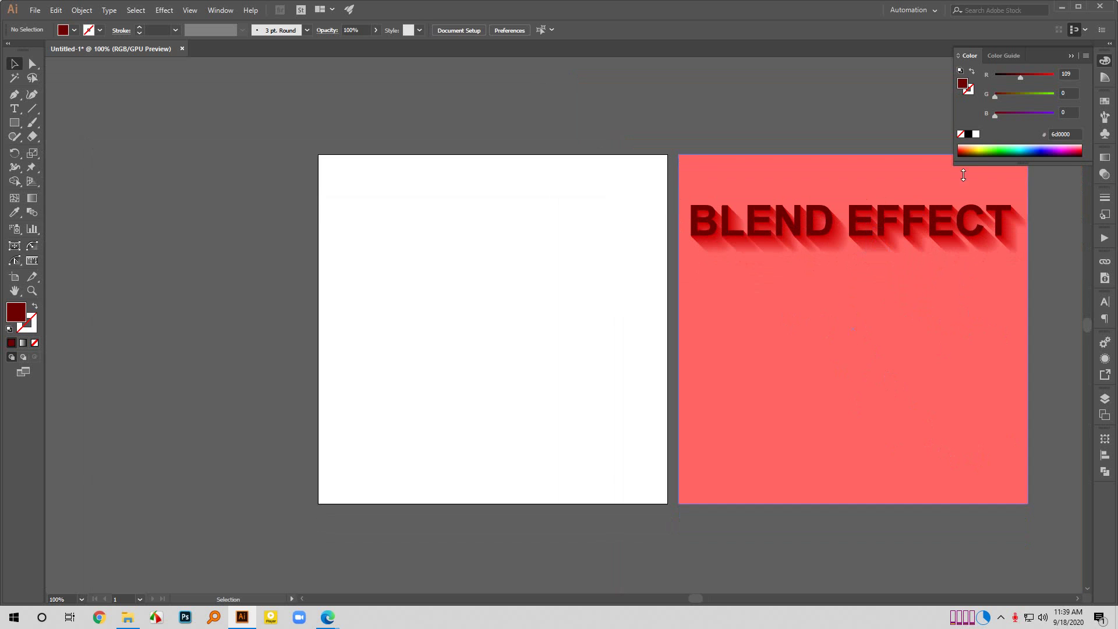
# Try to move the dark red front text about 113 px up off its blend, undo the move and deselect the text.
pyautogui.click(837, 234)
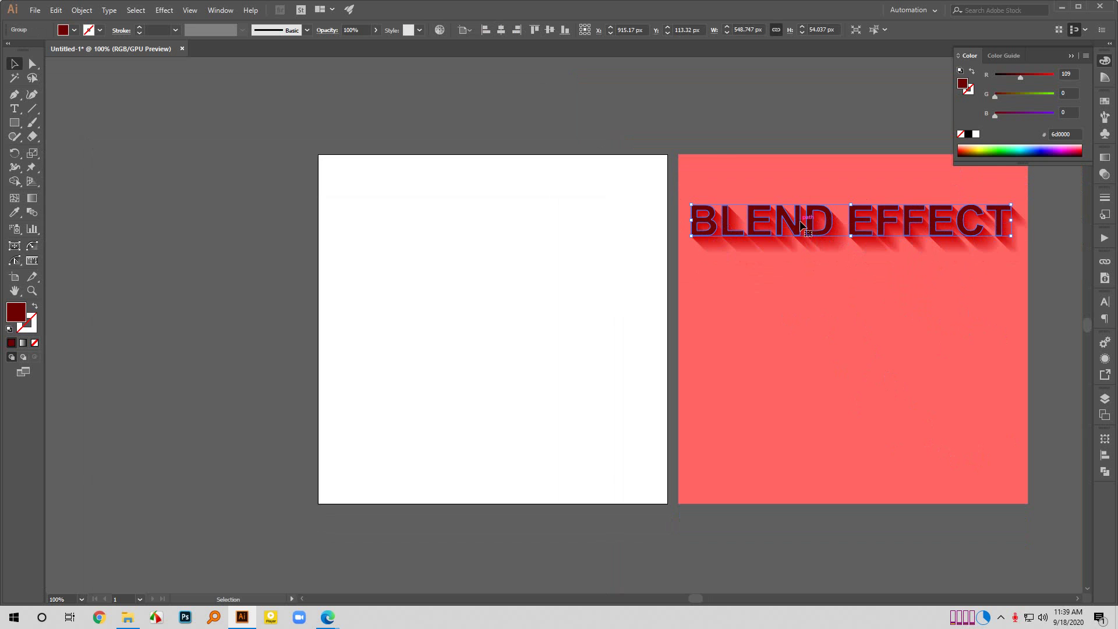
pyautogui.moveTo(807, 228); pyautogui.dragTo(805, 163)
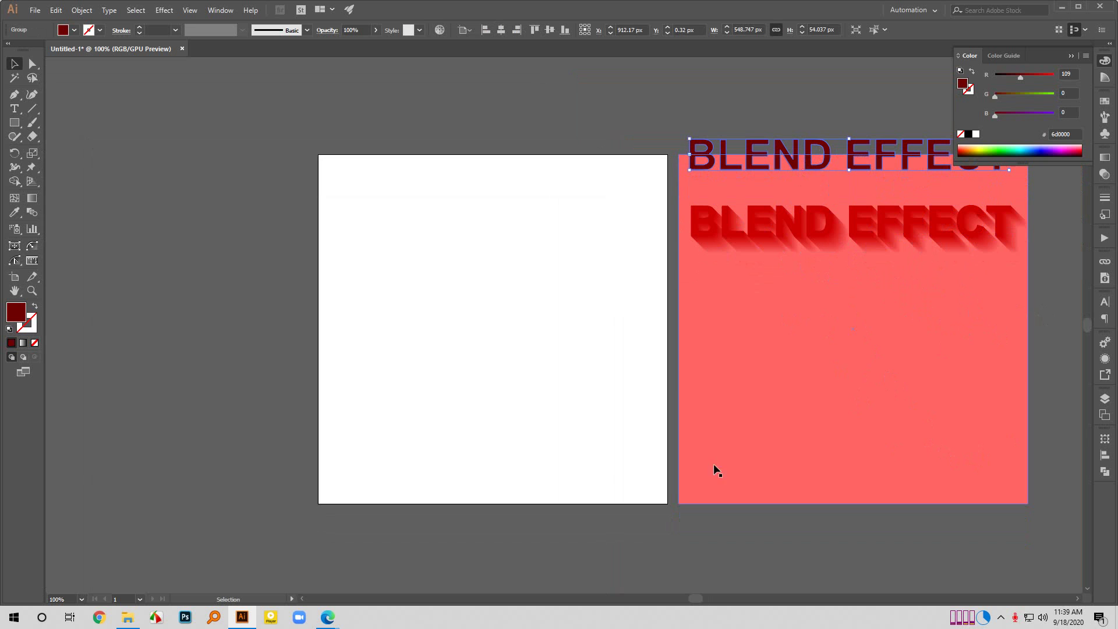
pyautogui.hotkey('ctrl', 'z')
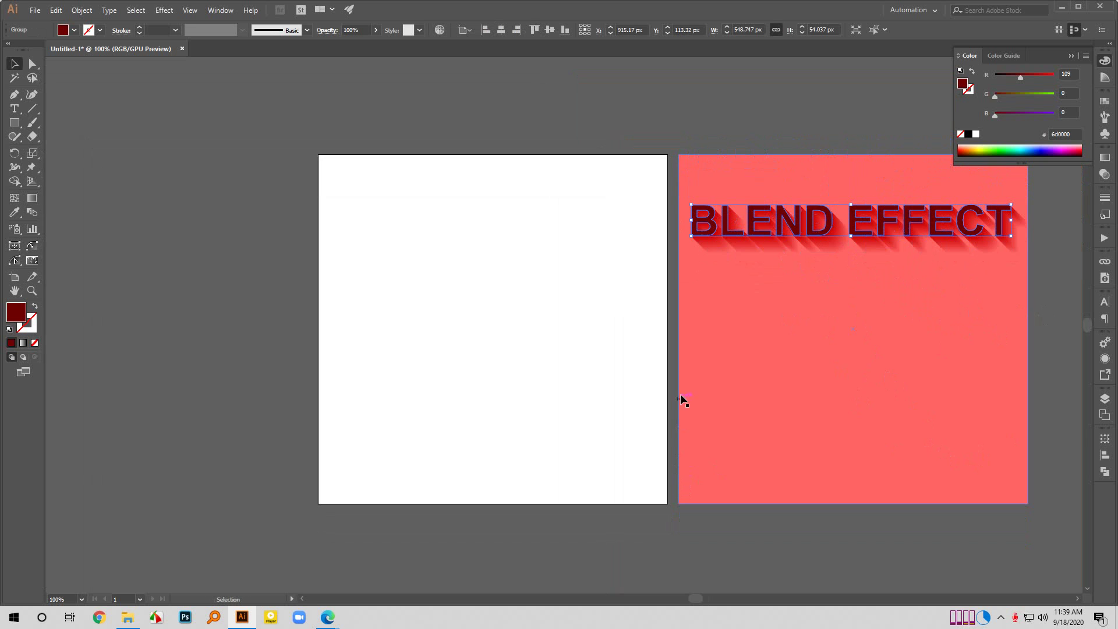
pyautogui.click(747, 147)
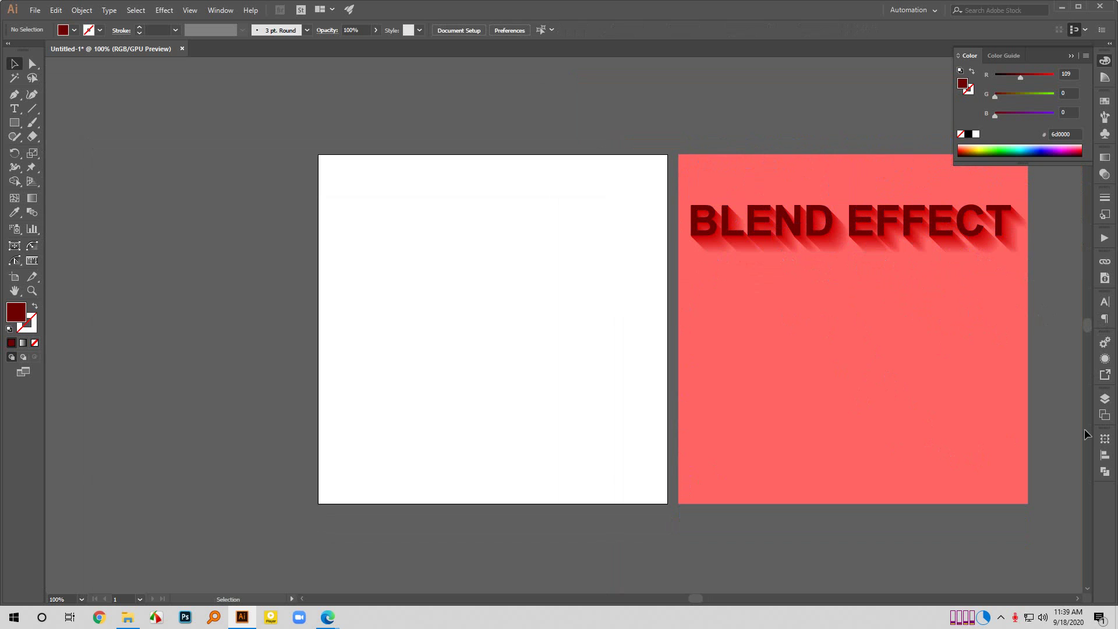
# Draw a dark red circle about 54 px in diameter in the lower-left part of the empty artboard, and deselect it.
pyautogui.scroll(-3, 469, 396)
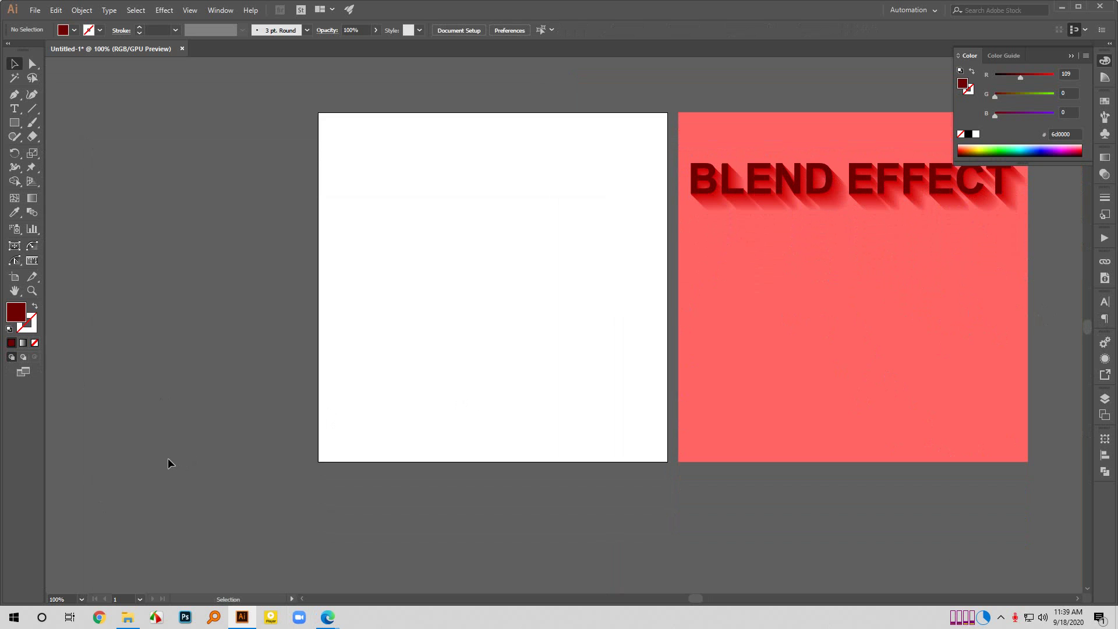
pyautogui.scroll(1, 151, 446)
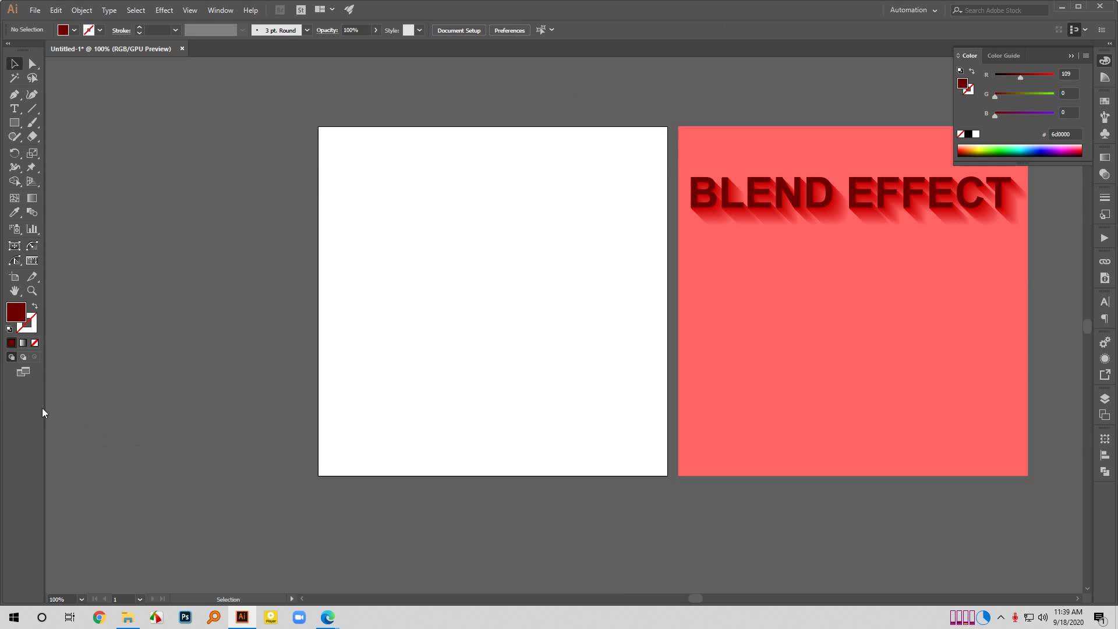
pyautogui.scroll(1, 42, 407)
pyautogui.scroll(-1, 343, 356)
pyautogui.click(15, 123)
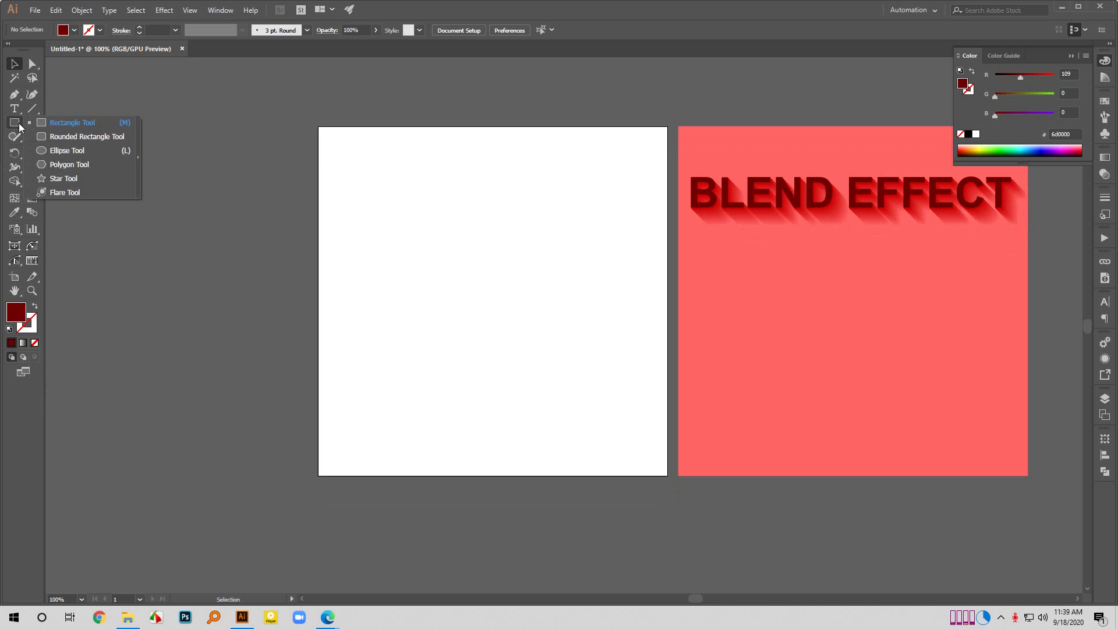
pyautogui.click(70, 154)
pyautogui.scroll(-1, 481, 382)
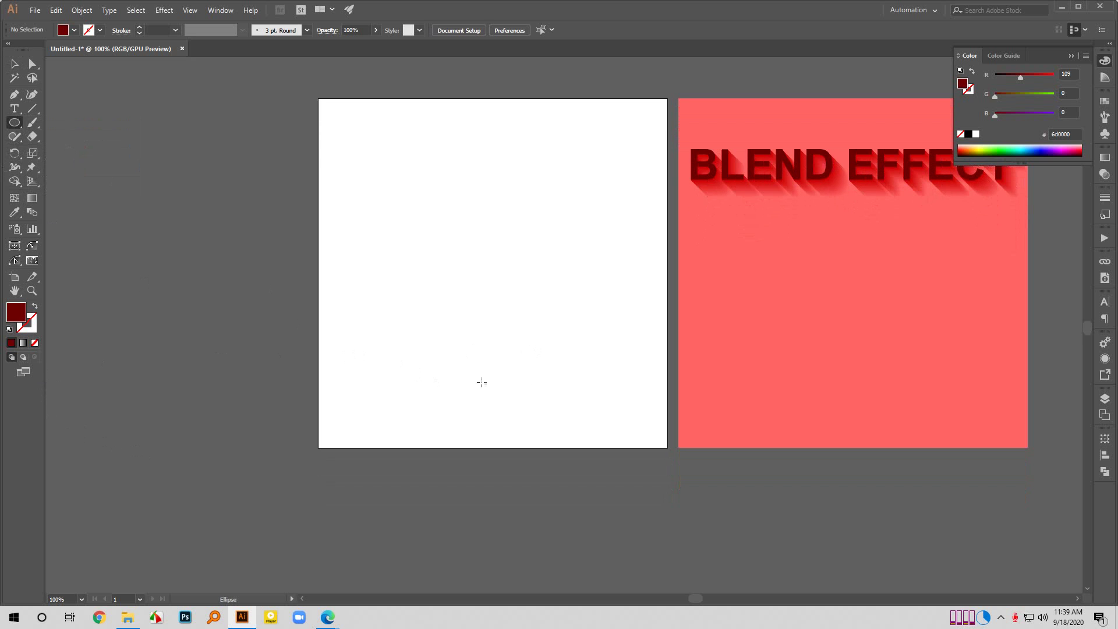
pyautogui.moveTo(369, 321); pyautogui.dragTo(385, 337)
pyautogui.click(15, 64)
pyautogui.click(337, 333)
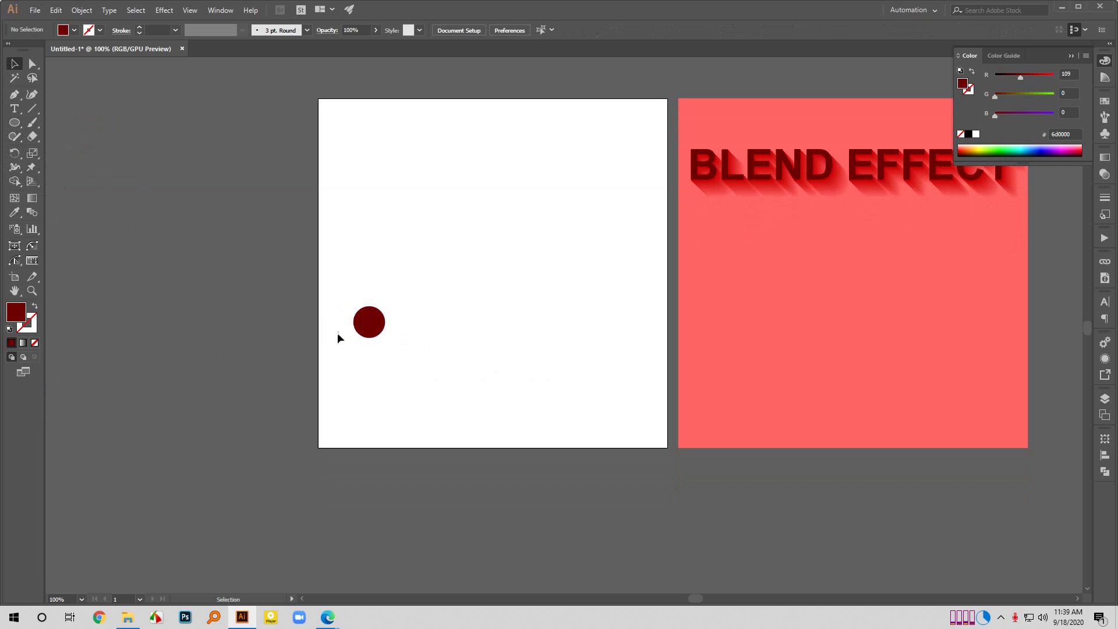
# Replace the circle's solid fill with the linear Sky gradient preset.
pyautogui.scroll(2, 436, 336)
pyautogui.click(323, 308)
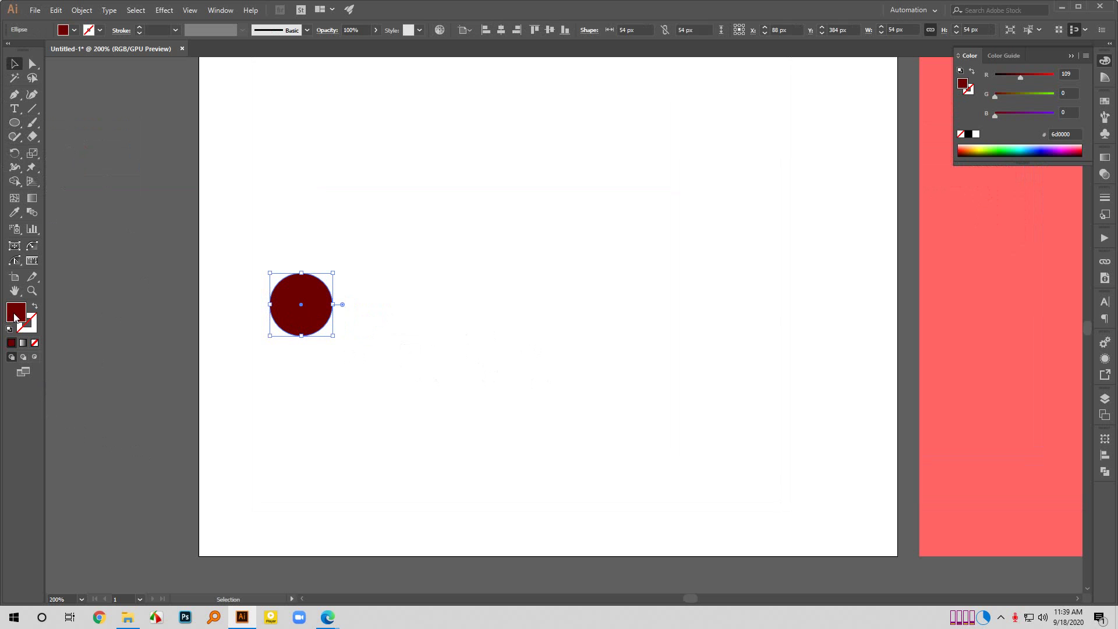
pyautogui.click(23, 343)
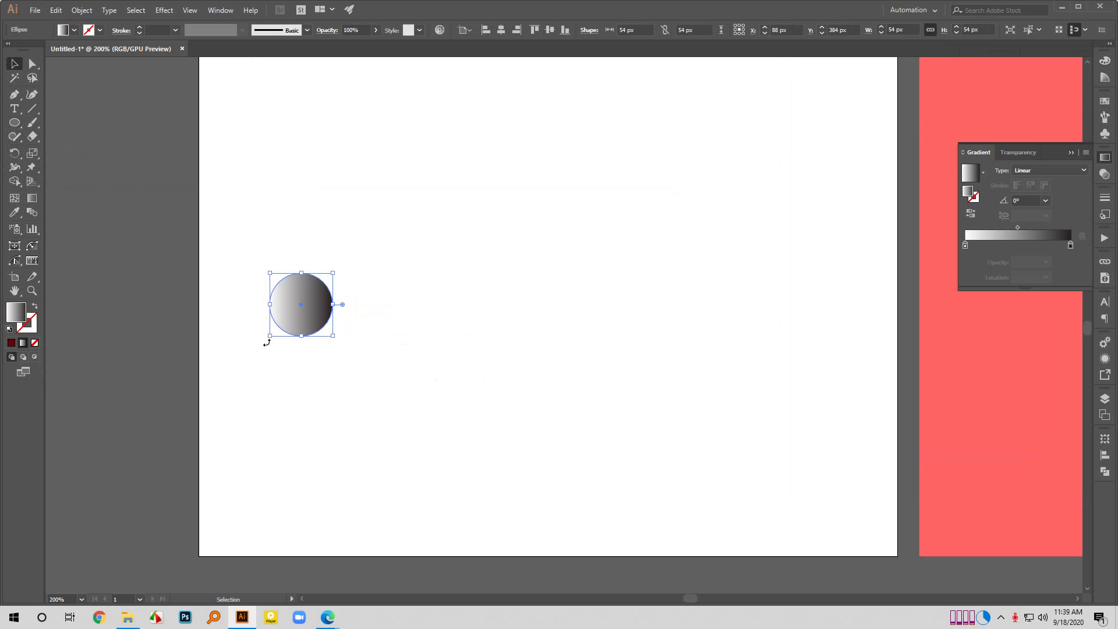
pyautogui.click(983, 173)
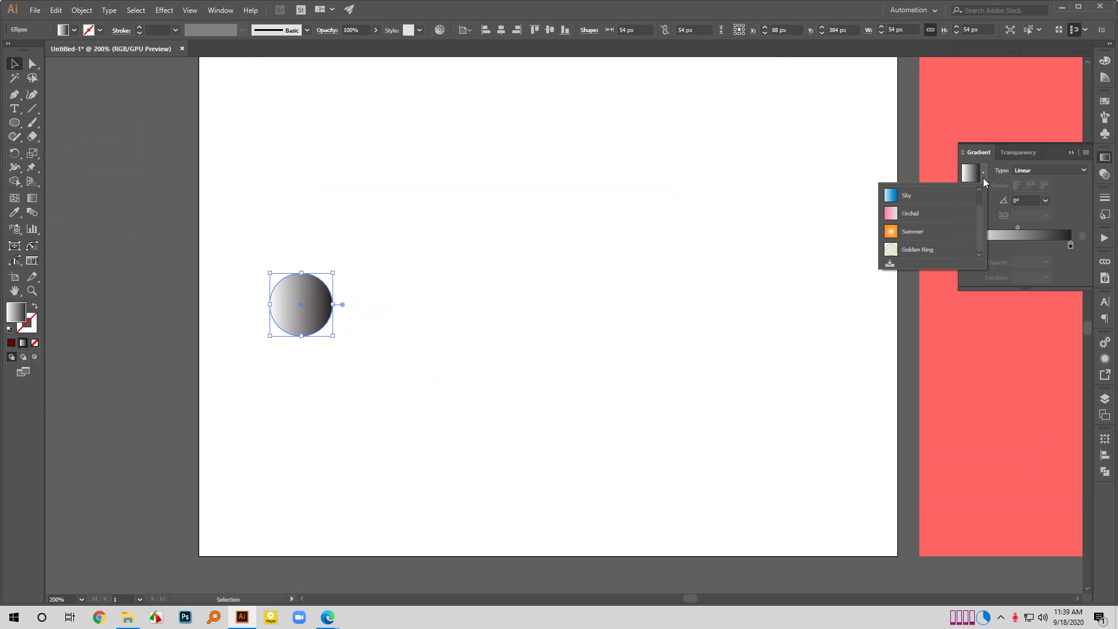
pyautogui.click(915, 198)
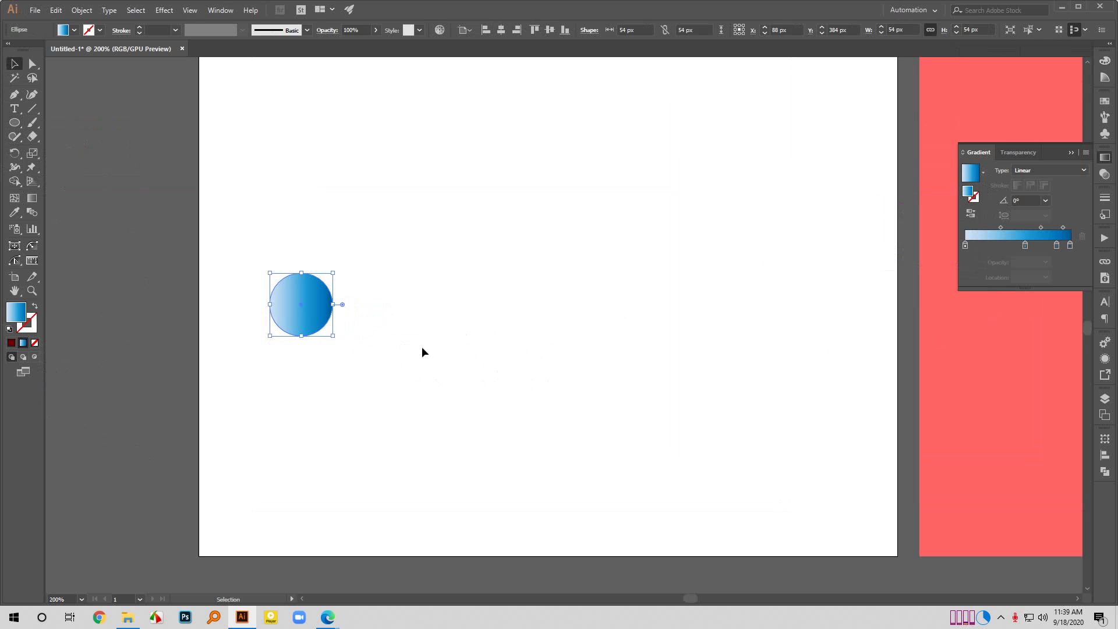
# Try a radial version of the circle's gradient with its centre shifted to the upper left, and undo back to linear.
pyautogui.click(1057, 168)
pyautogui.click(1043, 189)
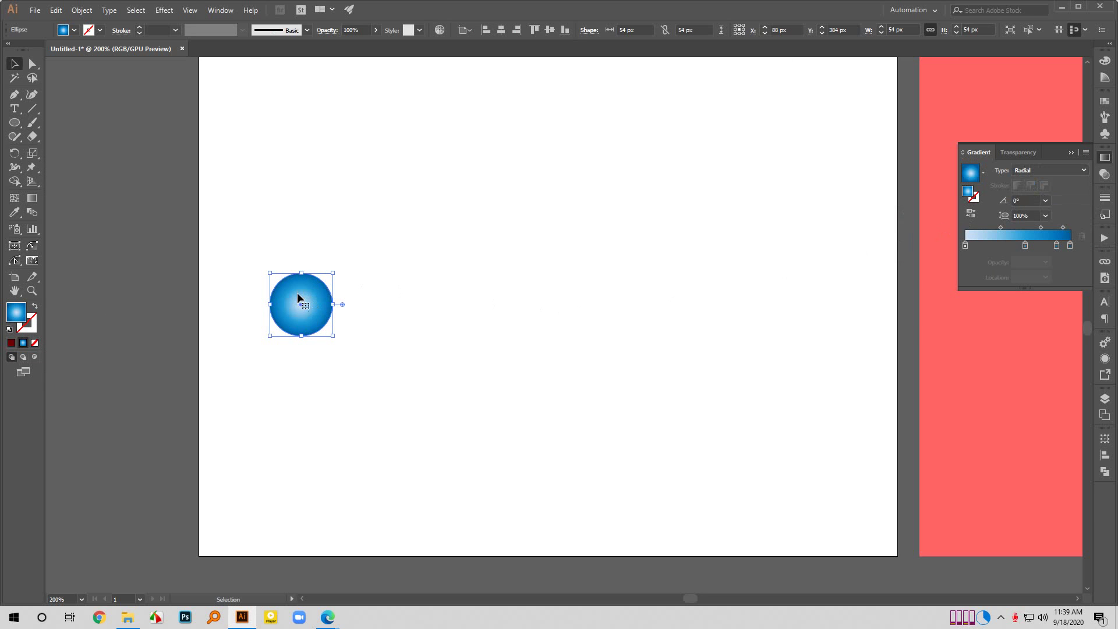
pyautogui.click(32, 198)
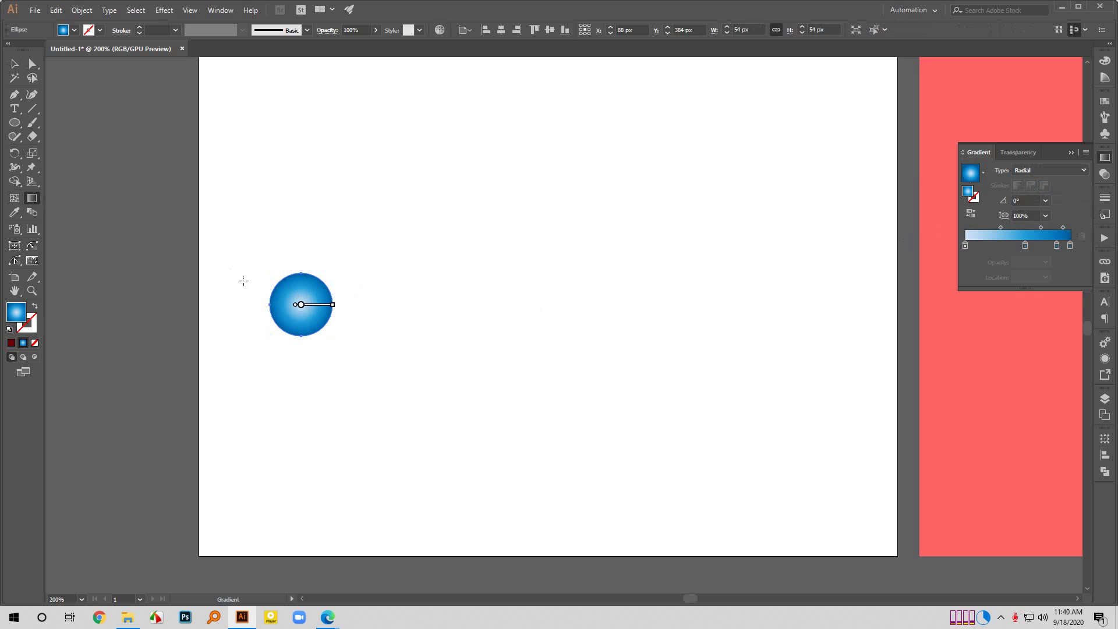
pyautogui.moveTo(267, 294); pyautogui.dragTo(286, 326)
pyautogui.moveTo(280, 324)
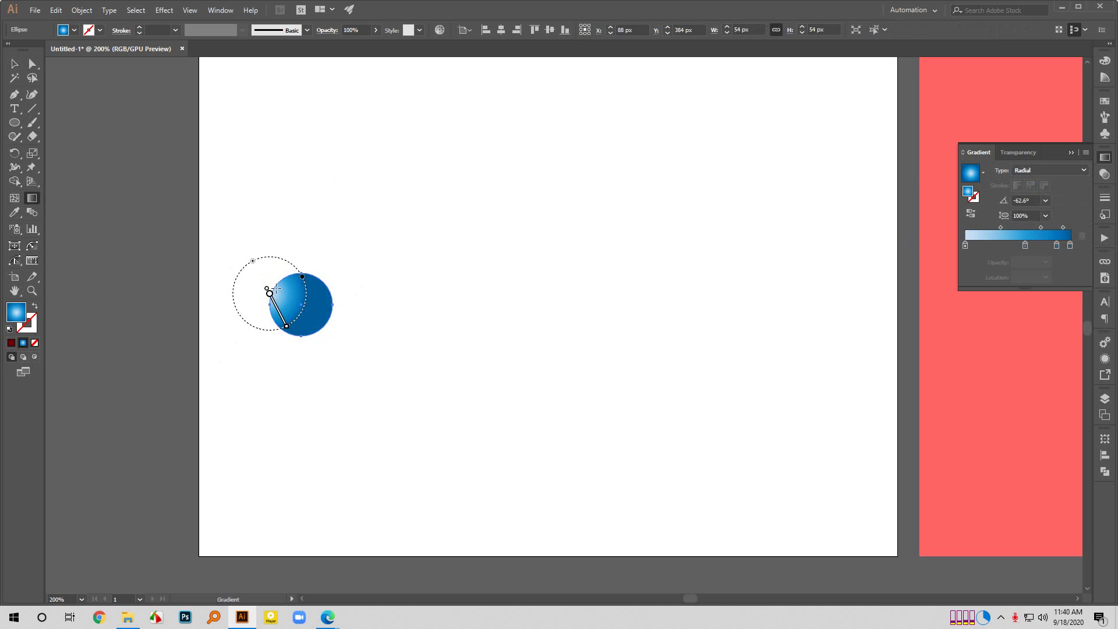
pyautogui.moveTo(271, 287); pyautogui.dragTo(311, 328)
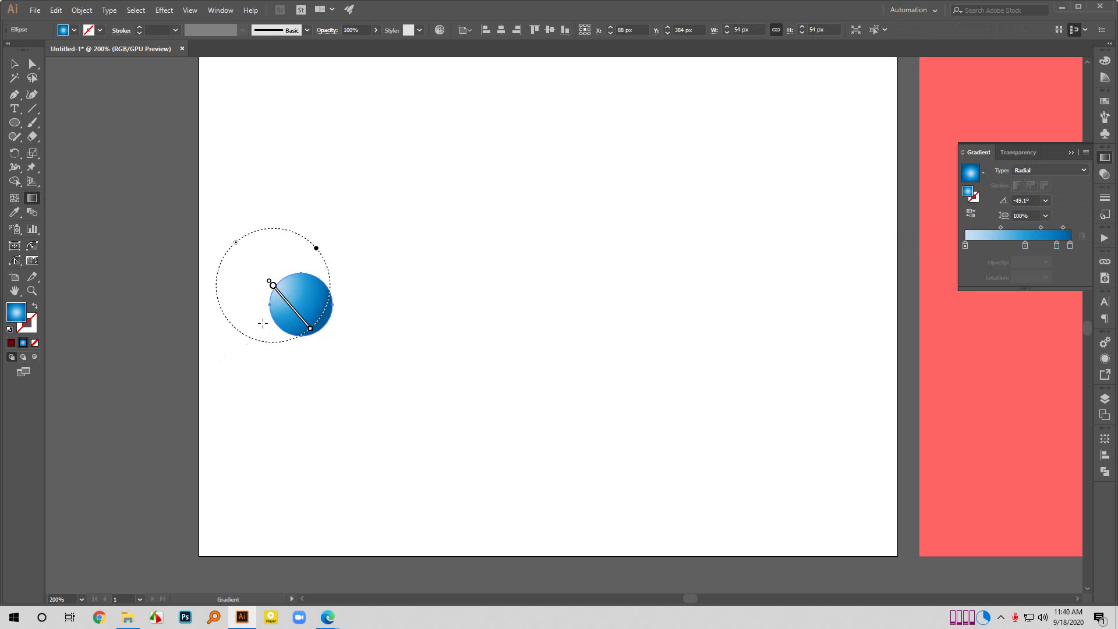
pyautogui.press('v')
pyautogui.hotkey('ctrl', 'z')
pyautogui.hotkey('ctrl', 'z')
pyautogui.hotkey('ctrl', 'z')
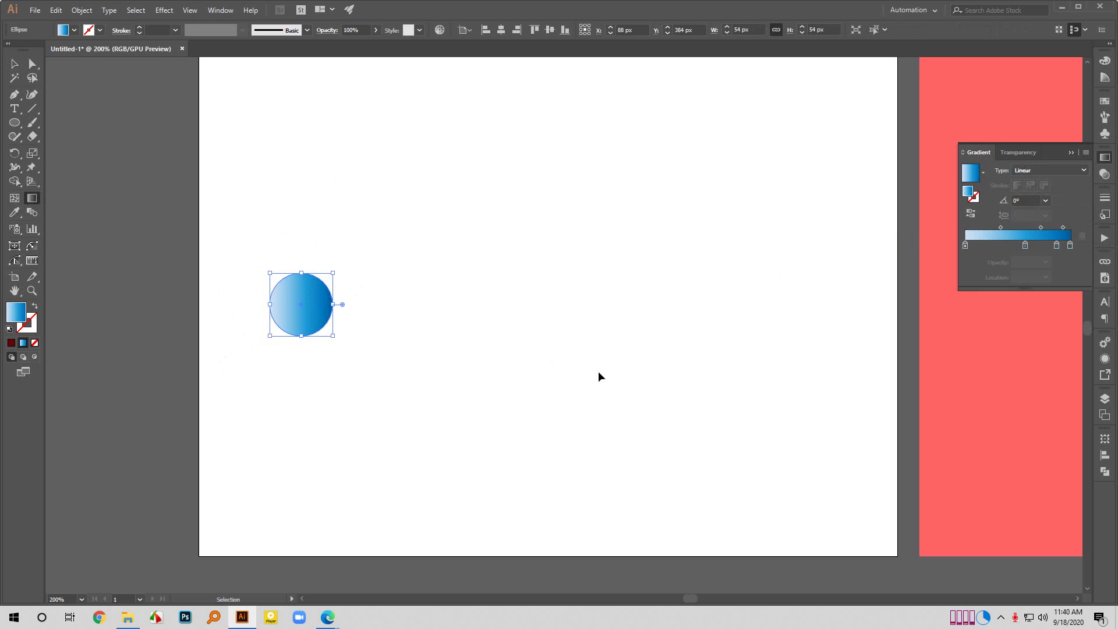
# Angle the circle's linear gradient diagonally from its upper left to its lower right, at about -37.3°.
pyautogui.press('g')
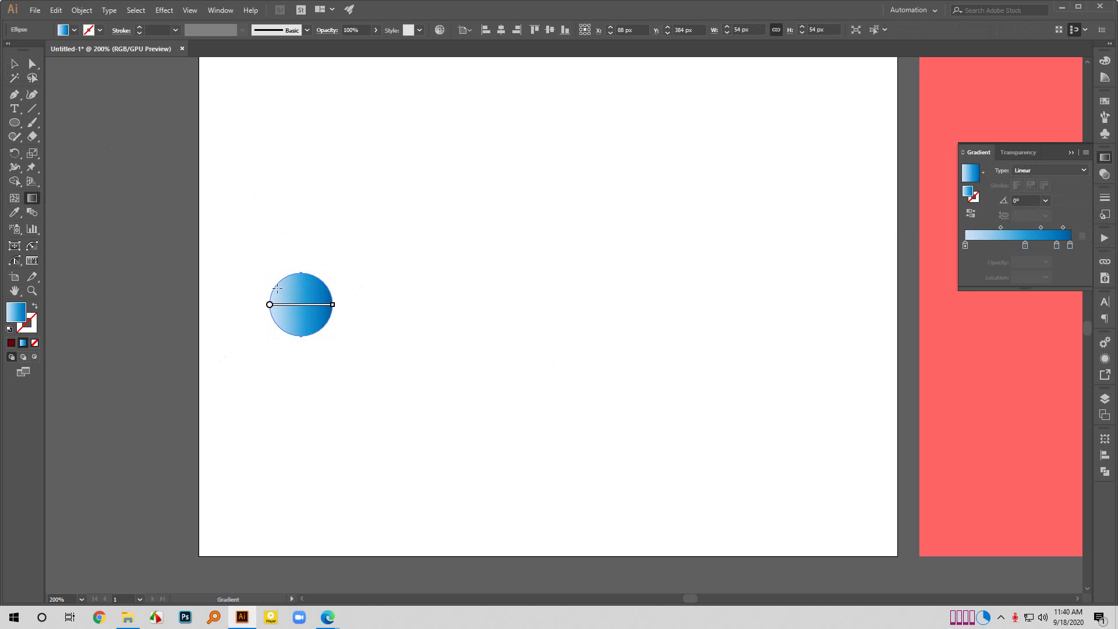
pyautogui.moveTo(278, 287); pyautogui.dragTo(322, 319)
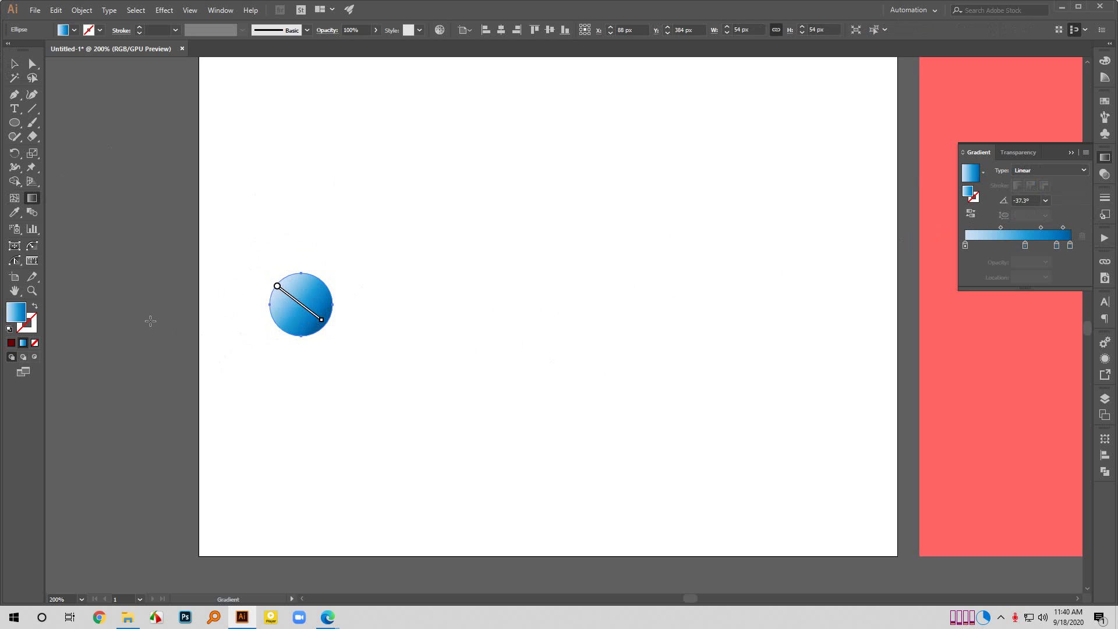
# Adjust the circle's diagonal linear gradient to an angle of about -31.5°, and deselect the circle.
pyautogui.moveTo(274, 292); pyautogui.dragTo(323, 318)
pyautogui.click(14, 64)
pyautogui.click(509, 408)
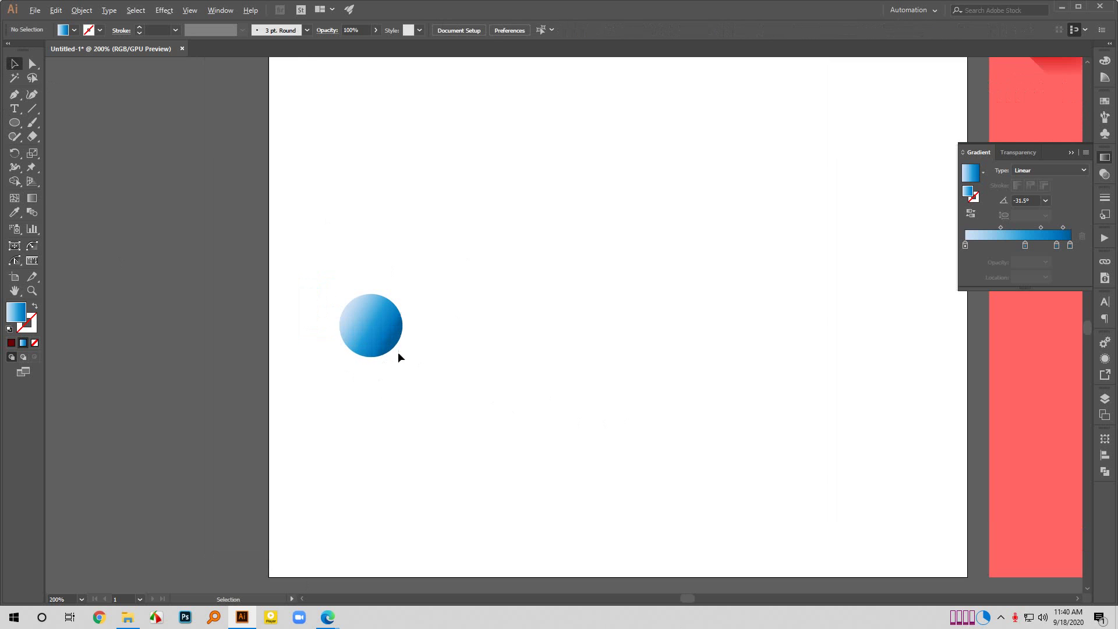
# Duplicate the blue gradient circle about 297 px to its right, level with the original.
pyautogui.click(385, 344)
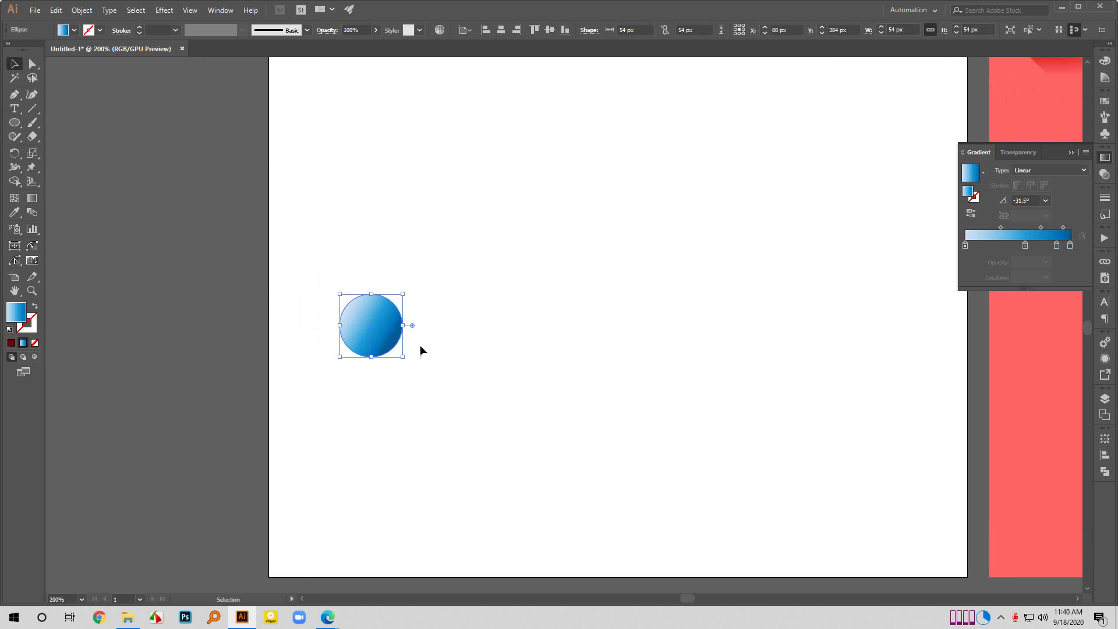
pyautogui.hscroll(3, 420, 349)
pyautogui.moveTo(296, 327); pyautogui.dragTo(647, 329)
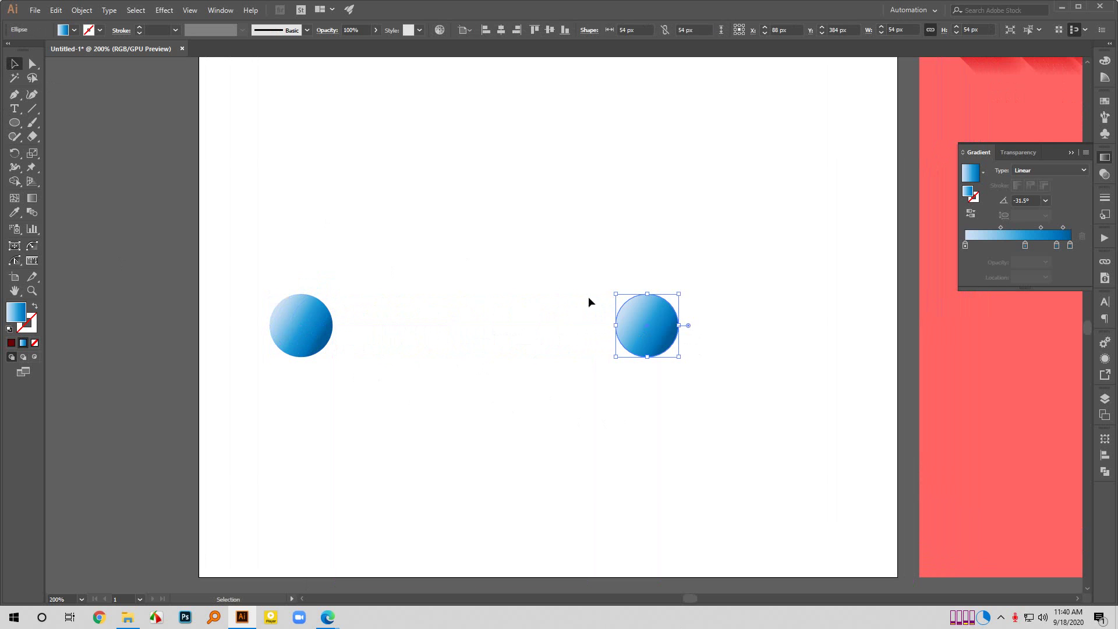
# Shrink the original circle on the left proportionally about its centre to about 42 px in diameter, and deselect it.
pyautogui.click(161, 339)
pyautogui.moveTo(239, 298); pyautogui.dragTo(304, 358)
pyautogui.hotkey('ctrl', '+')
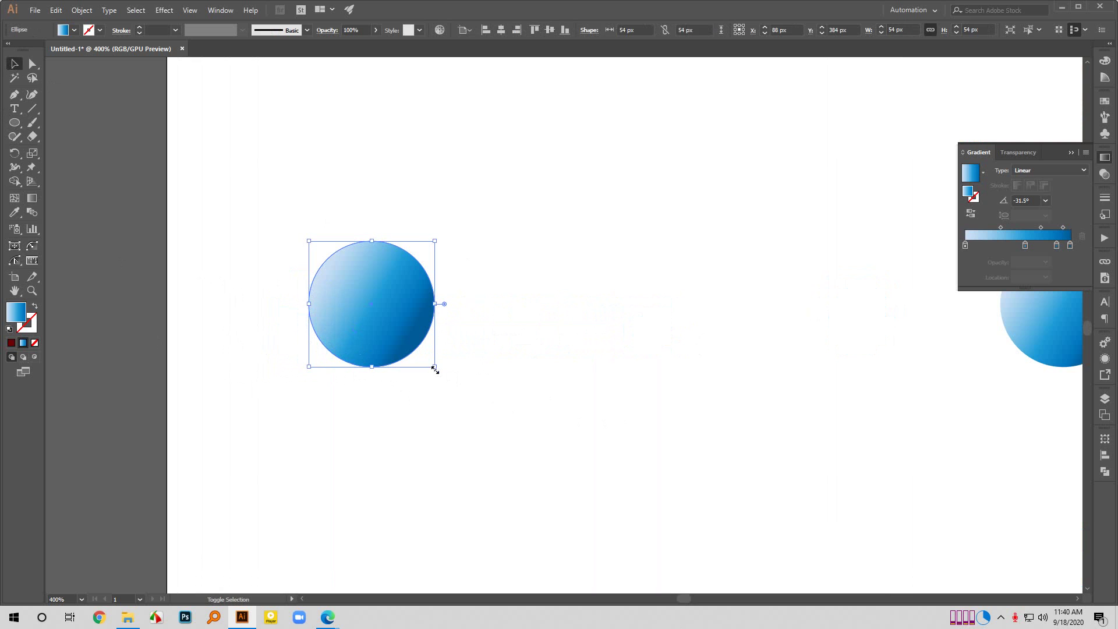
pyautogui.moveTo(434, 367); pyautogui.dragTo(421, 362)
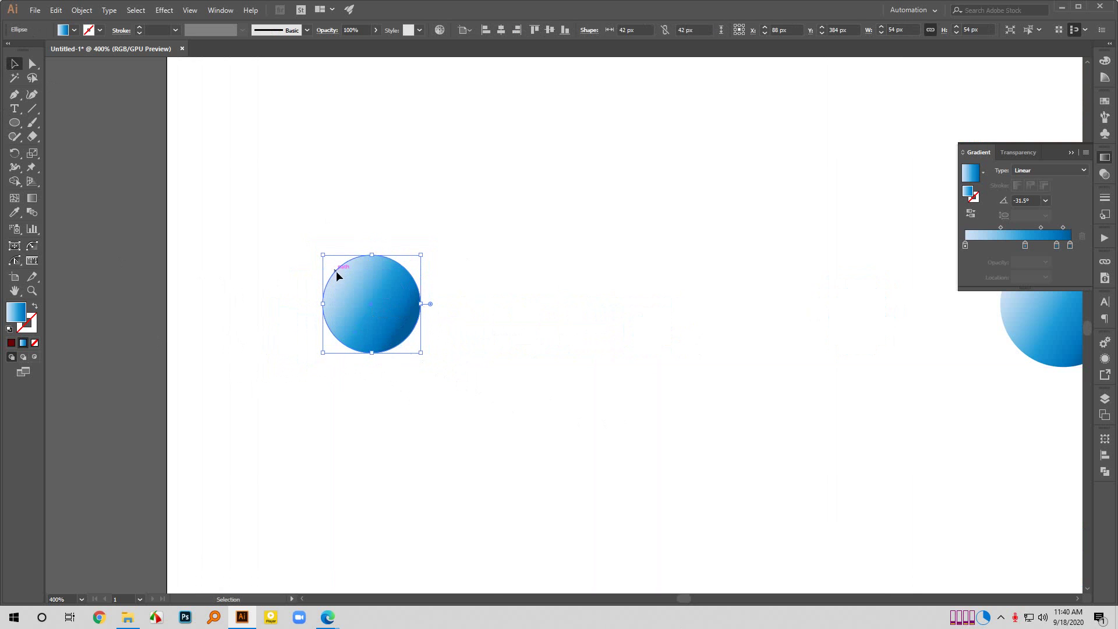
pyautogui.click(202, 299)
# Replace the larger right-hand circle with a duplicate of the 42 px circle, placed about 222 px to the right of the original.
pyautogui.hotkey('ctrl', '-')
pyautogui.hotkey('ctrl', '-')
pyautogui.moveTo(585, 221); pyautogui.dragTo(880, 484)
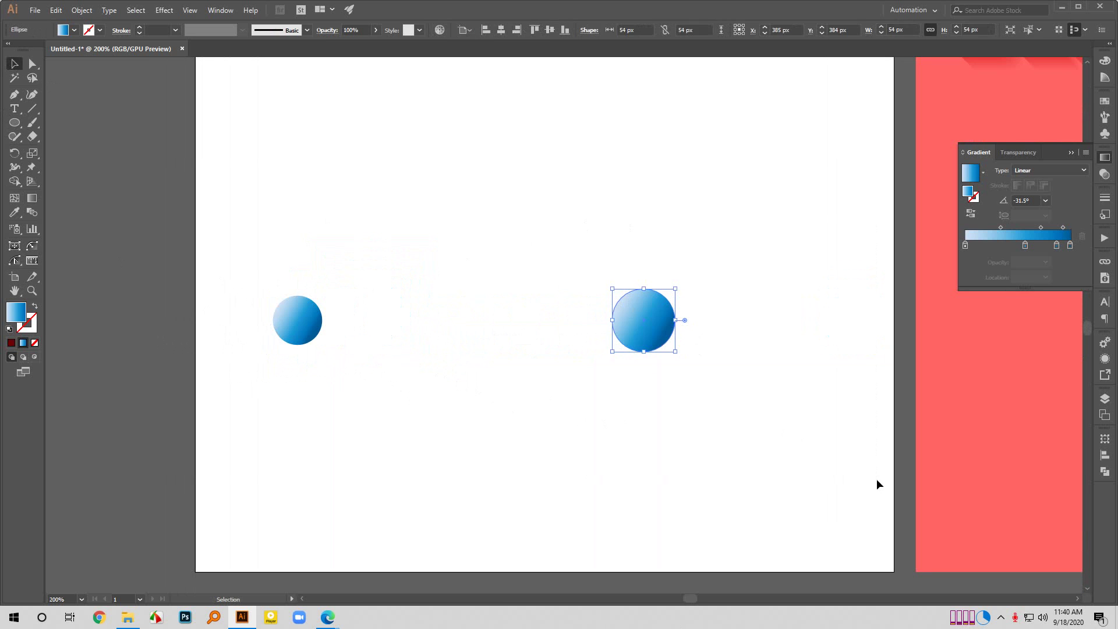
pyautogui.press('Delete')
pyautogui.moveTo(296, 322); pyautogui.dragTo(558, 362)
pyautogui.click(414, 256)
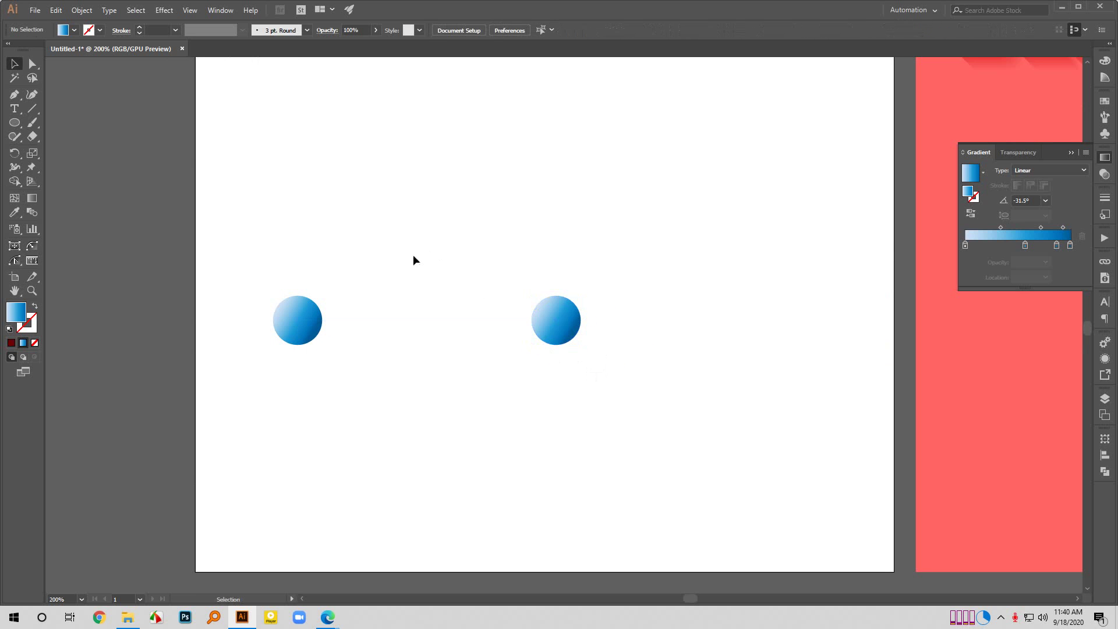
pyautogui.scroll(1, 251, 307)
pyautogui.scroll(-1, 291, 414)
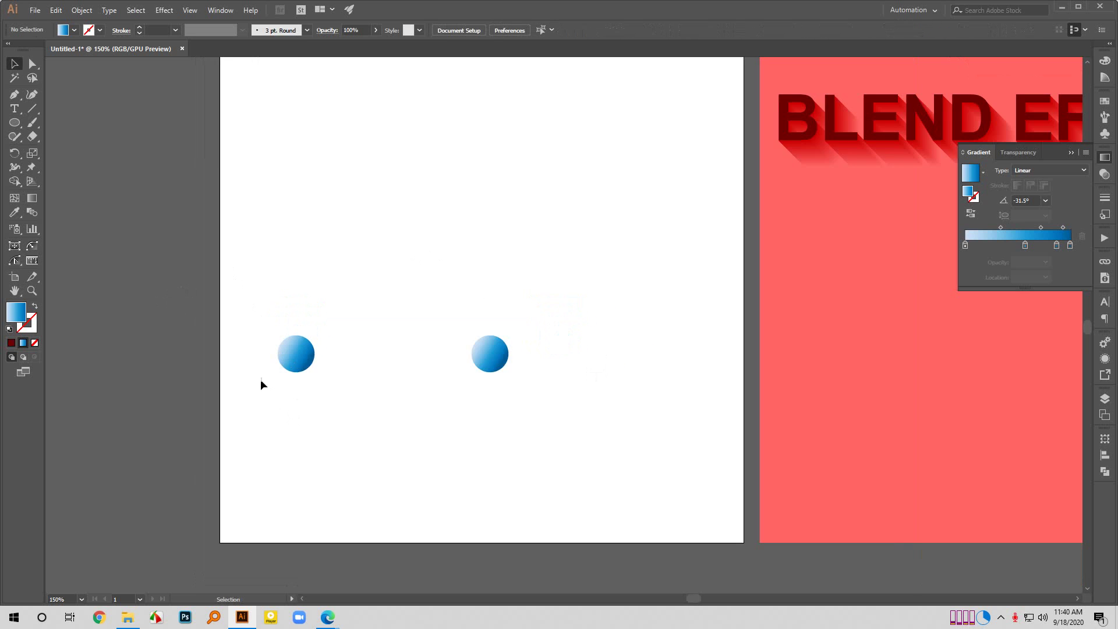
pyautogui.moveTo(229, 322); pyautogui.dragTo(572, 402)
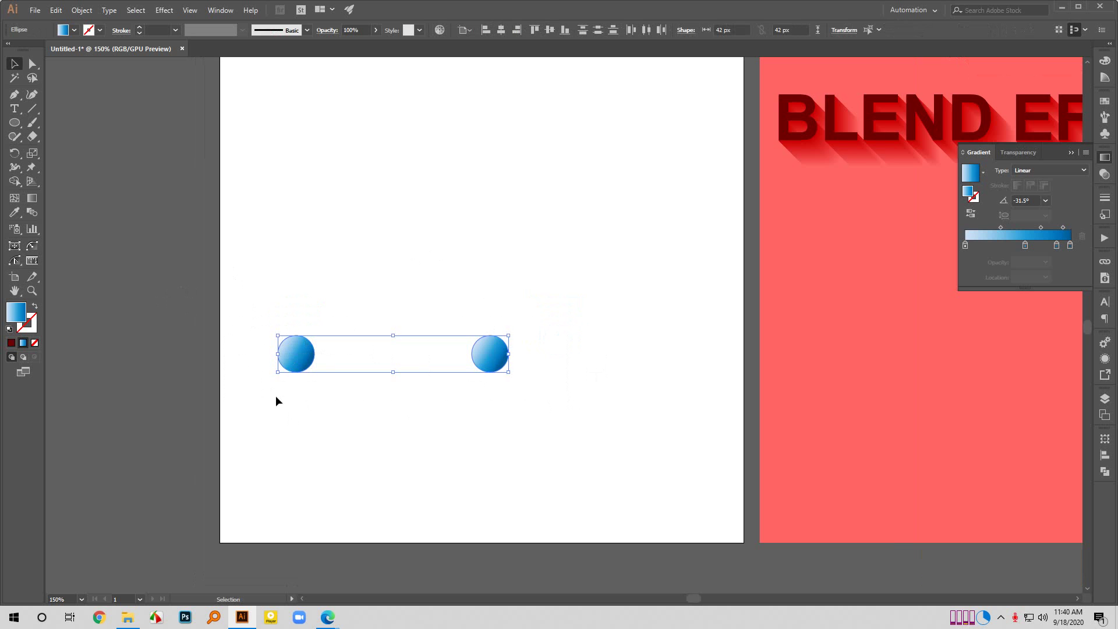
pyautogui.scroll(1, 272, 389)
pyautogui.click(260, 280)
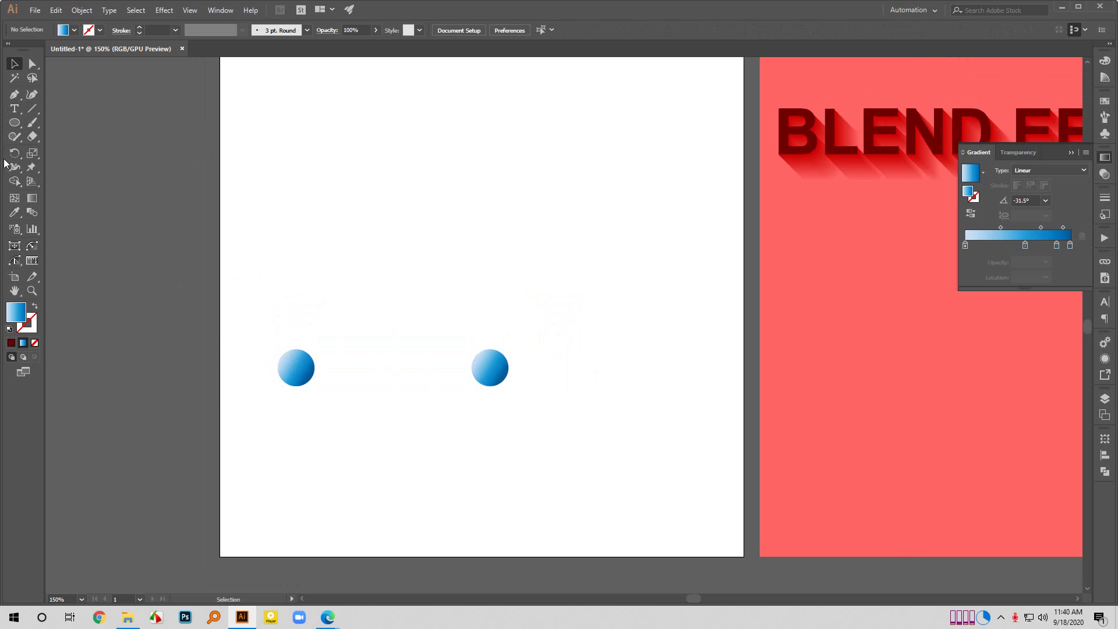
# Handwrite L, O, V and the E's stem with the Pencil tool above the circles, using a dark red (#6d0000) 1 pt stroke and no fill.
pyautogui.scroll(2, 335, 288)
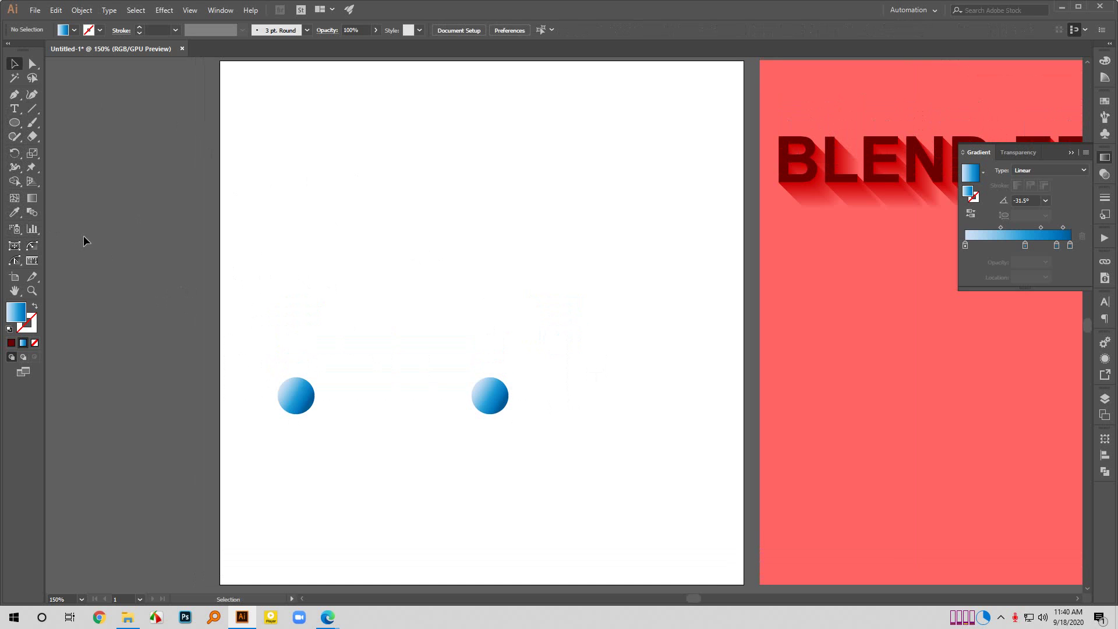
pyautogui.press('l')
pyautogui.press('n')
pyautogui.click(12, 343)
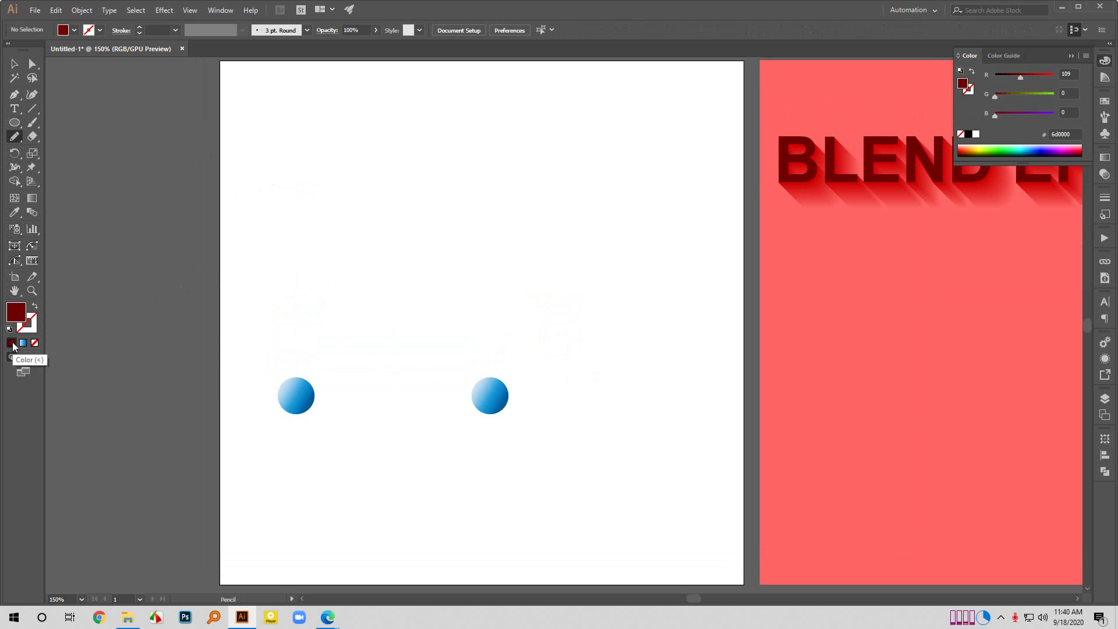
pyautogui.click(34, 306)
pyautogui.scroll(1, 207, 319)
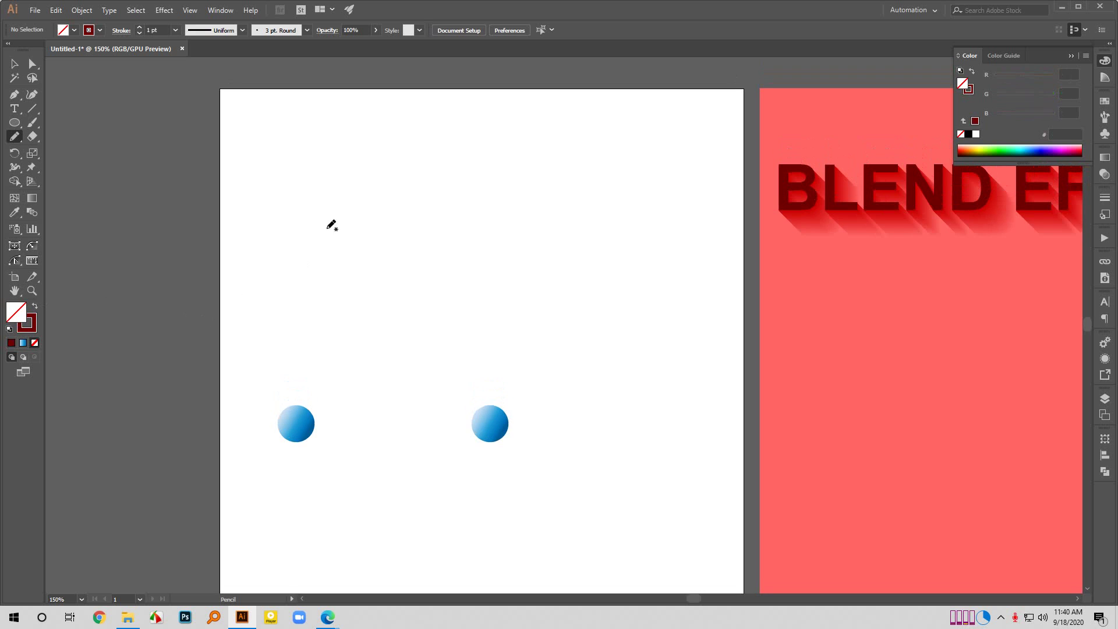
pyautogui.moveTo(280, 165)
pyautogui.mouseDown()
pyautogui.moveTo(287, 322)
pyautogui.moveTo(269, 343)
pyautogui.moveTo(275, 325)
pyautogui.moveTo(344, 321)
pyautogui.moveTo(360, 306)
pyautogui.mouseUp()
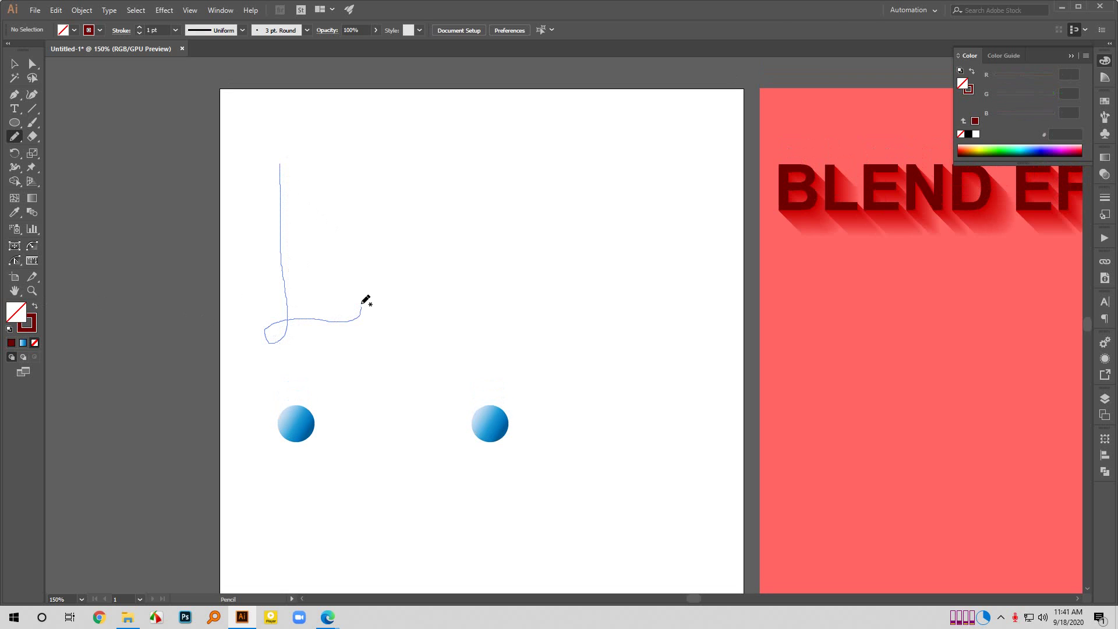
pyautogui.moveTo(388, 173)
pyautogui.mouseDown()
pyautogui.moveTo(375, 240)
pyautogui.moveTo(396, 282)
pyautogui.moveTo(430, 286)
pyautogui.moveTo(457, 262)
pyautogui.moveTo(464, 233)
pyautogui.moveTo(421, 183)
pyautogui.moveTo(388, 172)
pyautogui.mouseUp()
pyautogui.moveTo(484, 181)
pyautogui.mouseDown()
pyautogui.moveTo(528, 270)
pyautogui.moveTo(561, 177)
pyautogui.moveTo(600, 184)
pyautogui.moveTo(594, 264)
pyautogui.moveTo(638, 272)
pyautogui.mouseUp()
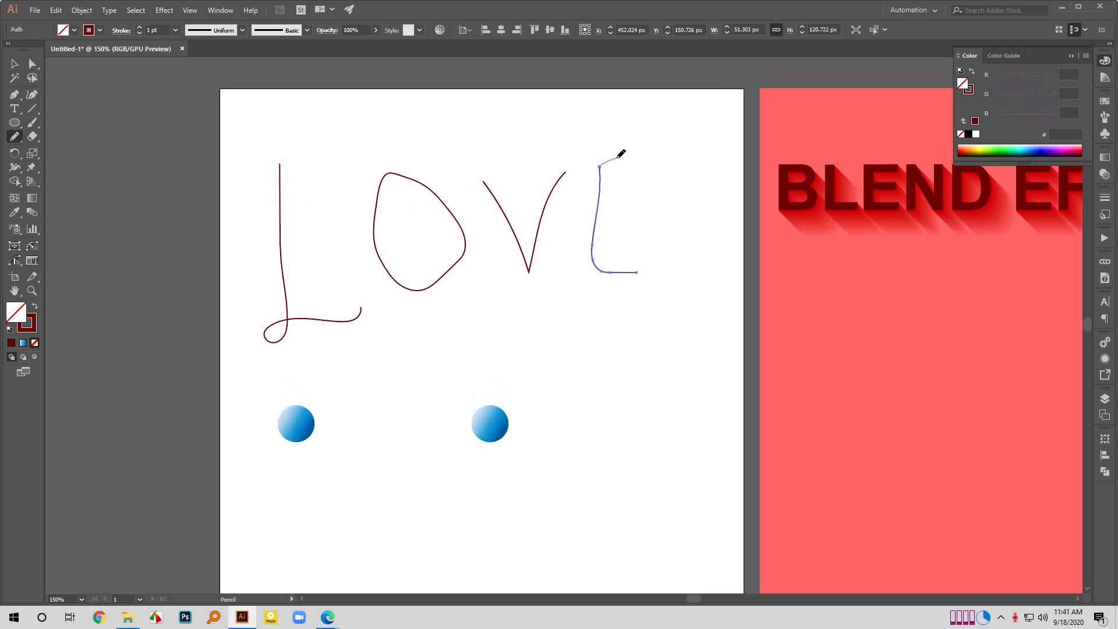
# Redraw the E's upper curve and add its middle bar with the Pencil tool to complete the word LOVE, and deselect.
pyautogui.moveTo(618, 157); pyautogui.dragTo(634, 156)
pyautogui.moveTo(616, 211)
pyautogui.mouseDown()
pyautogui.moveTo(653, 209)
pyautogui.moveTo(612, 187)
pyautogui.moveTo(647, 158)
pyautogui.mouseUp()
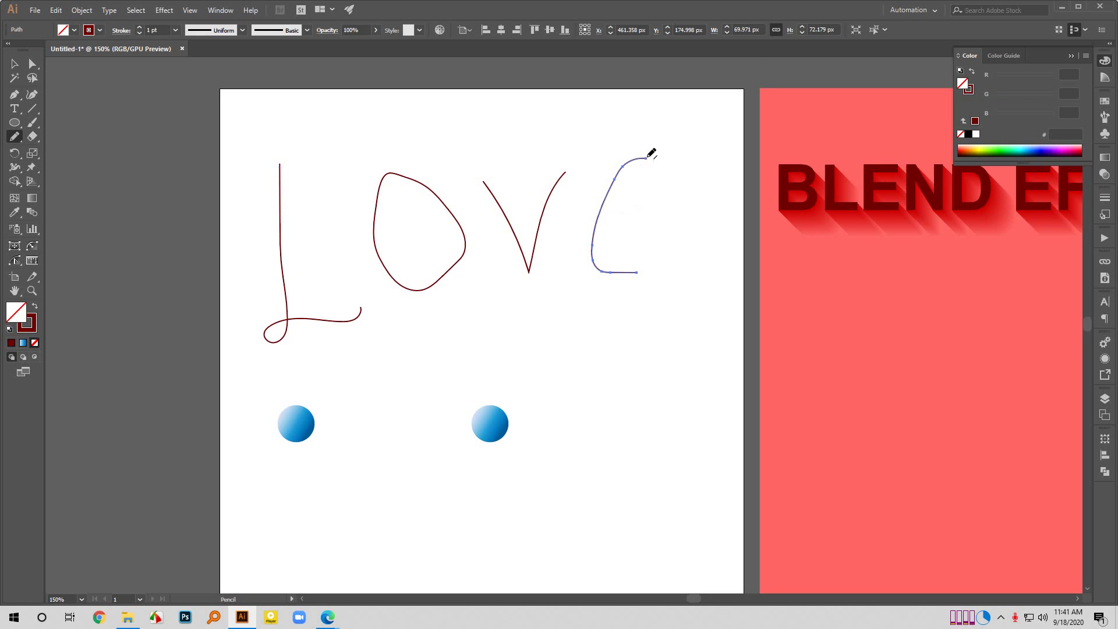
pyautogui.moveTo(602, 218); pyautogui.dragTo(674, 211)
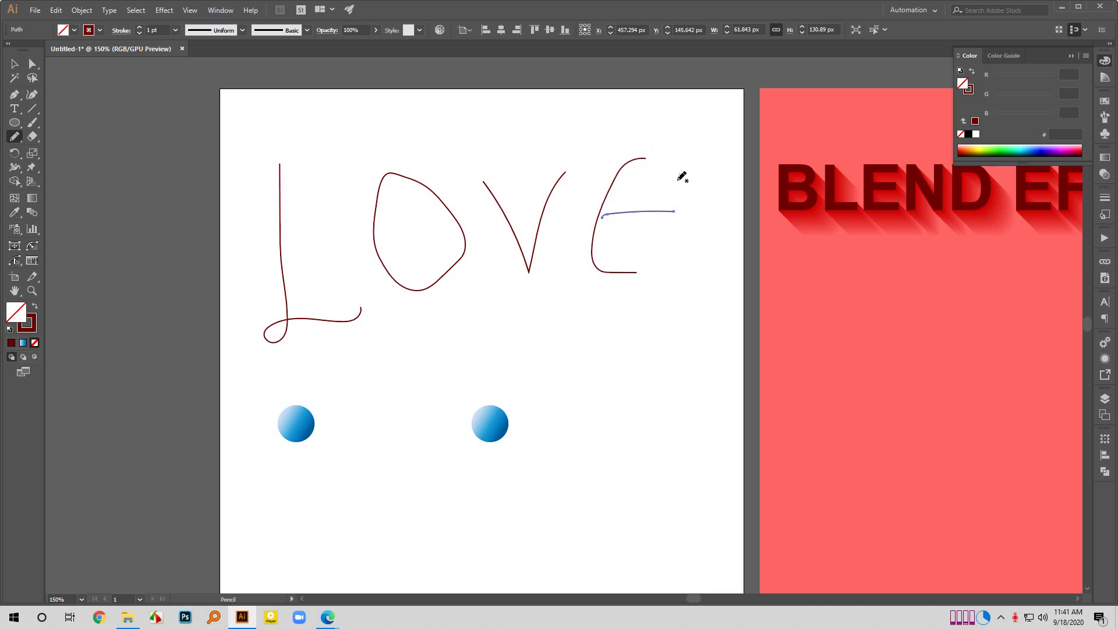
pyautogui.scroll(1, 673, 257)
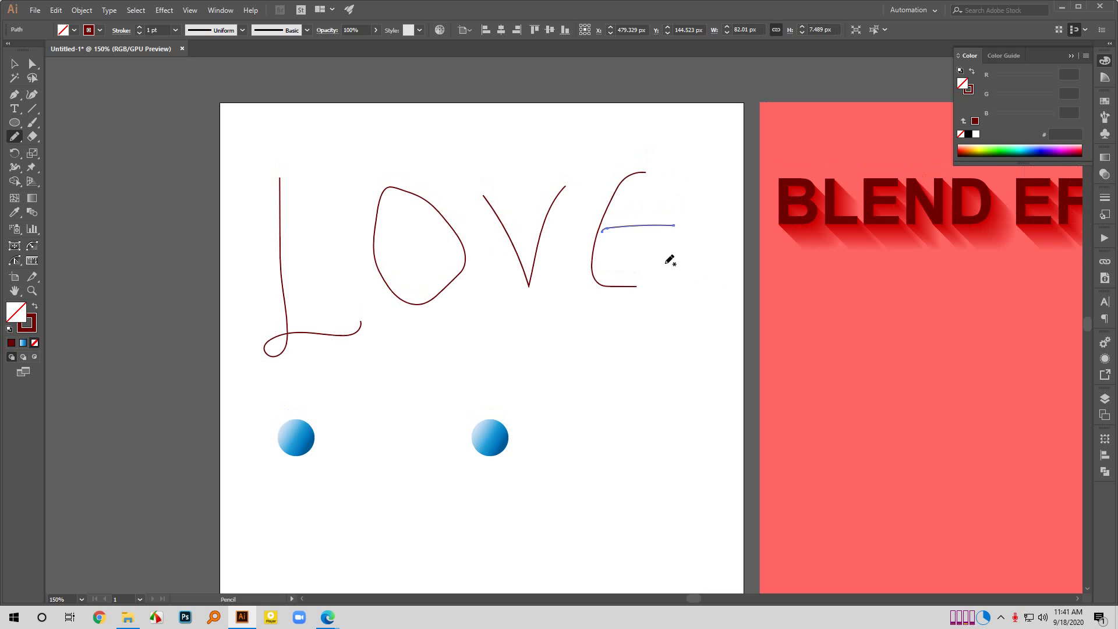
pyautogui.click(15, 64)
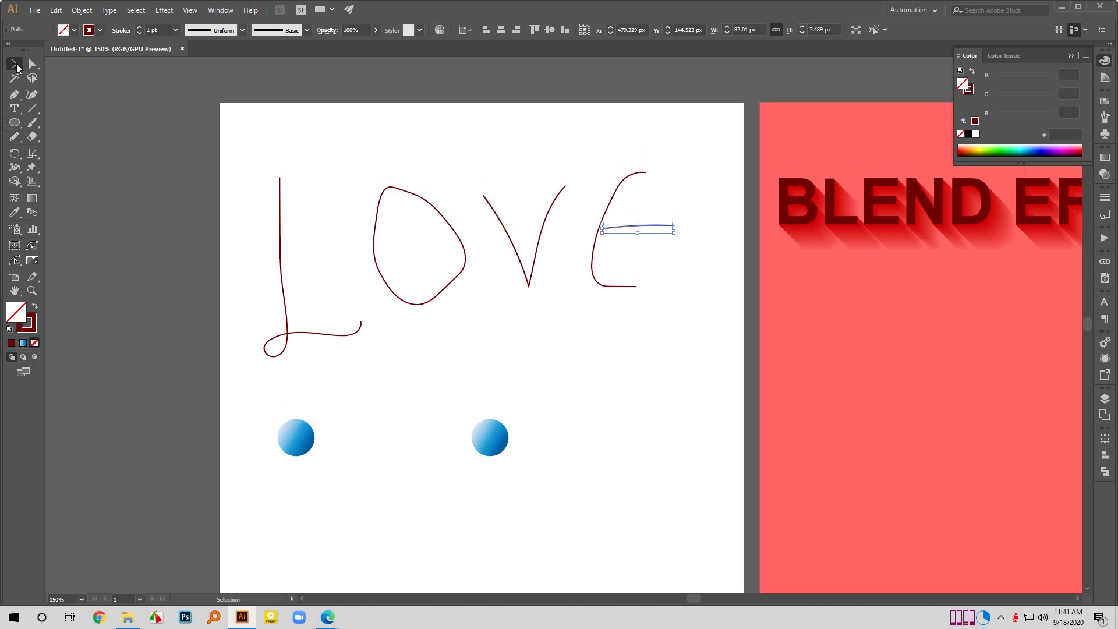
pyautogui.click(73, 124)
# Examine the separate handwritten paths of L, O, V and E one after another, and deselect.
pyautogui.scroll(-4, 326, 339)
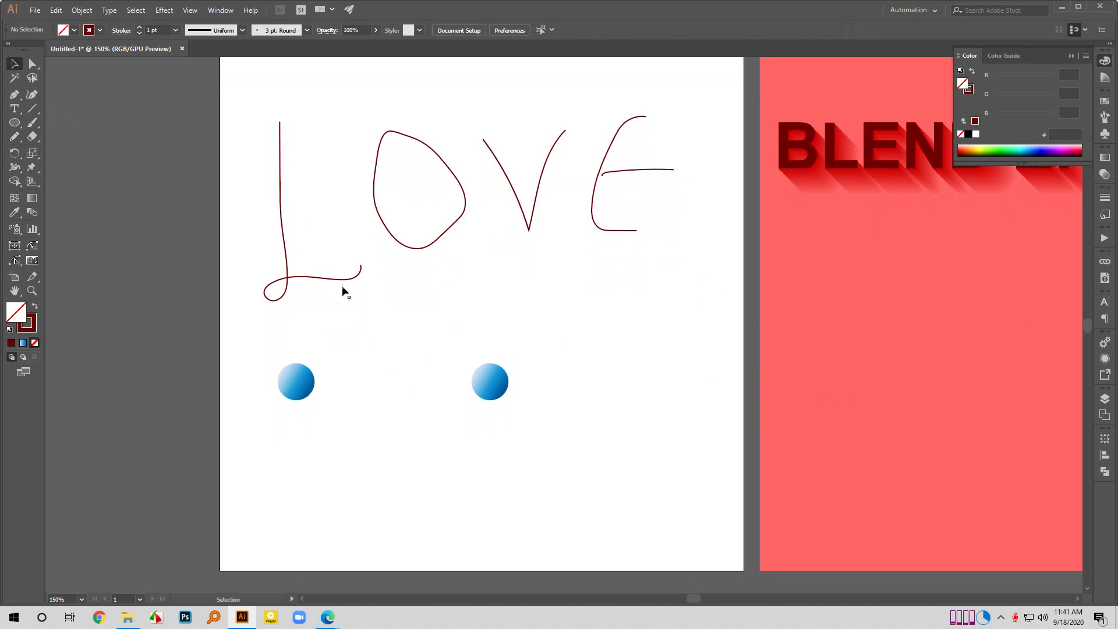
pyautogui.click(337, 279)
pyautogui.click(448, 233)
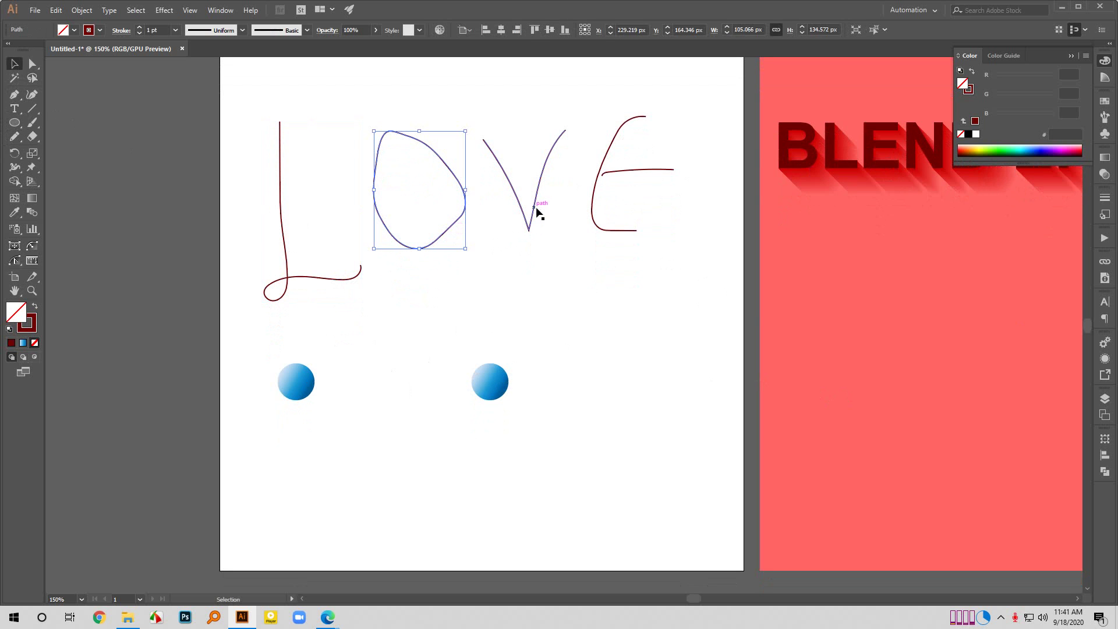
pyautogui.click(537, 212)
pyautogui.click(604, 234)
pyautogui.click(604, 235)
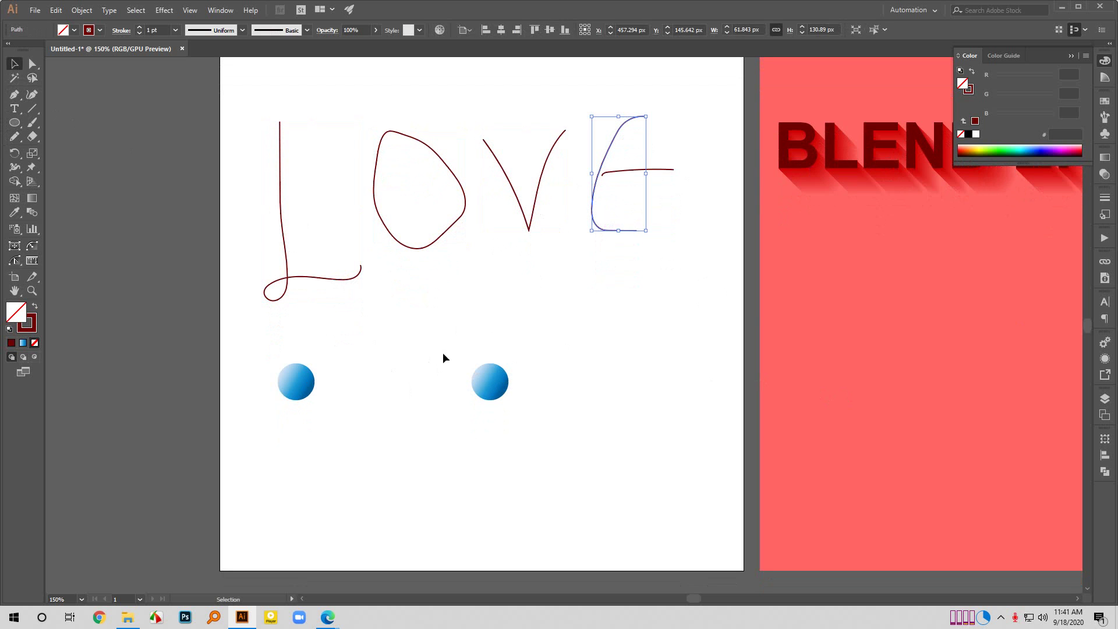
pyautogui.click(431, 353)
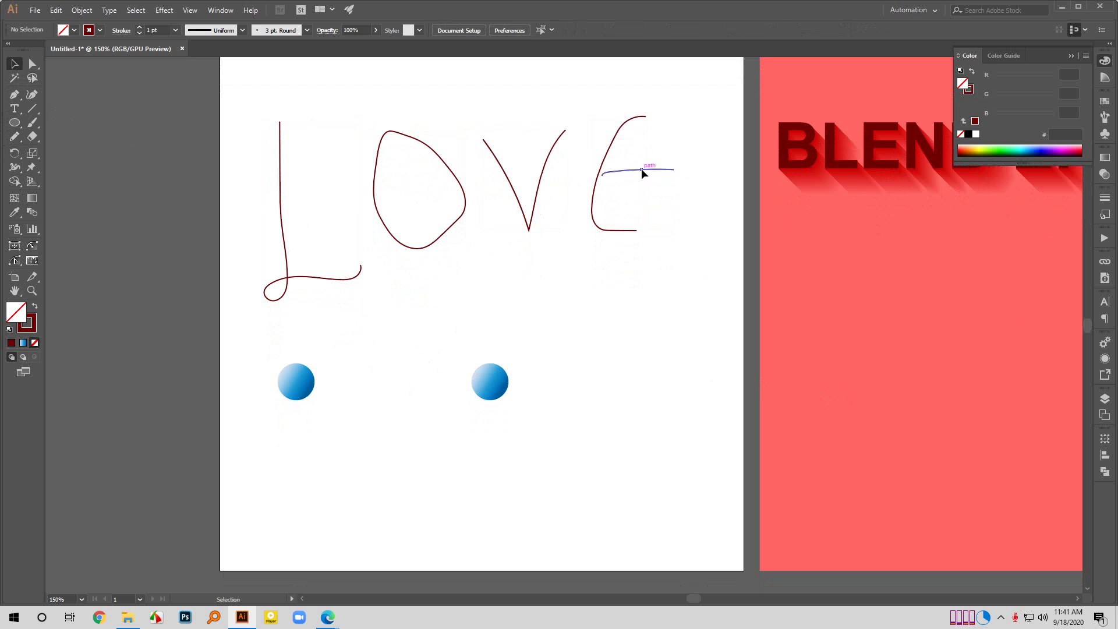
# Try a duplicate of the circle pair directly below the originals, and undo the copy.
pyautogui.scroll(-1, 606, 263)
pyautogui.moveTo(260, 337); pyautogui.dragTo(603, 418)
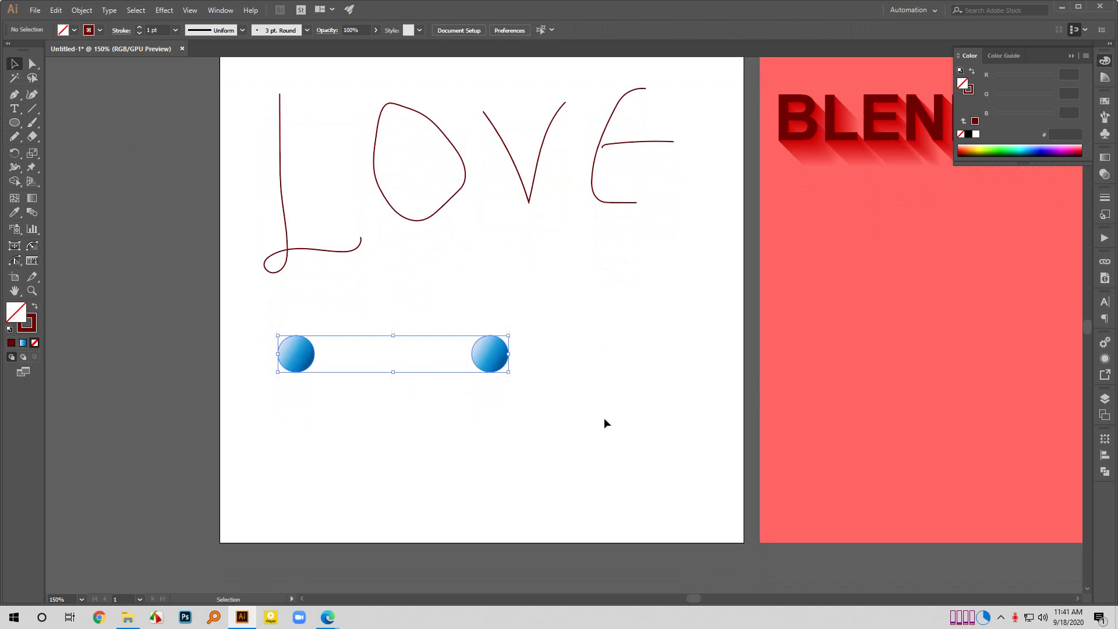
pyautogui.moveTo(491, 357); pyautogui.dragTo(492, 411)
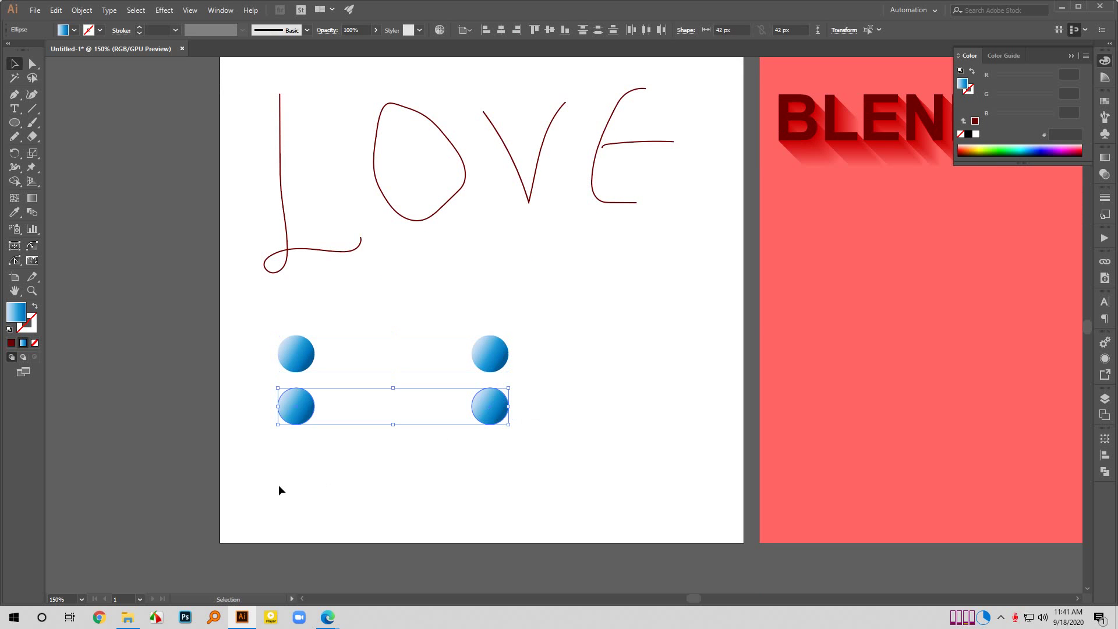
pyautogui.click(284, 475)
pyautogui.hotkey('ctrl', 'z')
pyautogui.click(237, 382)
# Make a blend between the two 42 px blue gradient circles.
pyautogui.moveTo(241, 336); pyautogui.dragTo(347, 380)
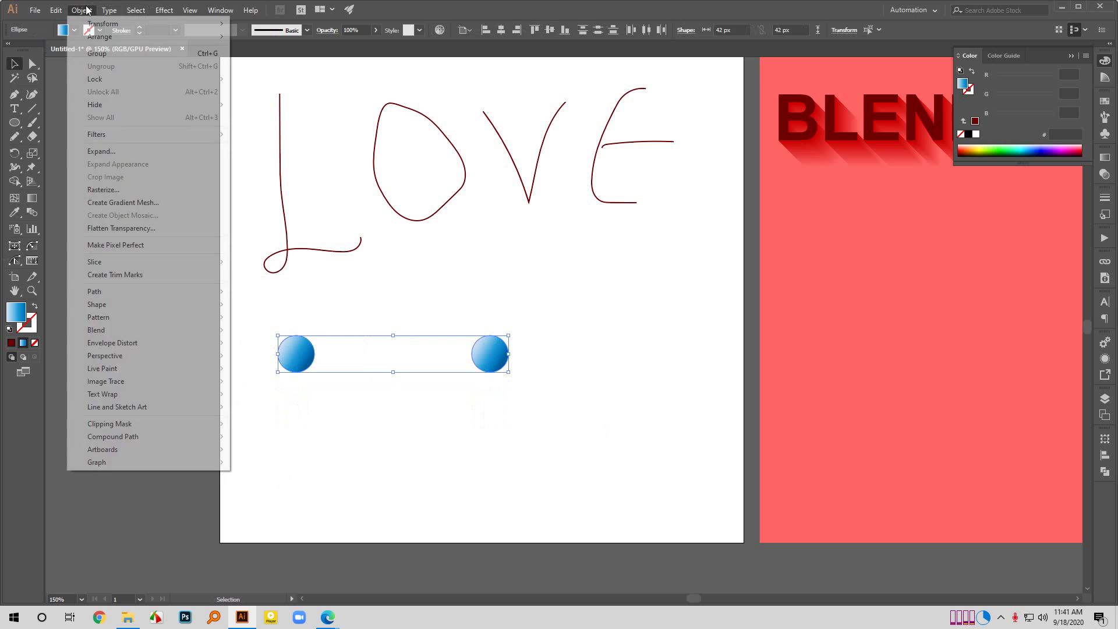
pyautogui.click(82, 10)
pyautogui.moveTo(98, 335)
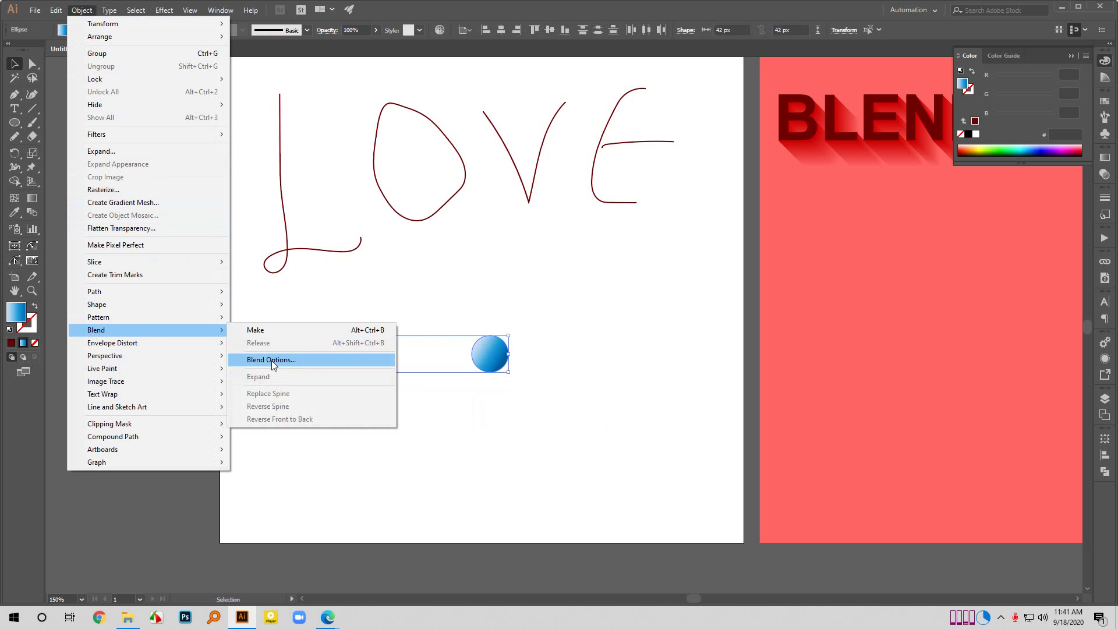
pyautogui.click(272, 330)
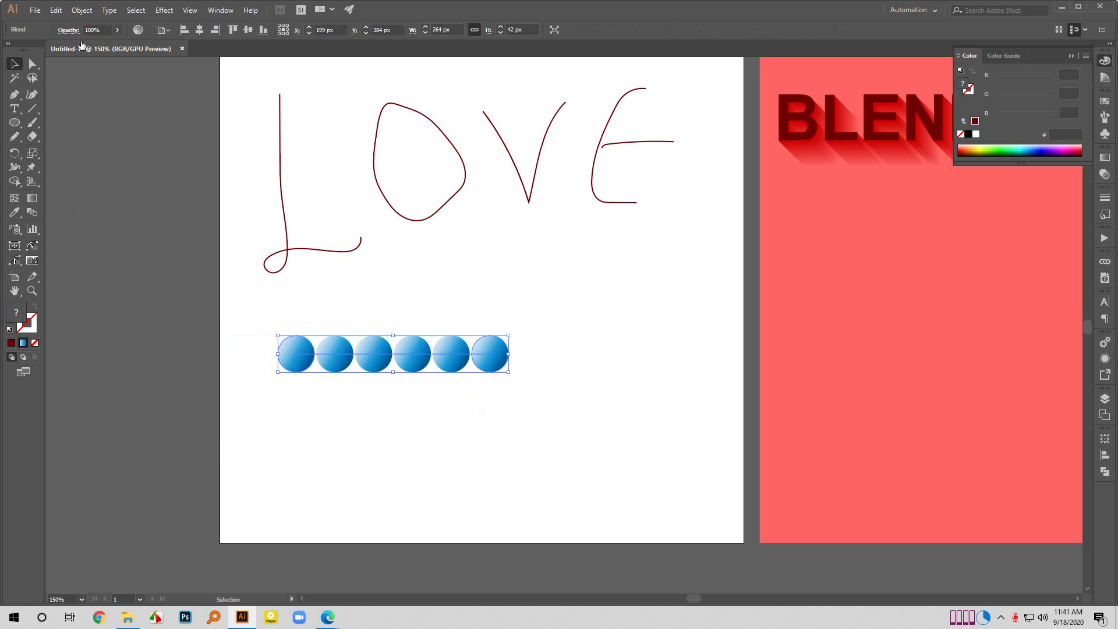
# Set the circle blend's spacing to Specified Steps with 100 steps, and preview it.
pyautogui.click(82, 9)
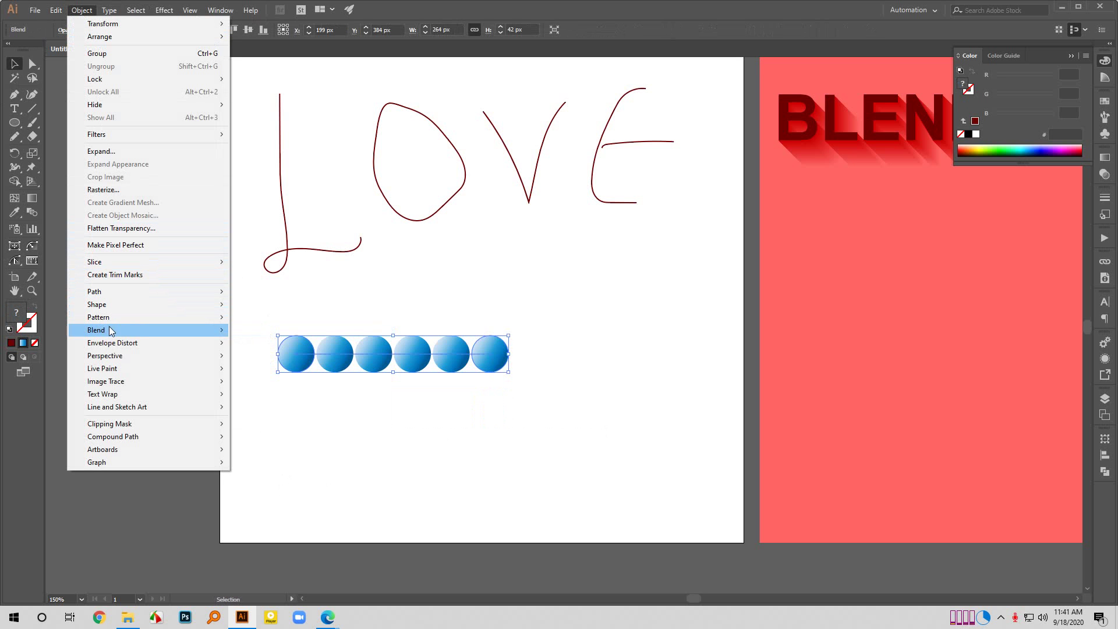
pyautogui.moveTo(110, 331)
pyautogui.click(290, 356)
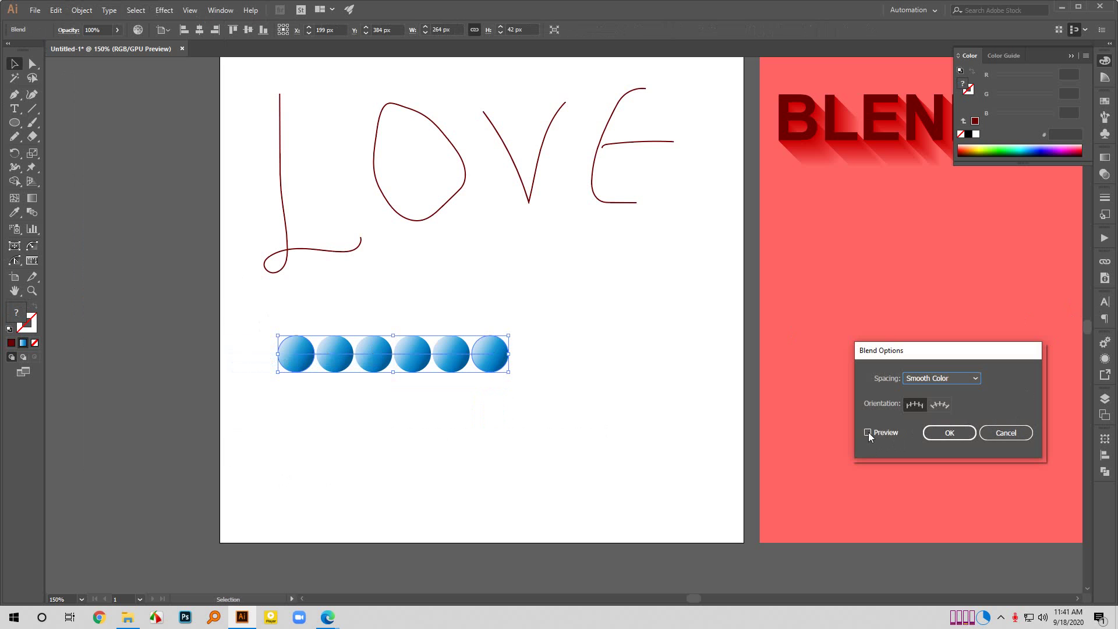
pyautogui.click(974, 380)
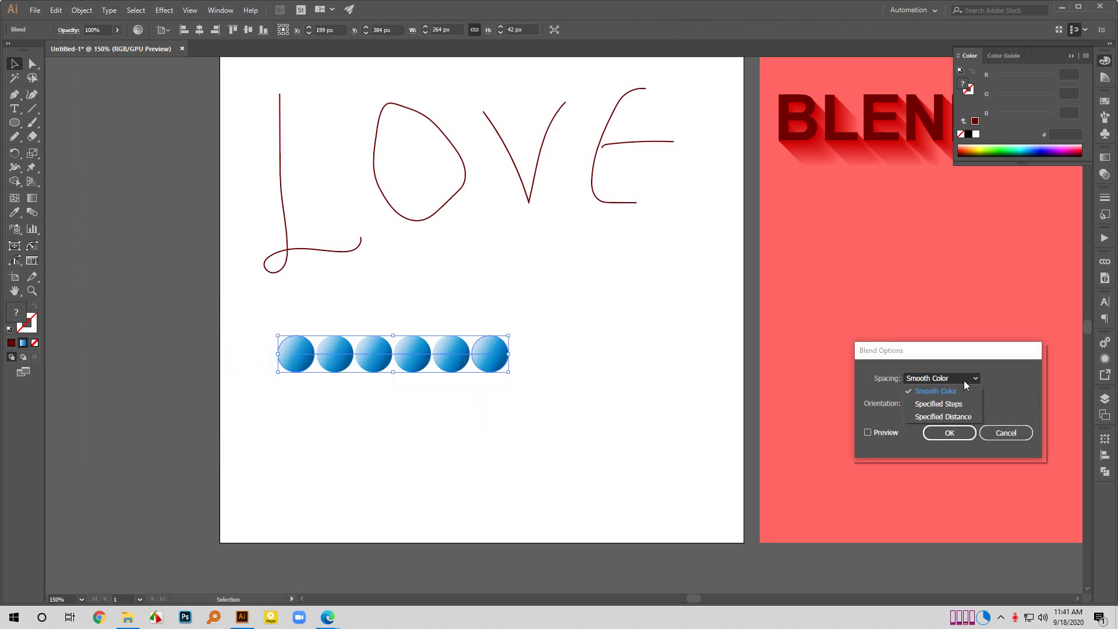
pyautogui.click(938, 404)
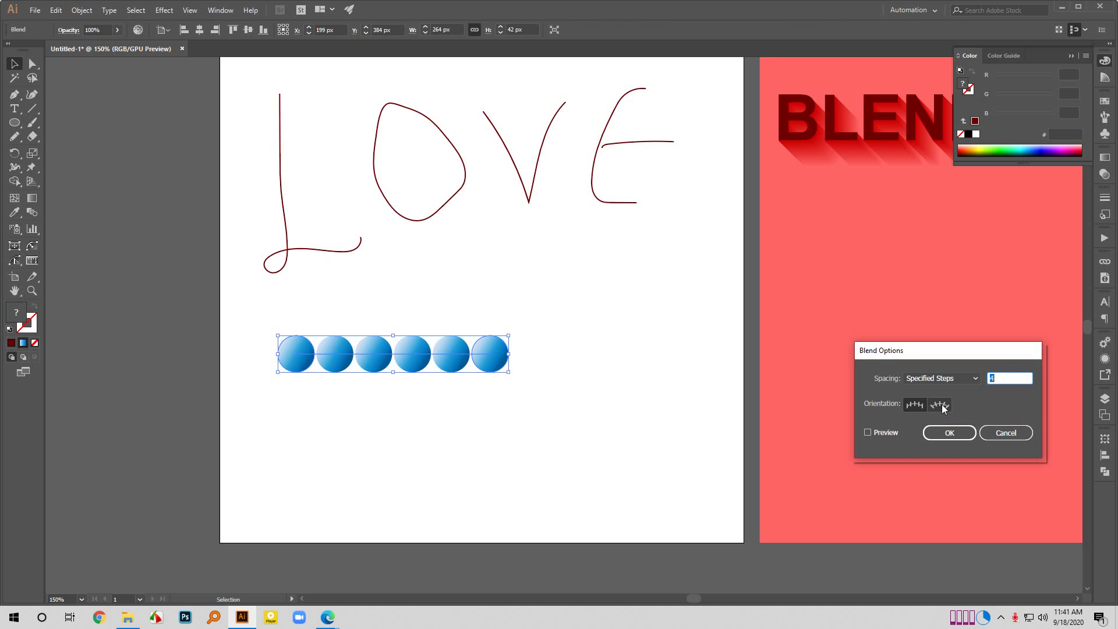
pyautogui.click(868, 433)
pyautogui.click(1003, 380)
pyautogui.write('1')
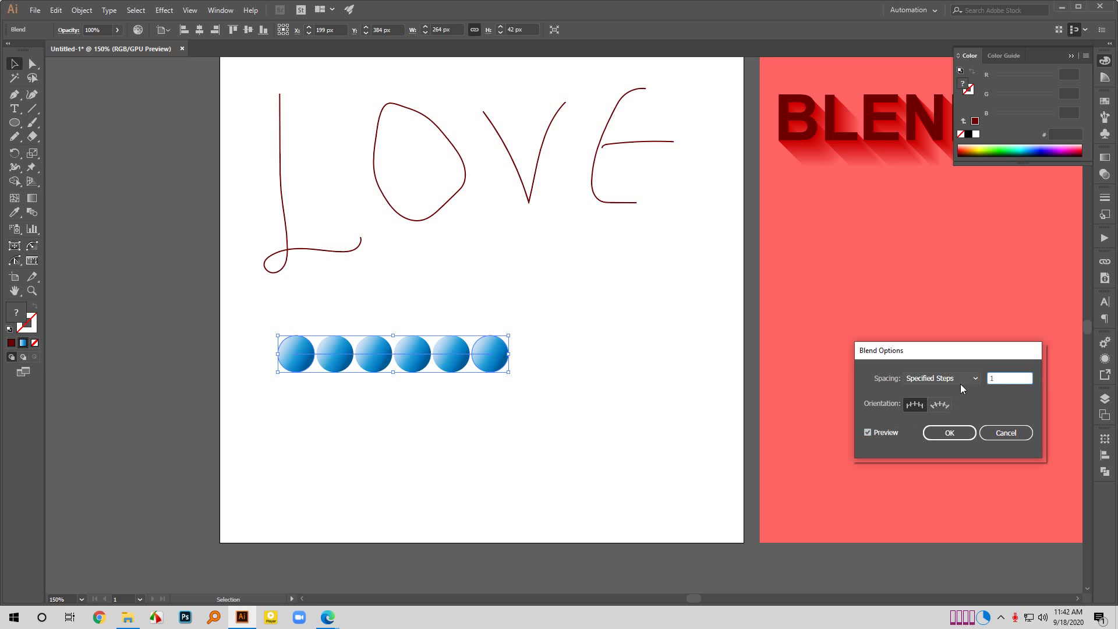
pyautogui.write('00')
pyautogui.click(869, 433)
pyautogui.click(867, 433)
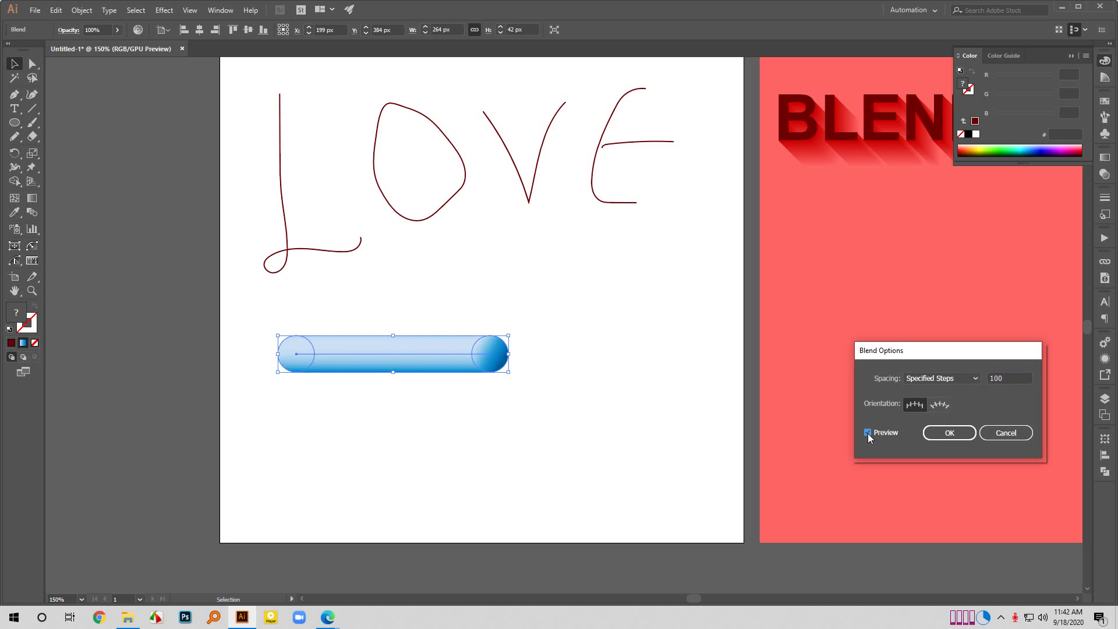
# Set the circle blend's specified steps to 150, check the preview, apply the blend options and deselect the tube.
pyautogui.doubleClick(1011, 379)
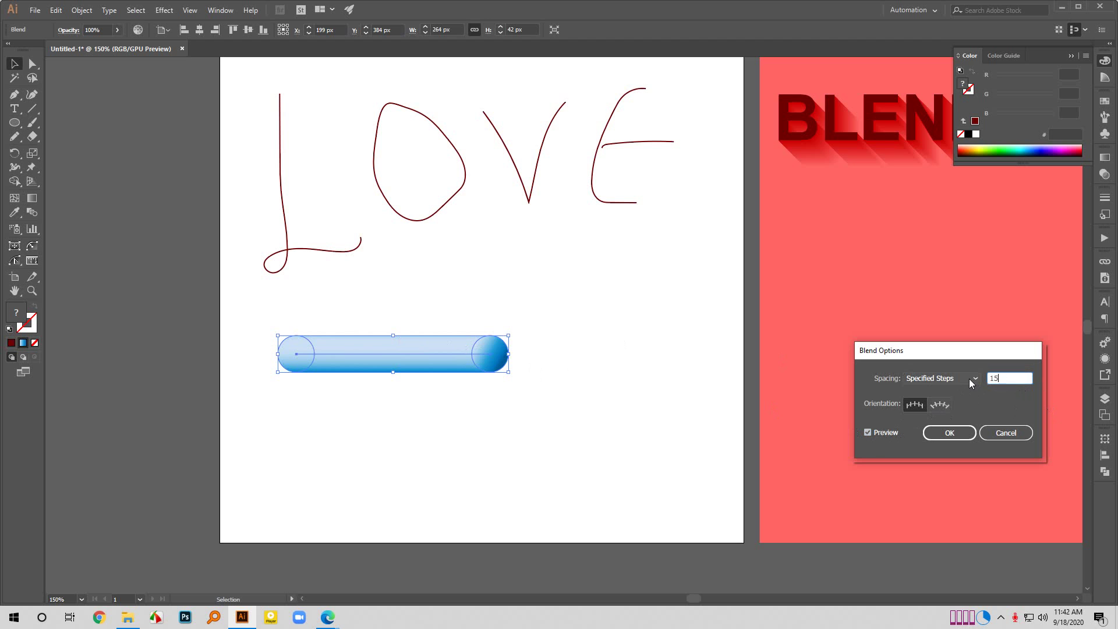
pyautogui.click(868, 433)
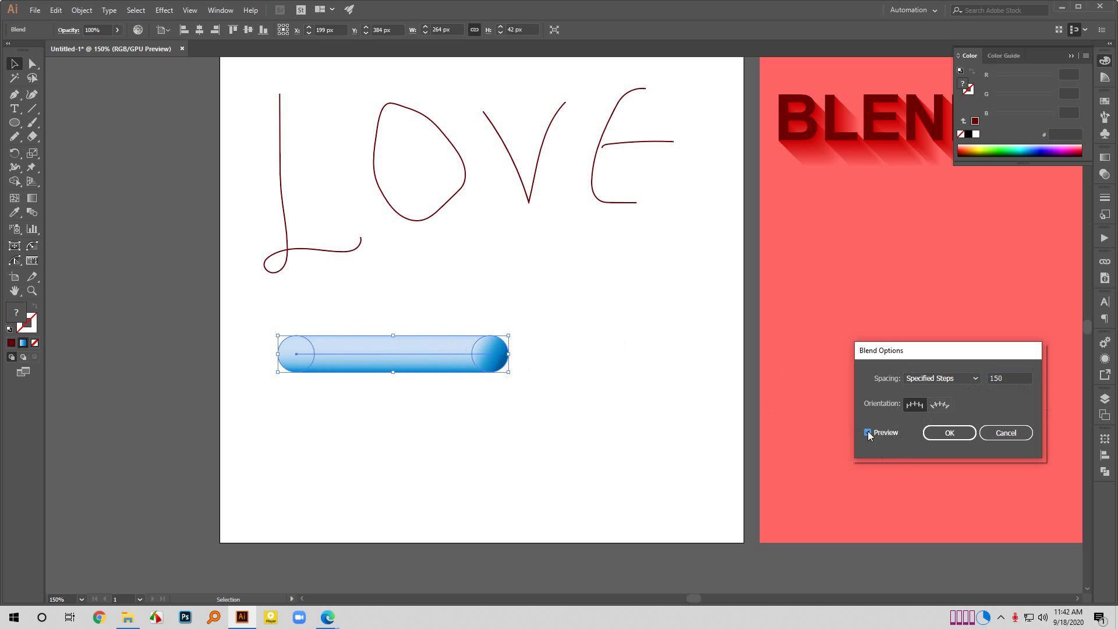
pyautogui.click(868, 433)
pyautogui.click(868, 433)
pyautogui.click(948, 435)
pyautogui.click(647, 406)
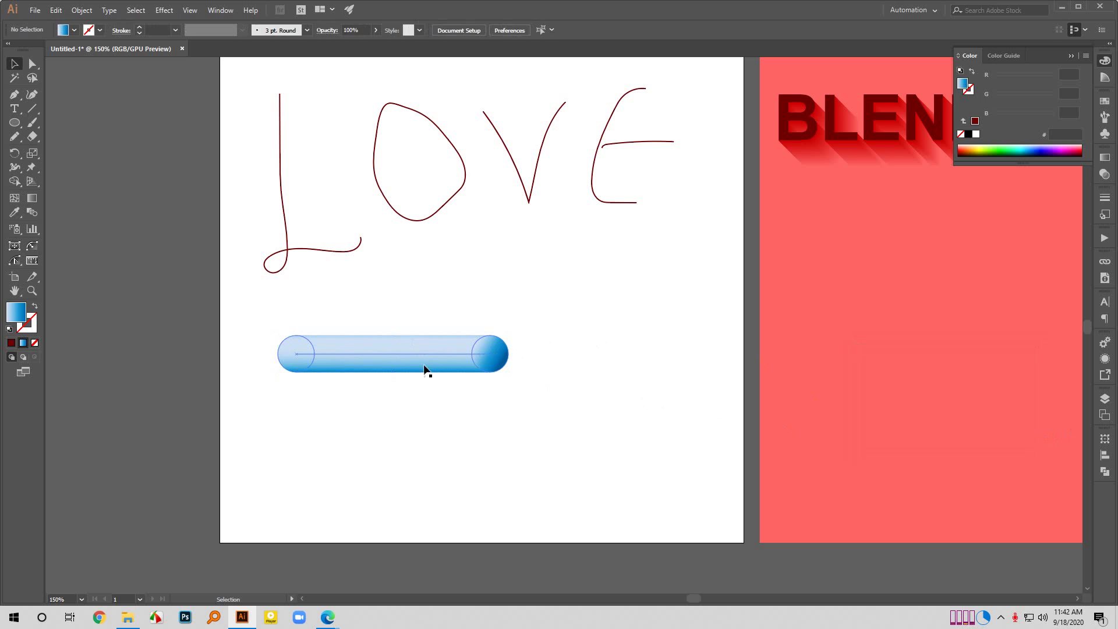
# Duplicate the blue tube just below the original, repeat the duplication three more times, and deselect.
pyautogui.click(421, 363)
pyautogui.moveTo(423, 356); pyautogui.dragTo(419, 417)
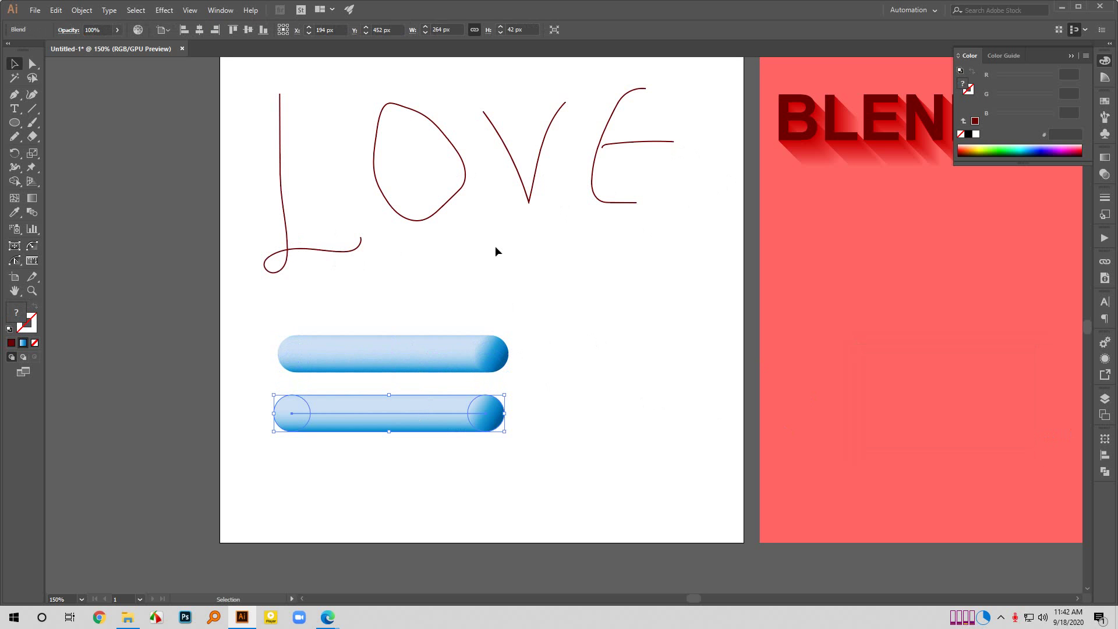
pyautogui.hotkey('ctrl', 'd')
pyautogui.hotkey('ctrl', 'd')
pyautogui.hotkey('ctrl', 'd')
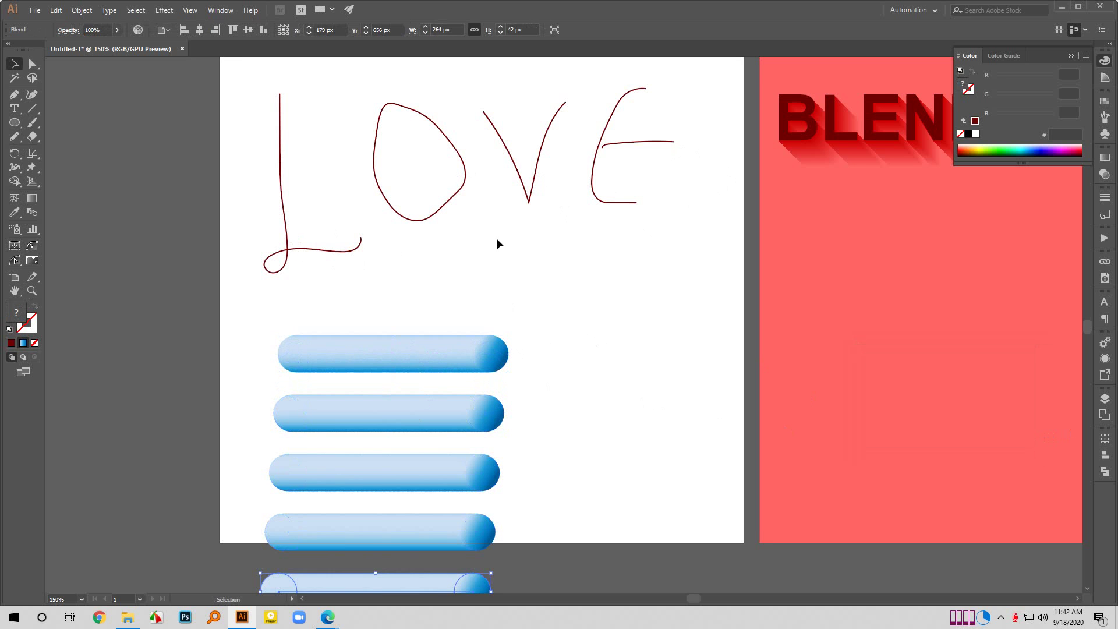
pyautogui.scroll(-3, 500, 262)
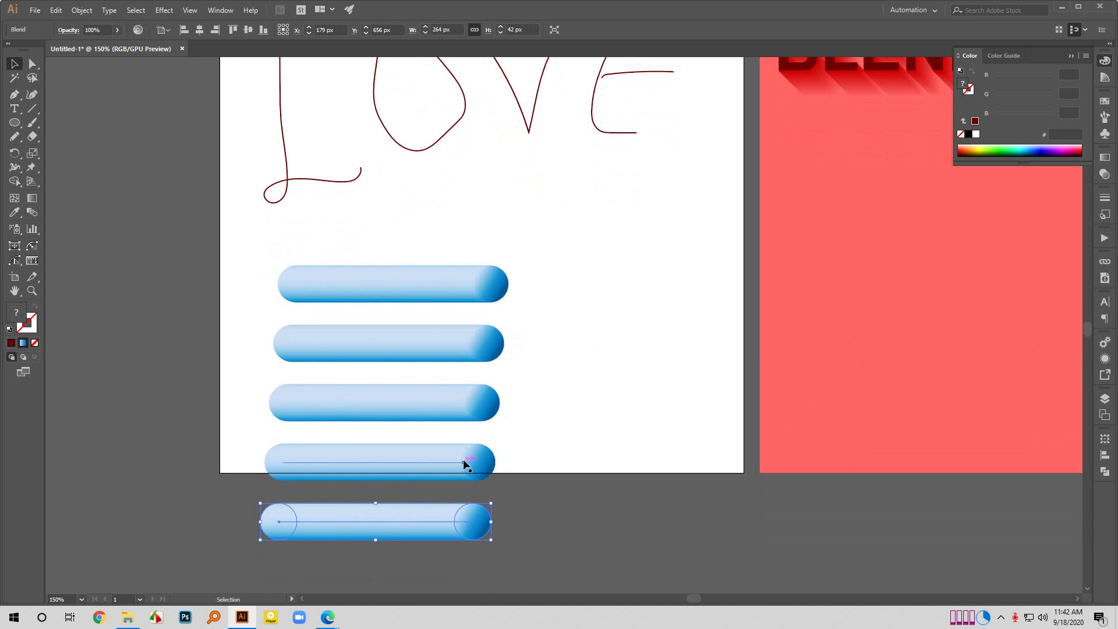
pyautogui.click(570, 498)
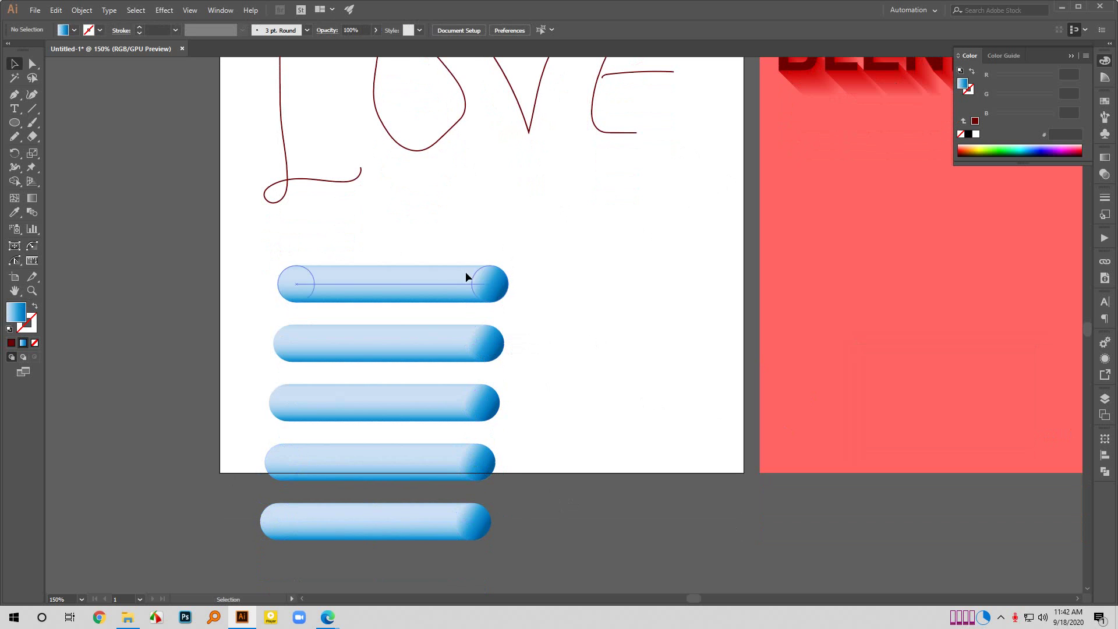
# Replace the original tube's blend spine with the handwritten L path, and deselect the result.
pyautogui.scroll(2, 466, 271)
pyautogui.click(343, 223)
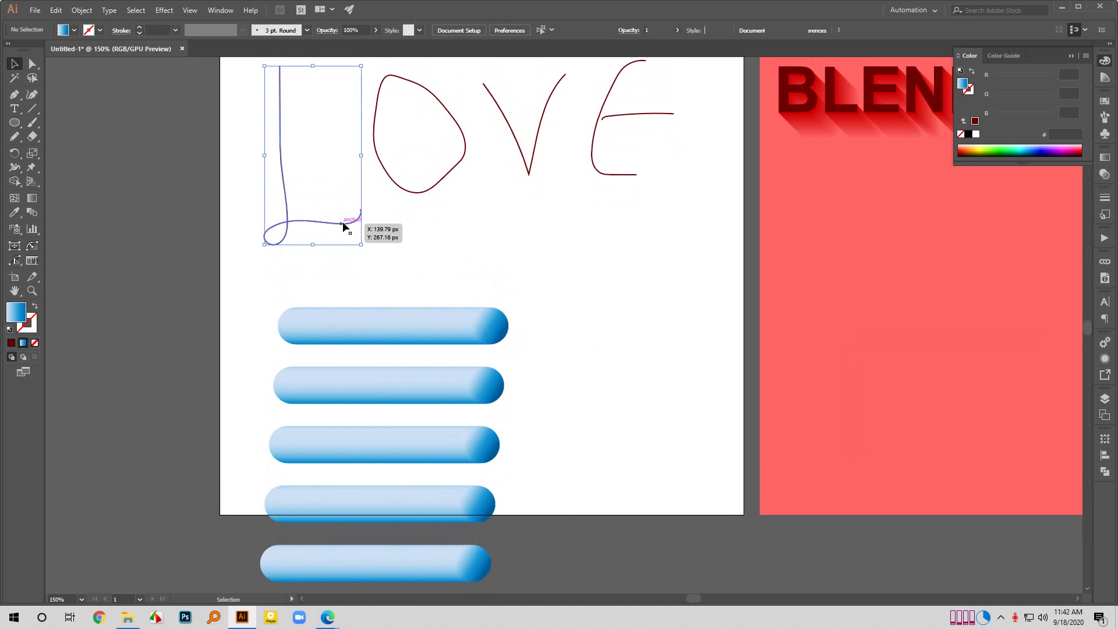
pyautogui.keyDown('shift'); pyautogui.click(455, 327); pyautogui.keyUp('shift')
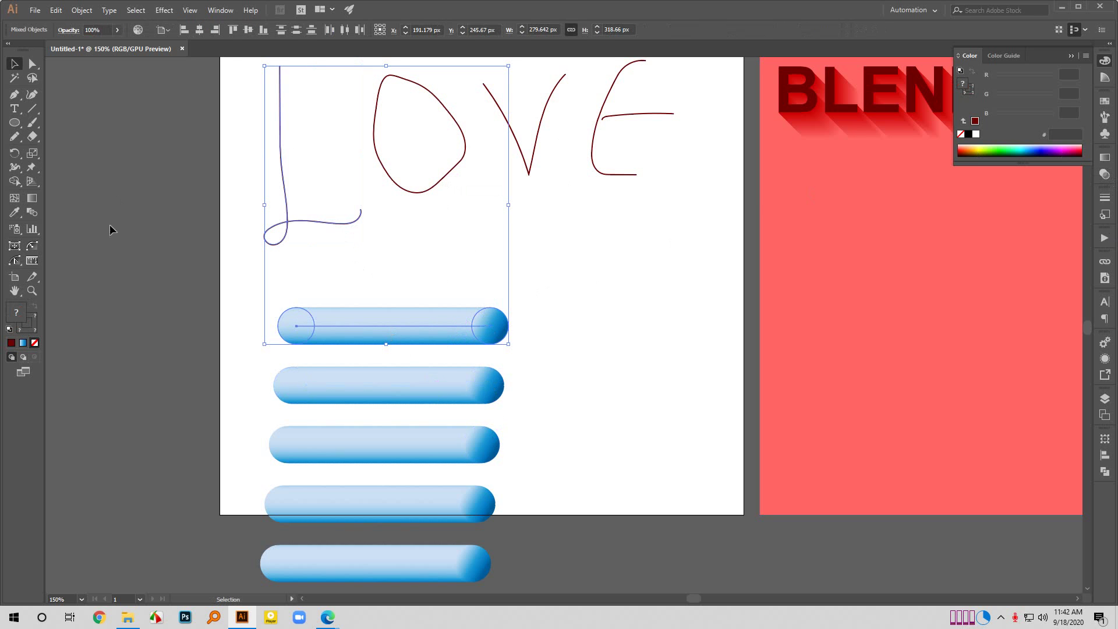
pyautogui.scroll(1, 190, 278)
pyautogui.click(412, 249)
pyautogui.click(327, 242)
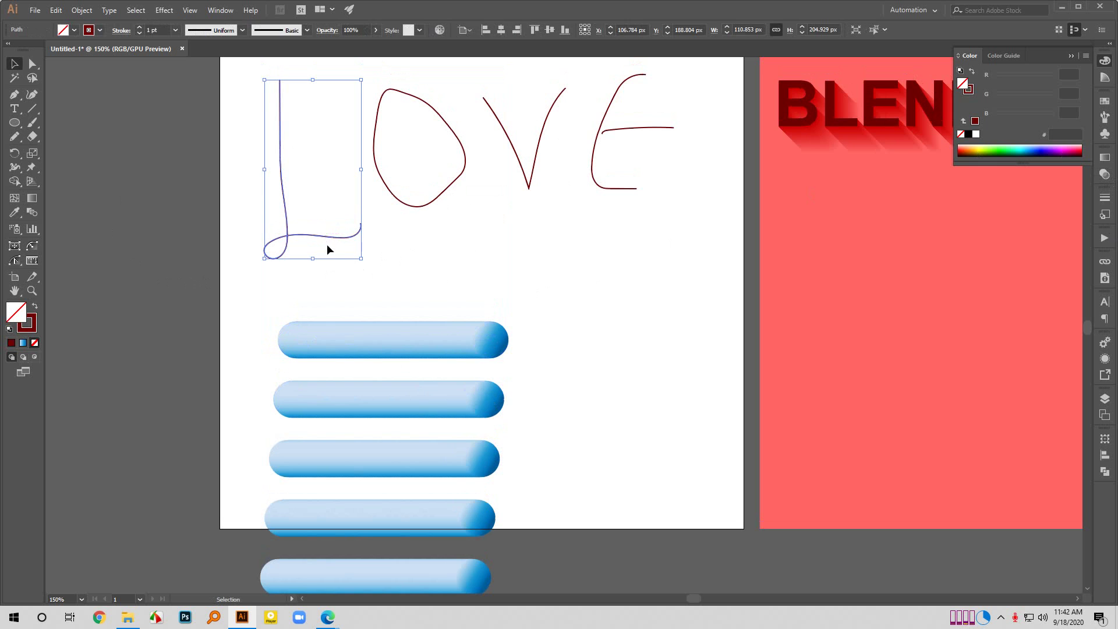
pyautogui.keyDown('shift'); pyautogui.click(364, 339); pyautogui.keyUp('shift')
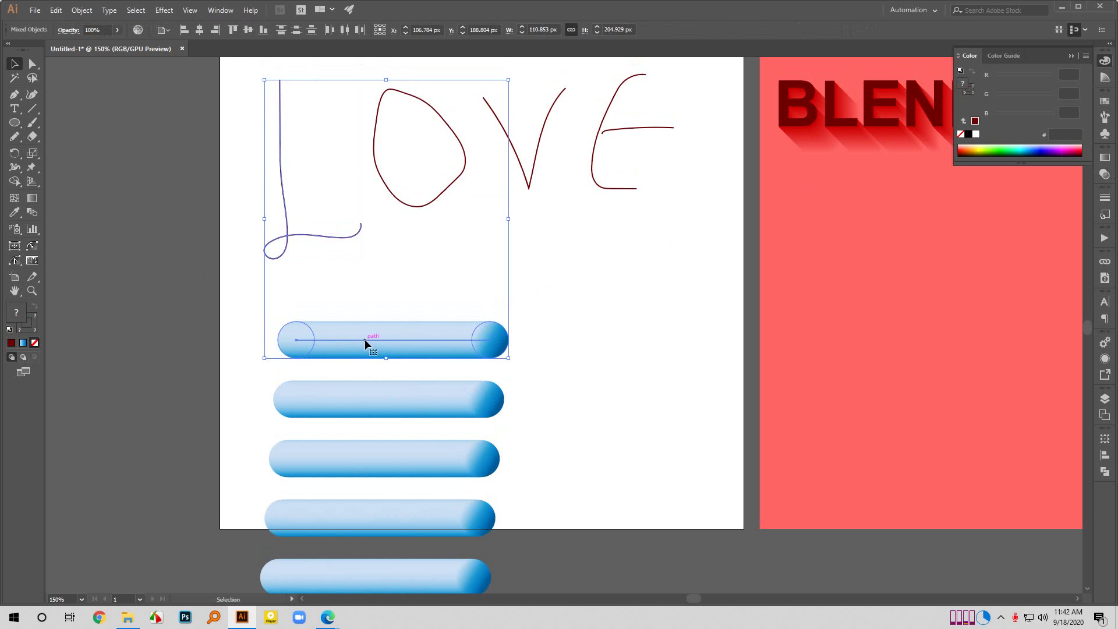
pyautogui.click(83, 11)
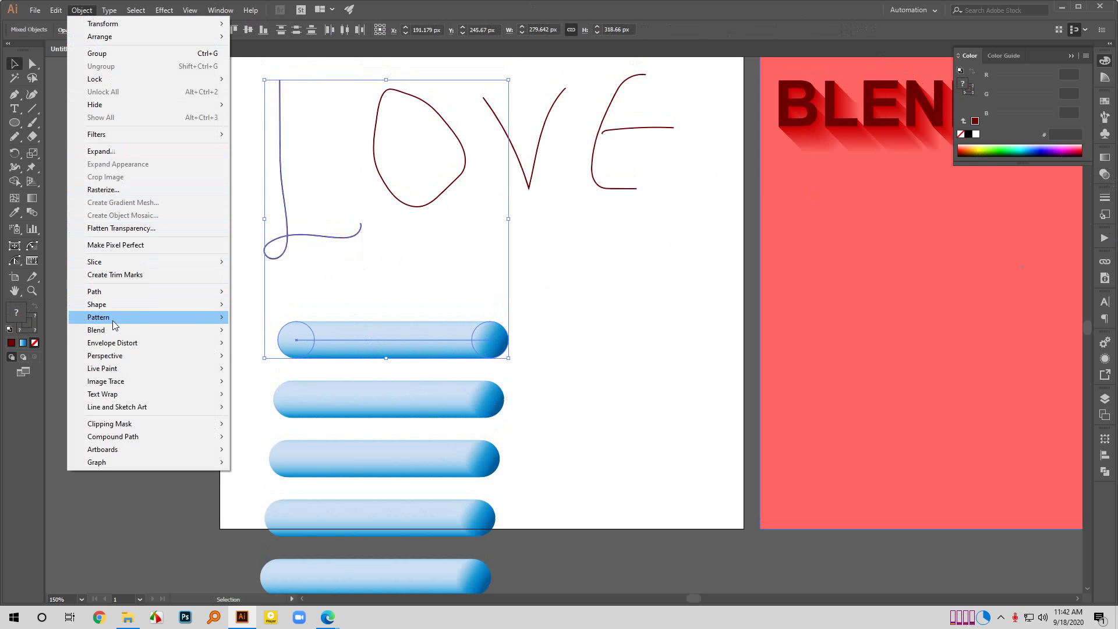
pyautogui.moveTo(114, 329)
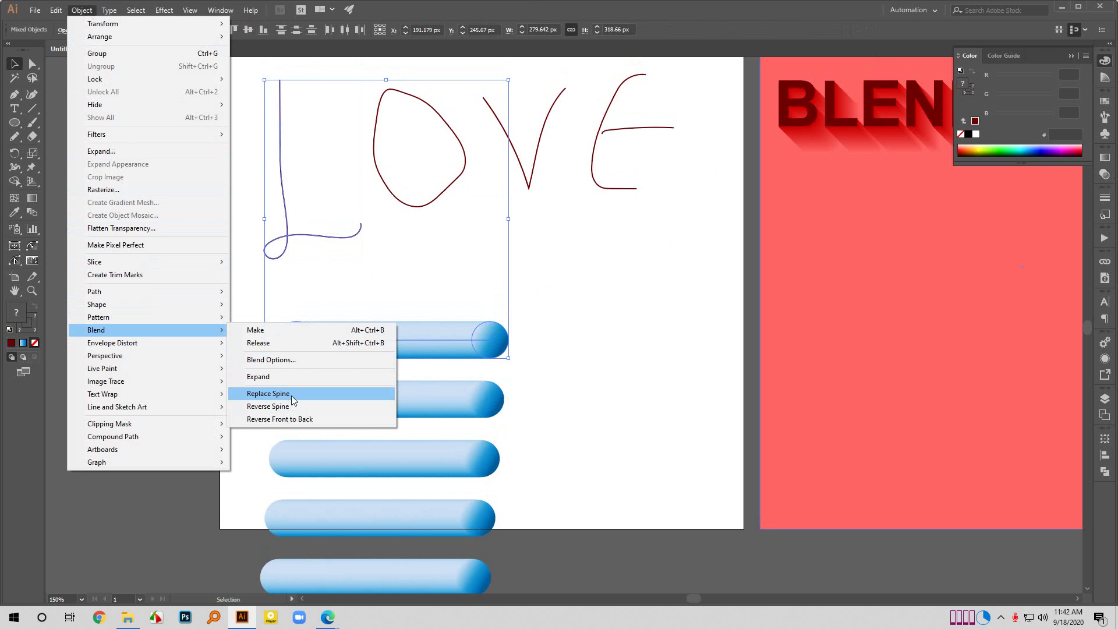
pyautogui.click(292, 399)
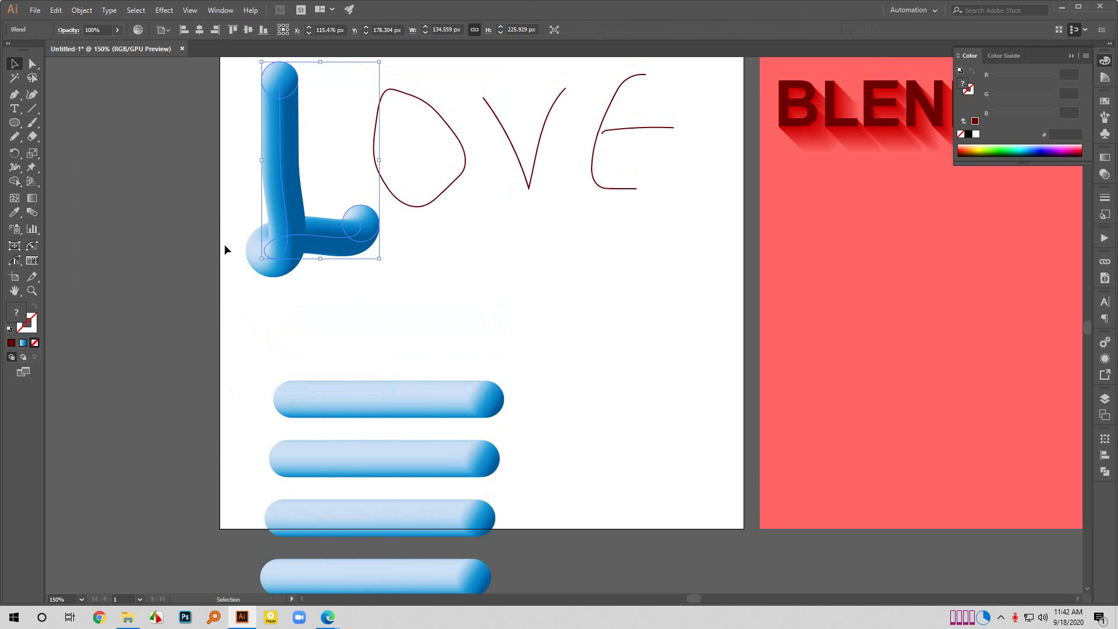
pyautogui.click(447, 305)
# Replace the spine of the uppermost remaining tube with the handwritten O path, and deselect.
pyautogui.scroll(1, 446, 303)
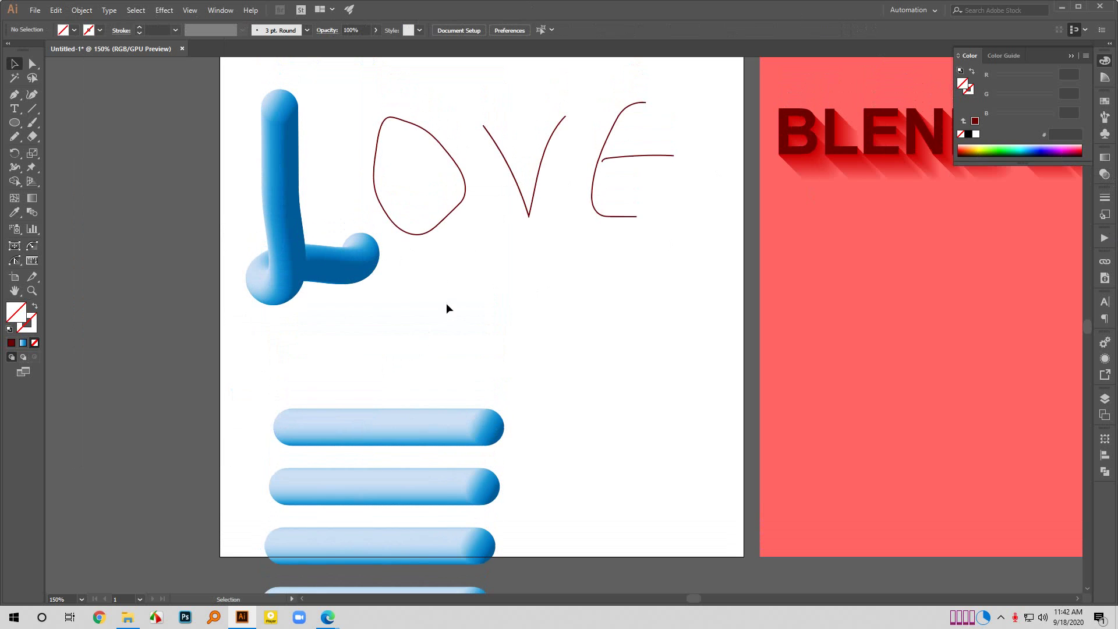
pyautogui.click(444, 219)
pyautogui.keyDown('shift'); pyautogui.click(403, 424); pyautogui.keyUp('shift')
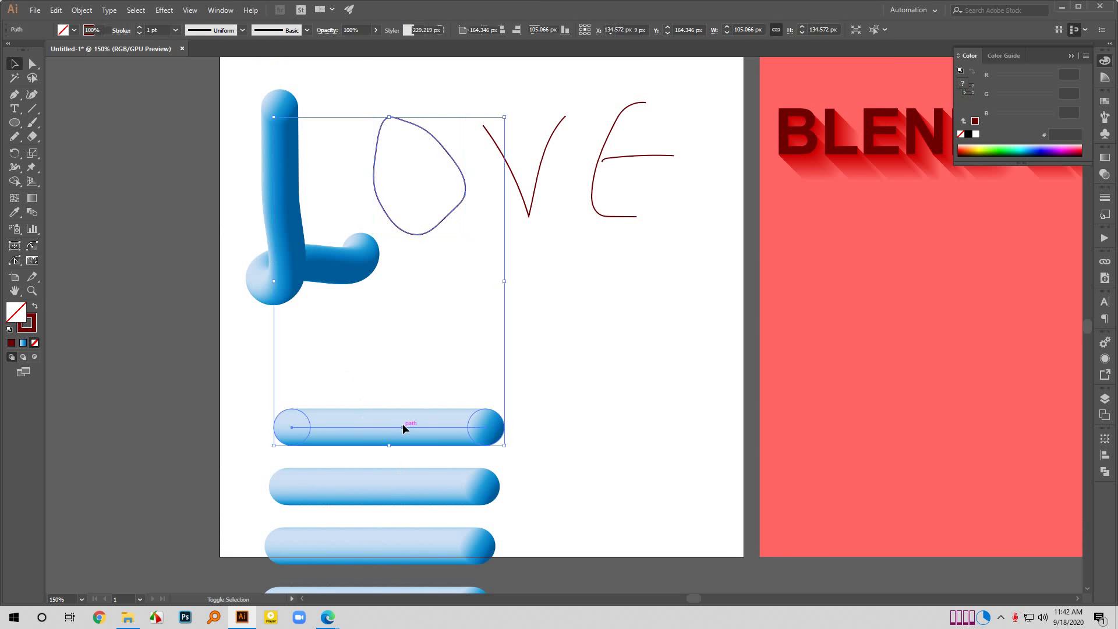
pyautogui.click(81, 10)
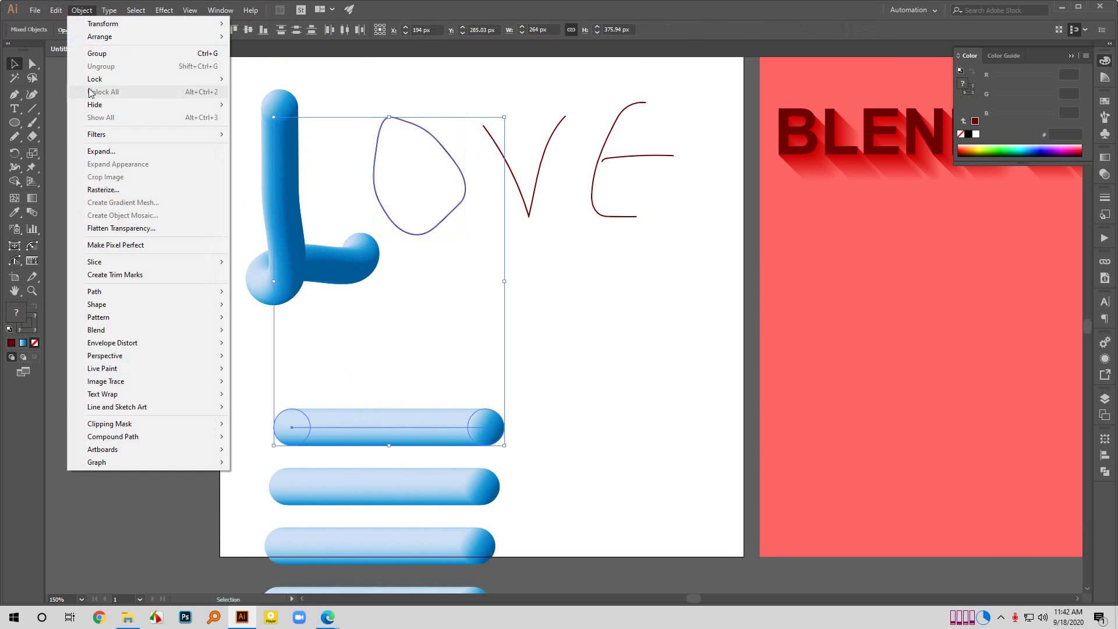
pyautogui.moveTo(115, 329)
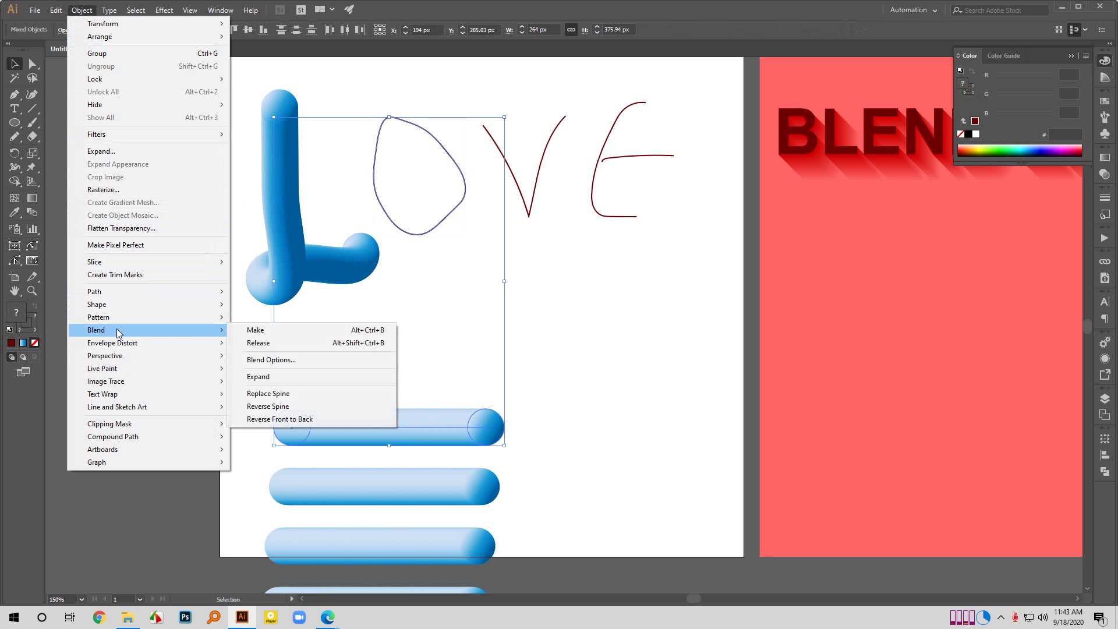
pyautogui.click(285, 393)
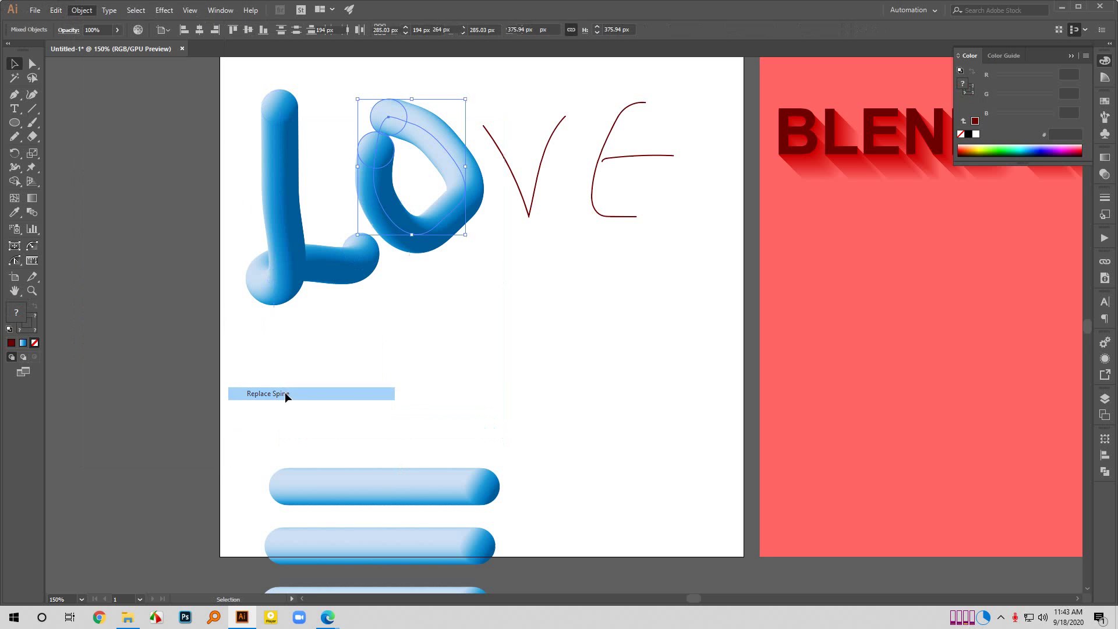
pyautogui.click(457, 341)
# Replace the spine of the next remaining tube with the handwritten V path, and deselect.
pyautogui.scroll(1, 480, 316)
pyautogui.click(534, 229)
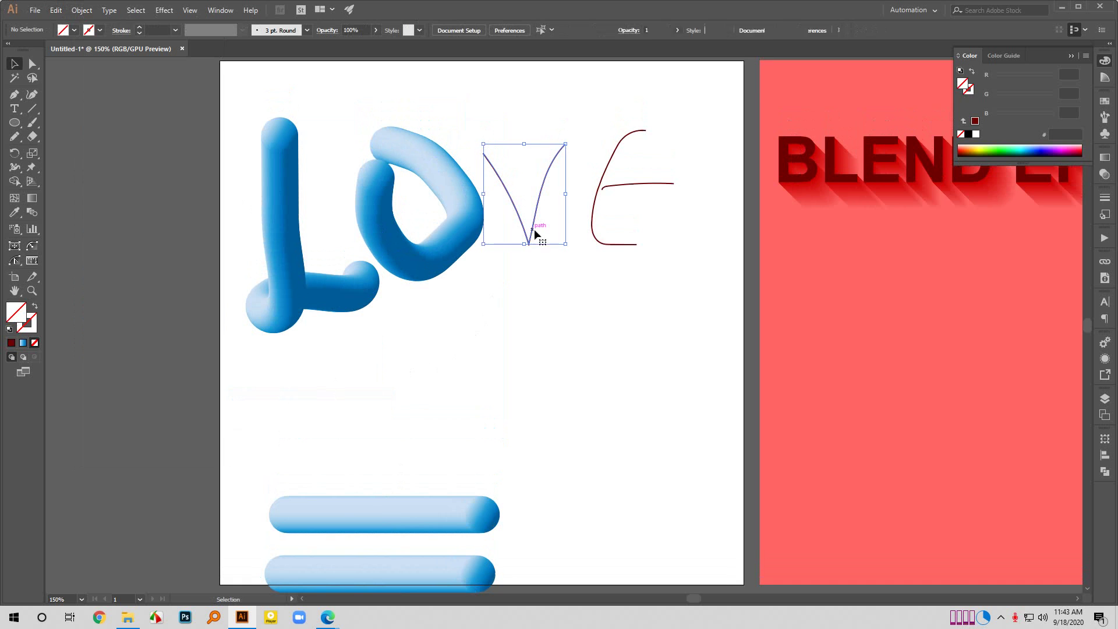
pyautogui.keyDown('shift'); pyautogui.click(417, 518); pyautogui.keyUp('shift')
pyautogui.scroll(-1, 369, 333)
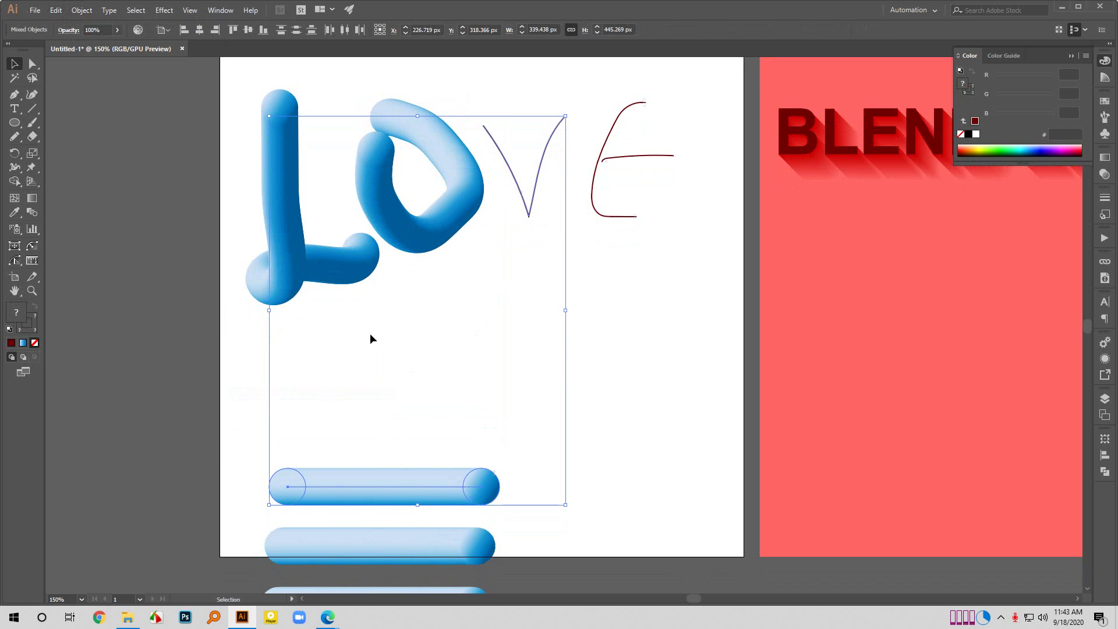
pyautogui.click(82, 9)
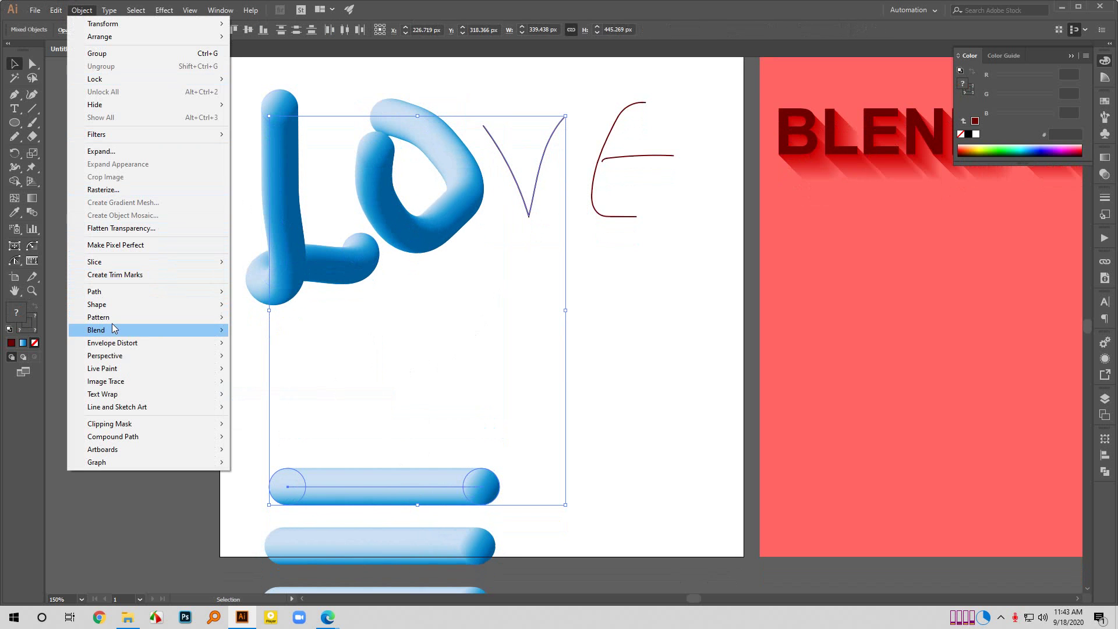
pyautogui.moveTo(113, 324)
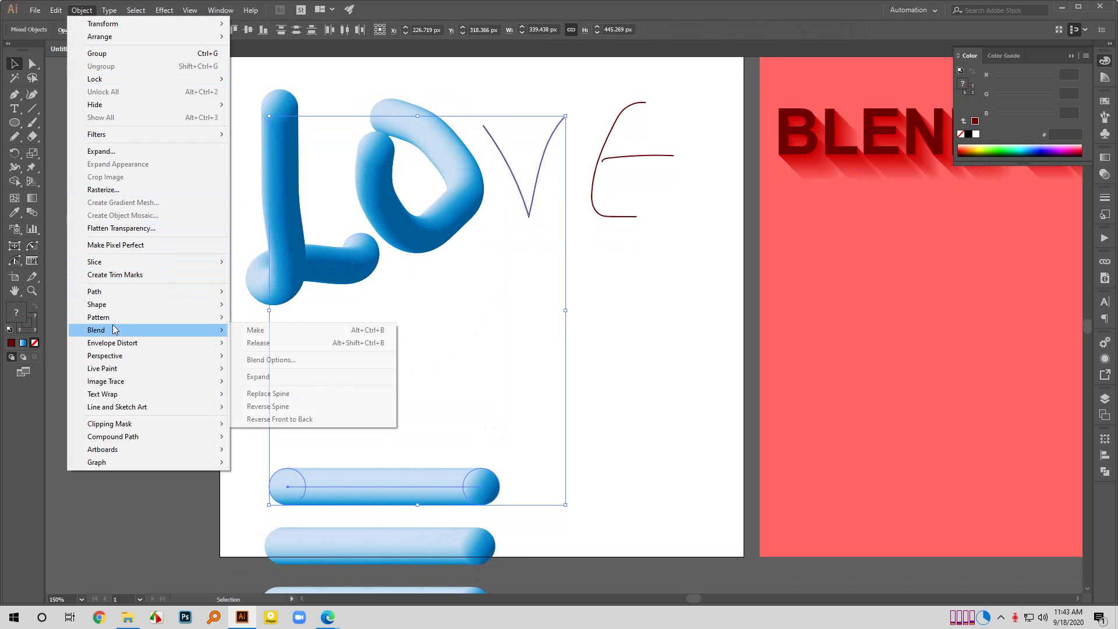
pyautogui.click(281, 398)
pyautogui.click(407, 332)
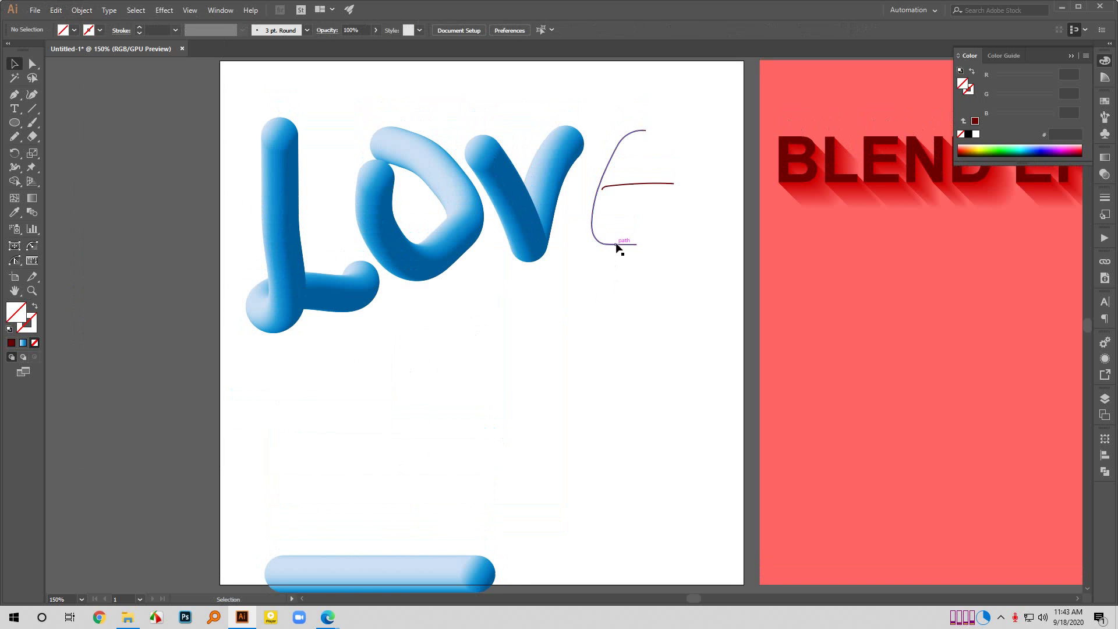
# Replace the spine of the upper of the two remaining tubes with the E's main curved path, and deselect.
pyautogui.click(617, 217)
pyautogui.scroll(-1, 585, 371)
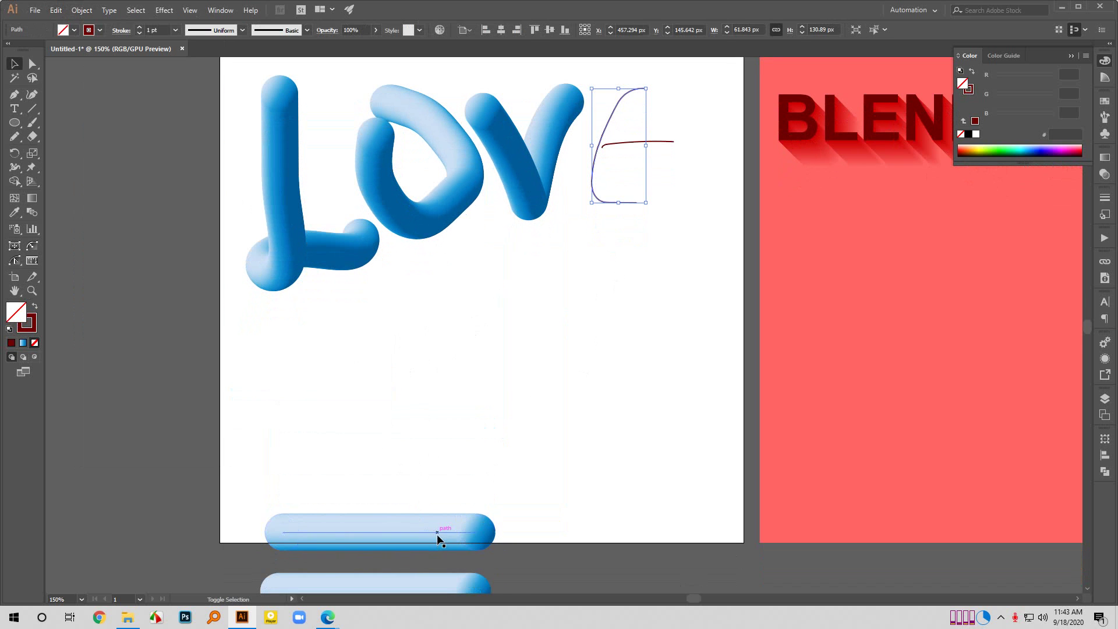
pyautogui.keyDown('shift'); pyautogui.click(439, 534); pyautogui.keyUp('shift')
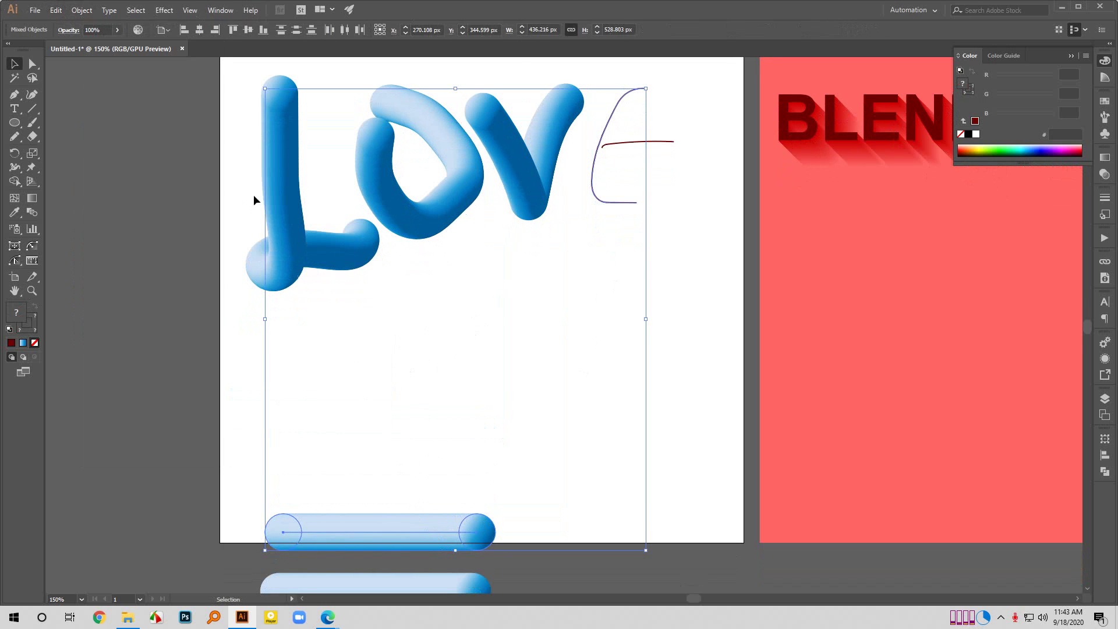
pyautogui.click(82, 11)
pyautogui.moveTo(130, 331)
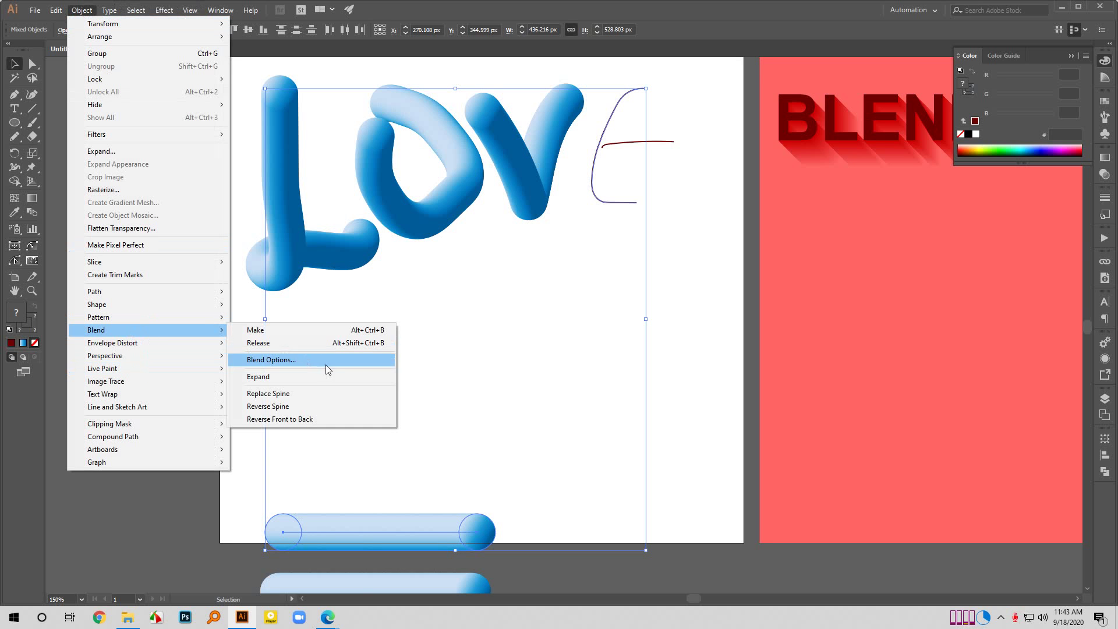
pyautogui.click(282, 393)
pyautogui.click(661, 180)
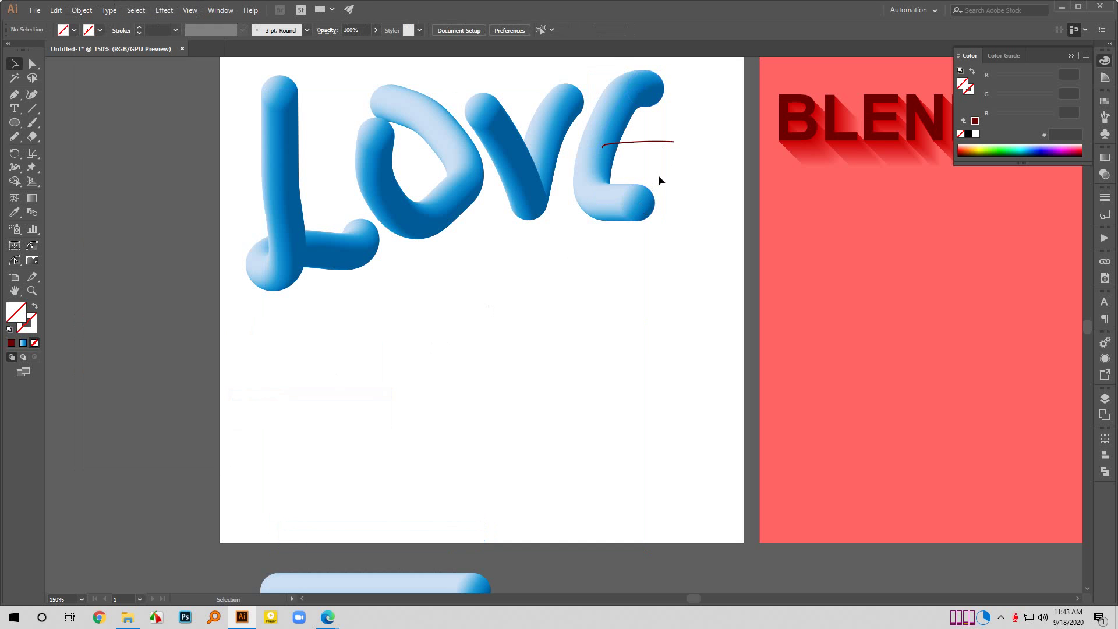
# Replace the last tube's blend spine with the E's horizontal middle stroke, and deselect.
pyautogui.click(674, 142)
pyautogui.keyDown('shift'); pyautogui.click(449, 585); pyautogui.keyUp('shift')
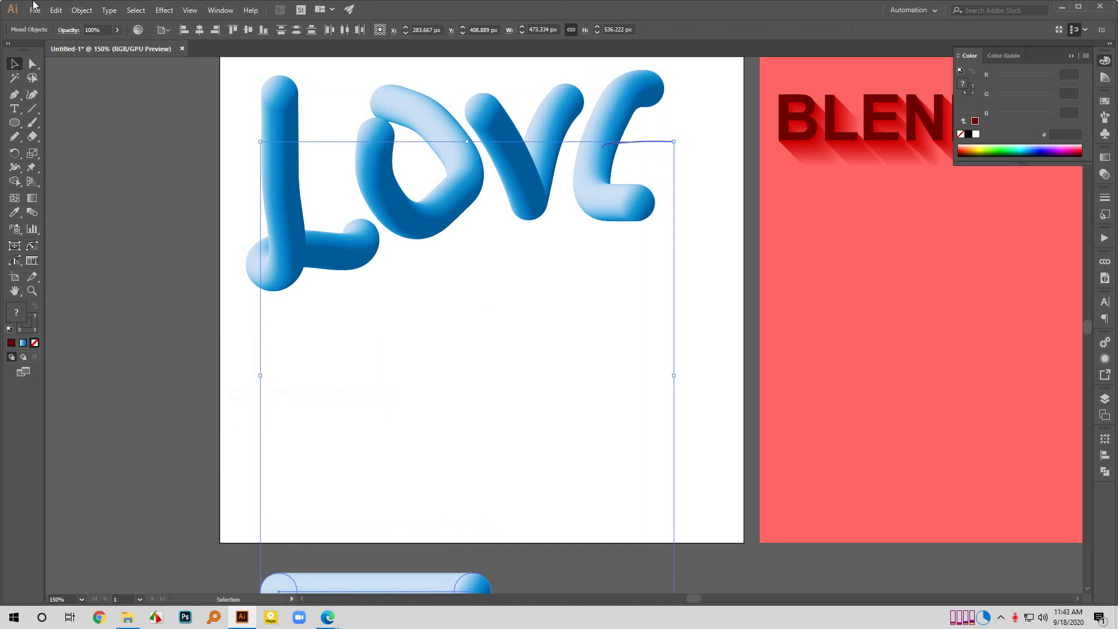
pyautogui.click(82, 10)
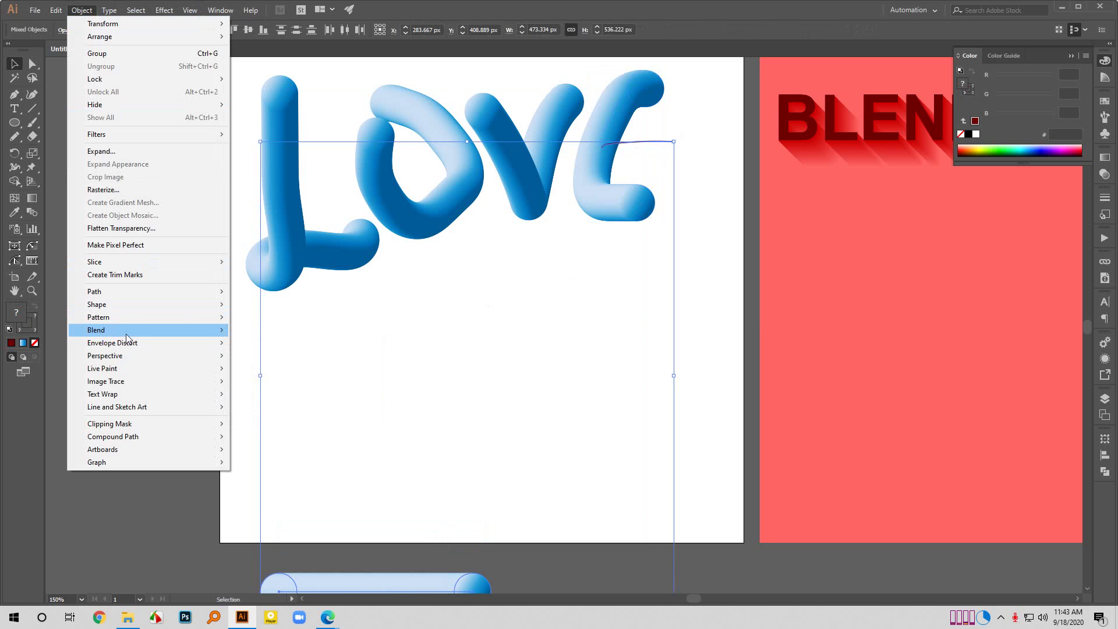
pyautogui.moveTo(129, 336)
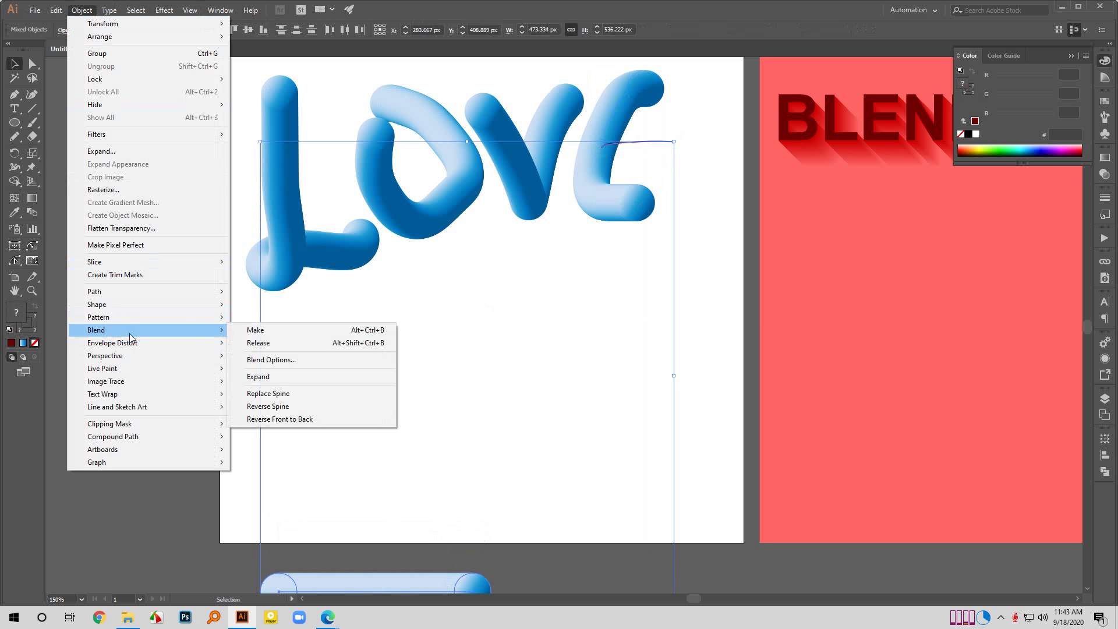
pyautogui.click(290, 394)
pyautogui.click(407, 313)
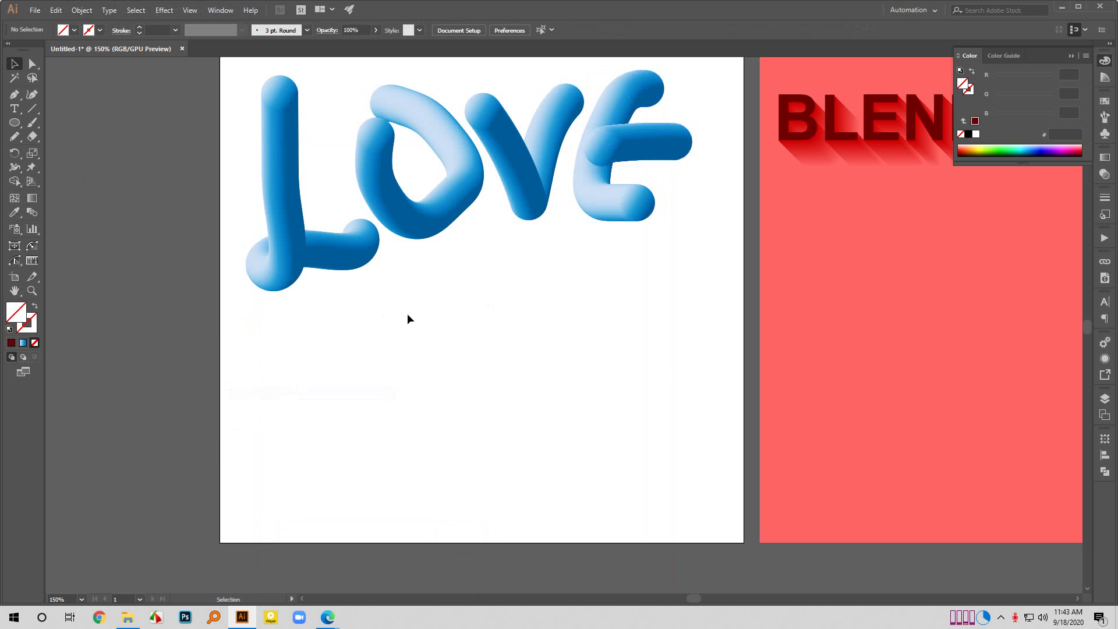
# Draw a 600 px square covering the LOVE artboard, fill it with dark grey 2d2d2d, and deselect.
pyautogui.hotkey('ctrl', '1')
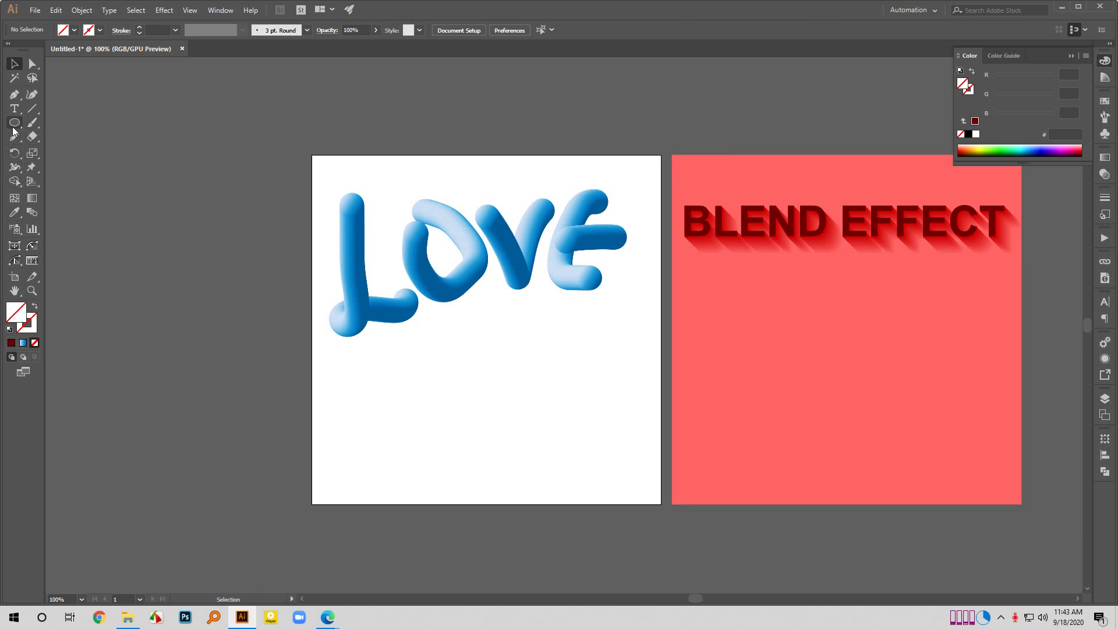
pyautogui.moveTo(14, 122); pyautogui.dragTo(58, 120)
pyautogui.moveTo(309, 156); pyautogui.dragTo(662, 504)
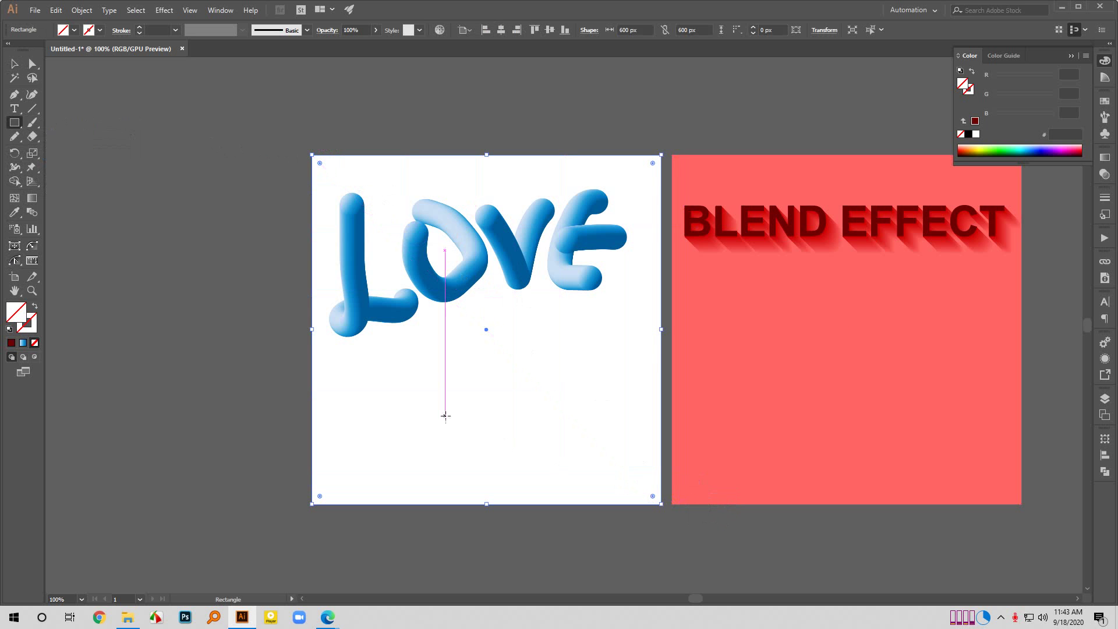
pyautogui.doubleClick(15, 314)
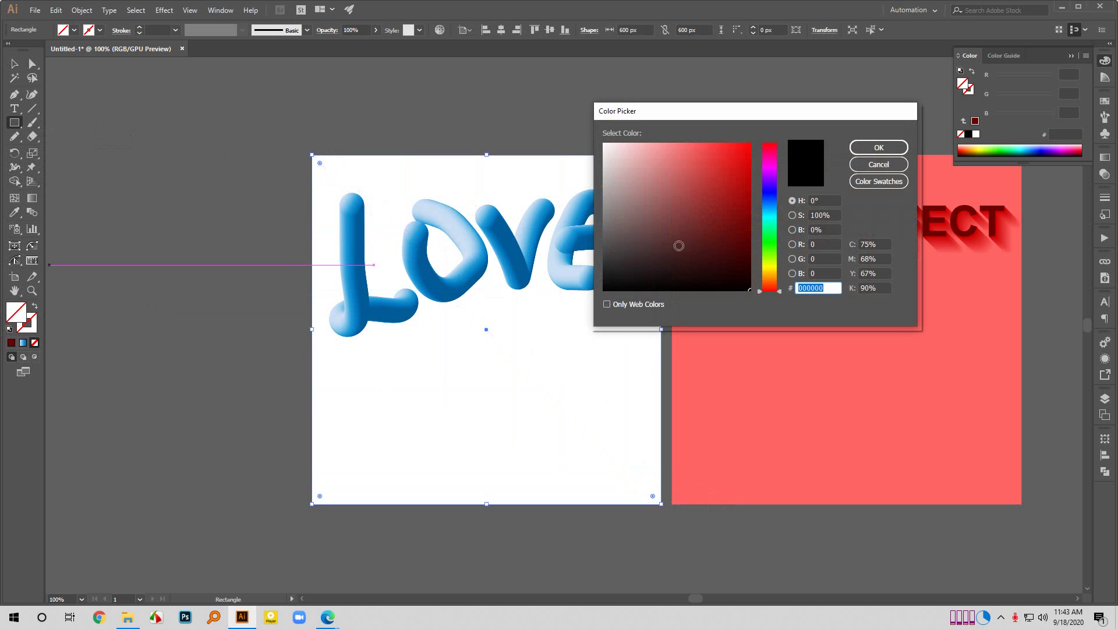
pyautogui.moveTo(679, 245)
pyautogui.mouseDown()
pyautogui.moveTo(576, 243)
pyautogui.moveTo(603, 245)
pyautogui.moveTo(597, 262)
pyautogui.mouseUp()
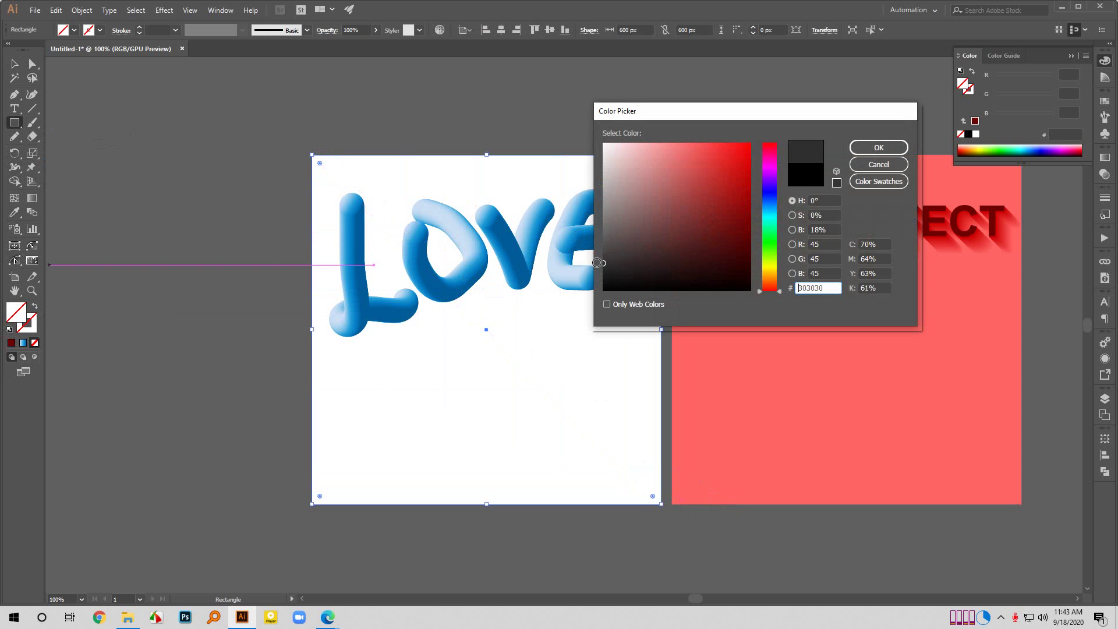
pyautogui.click(879, 147)
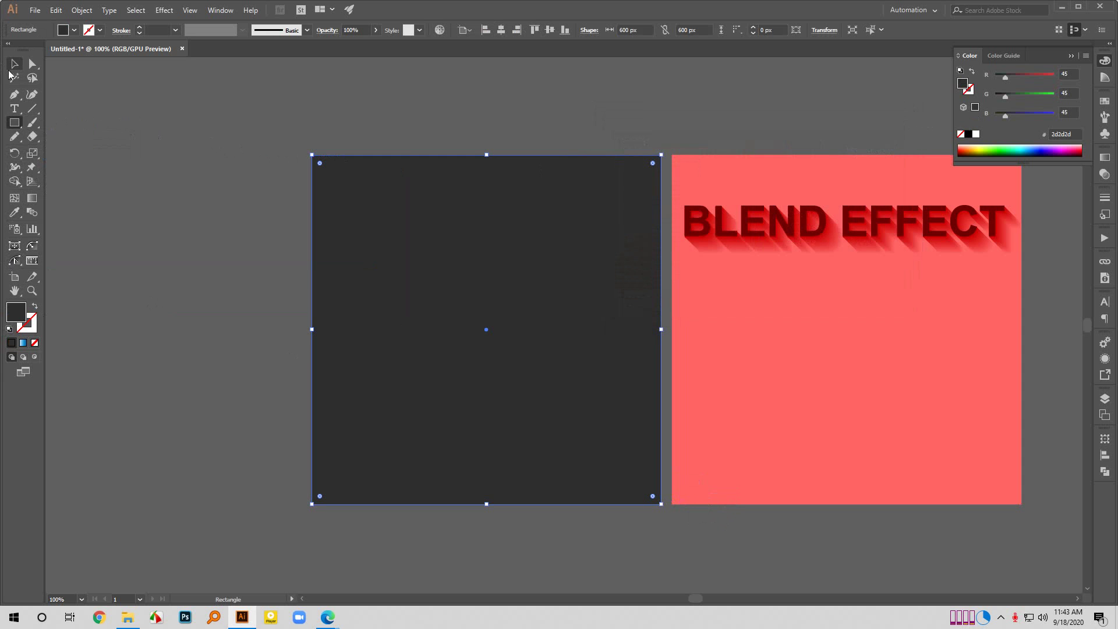
pyautogui.click(15, 63)
pyautogui.click(83, 128)
# Select all the LOVE tube blends, bring them to the front of the dark square, and deselect.
pyautogui.scroll(-1, 459, 287)
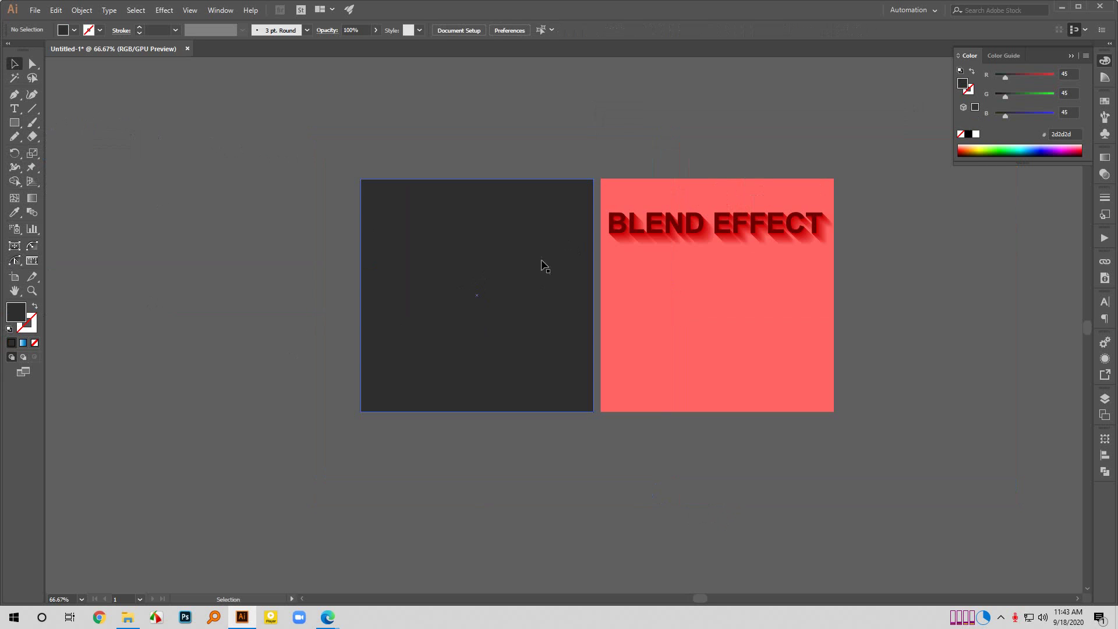
pyautogui.scroll(1, 488, 265)
pyautogui.moveTo(176, 94); pyautogui.dragTo(271, 142)
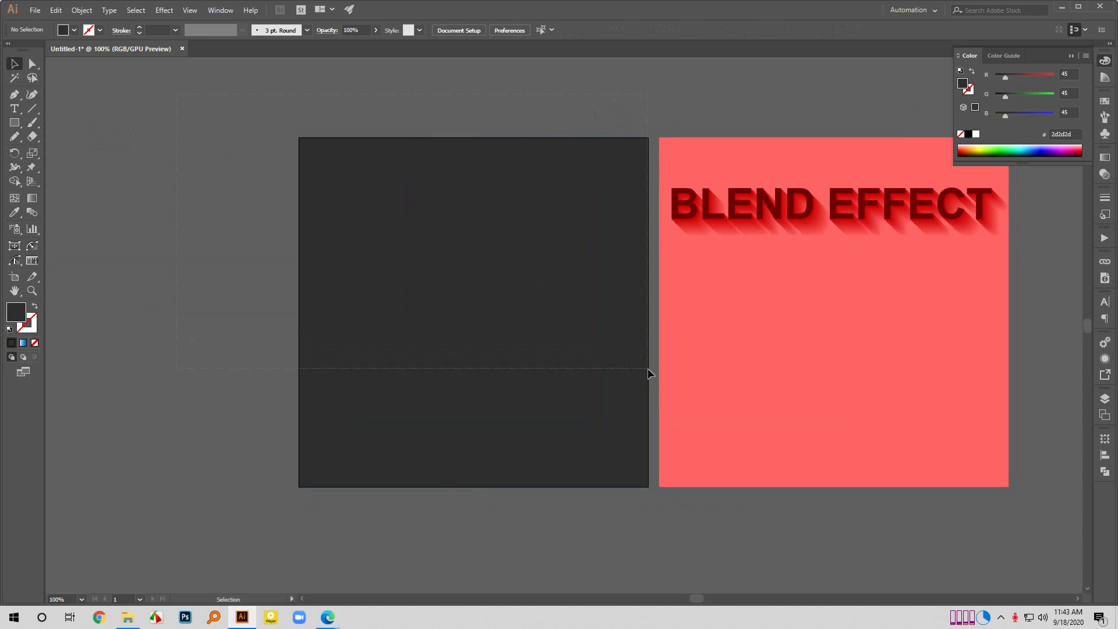
pyautogui.moveTo(647, 369); pyautogui.dragTo(647, 368)
pyautogui.rightClick(508, 164)
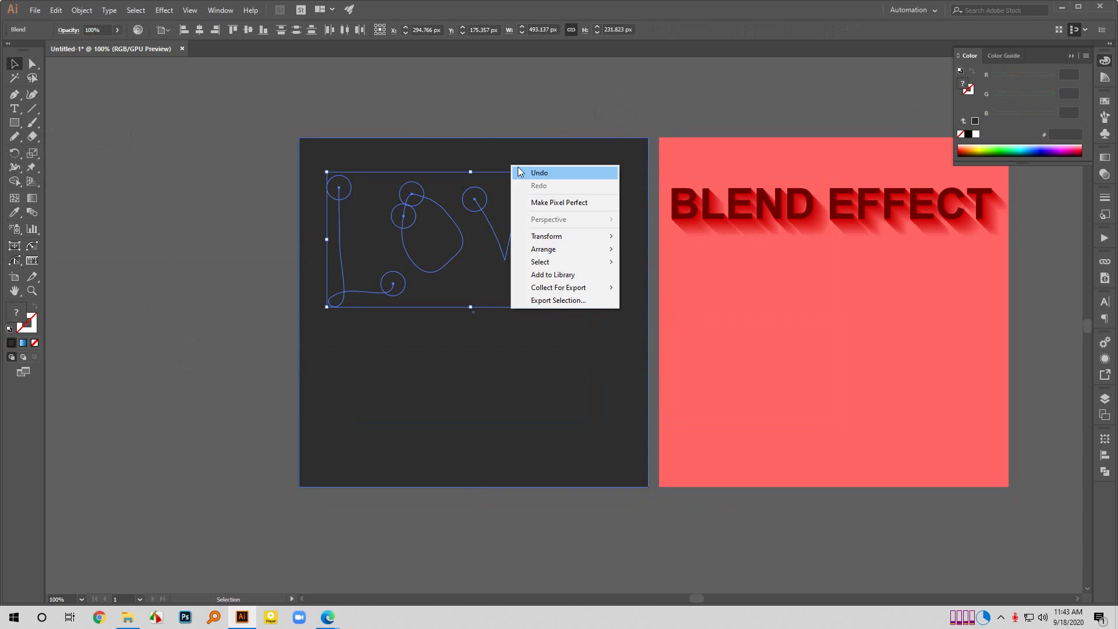
pyautogui.moveTo(548, 252)
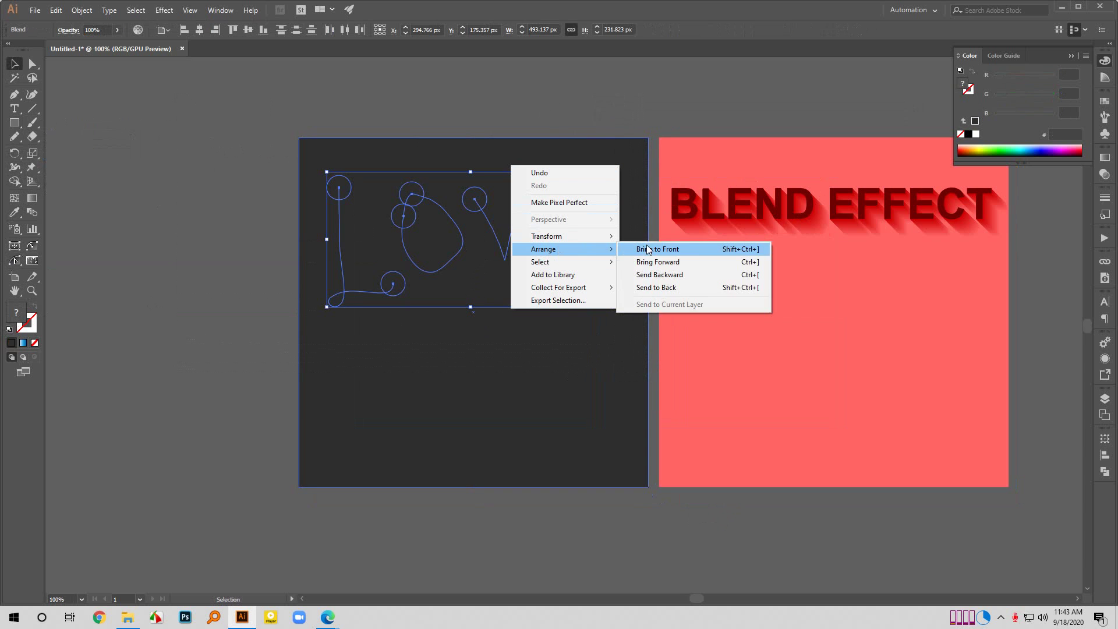
pyautogui.click(641, 246)
pyautogui.click(663, 110)
# Examine the LOVE tube lettering against the dark background, up close and as a whole.
pyautogui.hscroll(3, 426, 389)
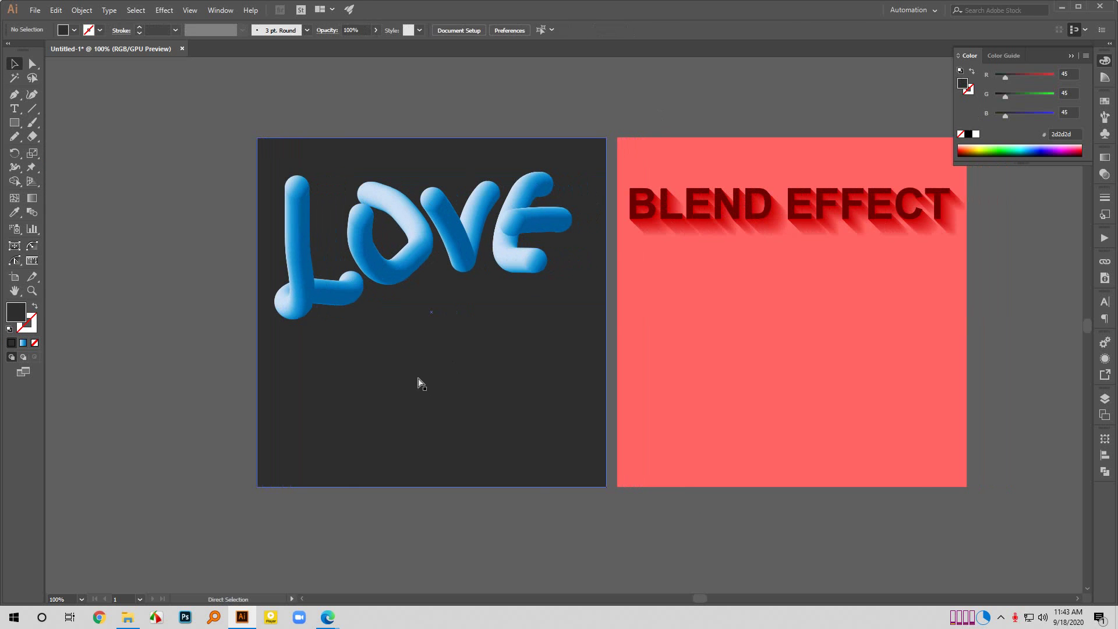
pyautogui.scroll(-1, 298, 227)
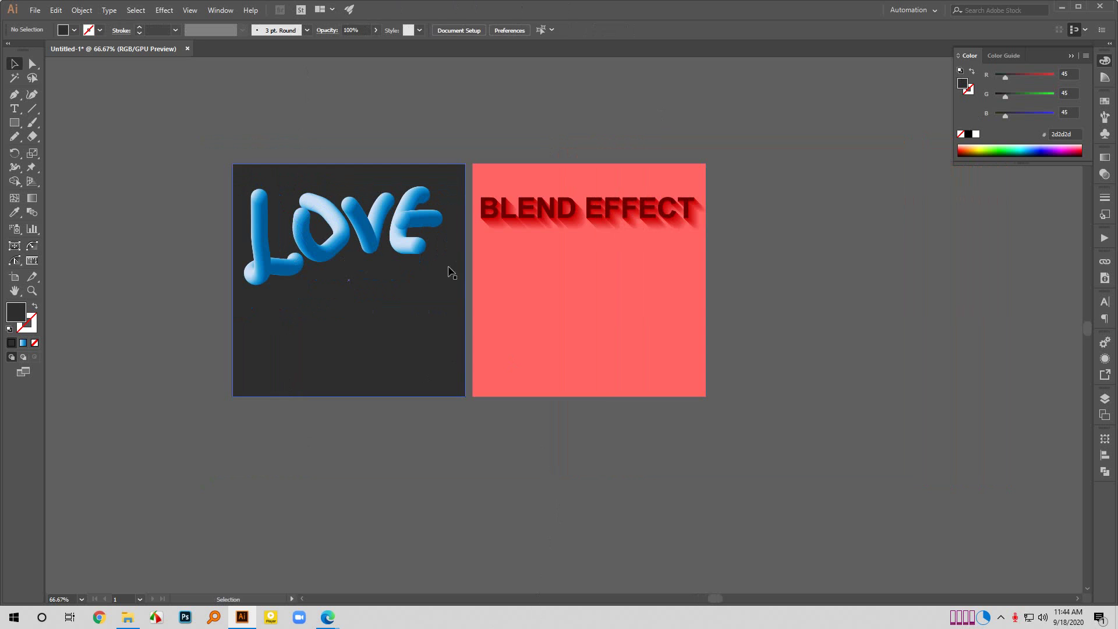
pyautogui.scroll(3, 260, 283)
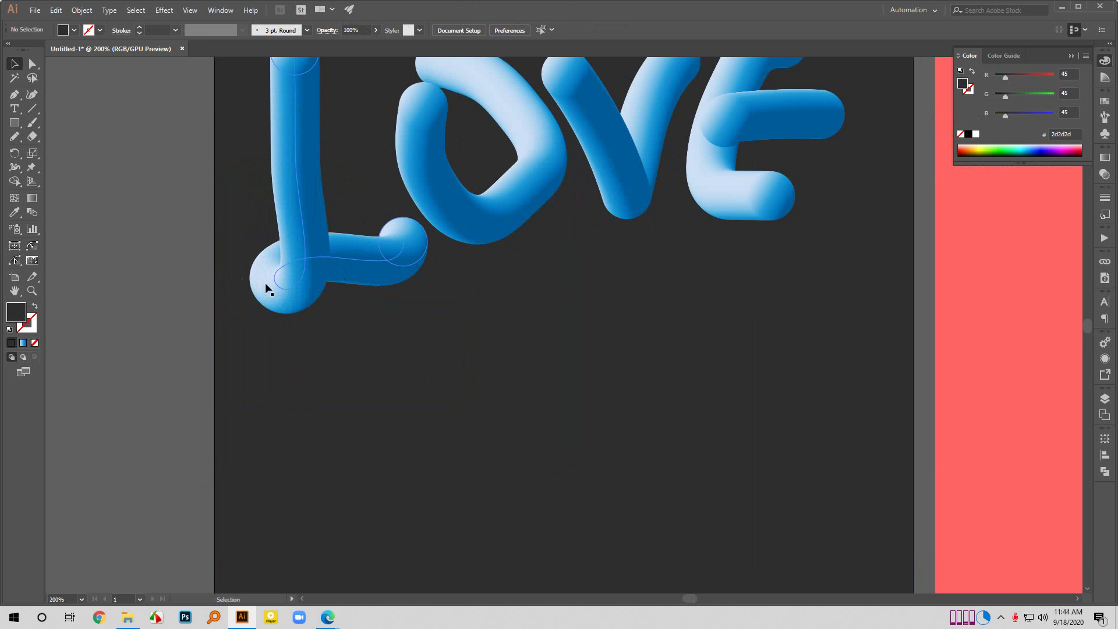
pyautogui.scroll(-1, 303, 355)
pyautogui.scroll(1, 437, 198)
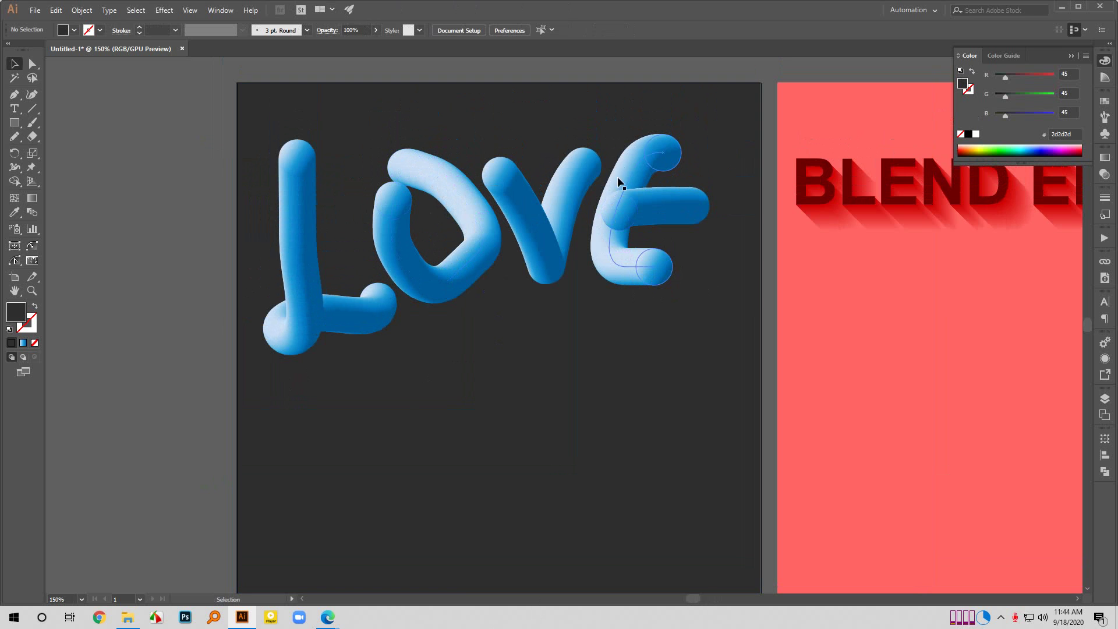
pyautogui.scroll(-2, 494, 332)
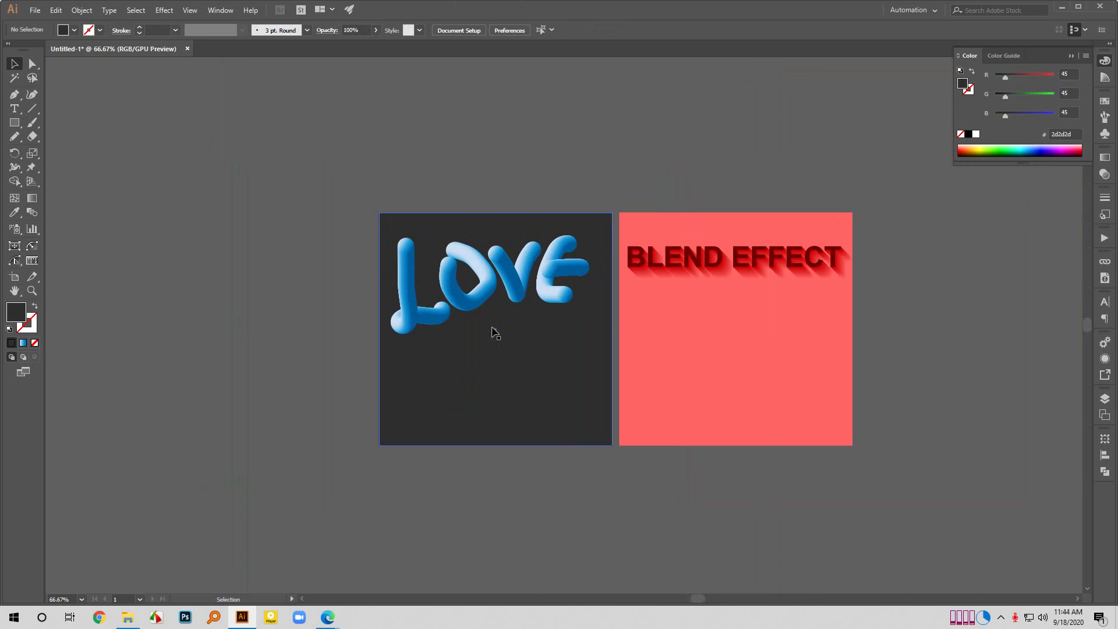
pyautogui.scroll(1, 448, 384)
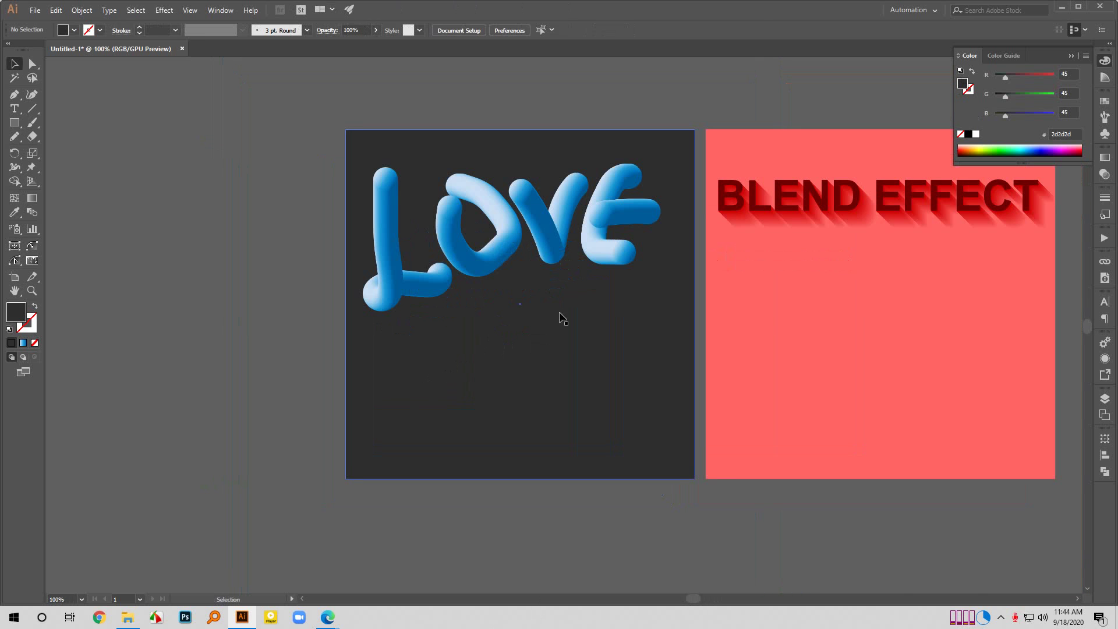
# Draw a looping freehand Pencil path about 289 by 168 px below LOVE, give it a ff0000 stroke, and deselect.
pyautogui.click(14, 138)
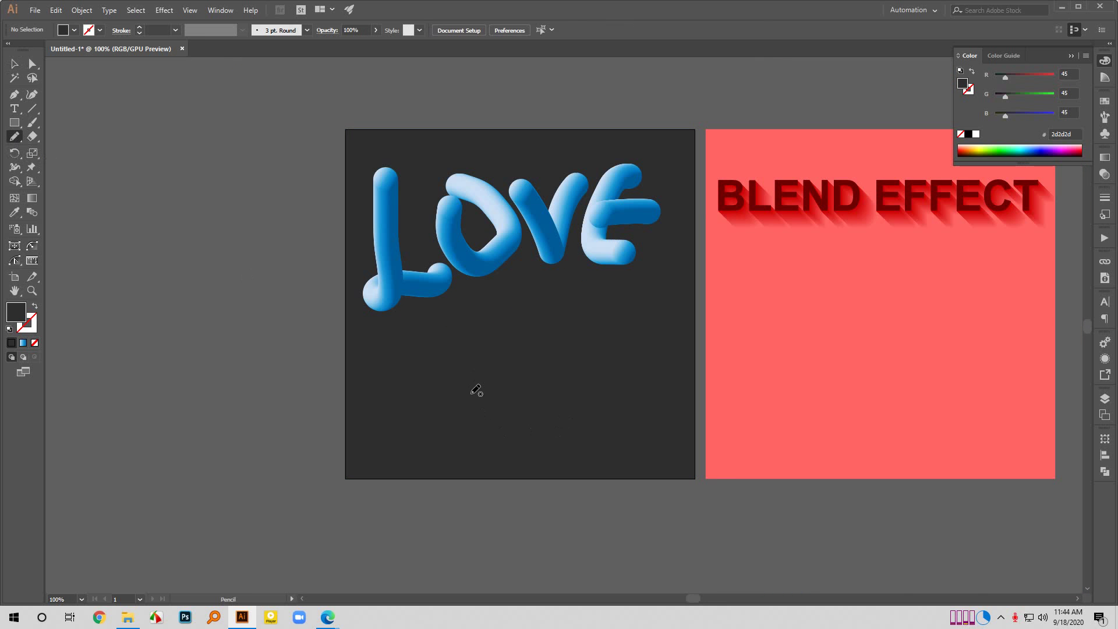
pyautogui.moveTo(472, 394)
pyautogui.mouseDown()
pyautogui.moveTo(484, 350)
pyautogui.moveTo(525, 366)
pyautogui.moveTo(511, 369)
pyautogui.moveTo(525, 342)
pyautogui.moveTo(584, 322)
pyautogui.moveTo(606, 346)
pyautogui.moveTo(598, 329)
pyautogui.moveTo(633, 294)
pyautogui.mouseUp()
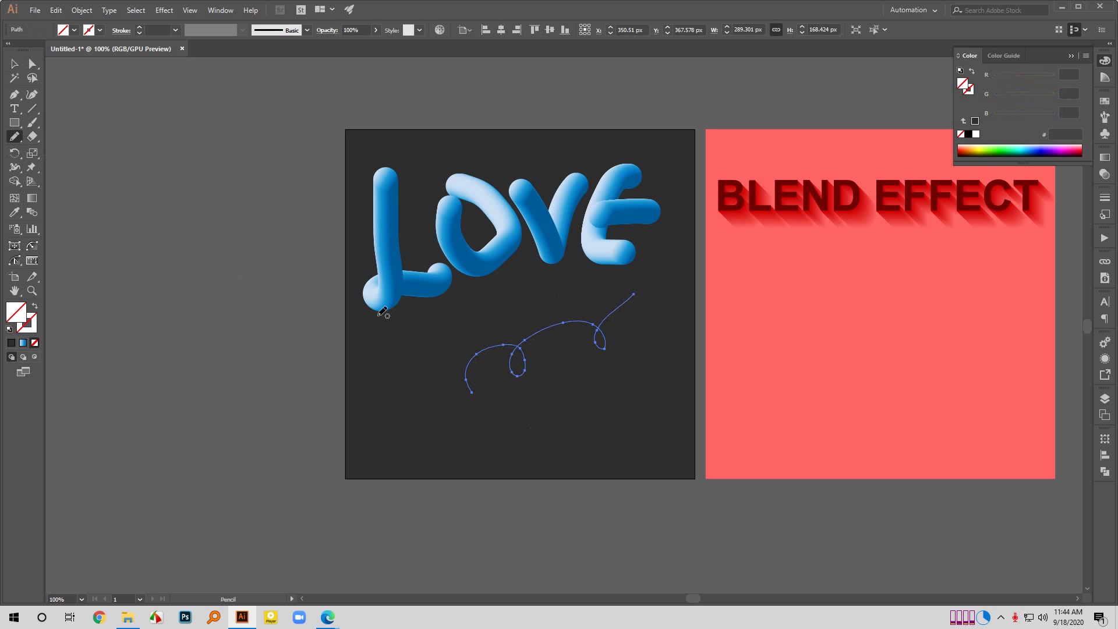
pyautogui.doubleClick(27, 325)
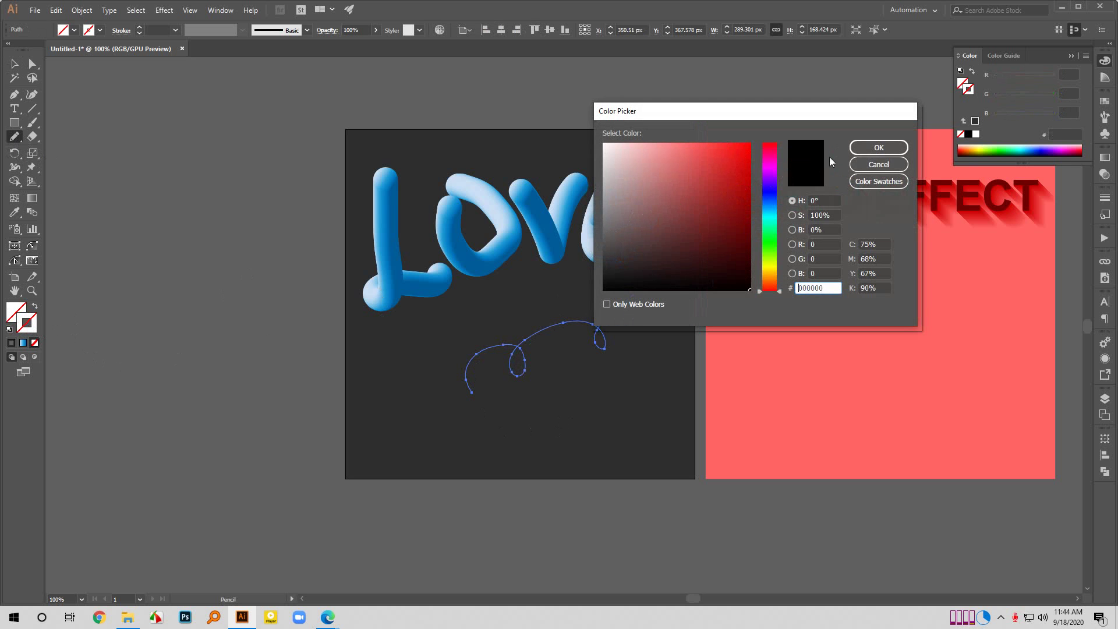
pyautogui.write('ff0000')
pyautogui.click(879, 147)
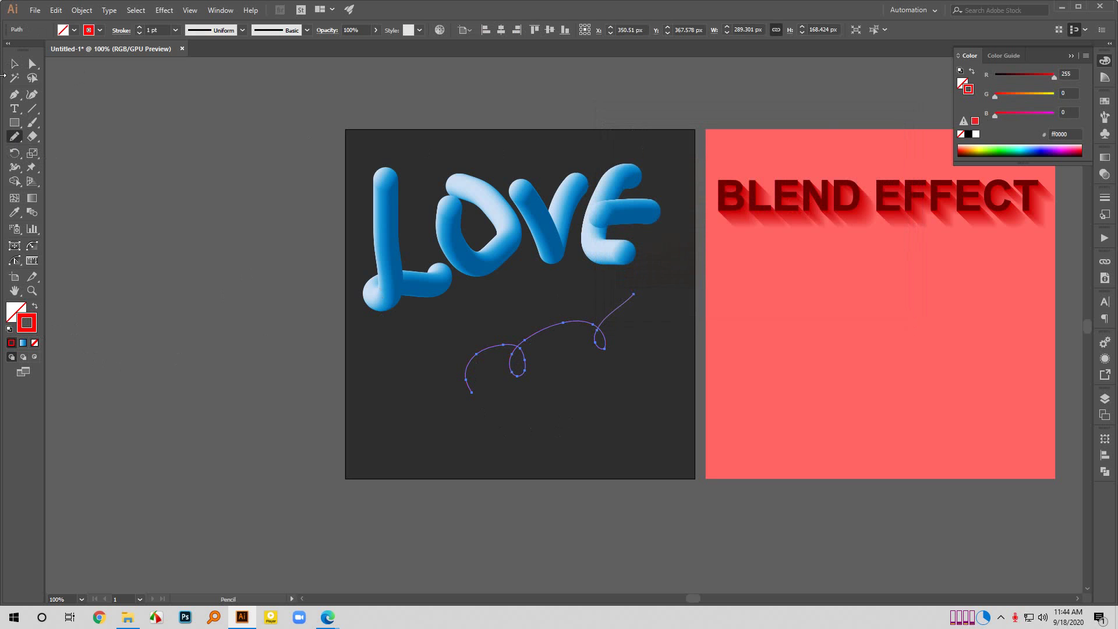
pyautogui.click(15, 63)
pyautogui.click(143, 347)
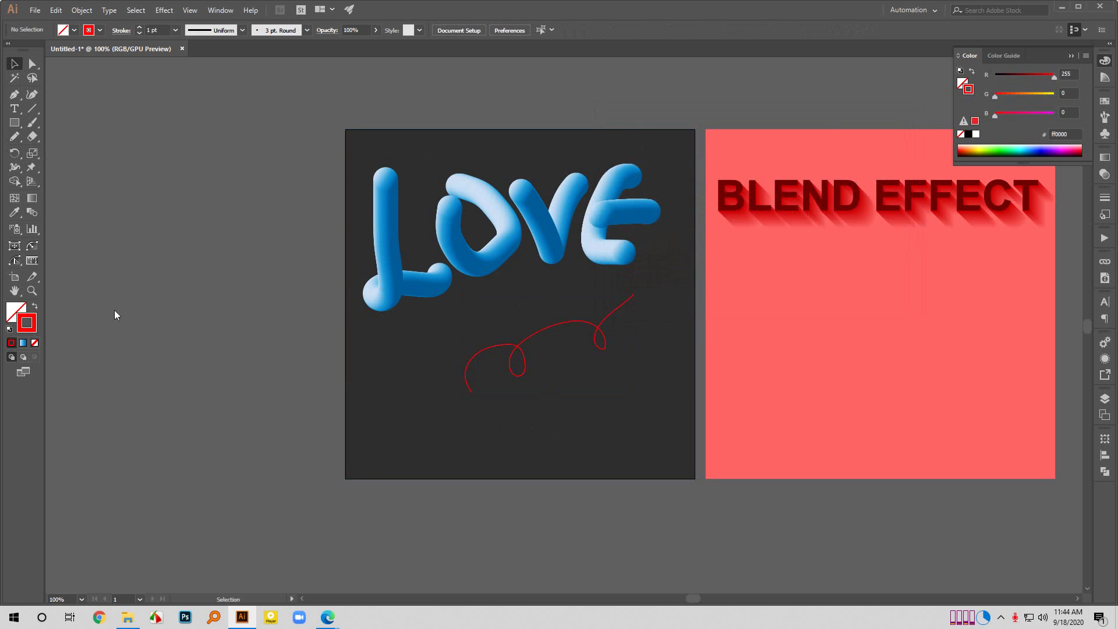
# Draw a 68 px circle near the dark artboard's lower-left corner, filled with the Summer radial gradient and without stroke.
pyautogui.moveTo(14, 122); pyautogui.dragTo(73, 155)
pyautogui.moveTo(398, 448); pyautogui.dragTo(419, 467)
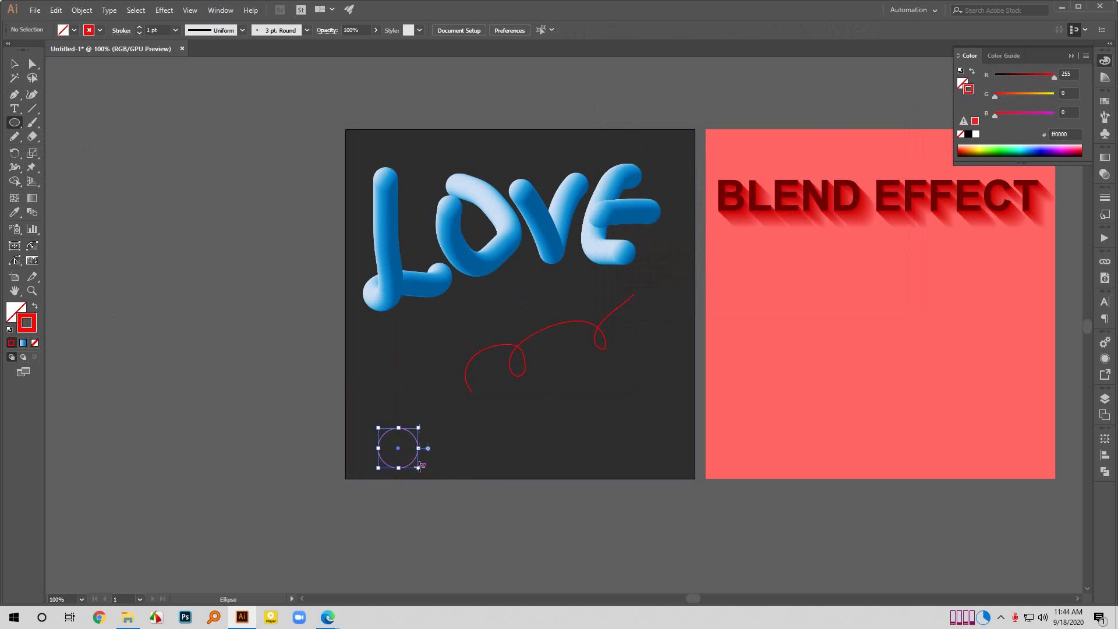
pyautogui.click(23, 343)
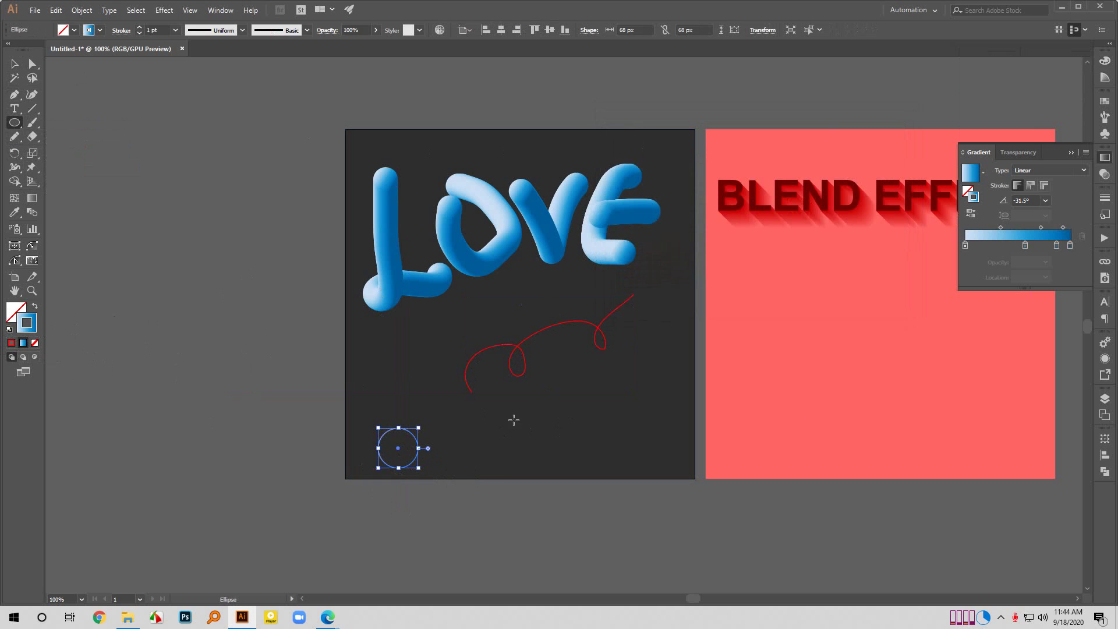
pyautogui.click(982, 175)
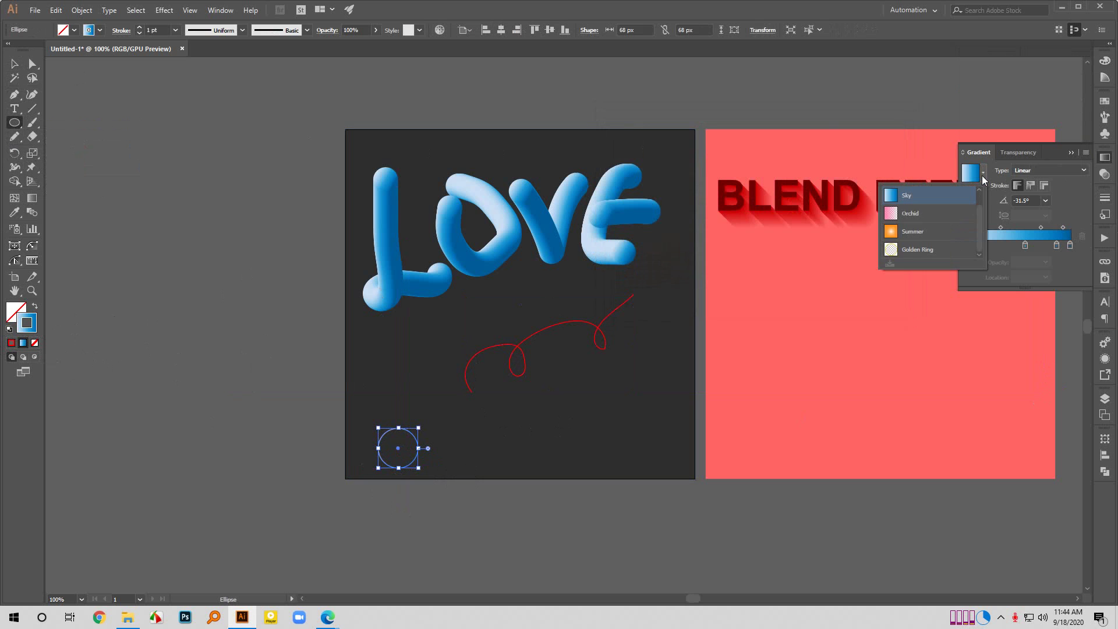
pyautogui.click(918, 233)
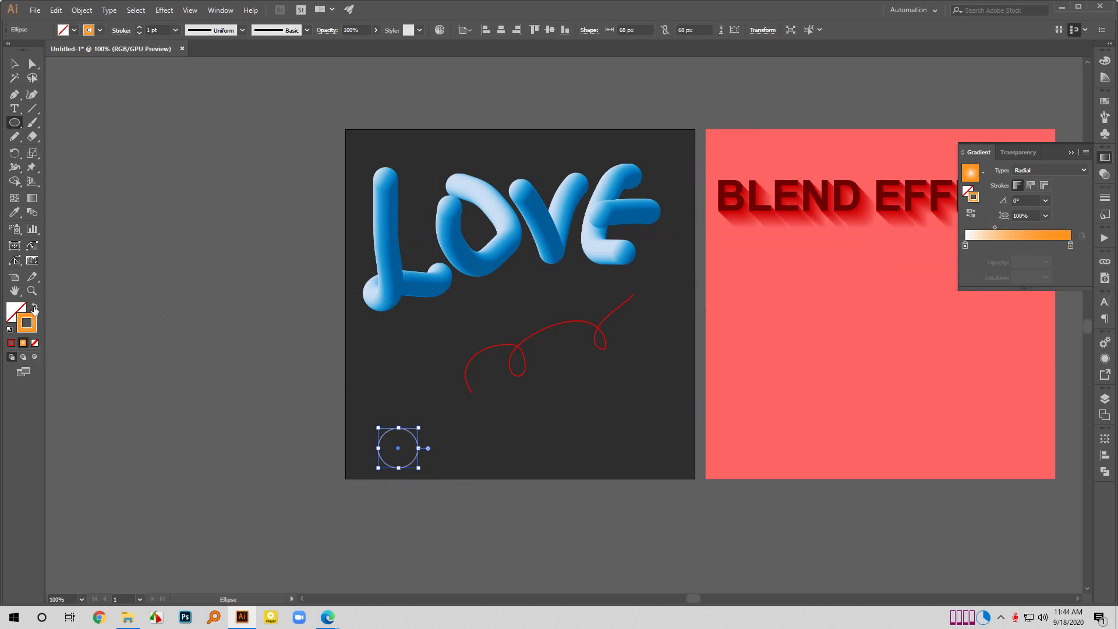
pyautogui.click(35, 306)
pyautogui.click(14, 64)
pyautogui.click(207, 424)
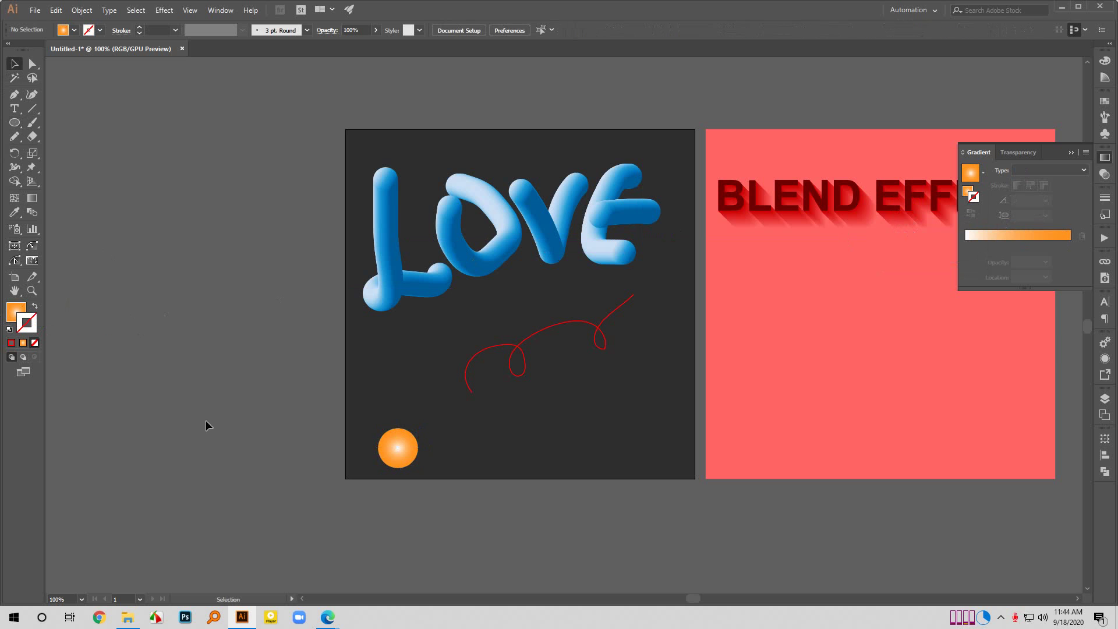
# Duplicate the orange circle horizontally to its right and make a blend between the two circles.
pyautogui.moveTo(407, 442); pyautogui.dragTo(585, 443)
pyautogui.keyDown('shift'); pyautogui.click(399, 454); pyautogui.keyUp('shift')
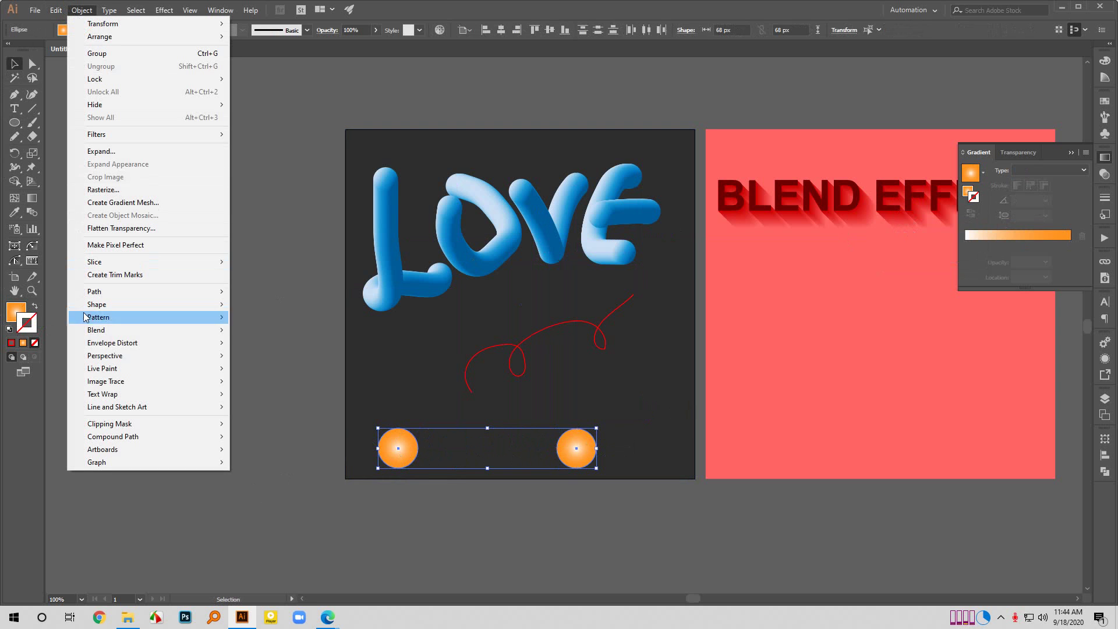
pyautogui.moveTo(120, 337)
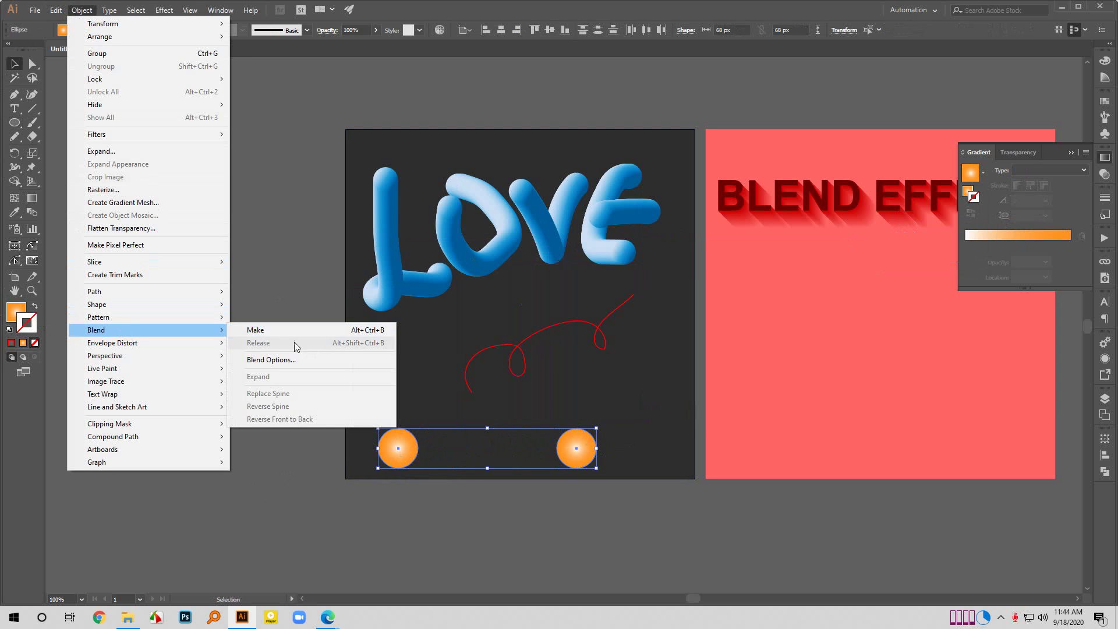
pyautogui.click(268, 330)
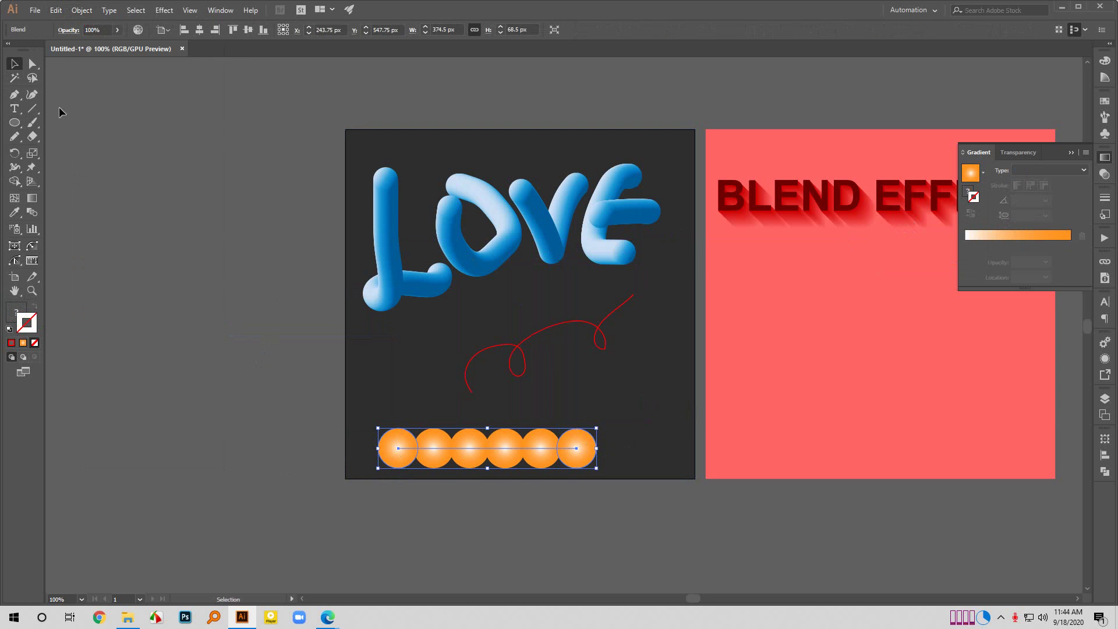
# Set the orange blend's spacing to 150 specified steps with the preview on.
pyautogui.click(82, 10)
pyautogui.moveTo(111, 337)
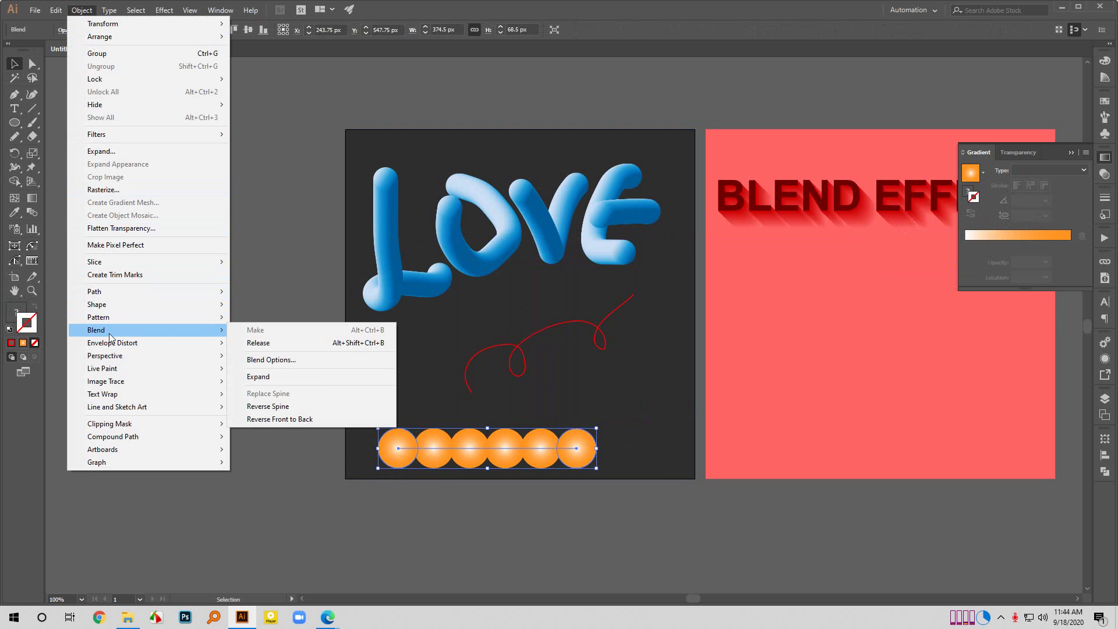
pyautogui.click(289, 364)
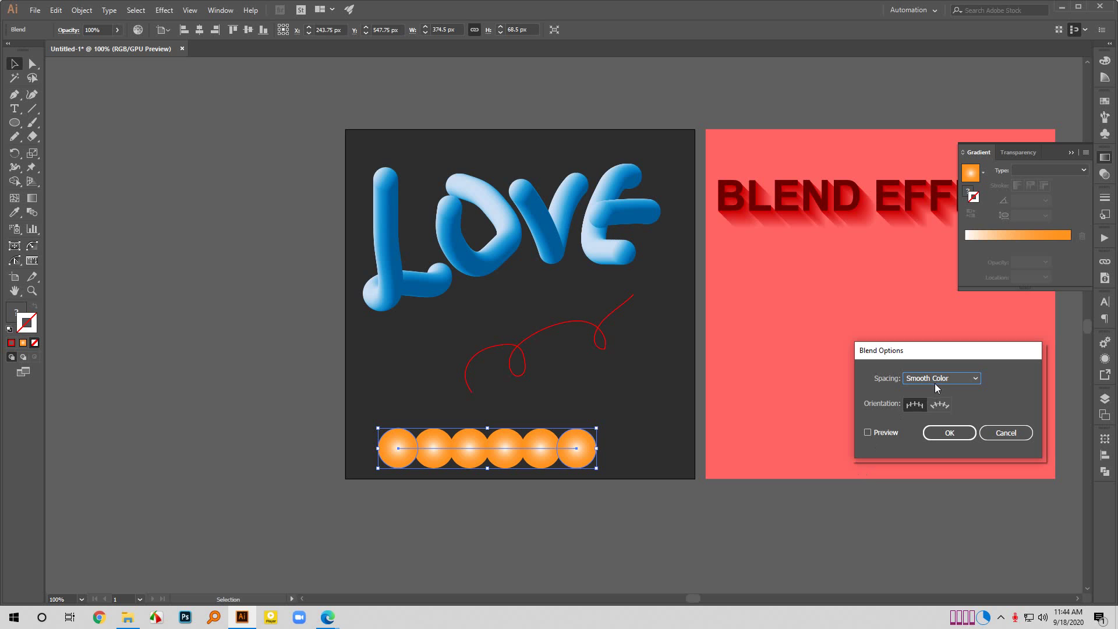
pyautogui.click(936, 378)
pyautogui.click(925, 402)
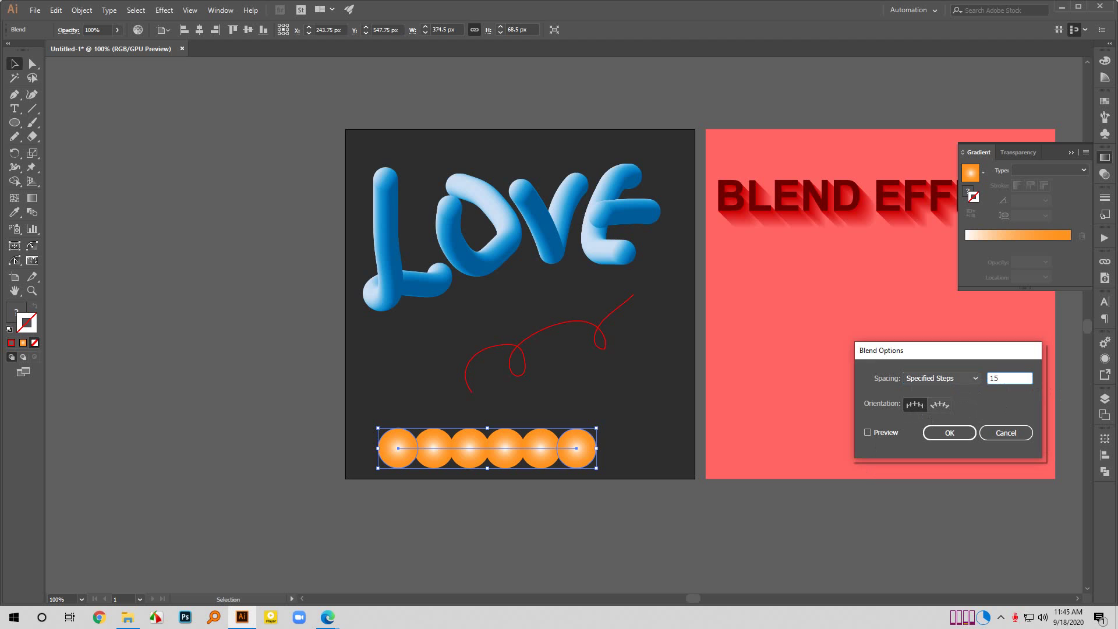
pyautogui.click(868, 433)
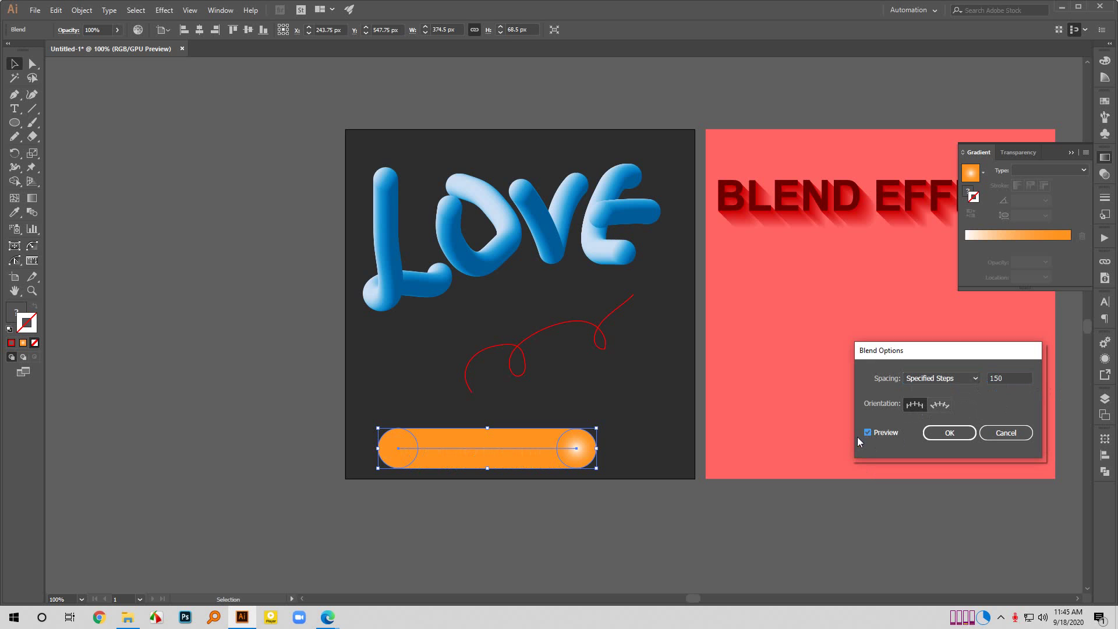
pyautogui.click(970, 433)
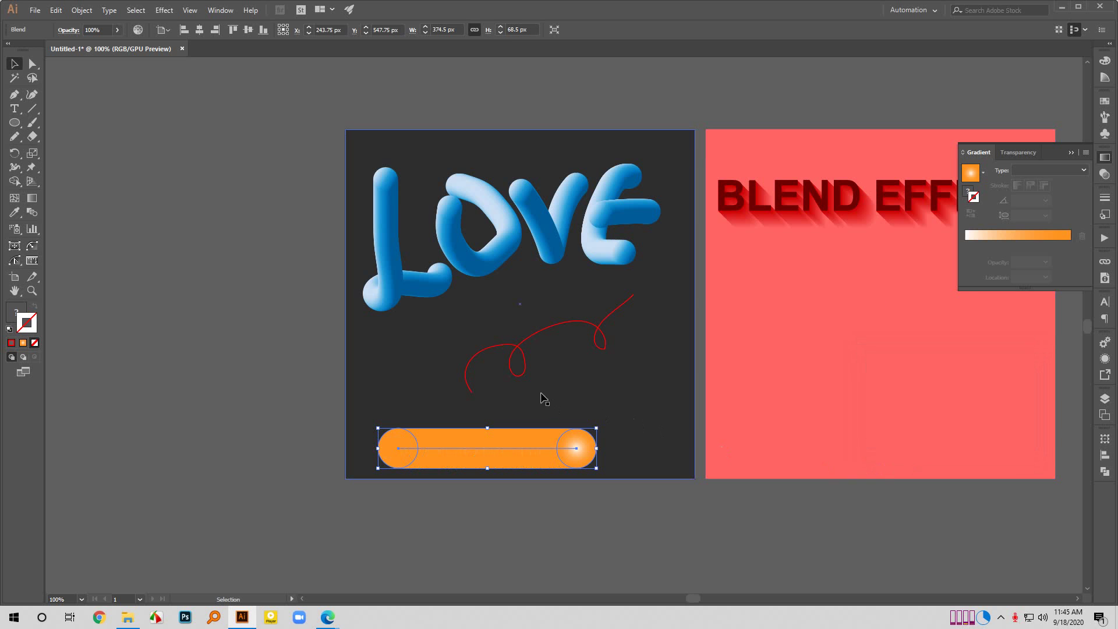
# Replace the orange blend's spine with the red looping freehand path and deselect.
pyautogui.keyDown('shift'); pyautogui.click(527, 371); pyautogui.keyUp('shift')
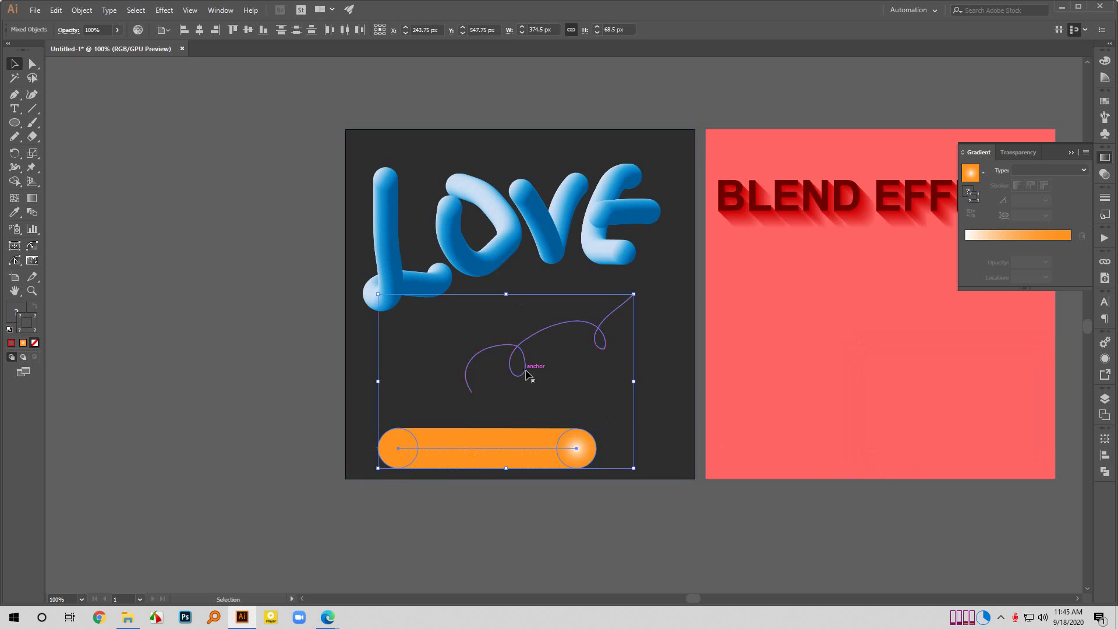
pyautogui.click(80, 10)
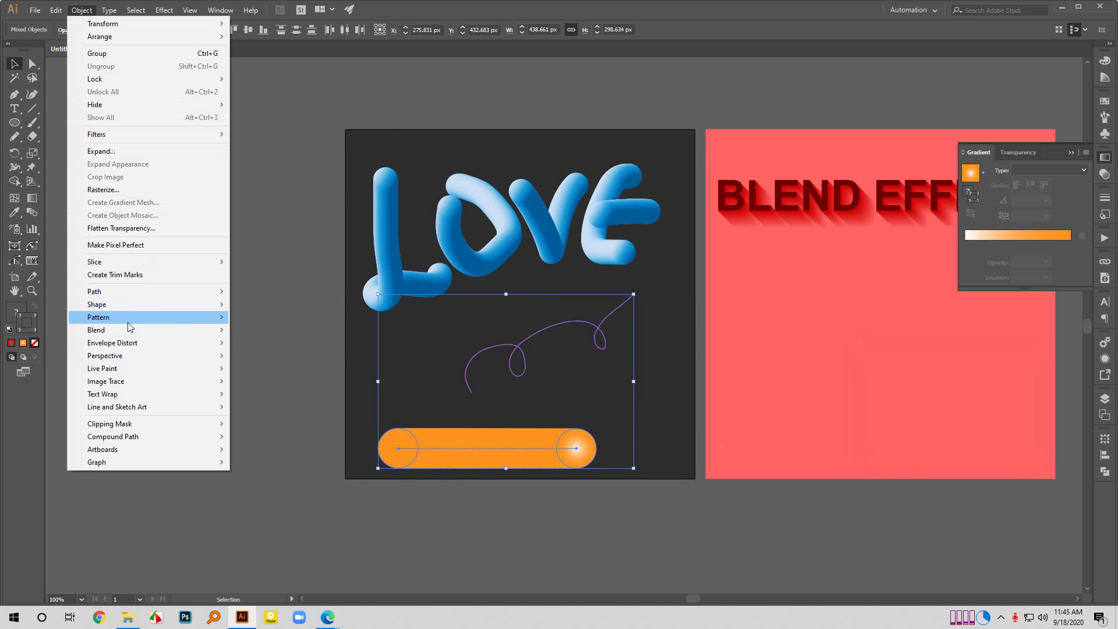
pyautogui.moveTo(128, 331)
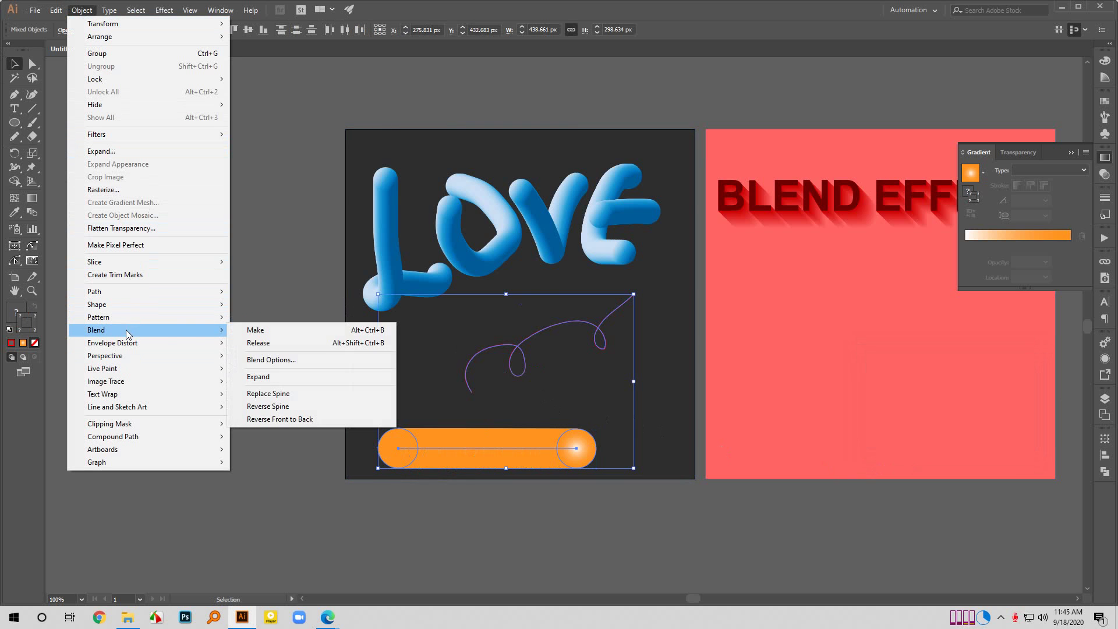
pyautogui.click(279, 394)
pyautogui.click(240, 445)
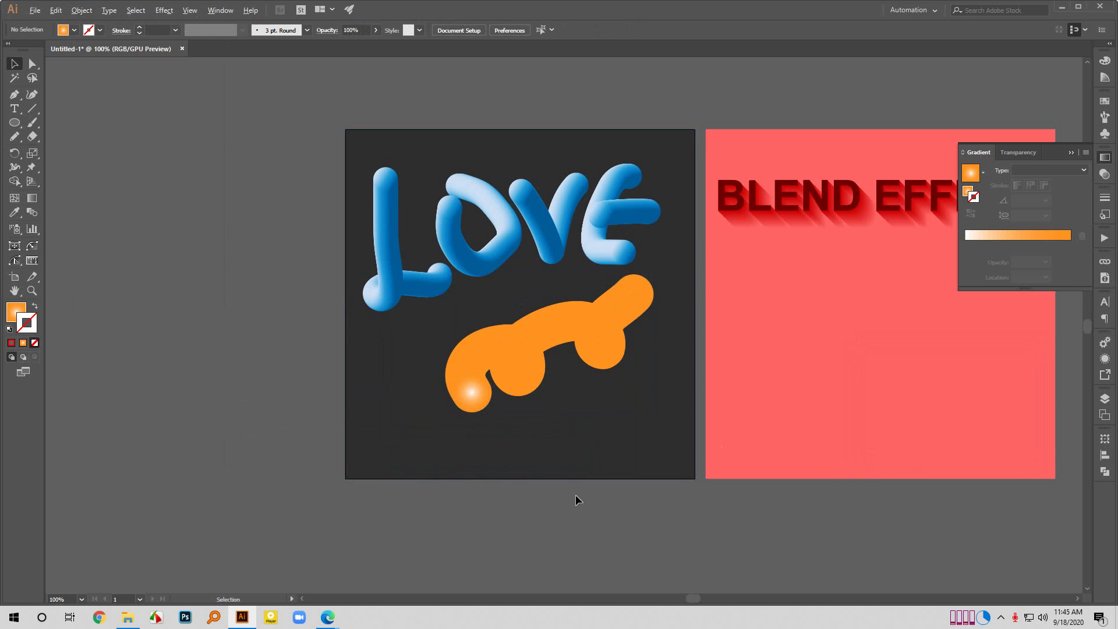
# Delete the looping orange blend below the LOVE lettering.
pyautogui.scroll(-1, 576, 496)
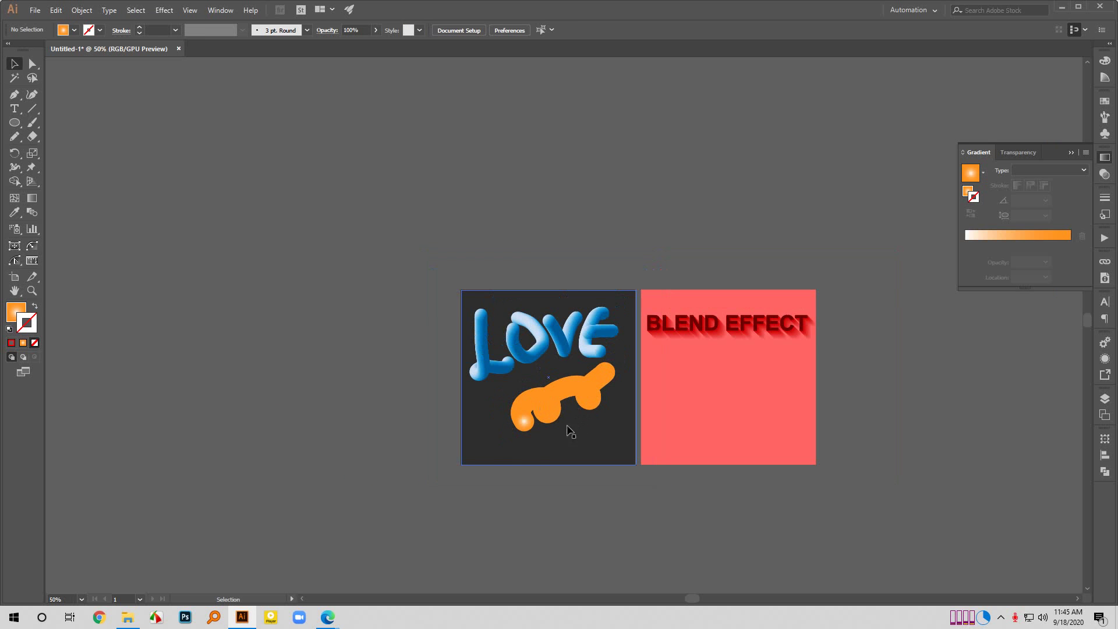
pyautogui.scroll(-1, 565, 411)
pyautogui.scroll(3, 576, 443)
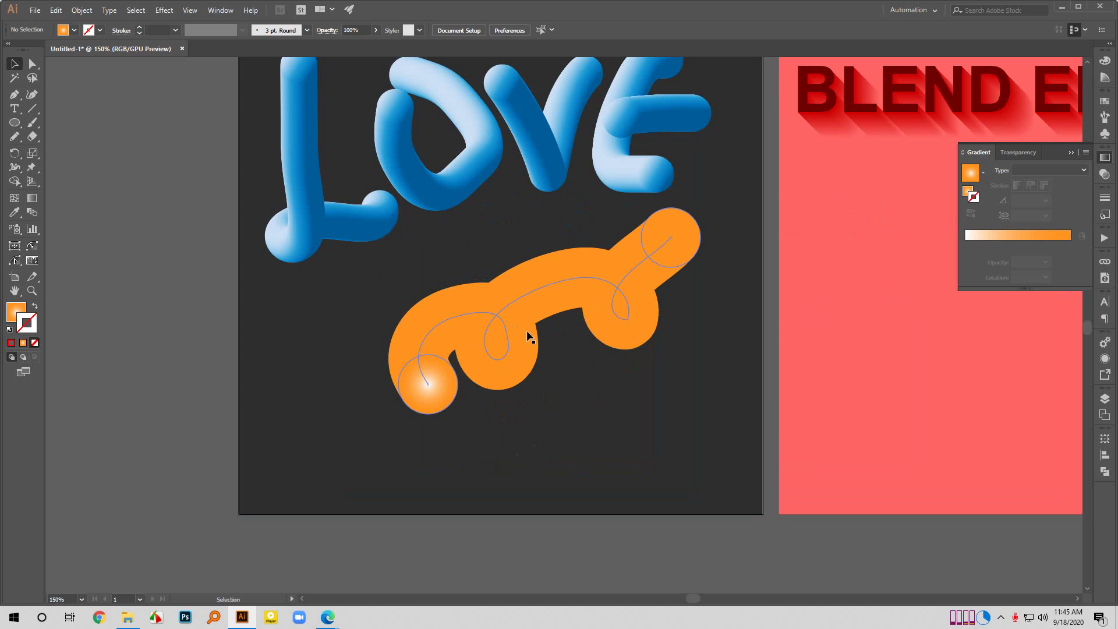
pyautogui.click(535, 291)
pyautogui.press('Delete')
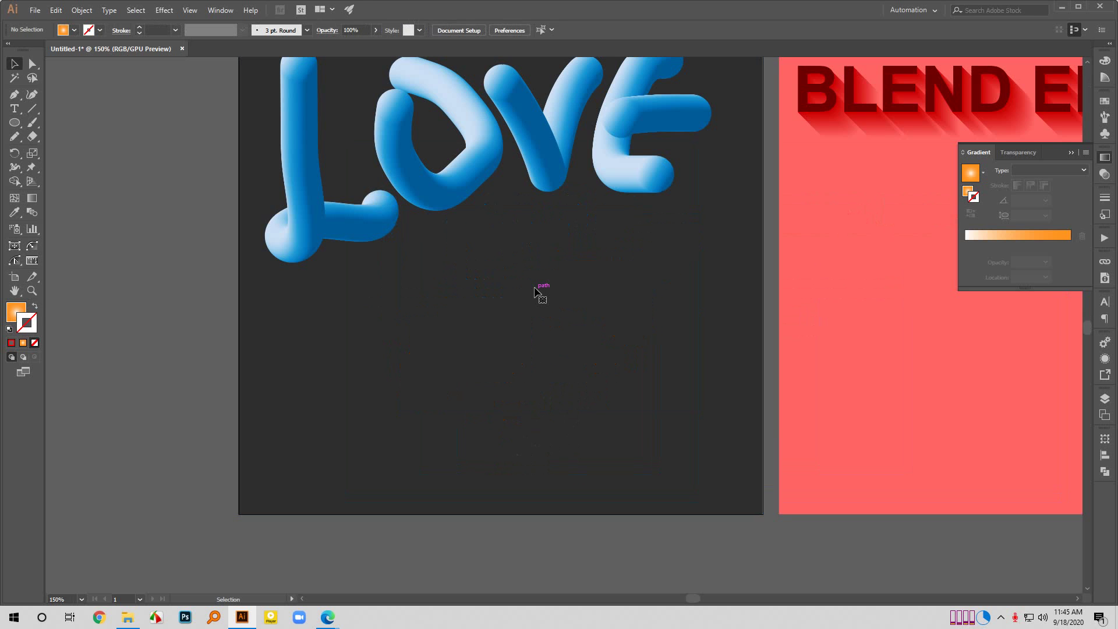
pyautogui.scroll(-2, 384, 485)
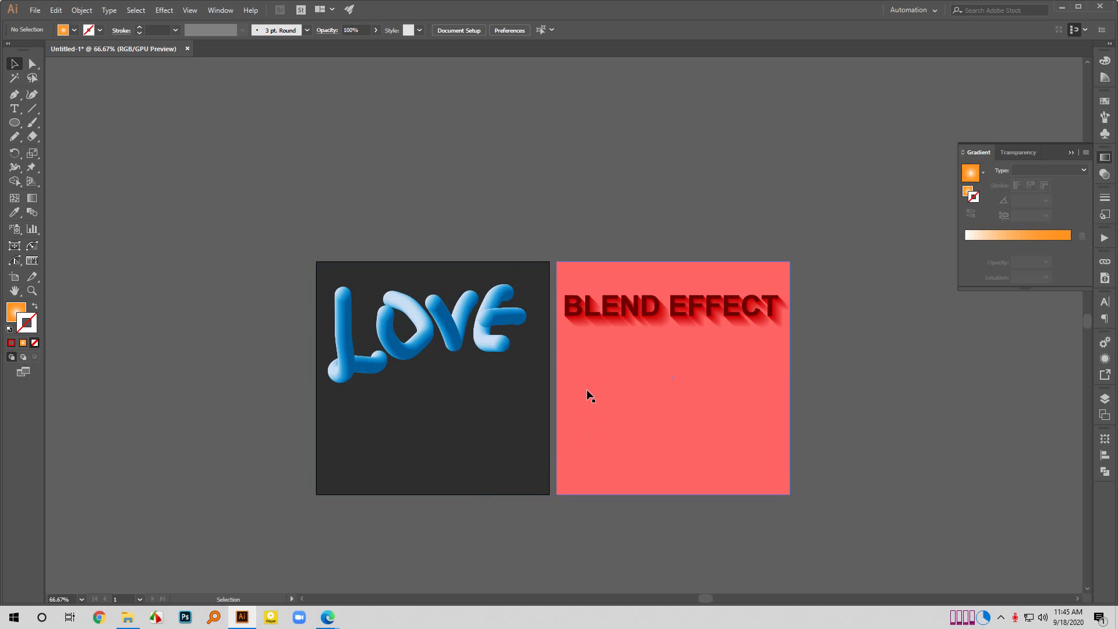
pyautogui.scroll(-2, 507, 406)
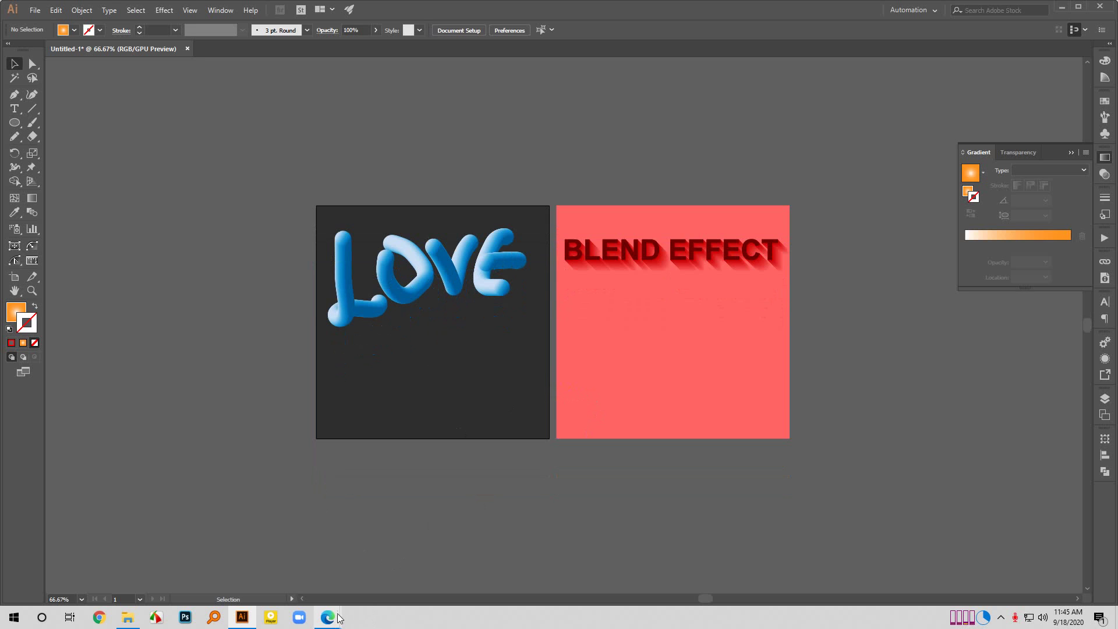
# Switch to the Edge browser and search Google Images for "mascot logo" in a new tab.
pyautogui.moveTo(332, 620)
pyautogui.click(264, 567)
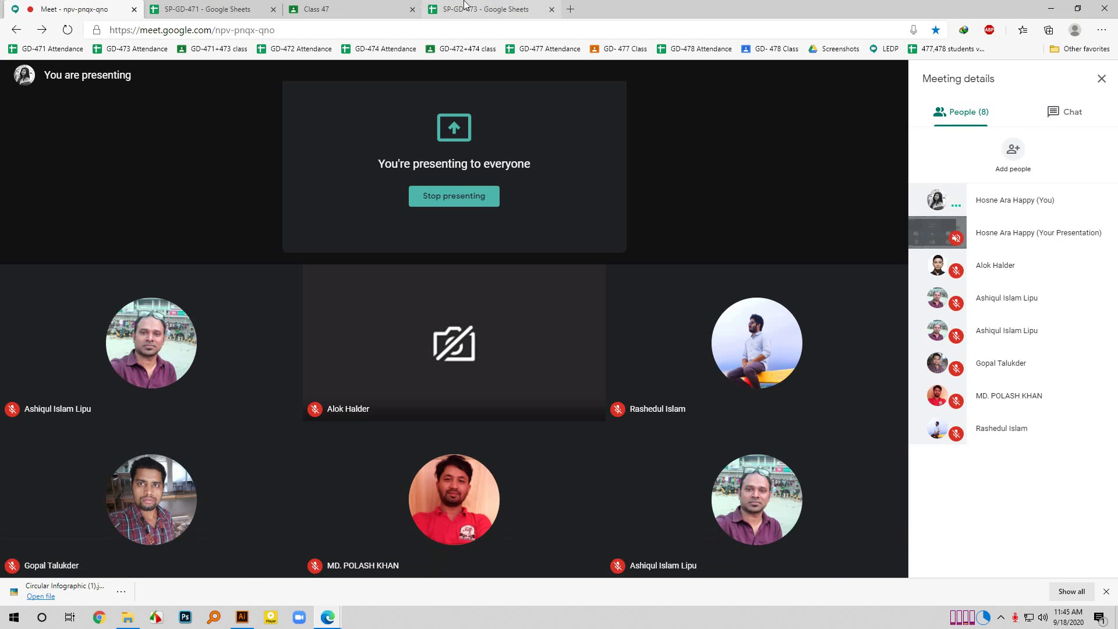
pyautogui.click(570, 9)
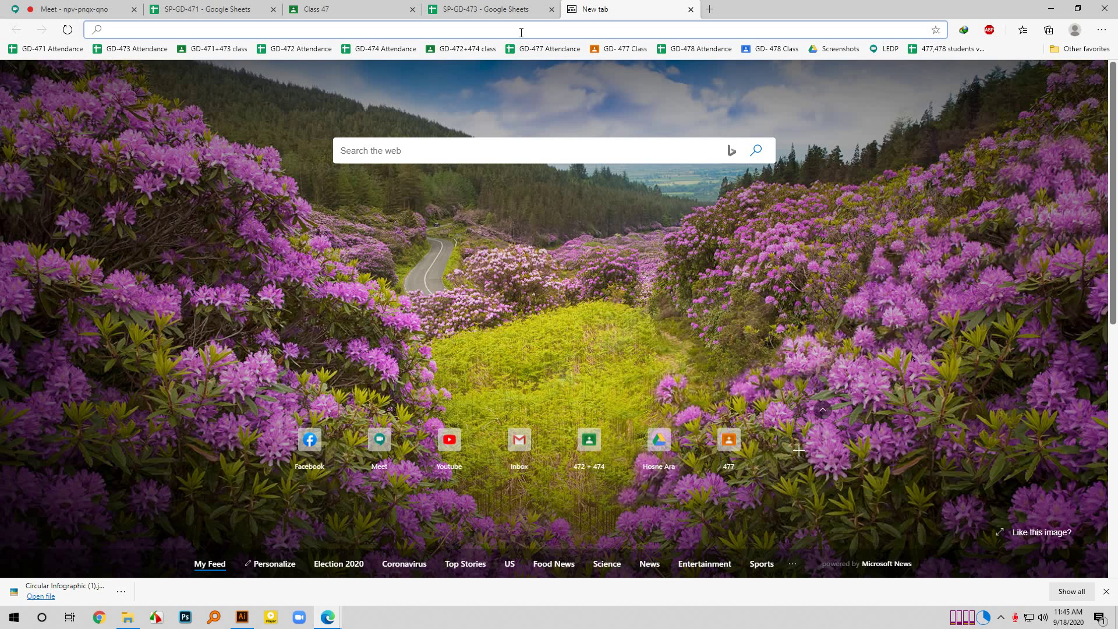
pyautogui.write('Mos')
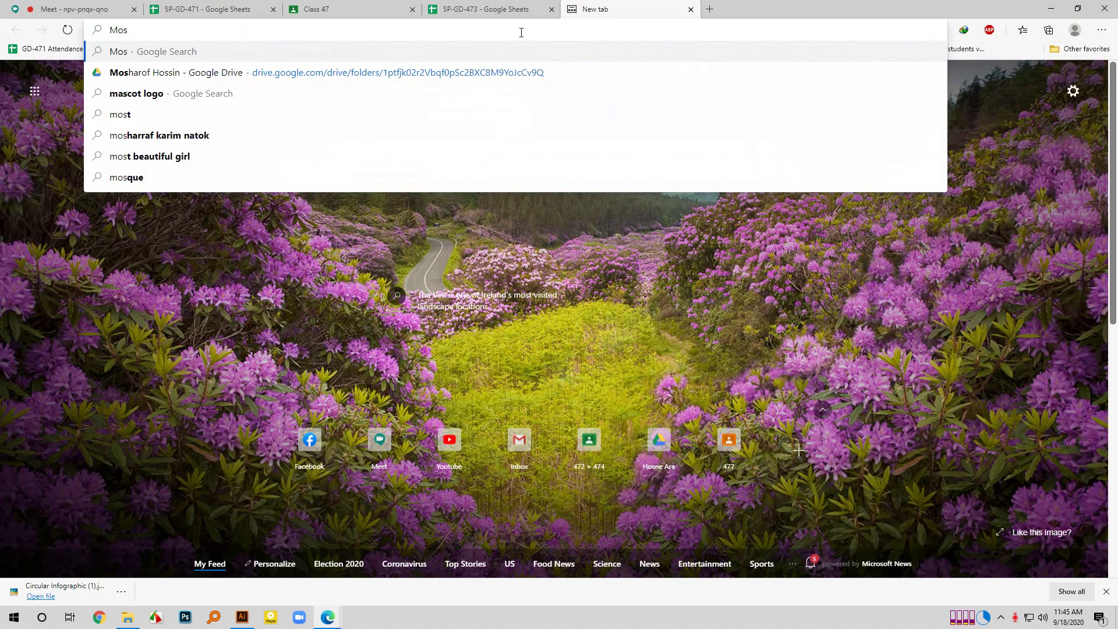
pyautogui.click(166, 93)
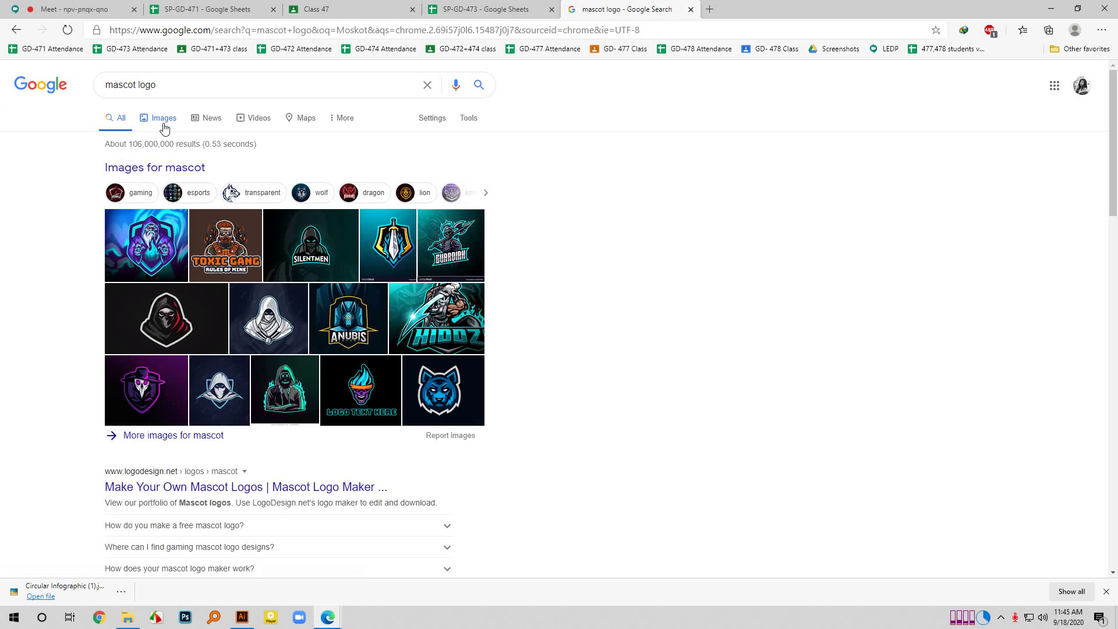
pyautogui.click(164, 129)
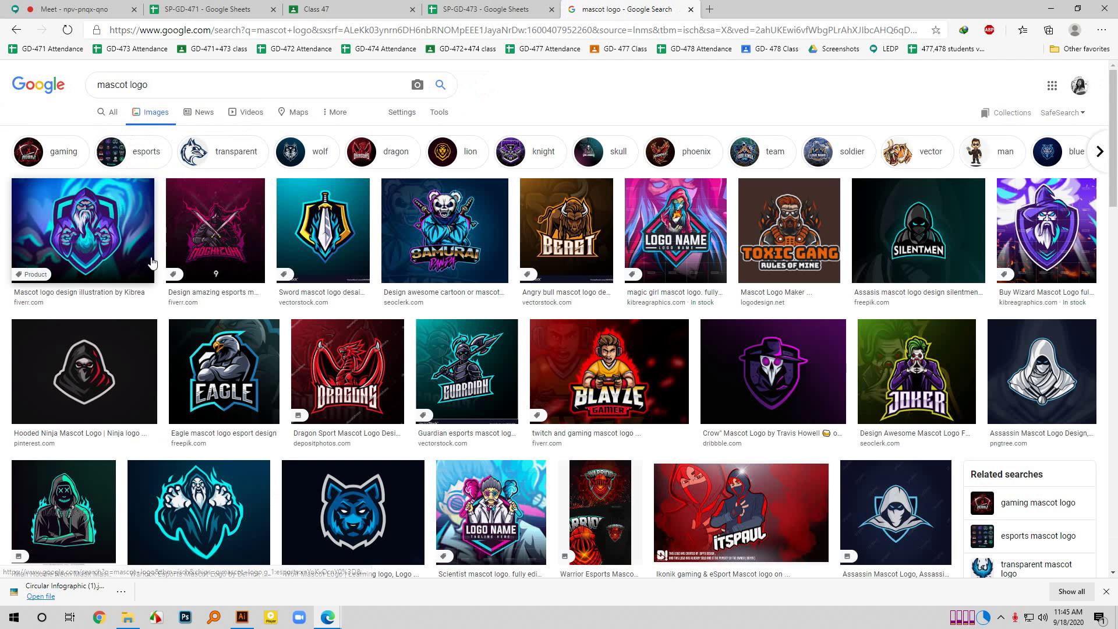
# Preview the blue wolf and purple crow mascot logos and look through their related images.
pyautogui.scroll(-3, 349, 373)
pyautogui.click(354, 369)
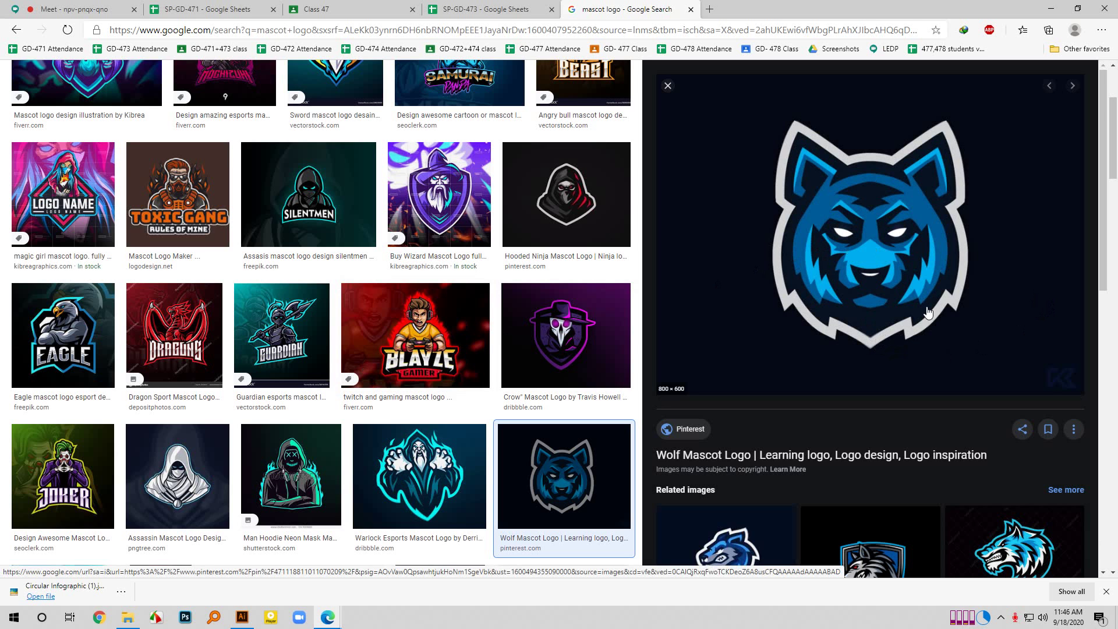
pyautogui.scroll(-9, 908, 332)
pyautogui.scroll(-3, 406, 320)
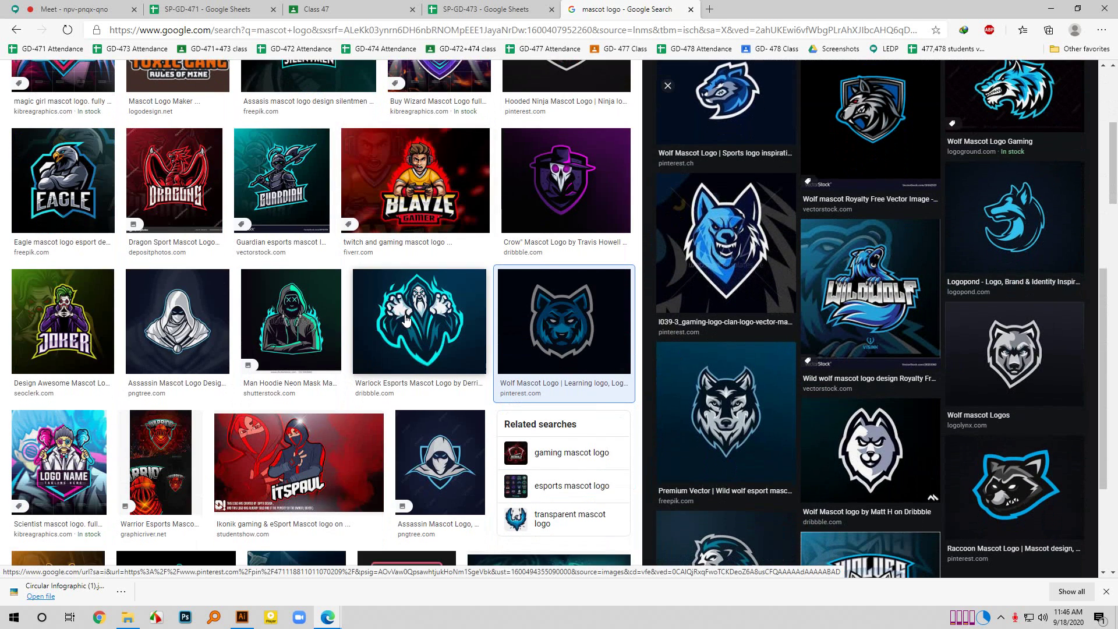
pyautogui.click(574, 200)
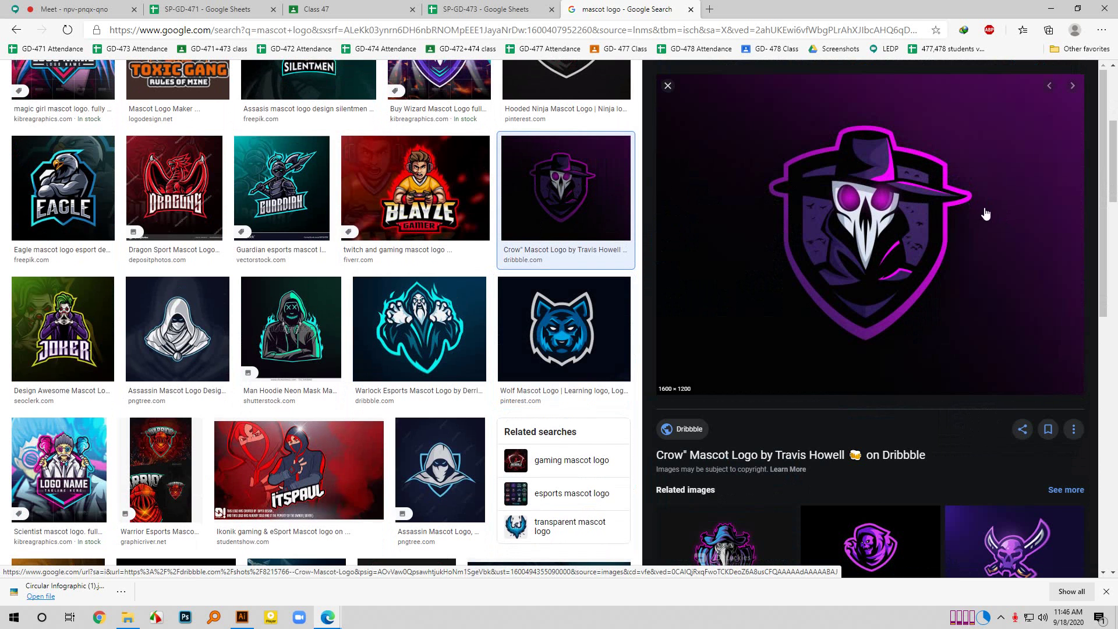
pyautogui.scroll(-5, 937, 388)
pyautogui.scroll(-6, 258, 313)
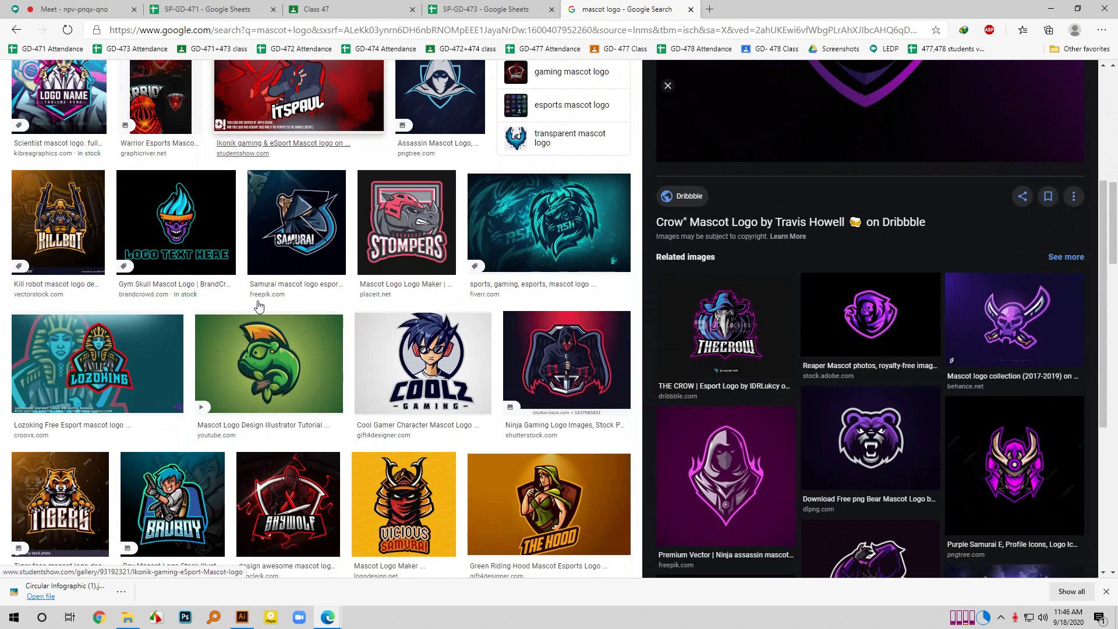
# Examine the green Illustrator tutorial mascot and The Hood esports logo together with their related designs.
pyautogui.click(260, 367)
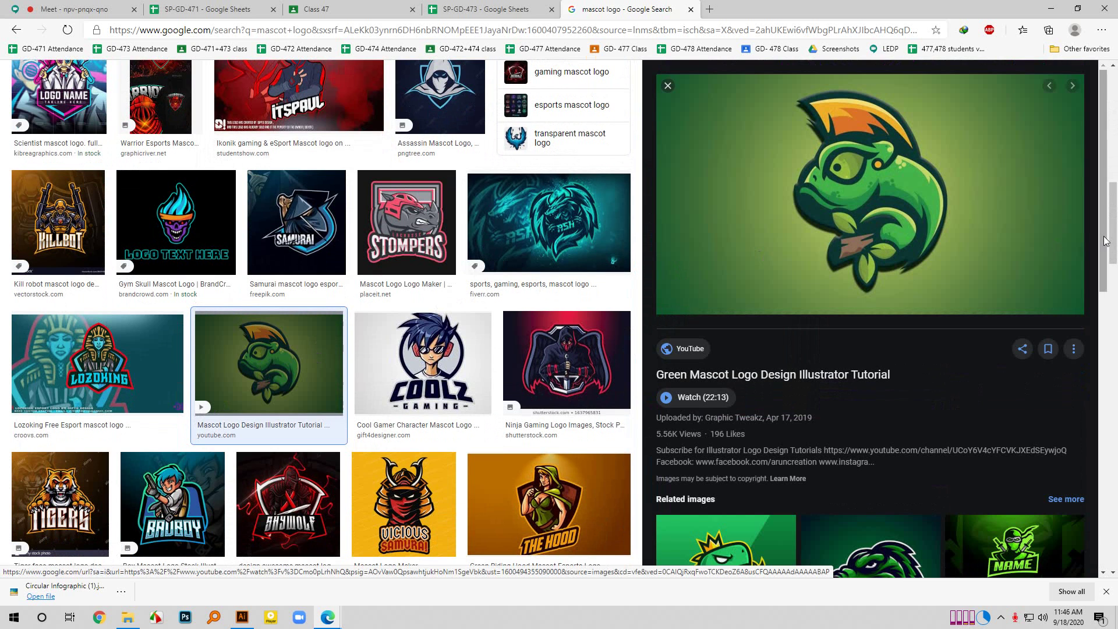
pyautogui.scroll(-8, 687, 336)
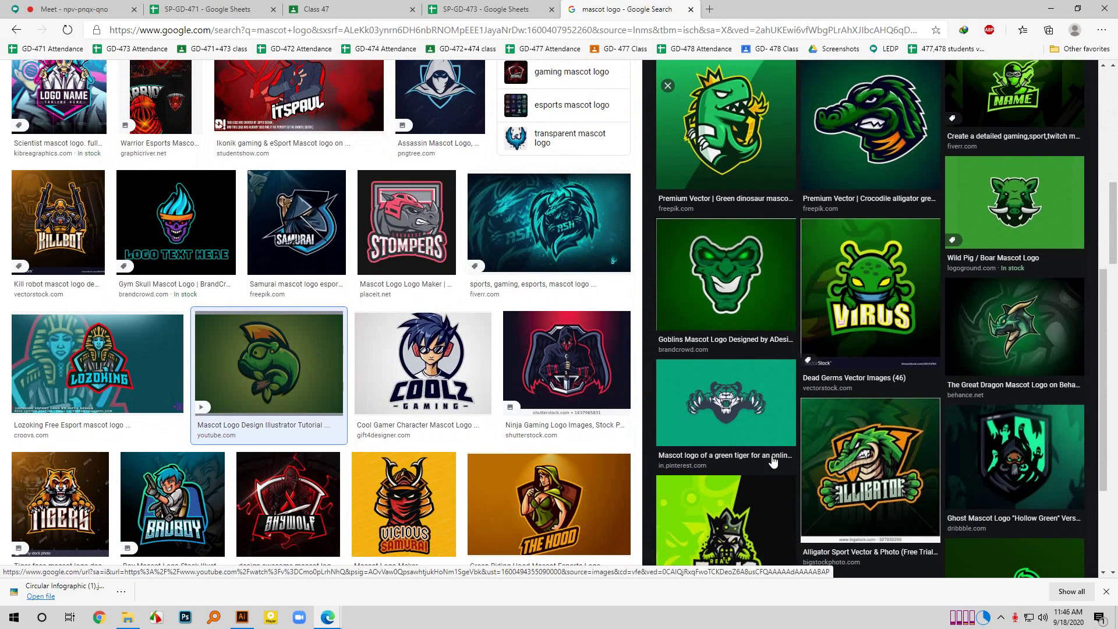
pyautogui.scroll(-2, 772, 461)
pyautogui.scroll(-3, 509, 424)
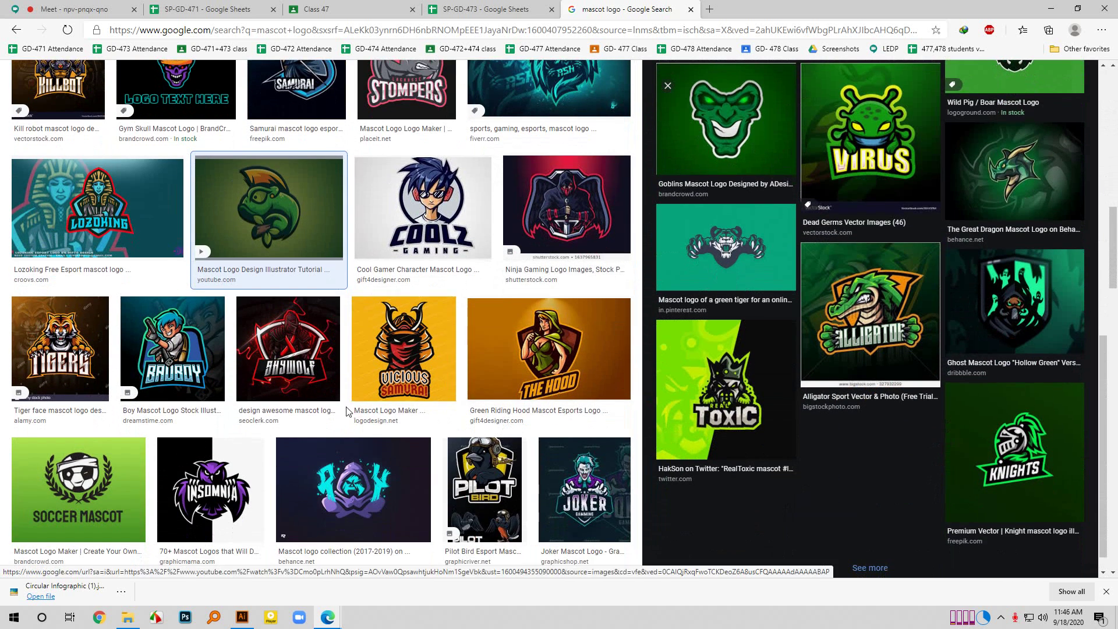
pyautogui.click(558, 349)
pyautogui.scroll(-5, 886, 332)
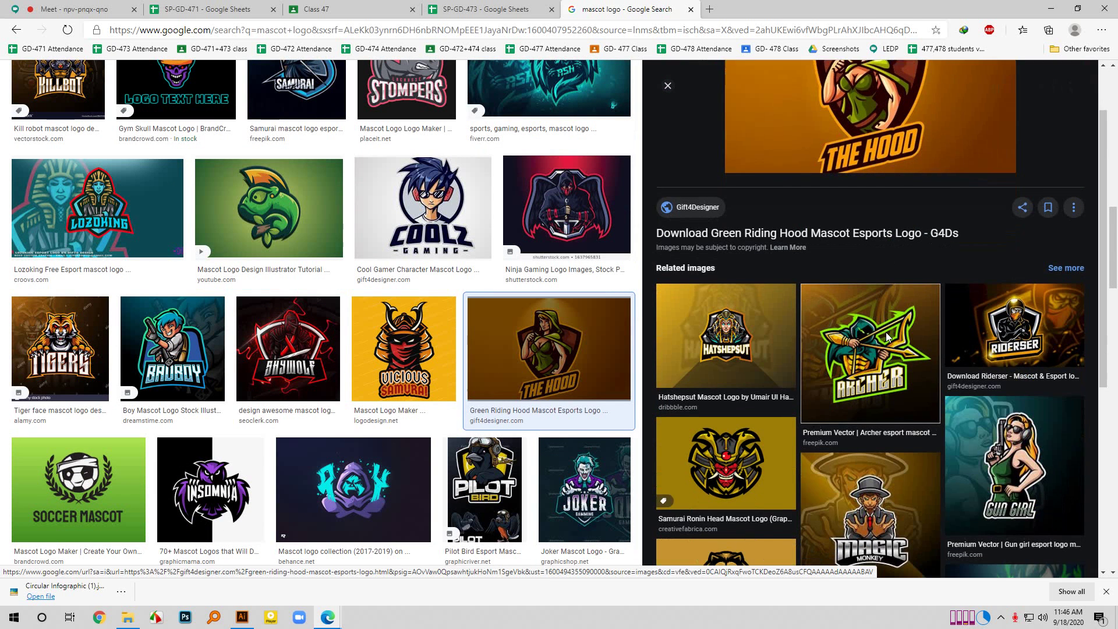
pyautogui.scroll(-4, 885, 346)
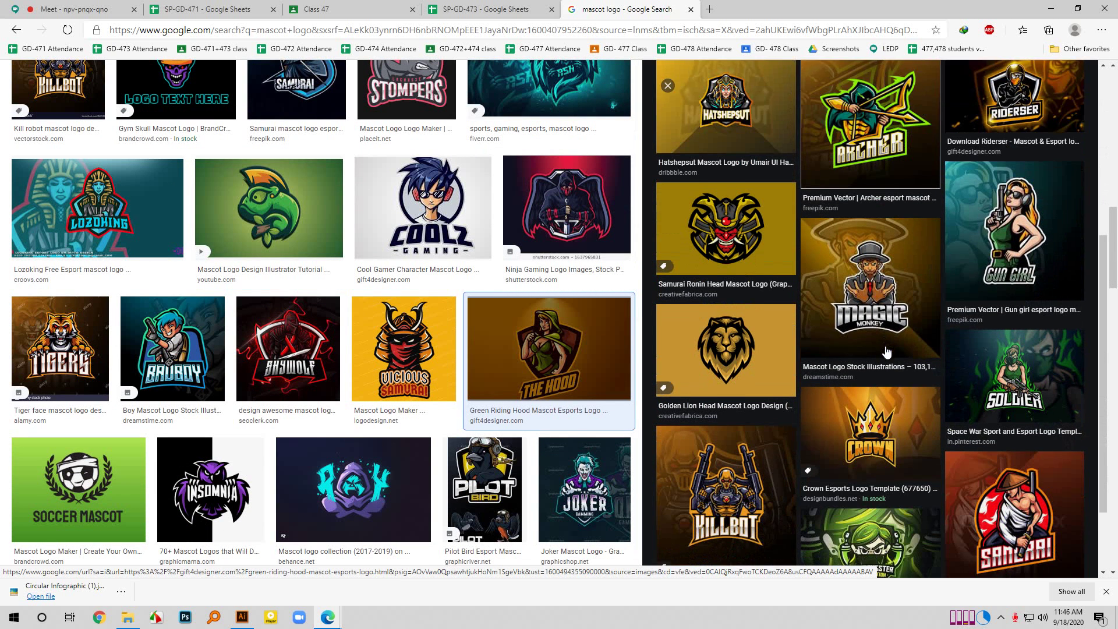
# View the golden lion head and Lions United logos and browse similar lion mascots.
pyautogui.click(762, 296)
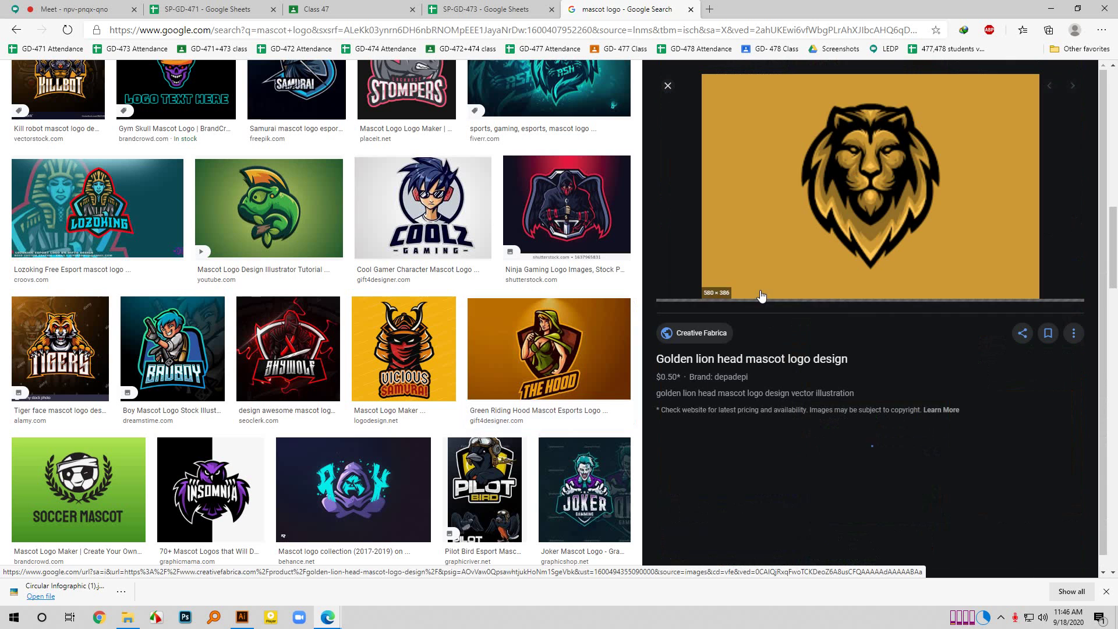
pyautogui.scroll(-3, 755, 320)
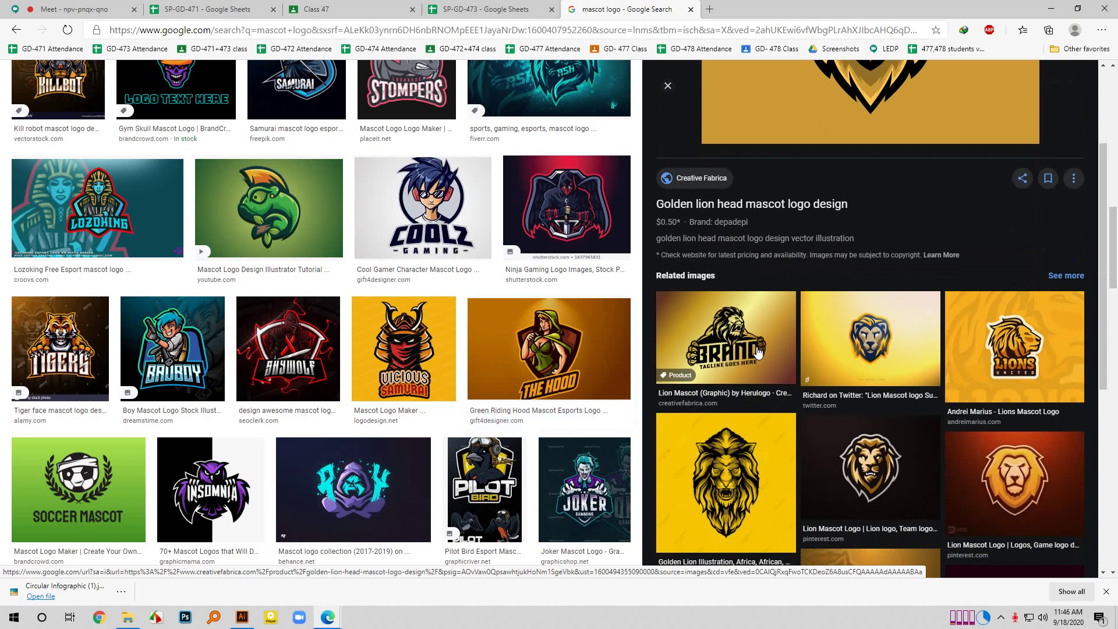
pyautogui.click(1075, 349)
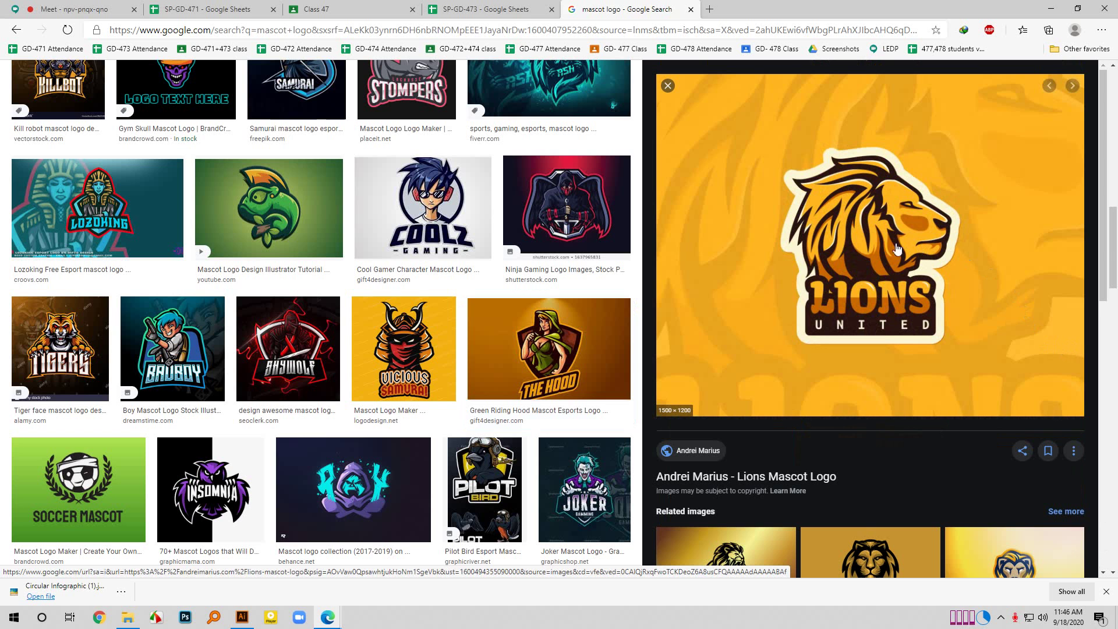
pyautogui.scroll(-8, 943, 337)
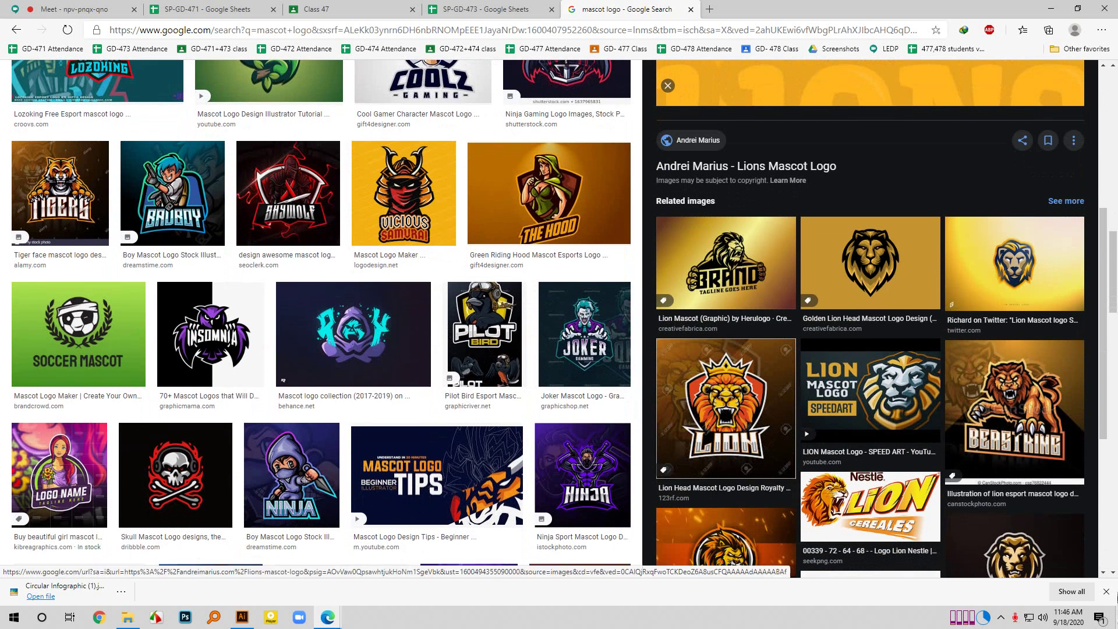
# Inspect the Insomnia owl logo and the related purple owl mascot, including similar designs.
pyautogui.click(211, 335)
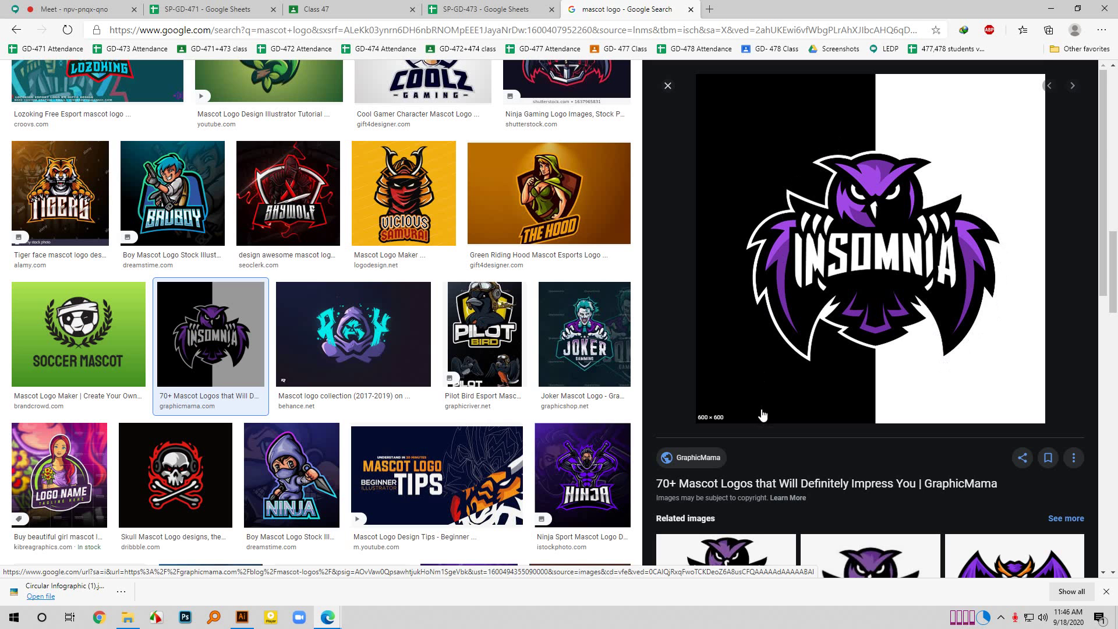
pyautogui.scroll(-8, 760, 414)
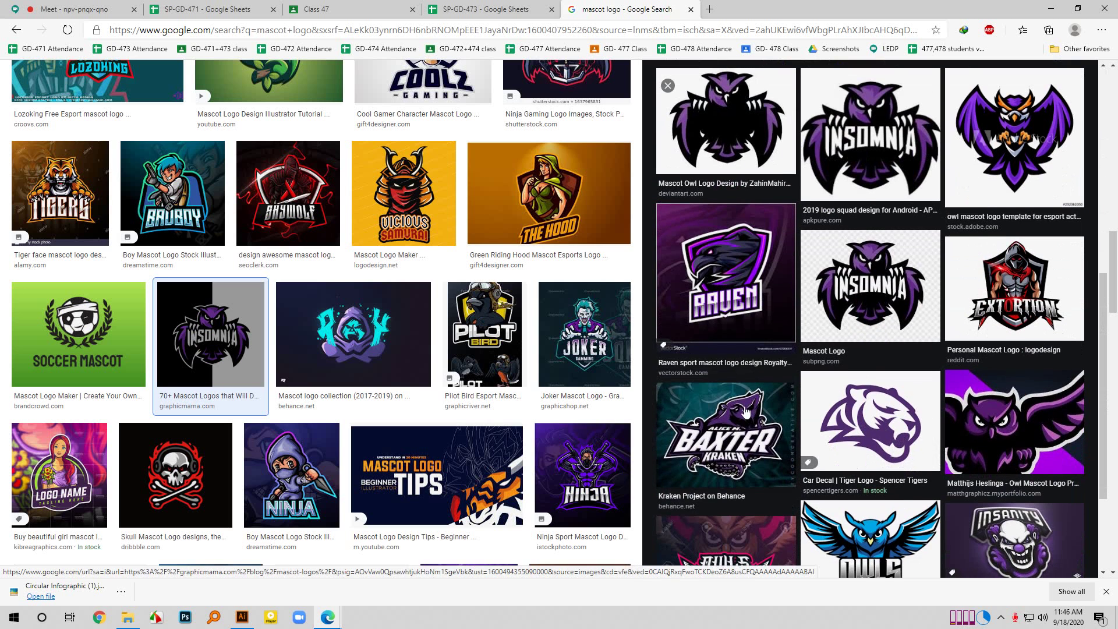
pyautogui.click(1014, 422)
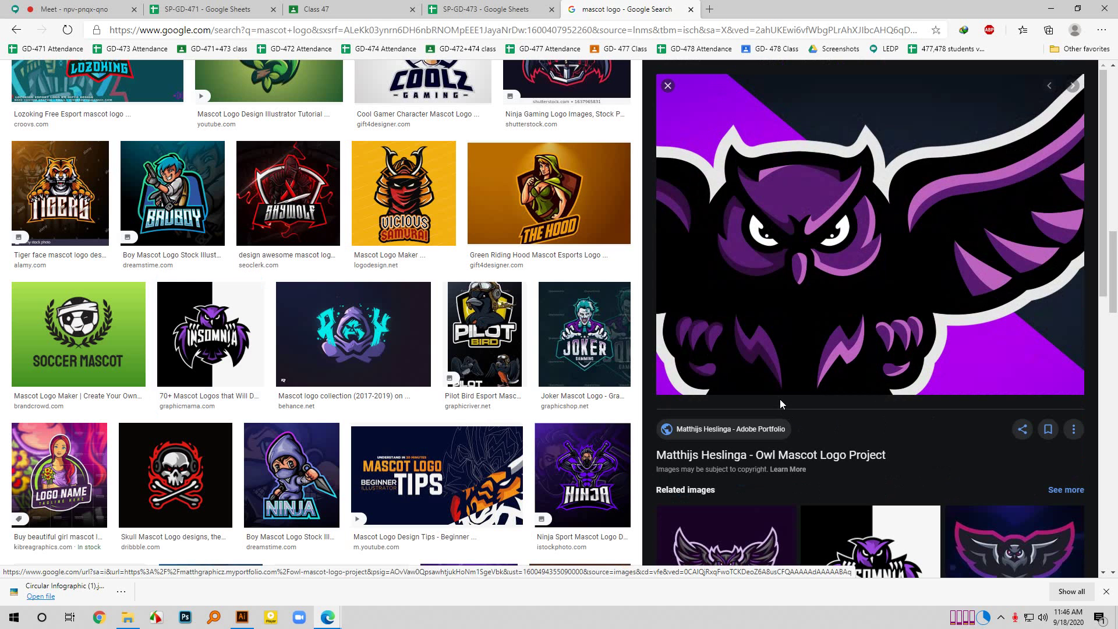
pyautogui.scroll(-7, 239, 384)
pyautogui.scroll(-3, 239, 385)
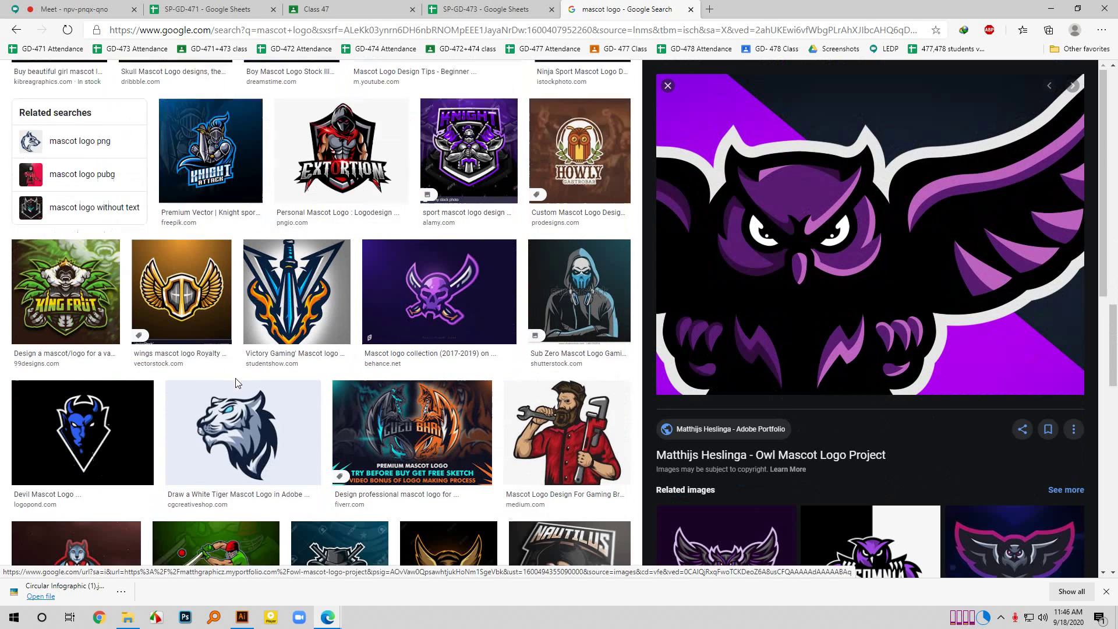
# Preview the blue devil mascot and the BrandCrowd robot shield logo while browsing further mascot results.
pyautogui.click(192, 361)
pyautogui.click(123, 358)
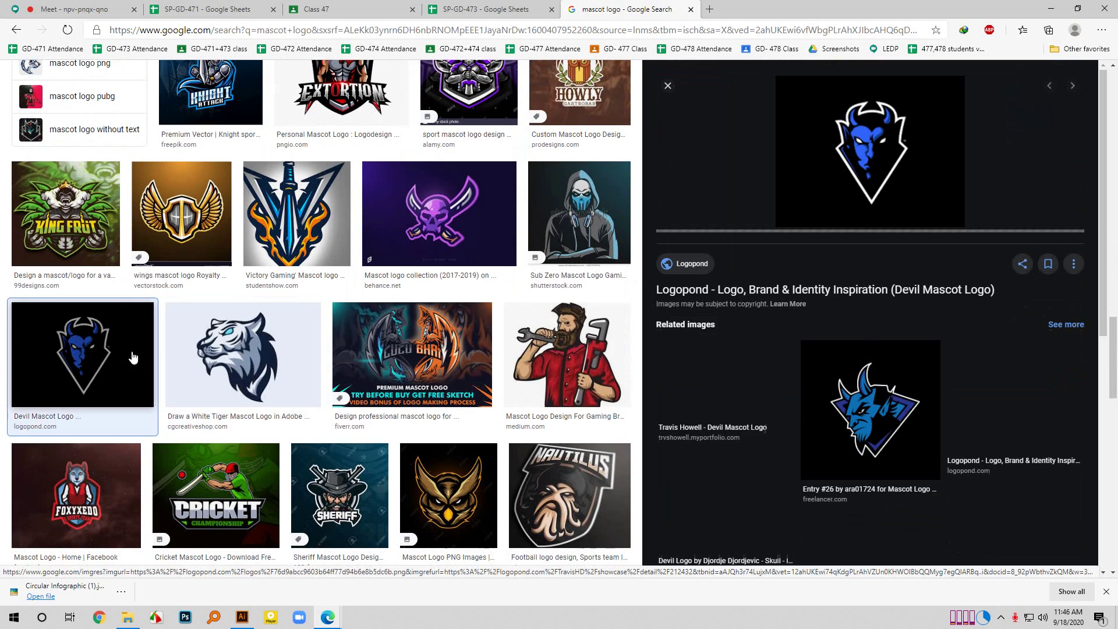
pyautogui.scroll(-5, 132, 359)
pyautogui.scroll(-4, 325, 361)
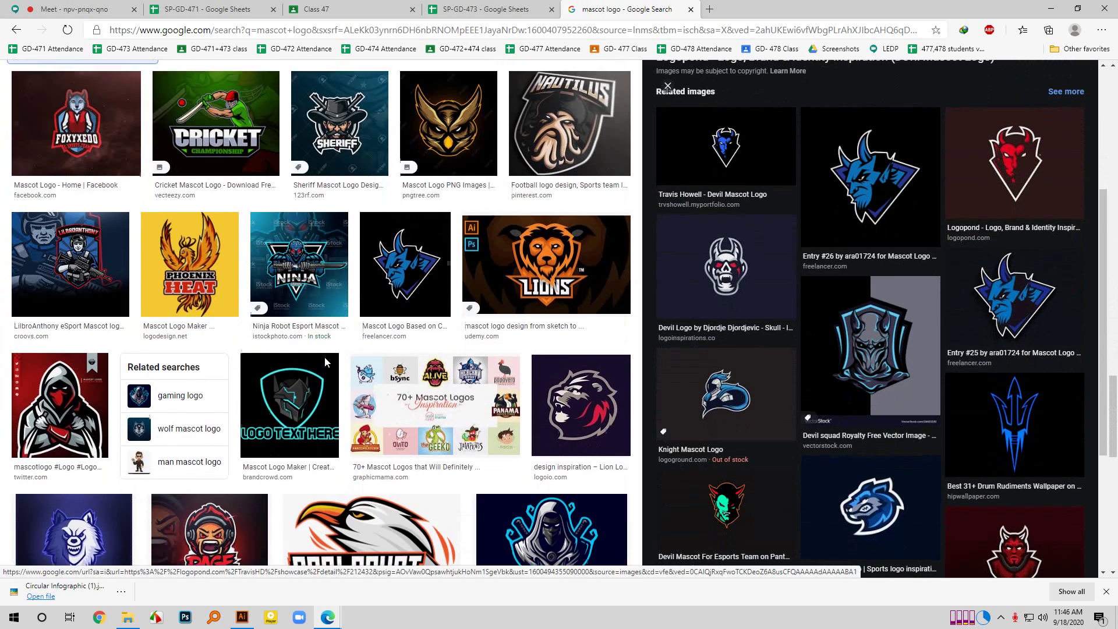
pyautogui.scroll(-2, 287, 299)
pyautogui.click(287, 299)
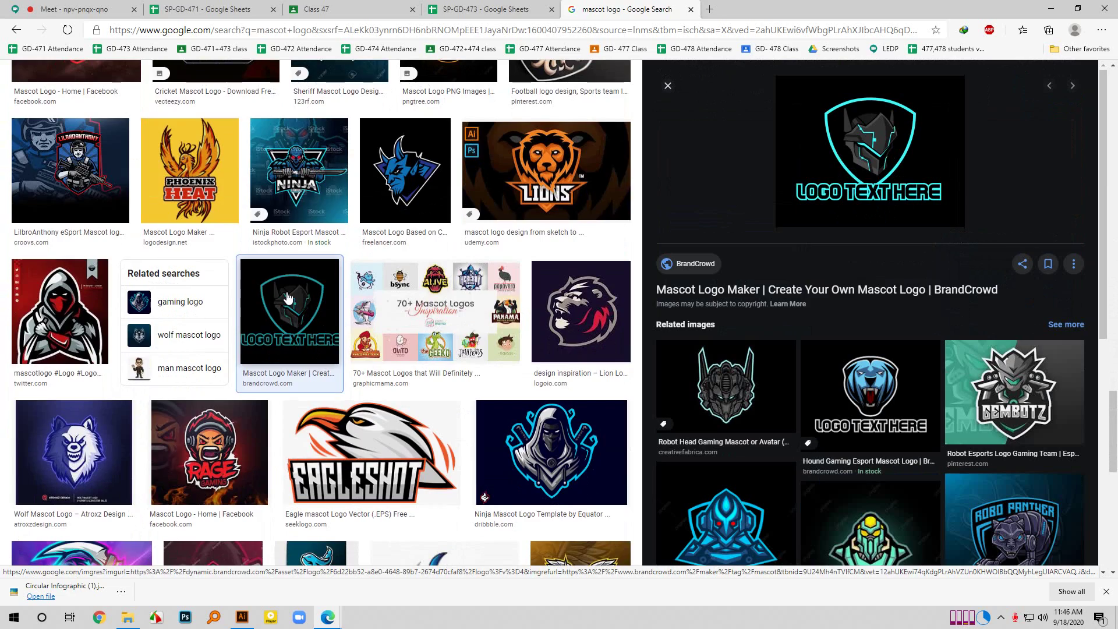
pyautogui.scroll(-15, 290, 298)
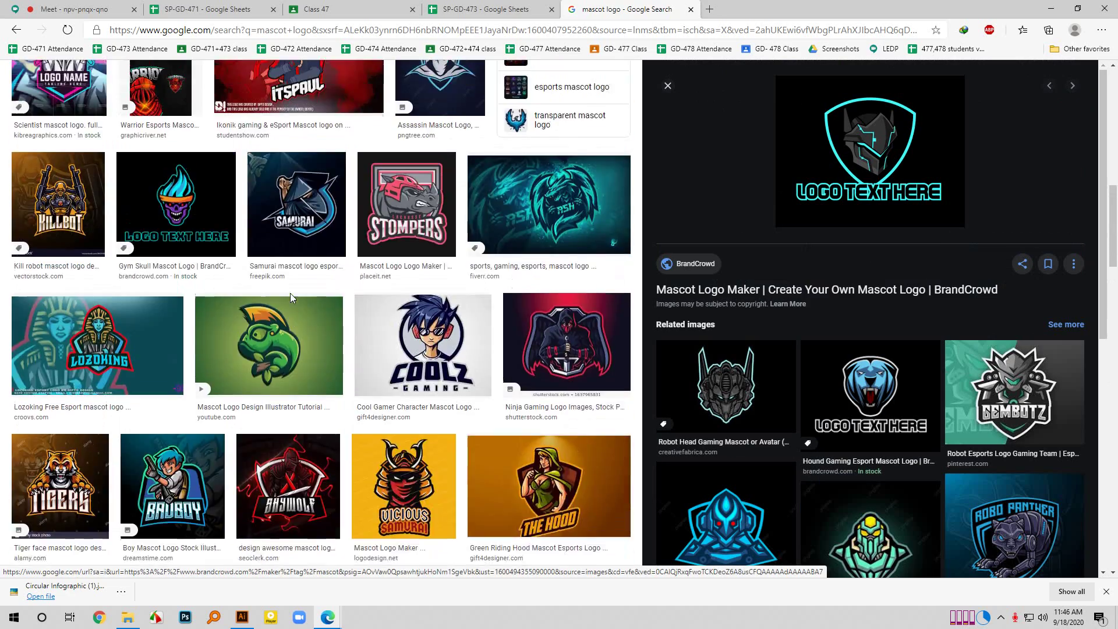
# Switch to the Google Meet call and stop presenting the screen to everyone.
pyautogui.scroll(6, 290, 299)
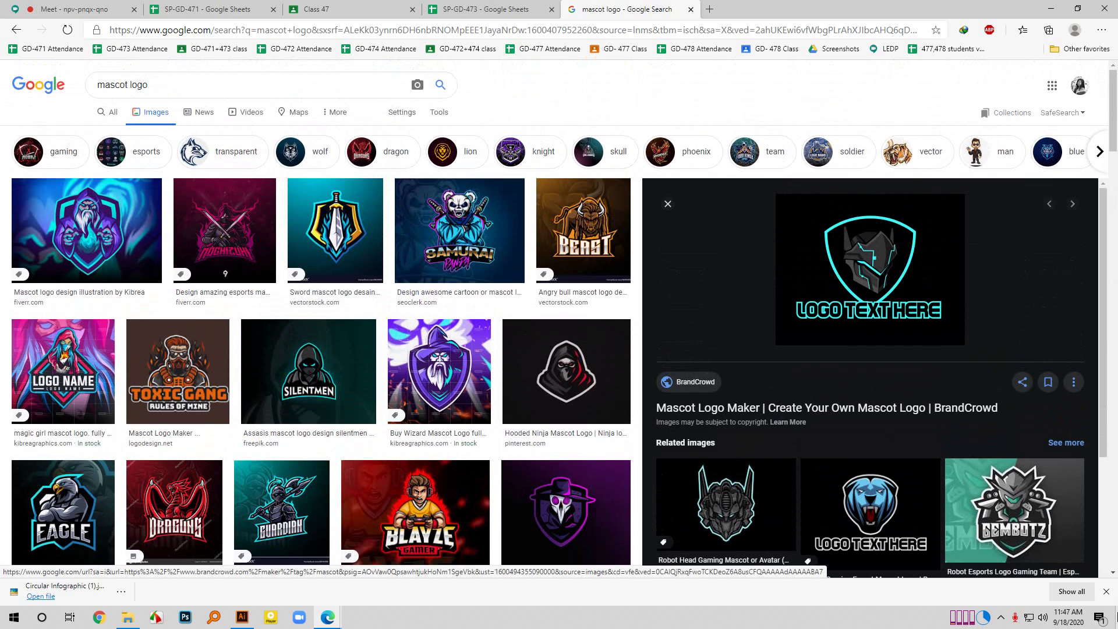
pyautogui.click(75, 9)
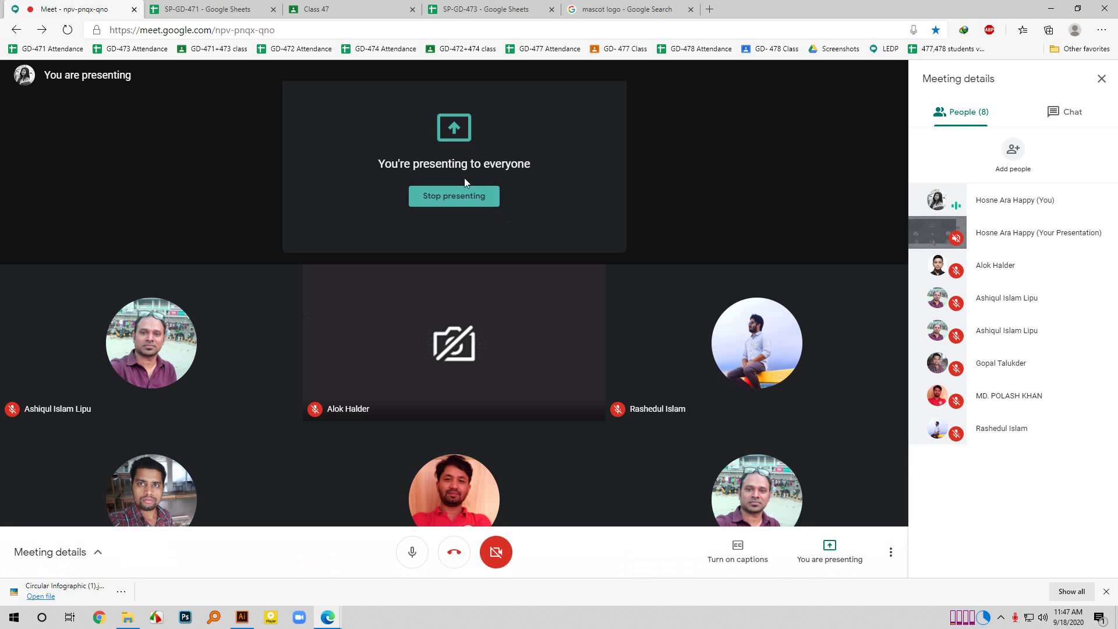
pyautogui.click(472, 196)
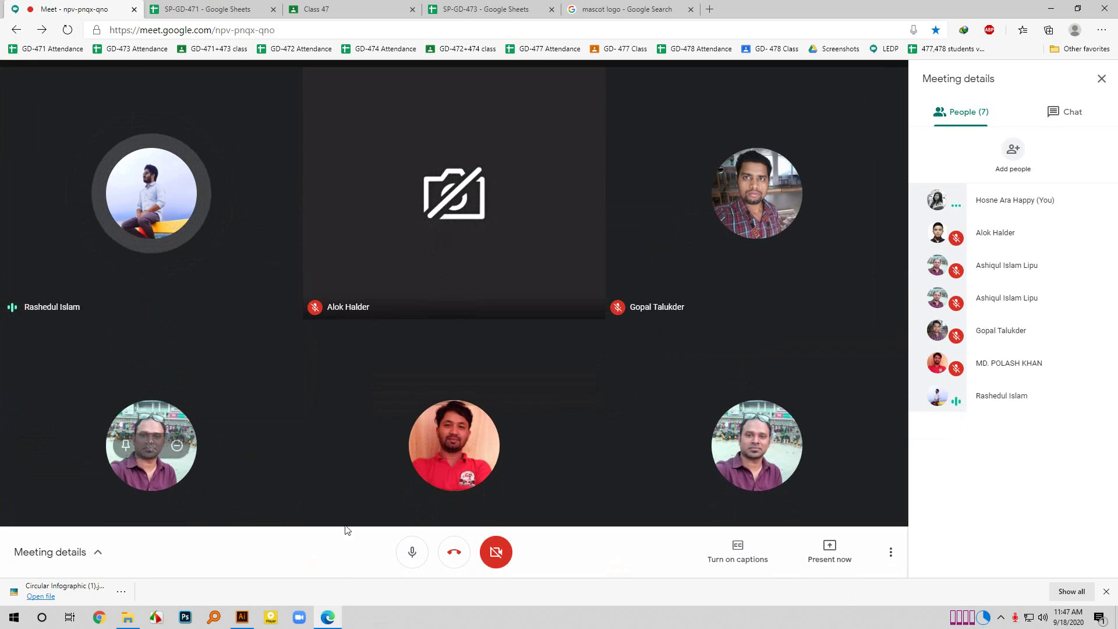
# Pin the participant's shared Illustrator presentation to the screen and hide the meeting details.
pyautogui.moveTo(996, 592)
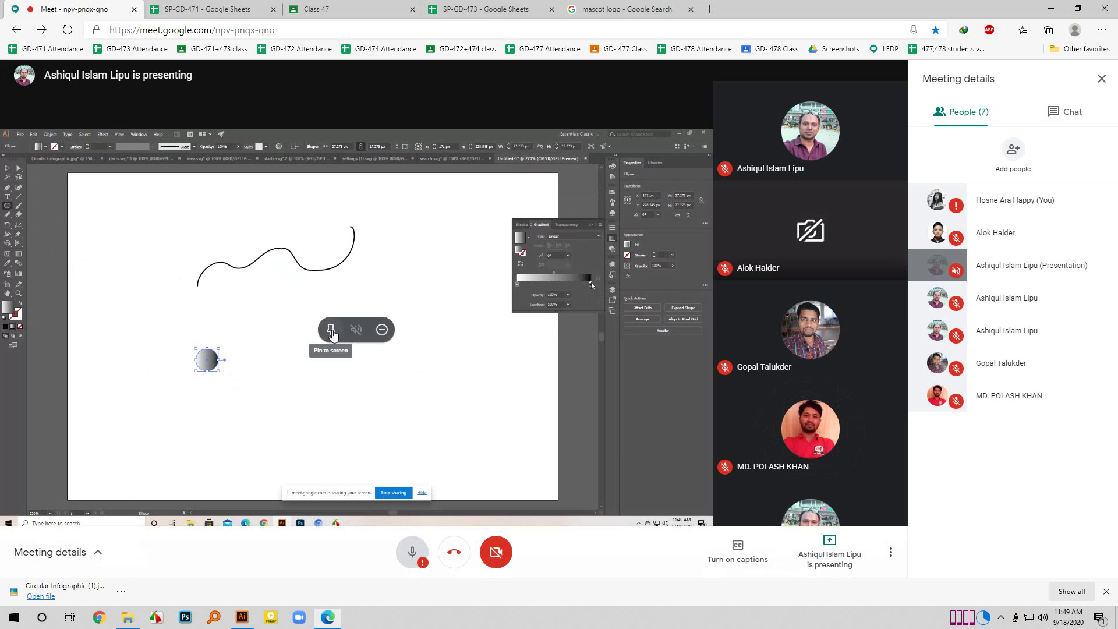
pyautogui.click(332, 332)
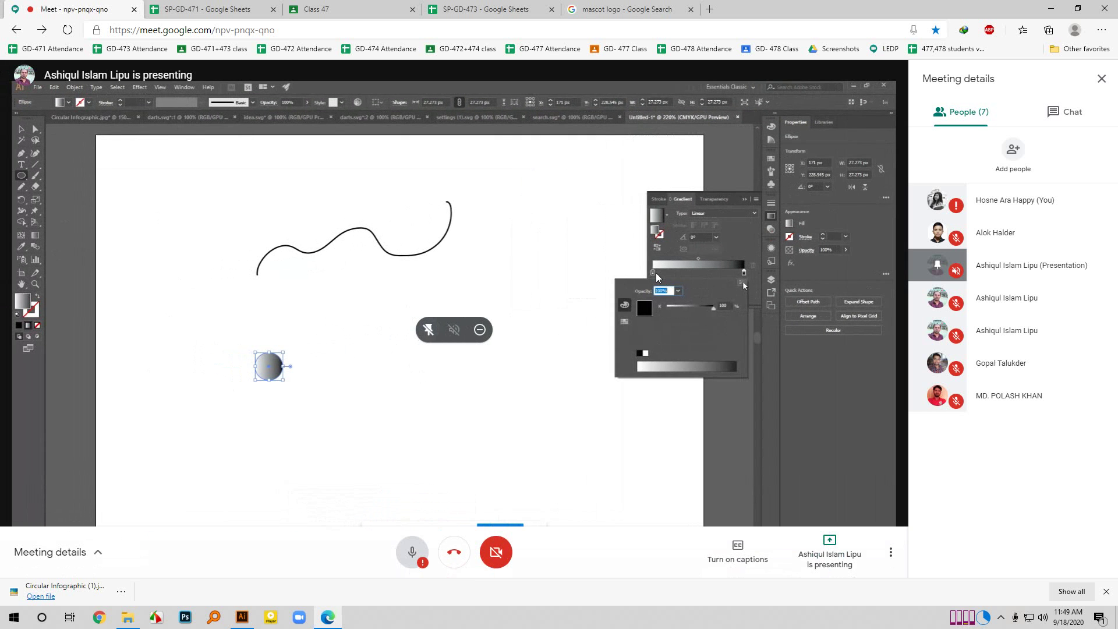
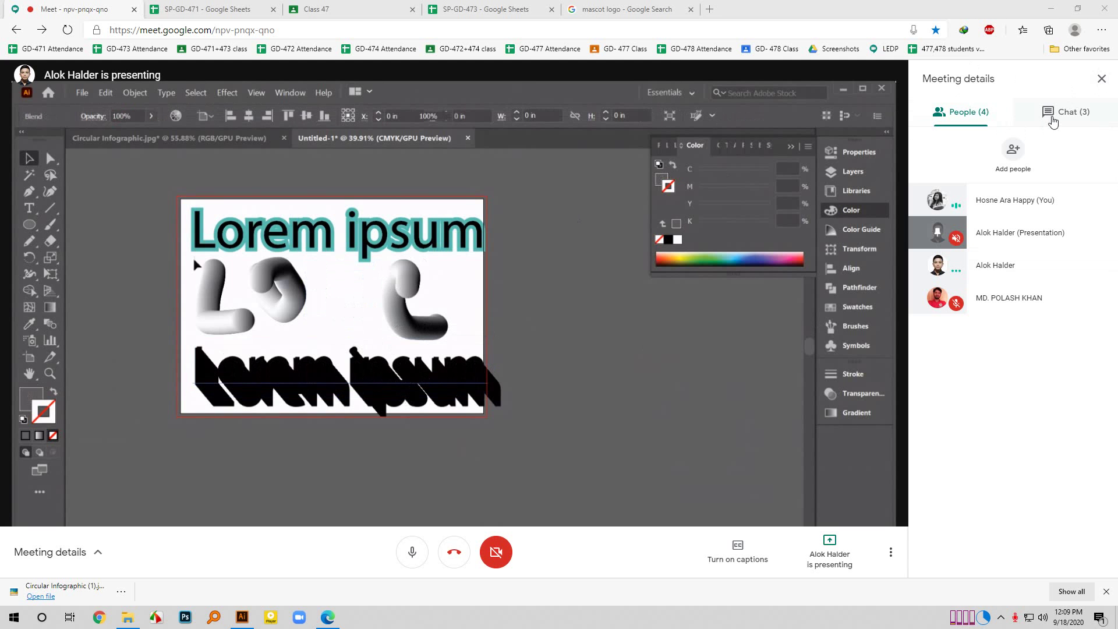
pyautogui.click(1102, 79)
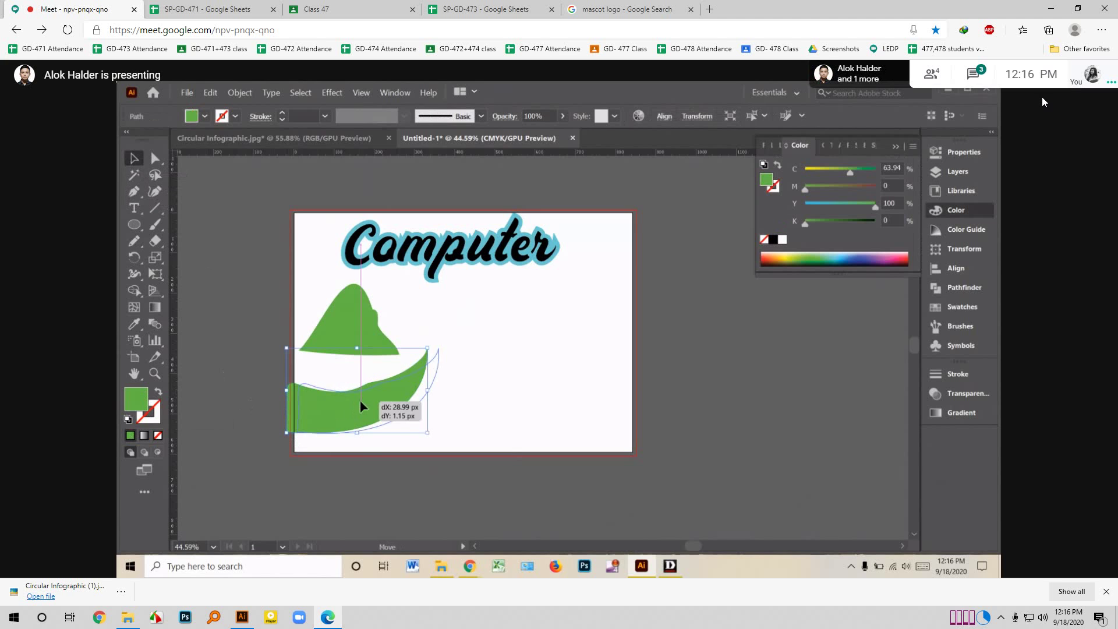
# Bring up the detailed Simplify options for the lower green curved shape.
pyautogui.click(464, 414)
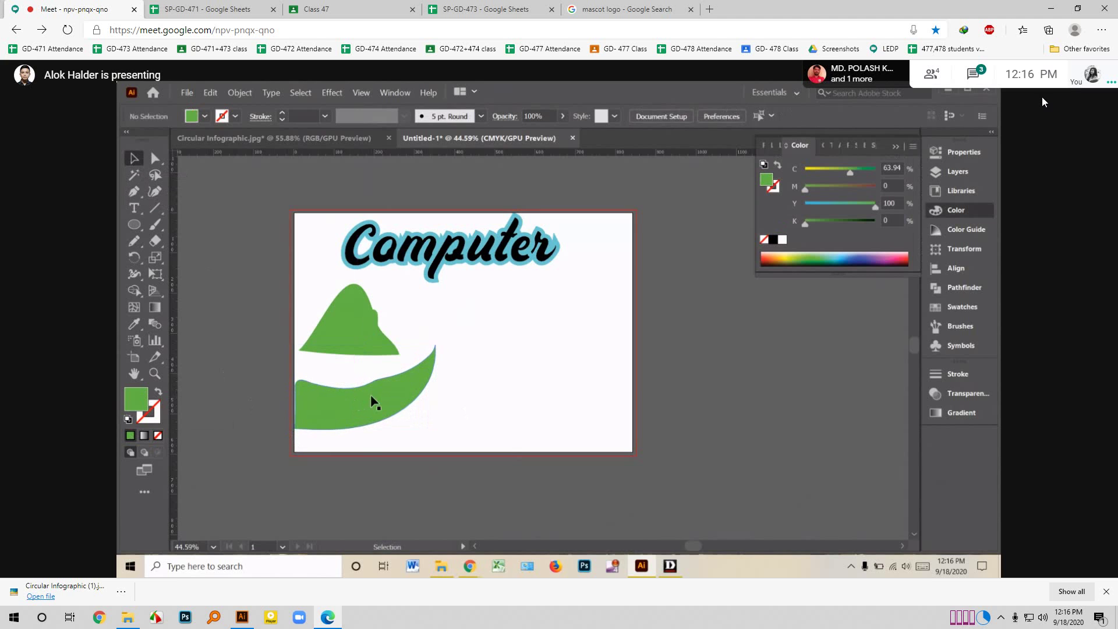
pyautogui.click(374, 399)
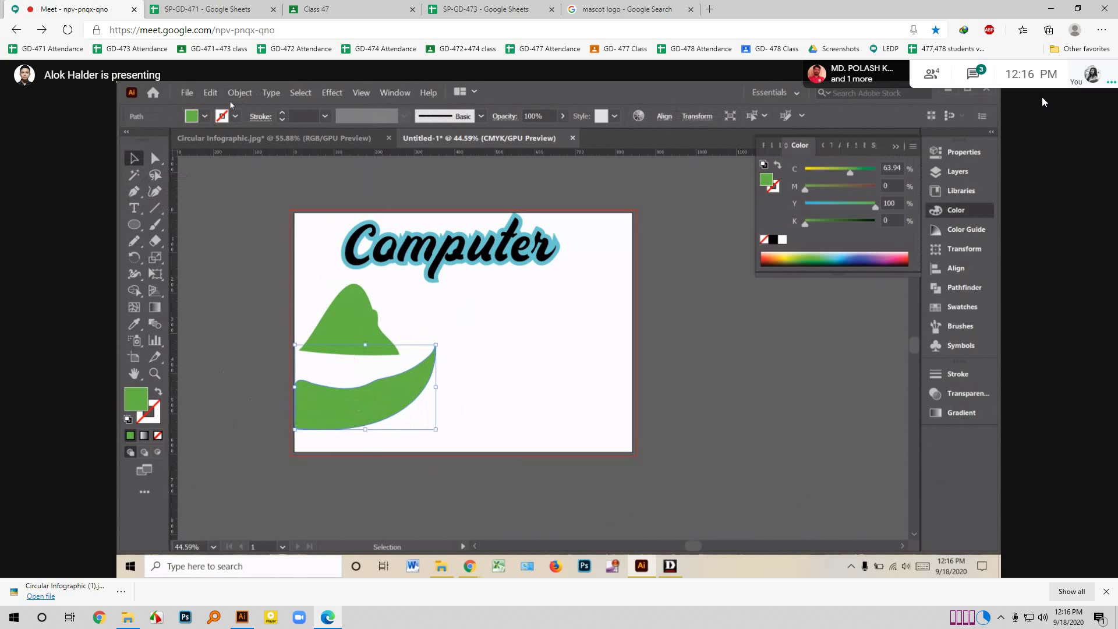
pyautogui.click(239, 92)
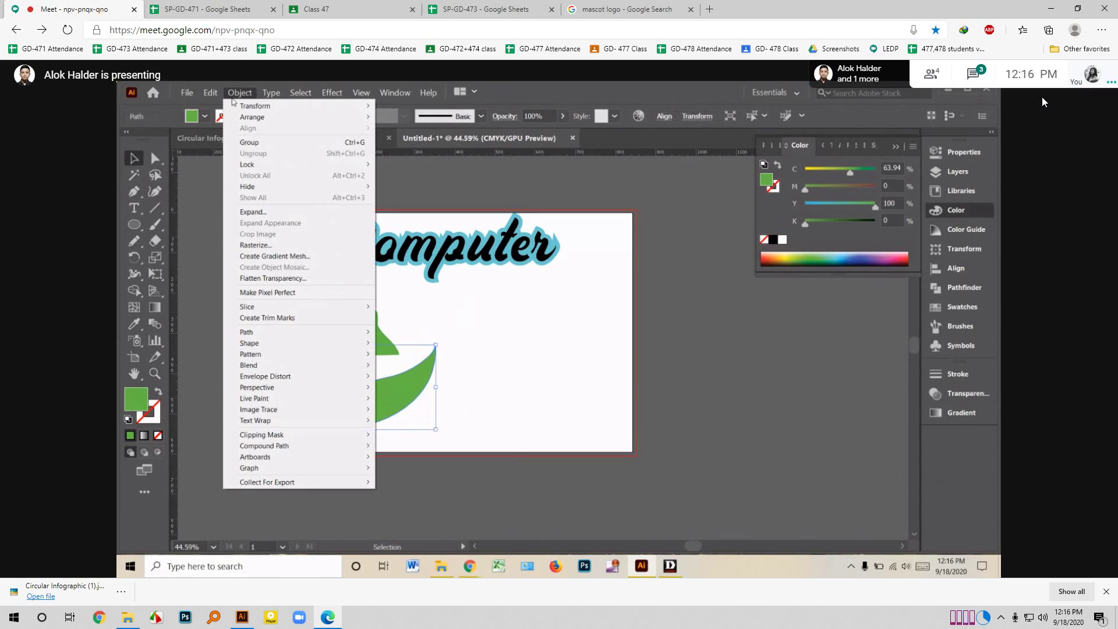
pyautogui.moveTo(349, 332)
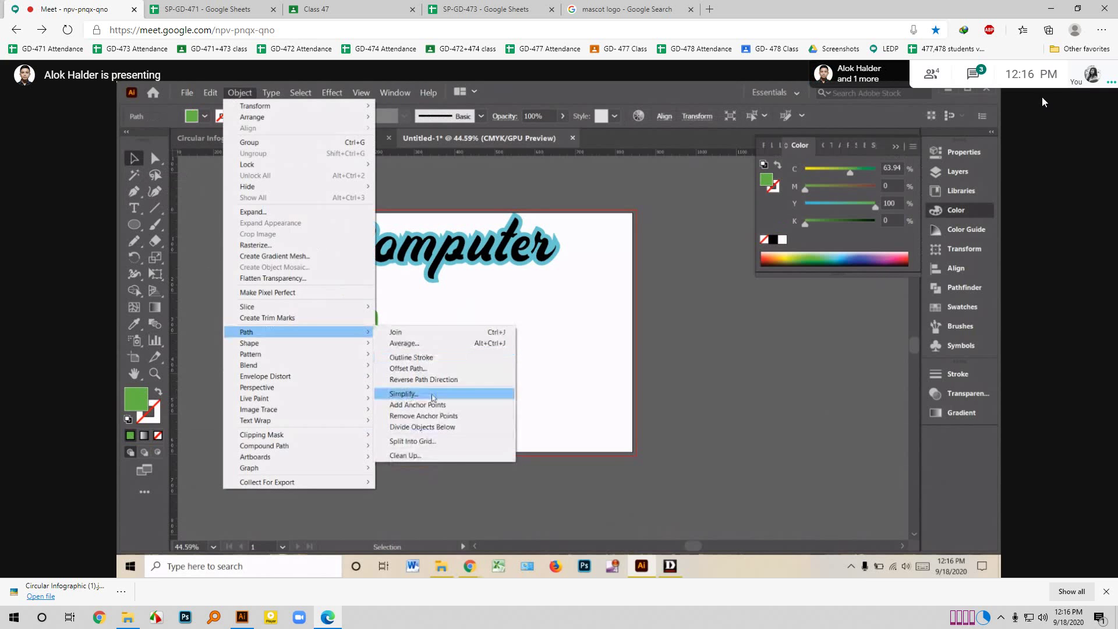
pyautogui.click(433, 396)
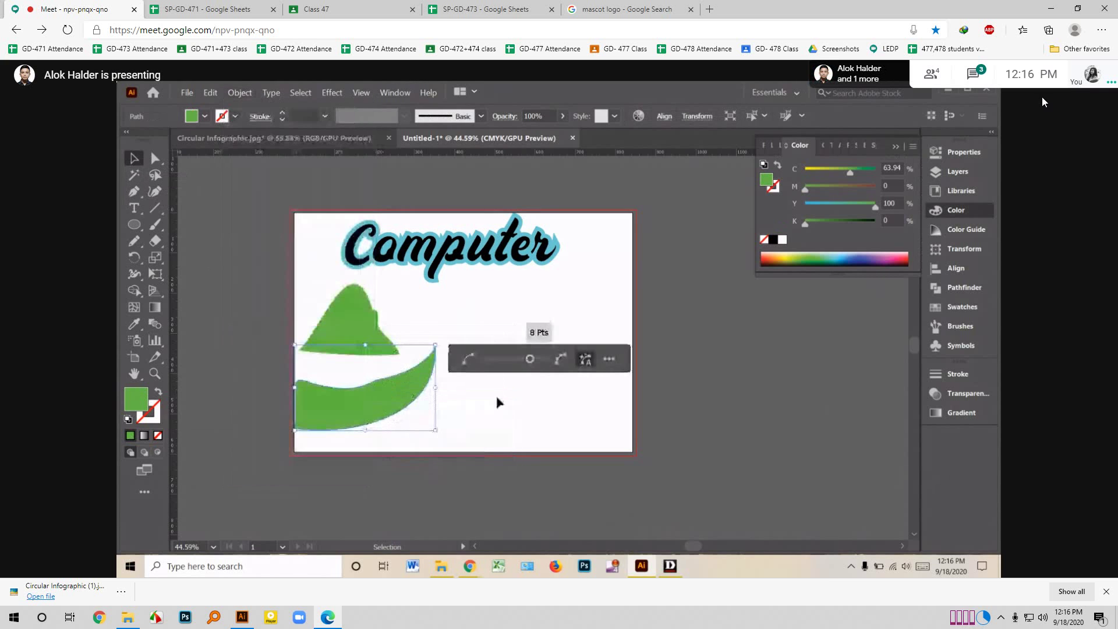
pyautogui.click(609, 359)
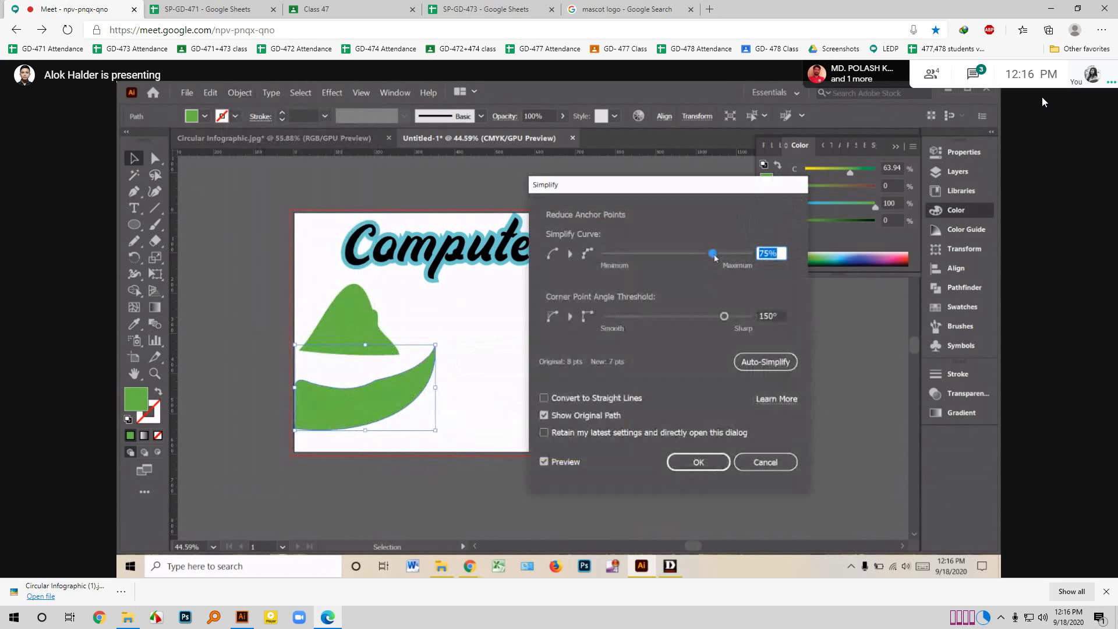
# Try Simplify Curve values of 7%, 0% and 20% with the original path hidden, ending with Auto-Simplify.
pyautogui.moveTo(715, 258); pyautogui.dragTo(615, 264)
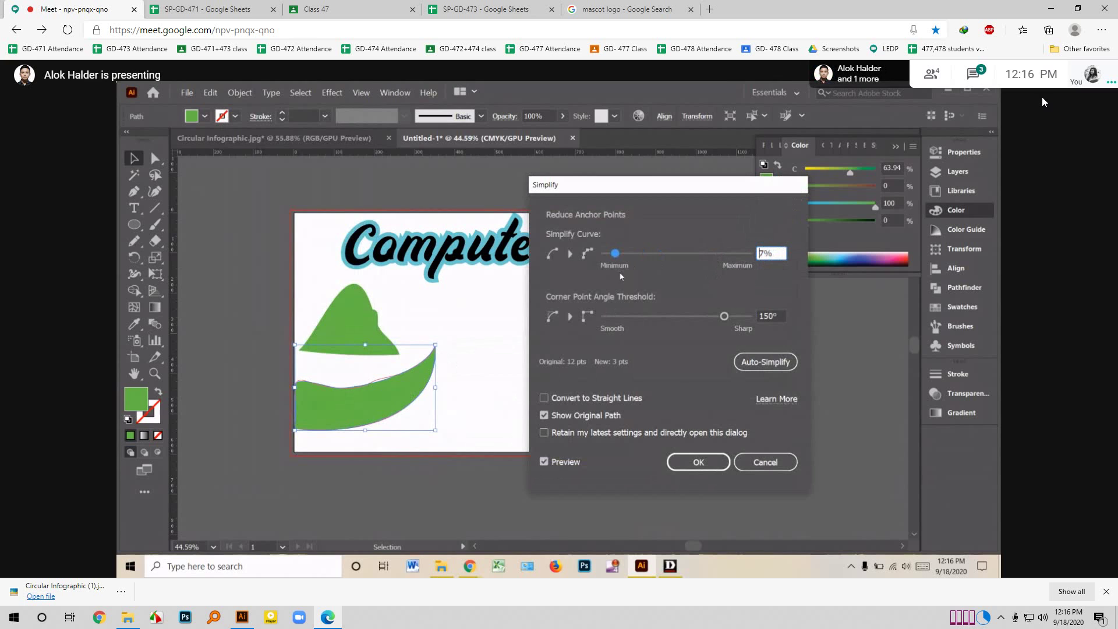
pyautogui.click(544, 416)
pyautogui.moveTo(615, 254); pyautogui.dragTo(555, 262)
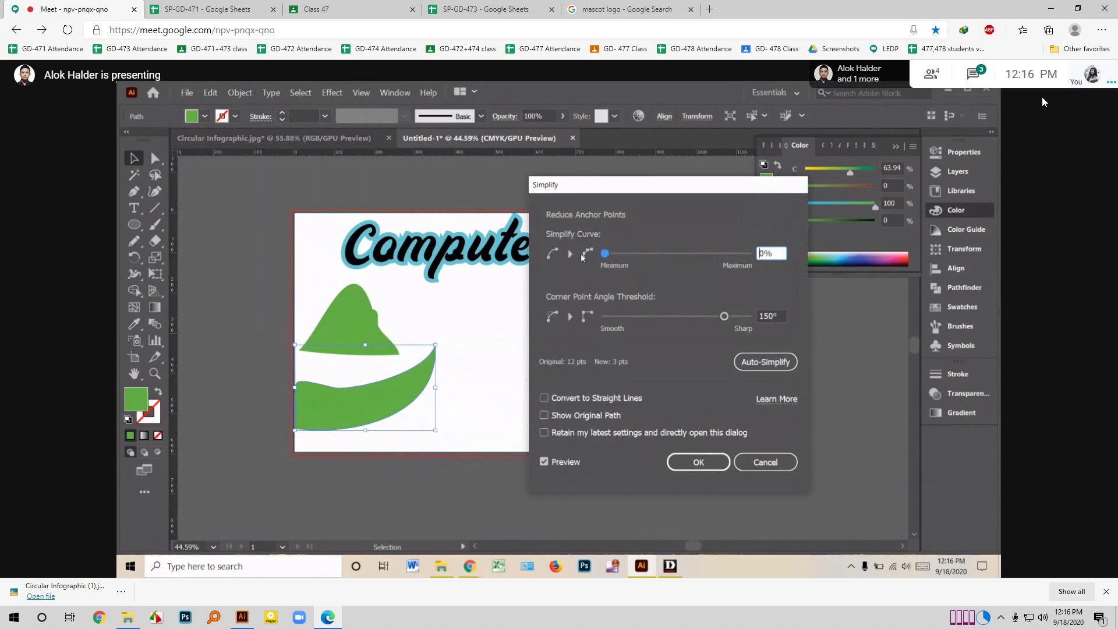
pyautogui.click(635, 255)
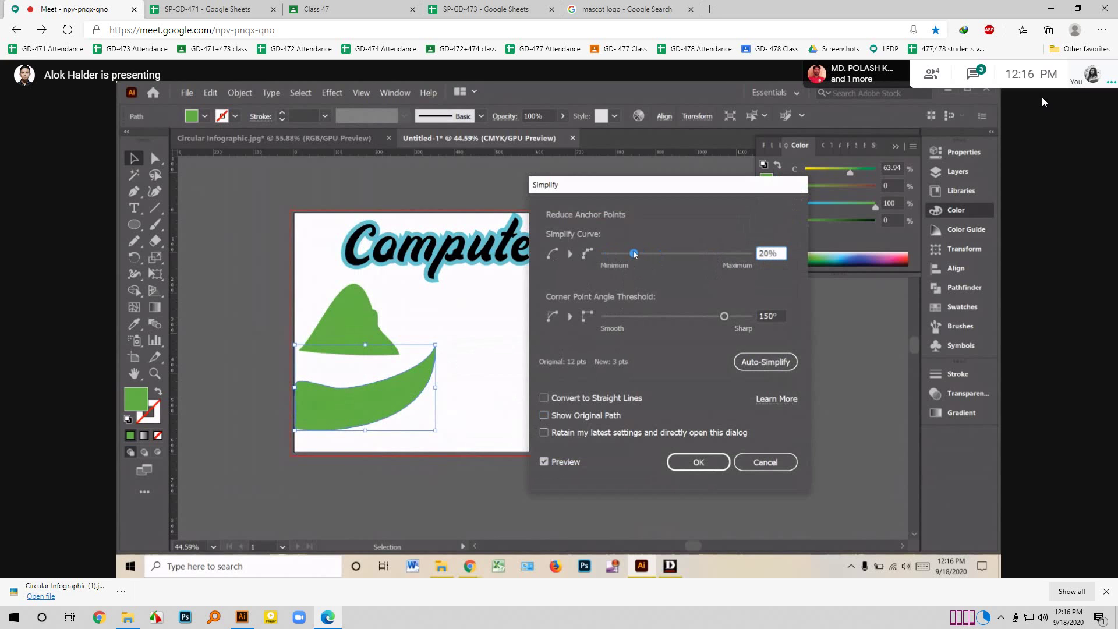
pyautogui.click(756, 364)
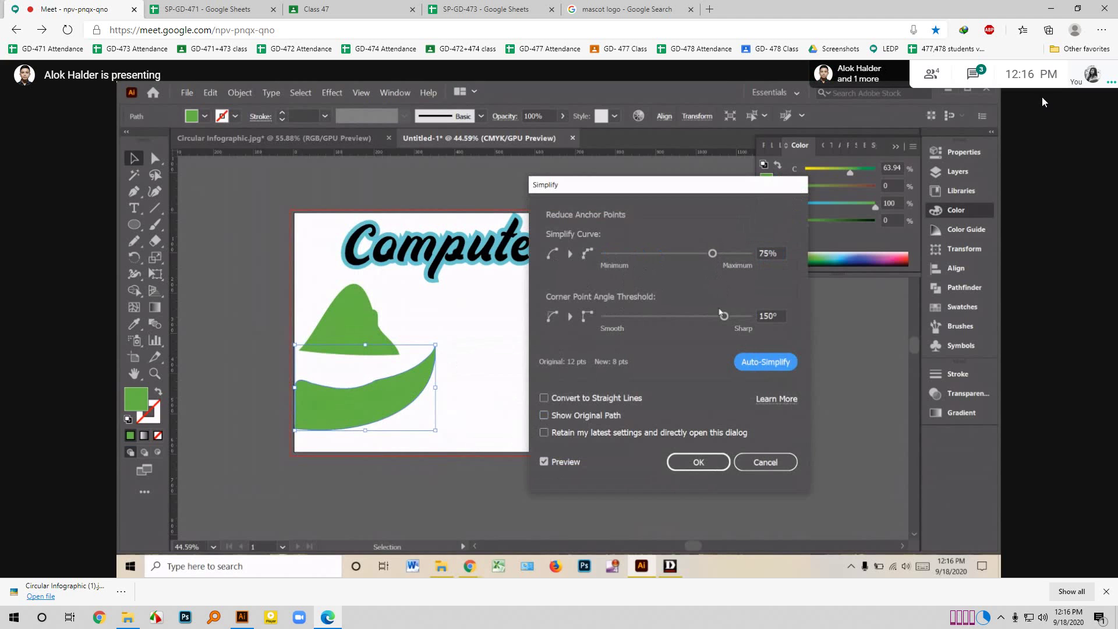
# Simplify the lower green shape with a 1% curve value and a 107° corner point angle threshold.
pyautogui.moveTo(718, 320); pyautogui.dragTo(690, 323)
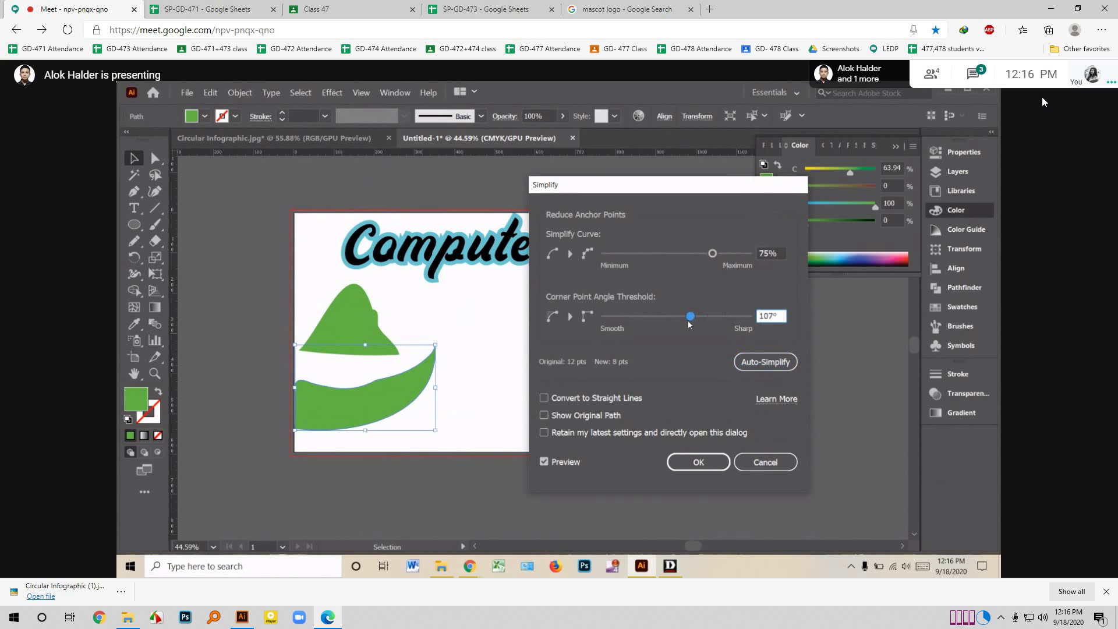
pyautogui.moveTo(674, 255); pyautogui.dragTo(607, 260)
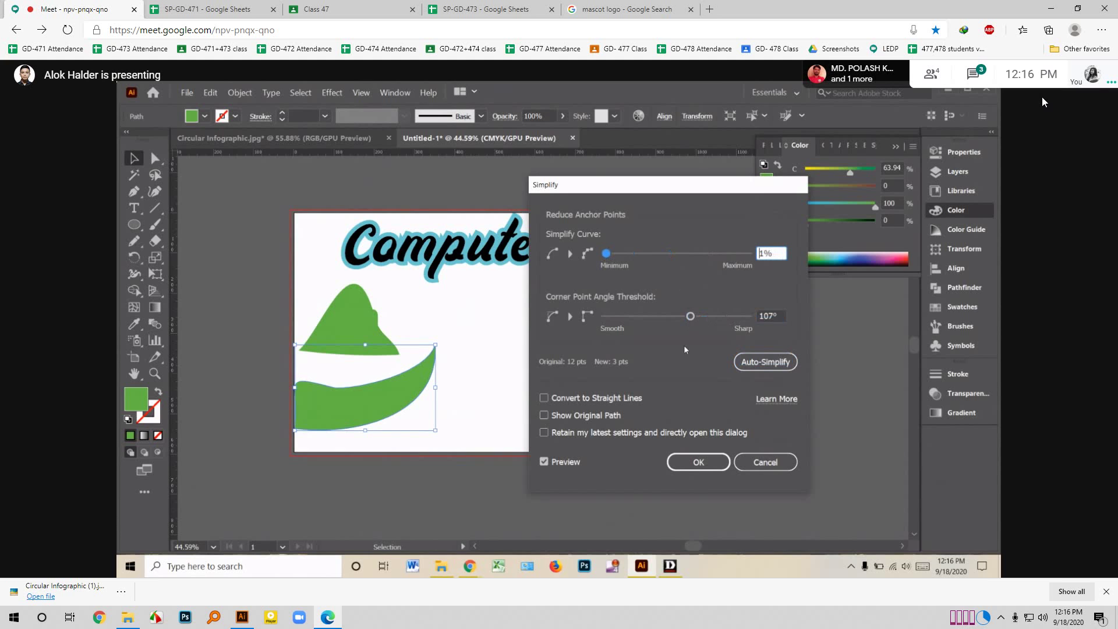
pyautogui.click(544, 415)
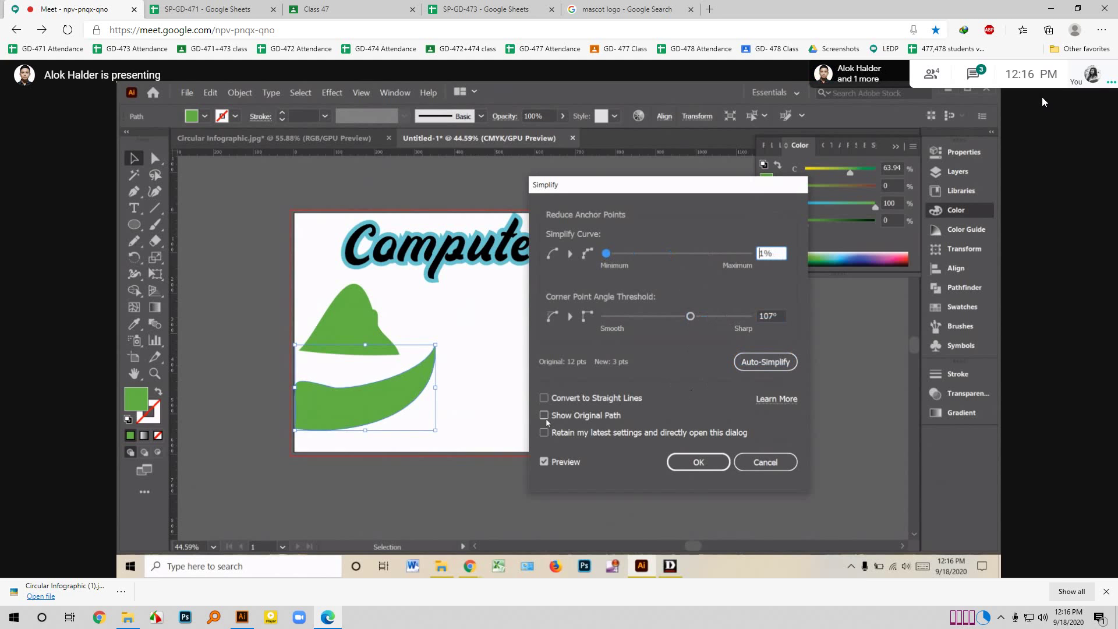
pyautogui.click(544, 415)
pyautogui.click(686, 463)
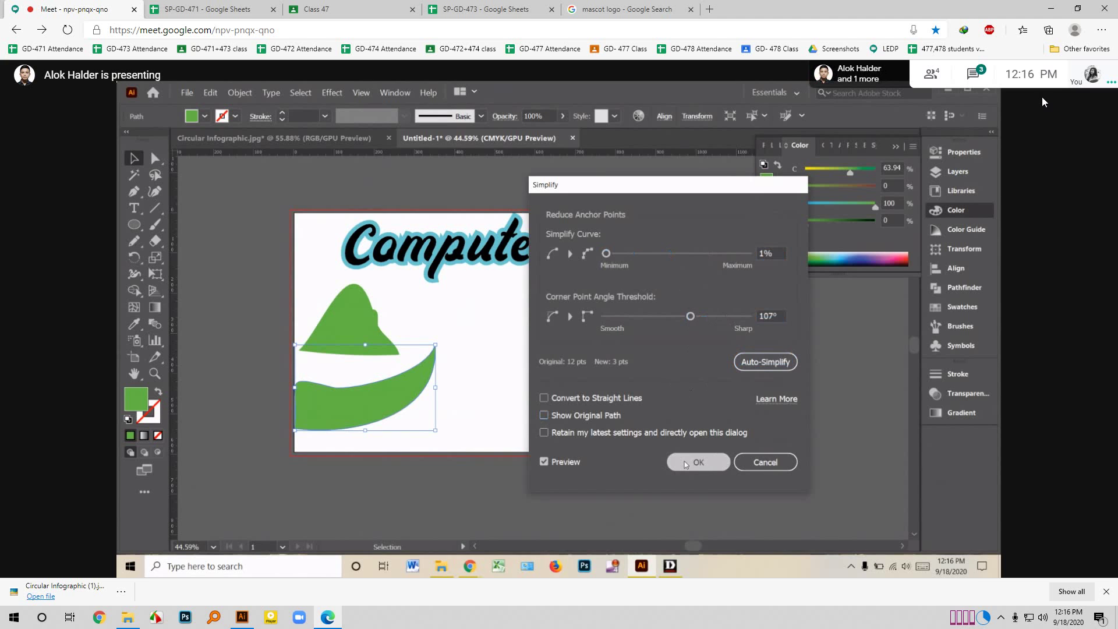
pyautogui.click(465, 340)
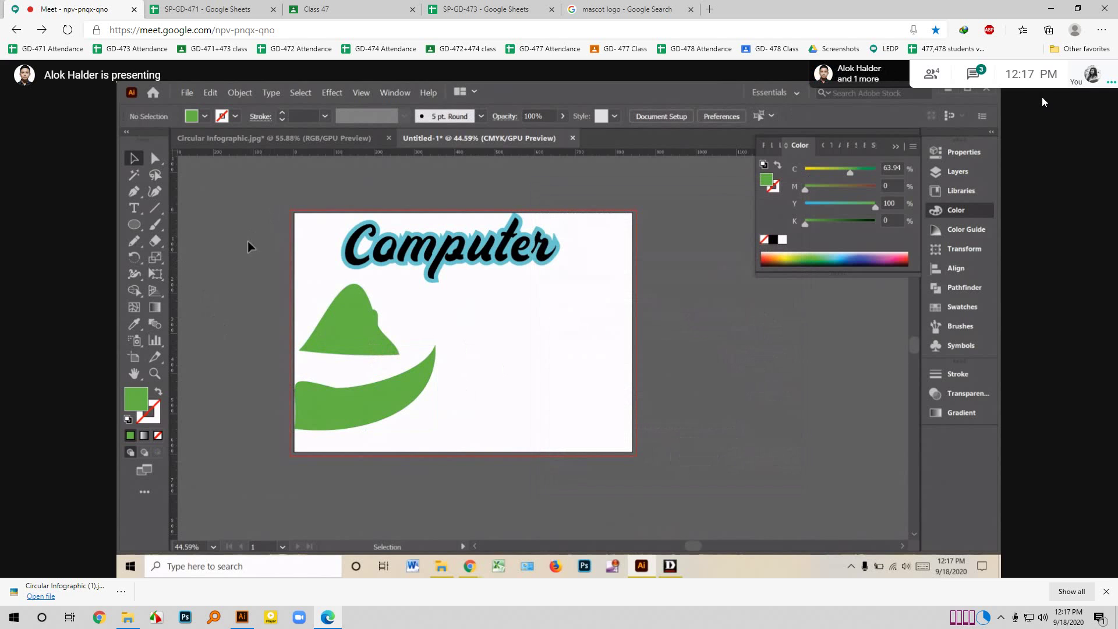
# Add the letter "a" as point text below the word Computer.
pyautogui.click(134, 224)
pyautogui.click(135, 210)
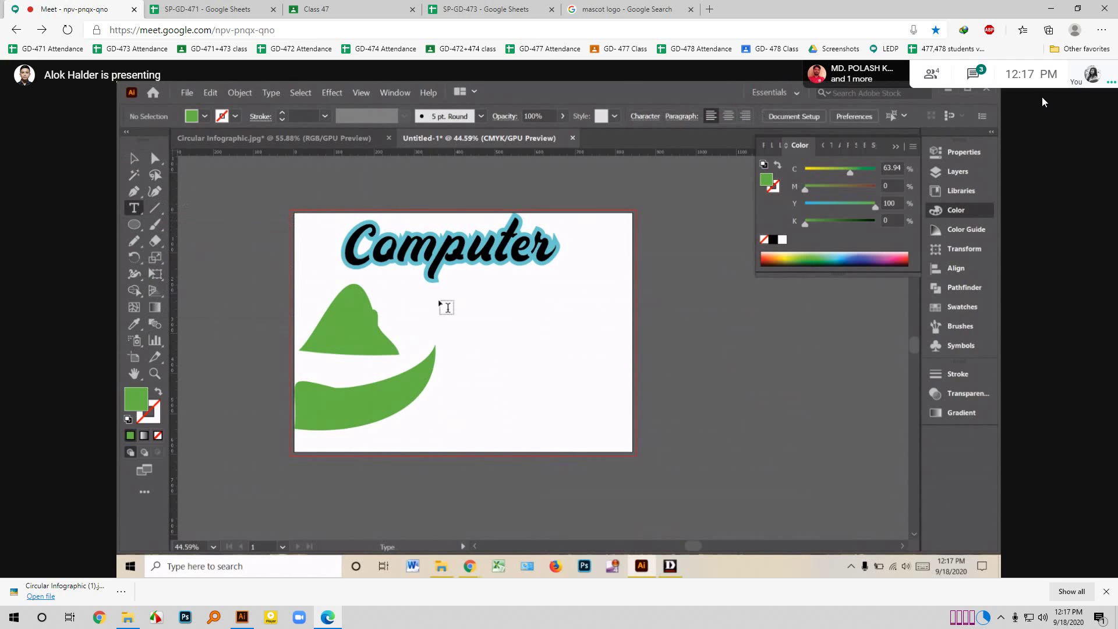
pyautogui.click(457, 299)
pyautogui.write('a')
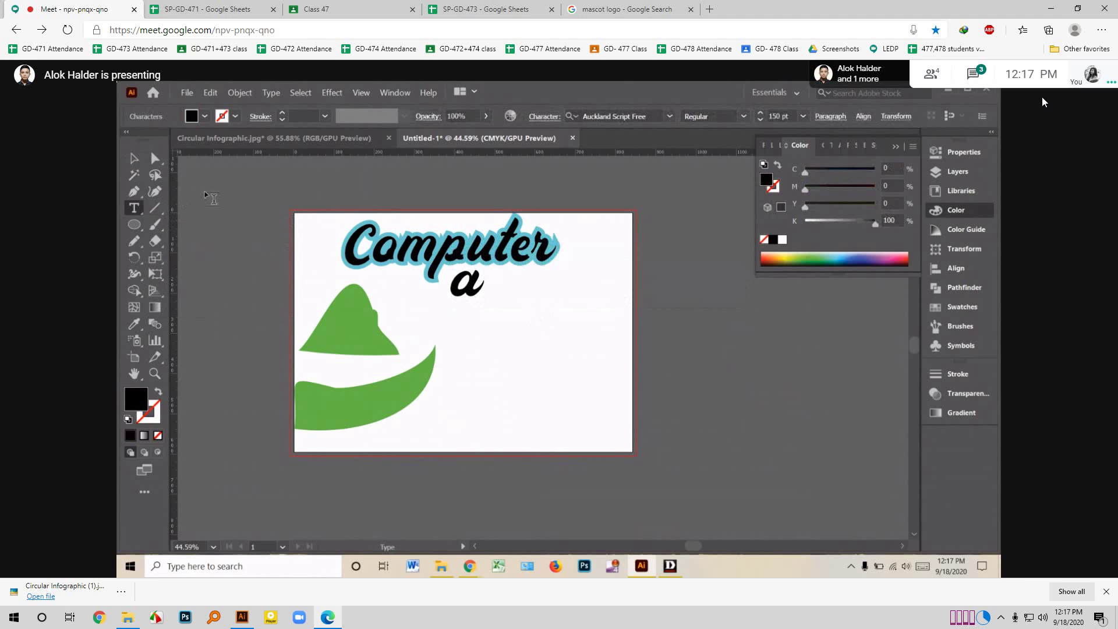
pyautogui.click(135, 158)
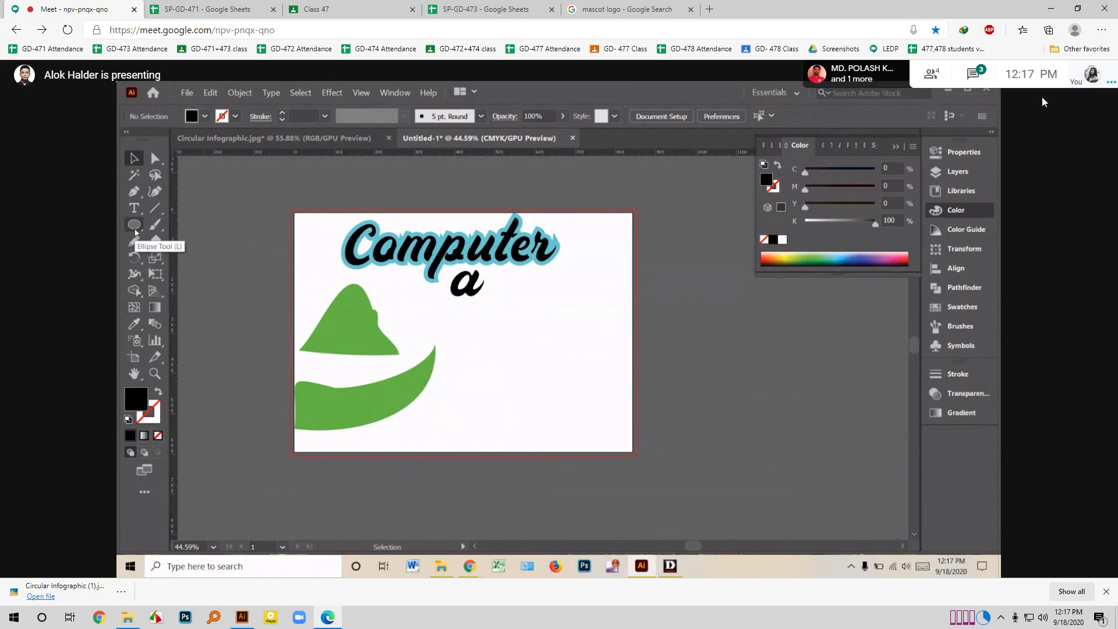
# Draw a small black circle just right of the lower green shape with the Ellipse tool.
pyautogui.click(135, 231)
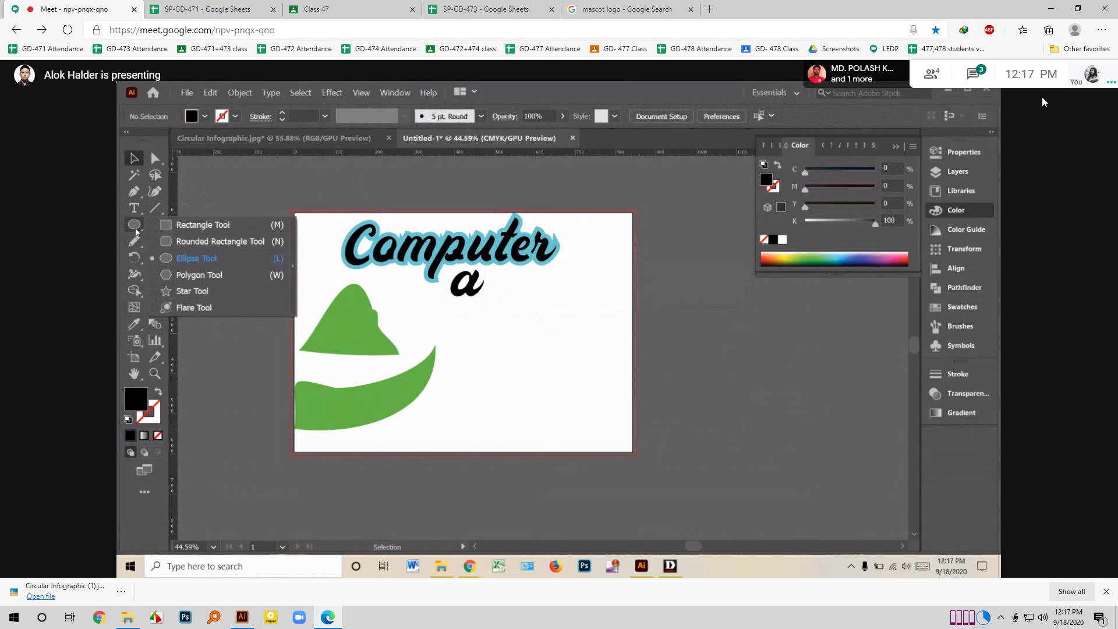
pyautogui.click(196, 258)
pyautogui.moveTo(461, 371); pyautogui.dragTo(491, 400)
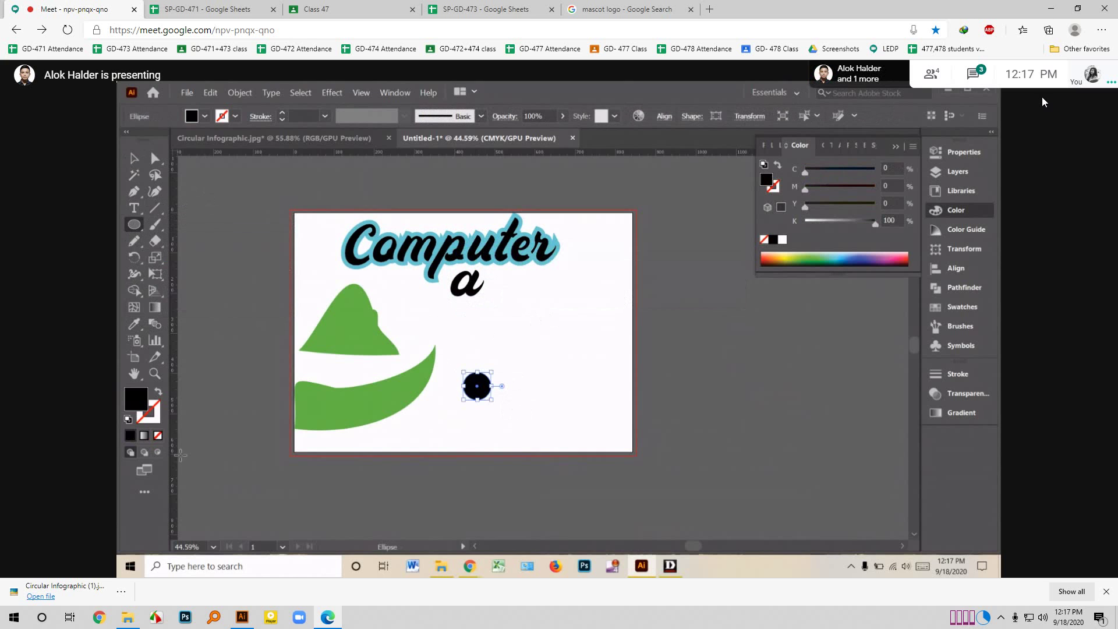
# Fill the small circle with a linear gradient whose first color stop is bright blue.
pyautogui.click(145, 438)
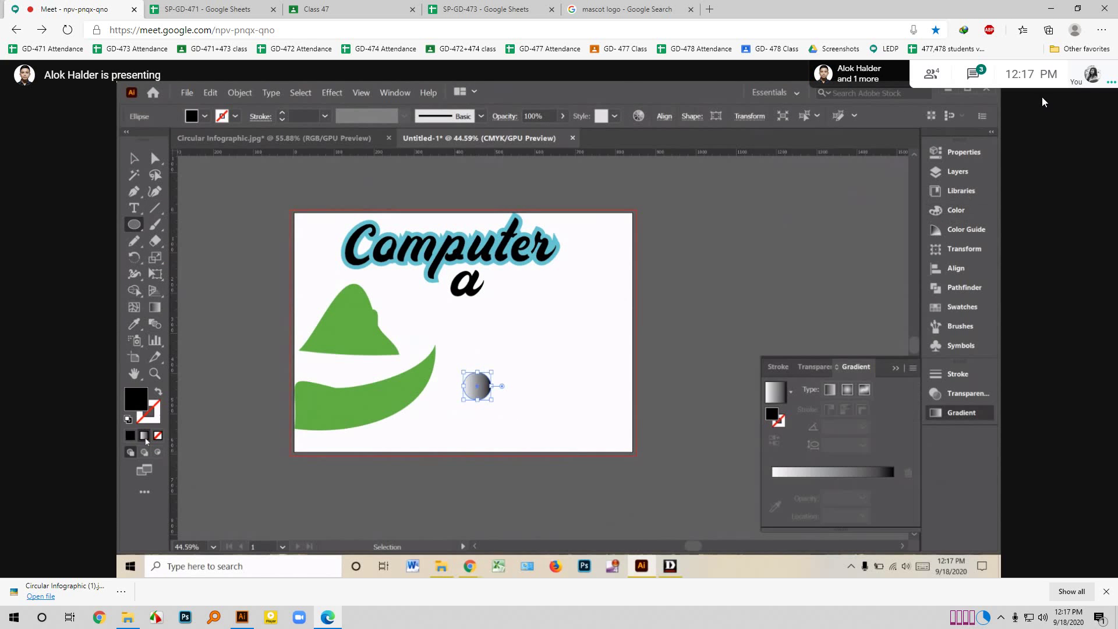
pyautogui.doubleClick(773, 495)
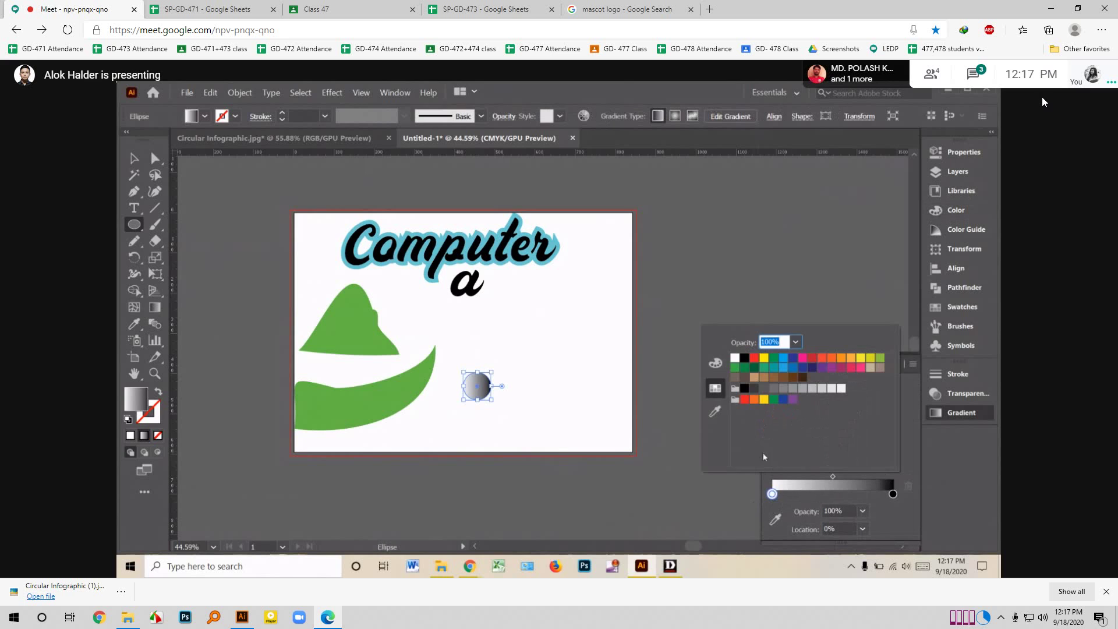
pyautogui.click(784, 360)
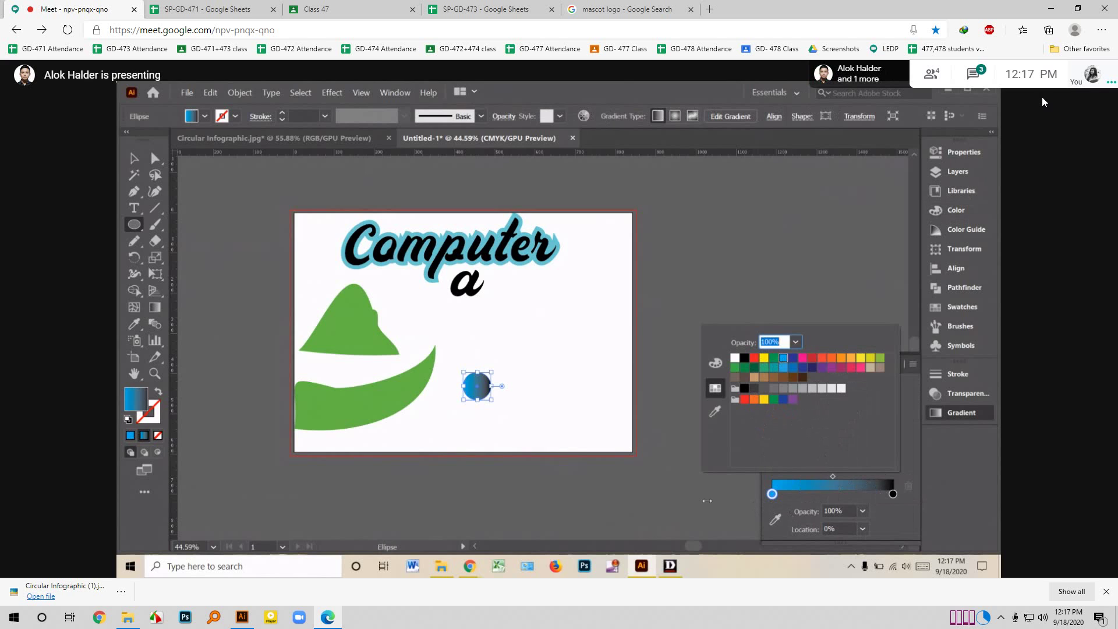
pyautogui.click(709, 497)
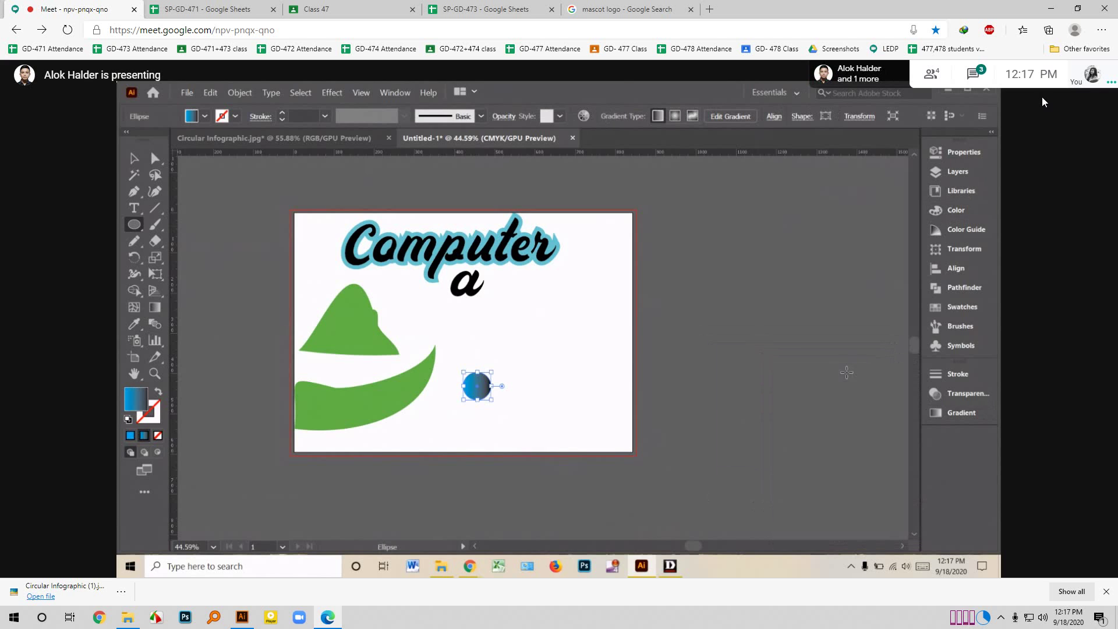
pyautogui.click(896, 364)
pyautogui.click(773, 370)
pyautogui.click(591, 348)
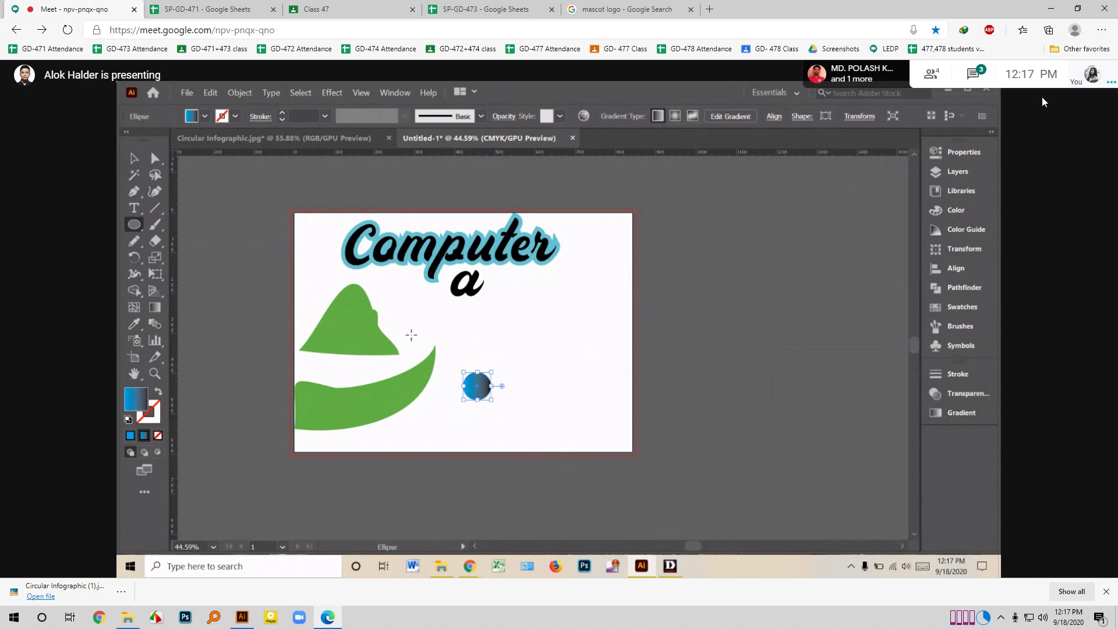
# Duplicate the blue gradient circle horizontally to a spot near the artboard's right edge and deselect it.
pyautogui.click(133, 162)
pyautogui.click(516, 408)
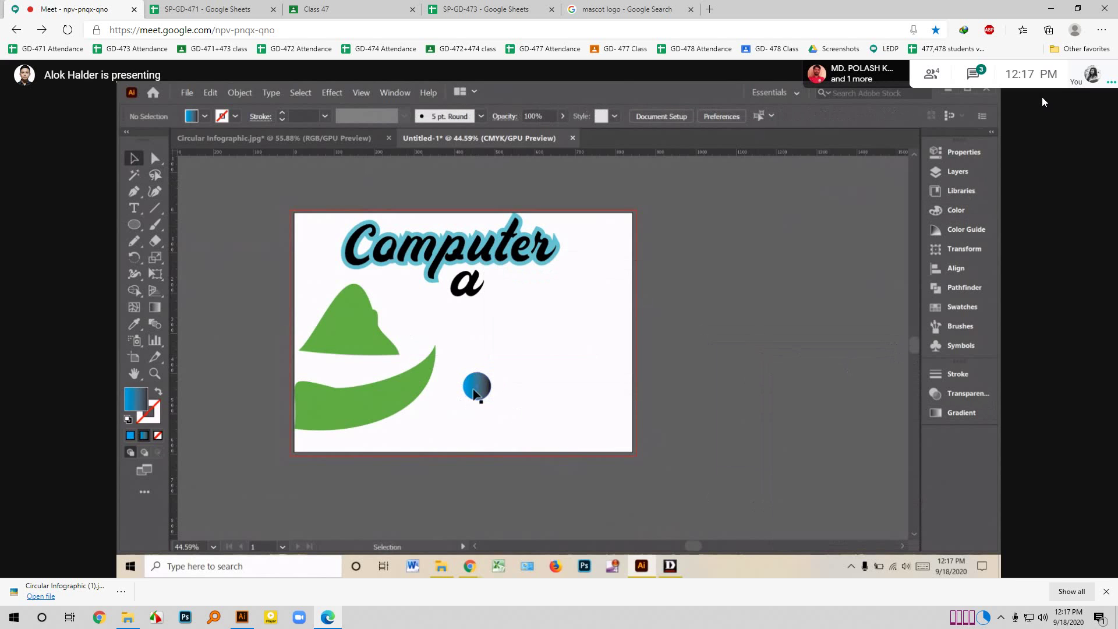
pyautogui.click(476, 394)
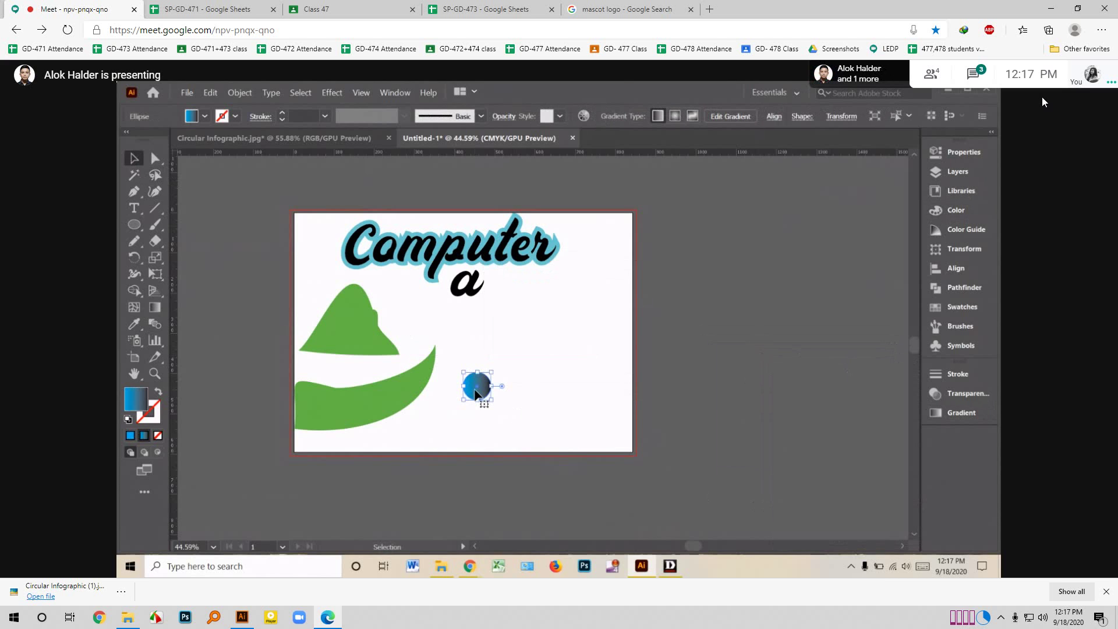
pyautogui.moveTo(477, 394); pyautogui.dragTo(594, 387)
pyautogui.click(508, 410)
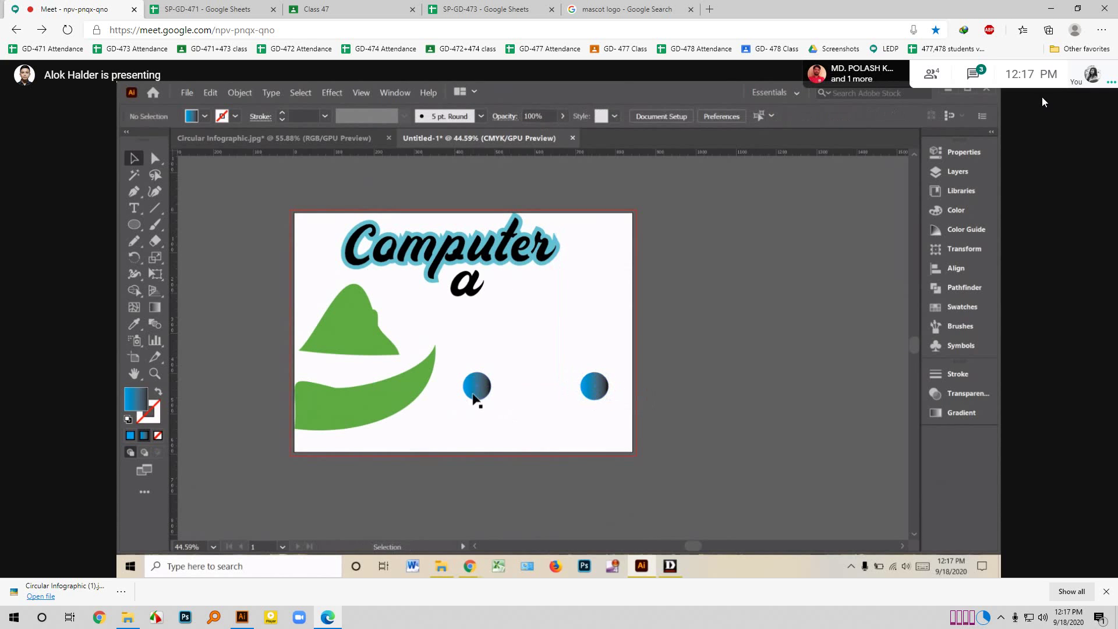
# Select both blue gradient circles and make a blend between them.
pyautogui.click(474, 392)
pyautogui.keyDown('shift'); pyautogui.click(594, 386); pyautogui.keyUp('shift')
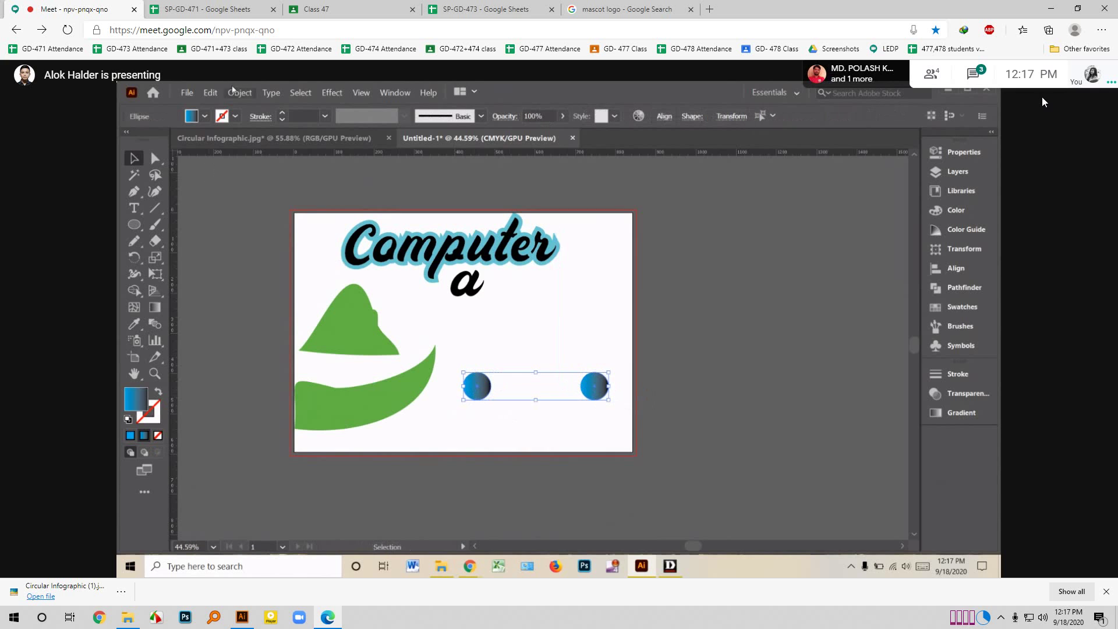
pyautogui.click(238, 94)
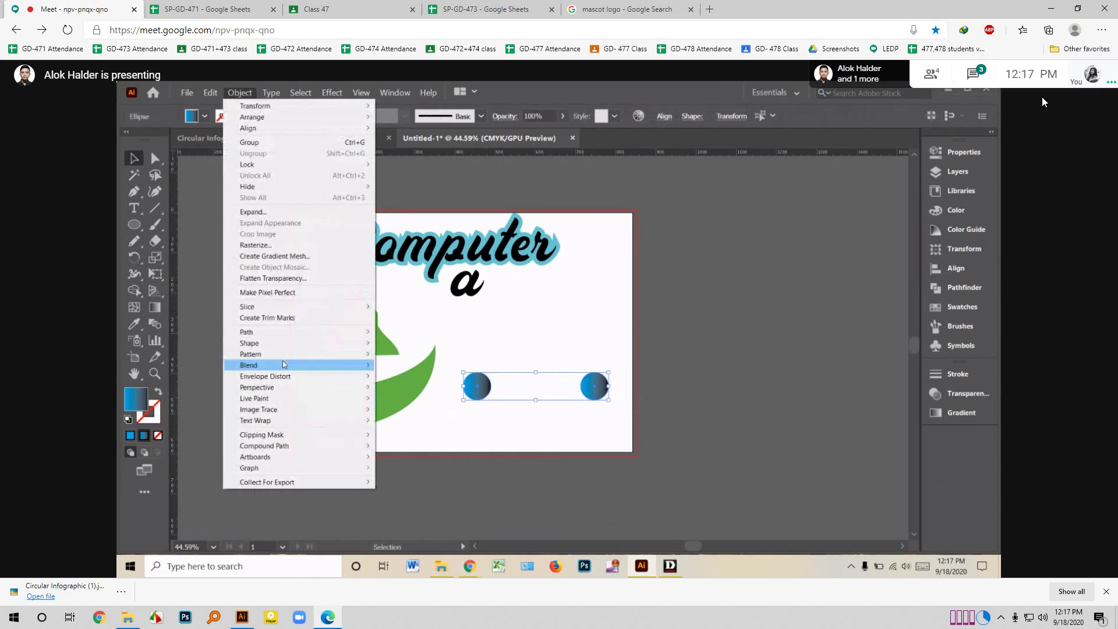
pyautogui.moveTo(285, 371)
pyautogui.click(399, 365)
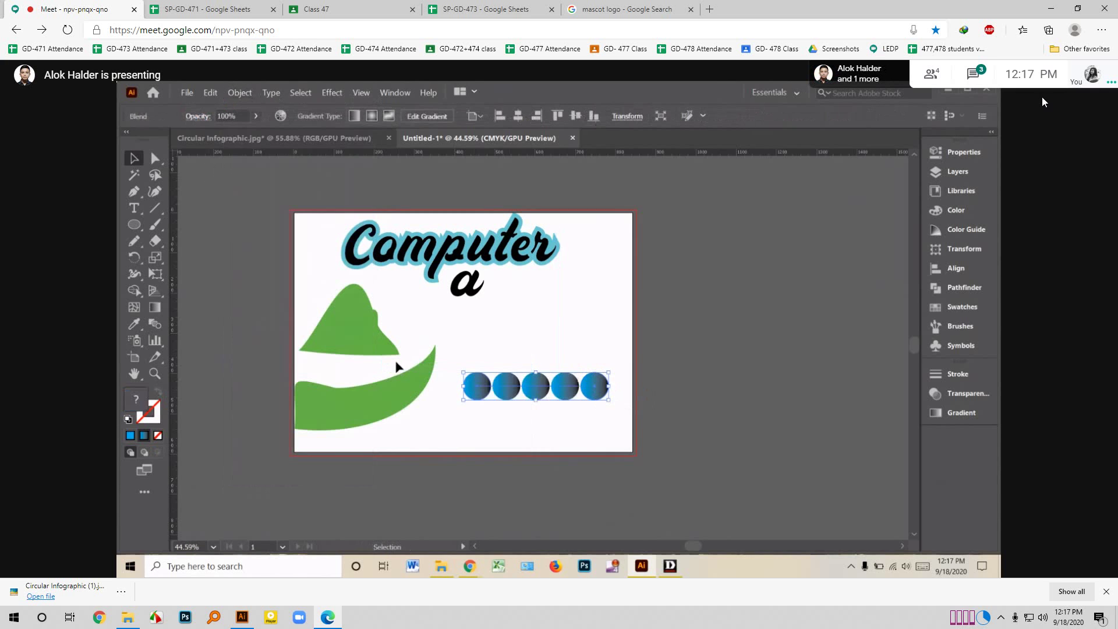
# Set the circle blend's spacing to Specified Steps with 120 steps, turn on the preview, and deselect the finished blend.
pyautogui.click(240, 97)
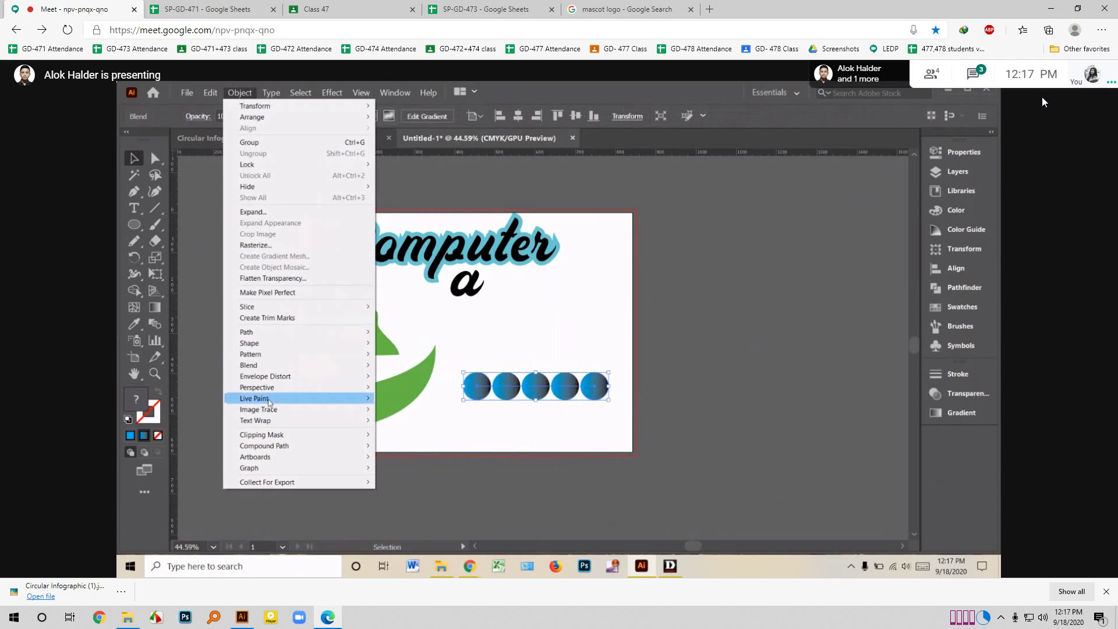
pyautogui.moveTo(265, 366)
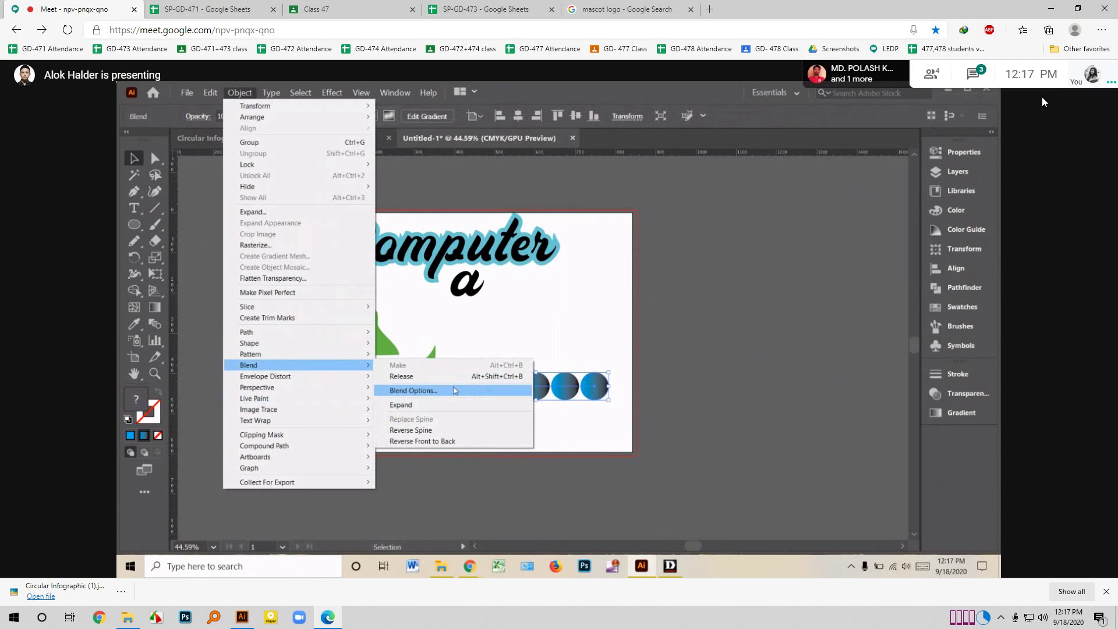
pyautogui.click(456, 390)
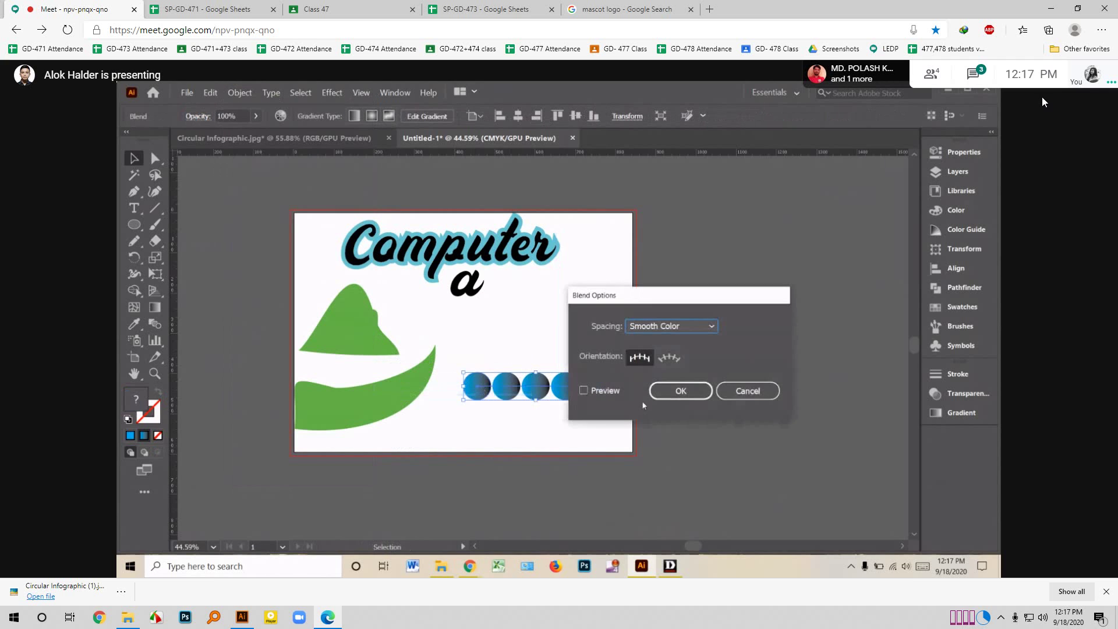
pyautogui.click(700, 324)
pyautogui.click(696, 357)
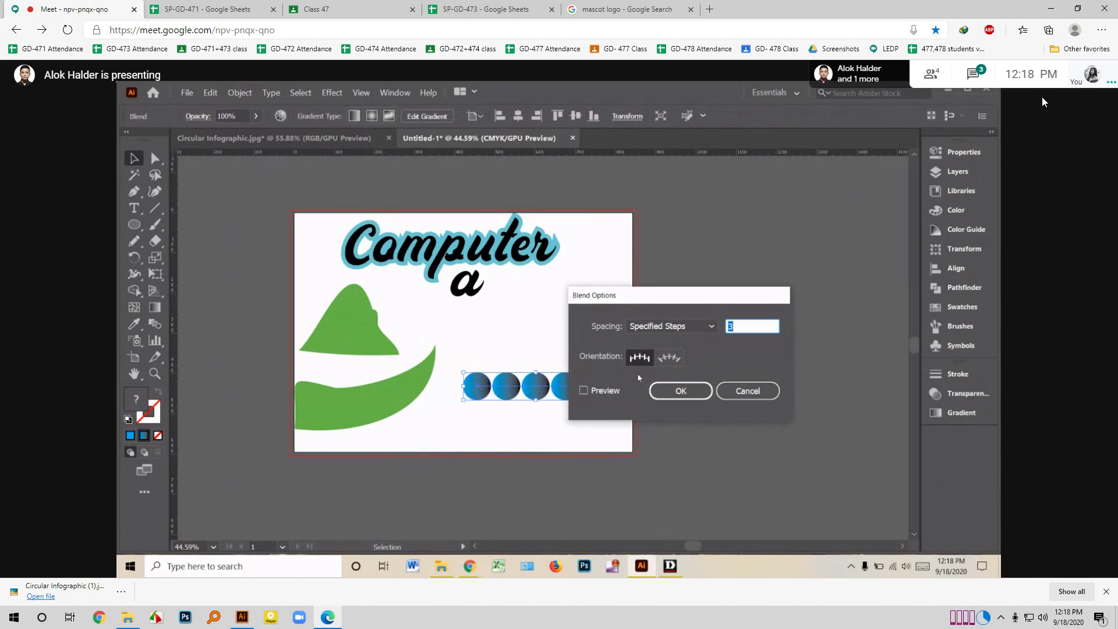
pyautogui.click(584, 390)
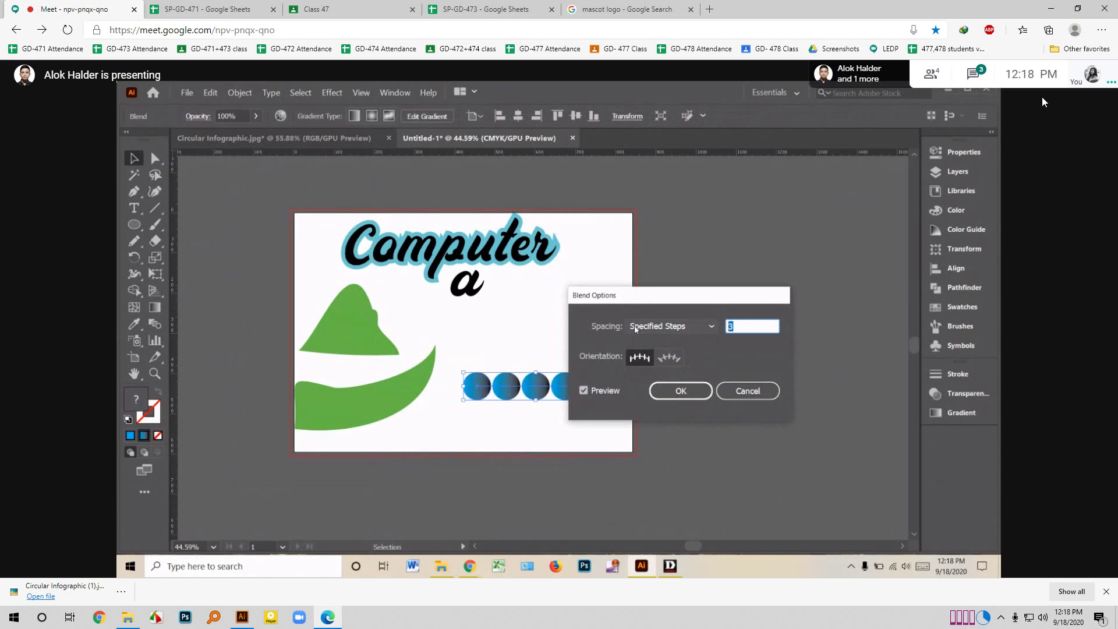
pyautogui.write('120')
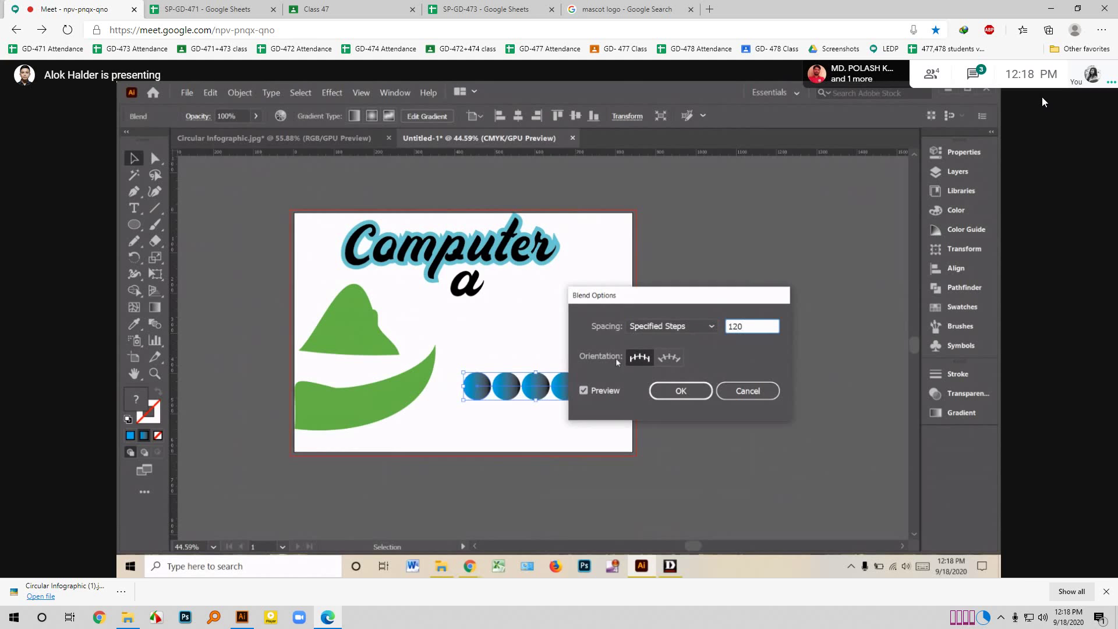
pyautogui.click(680, 391)
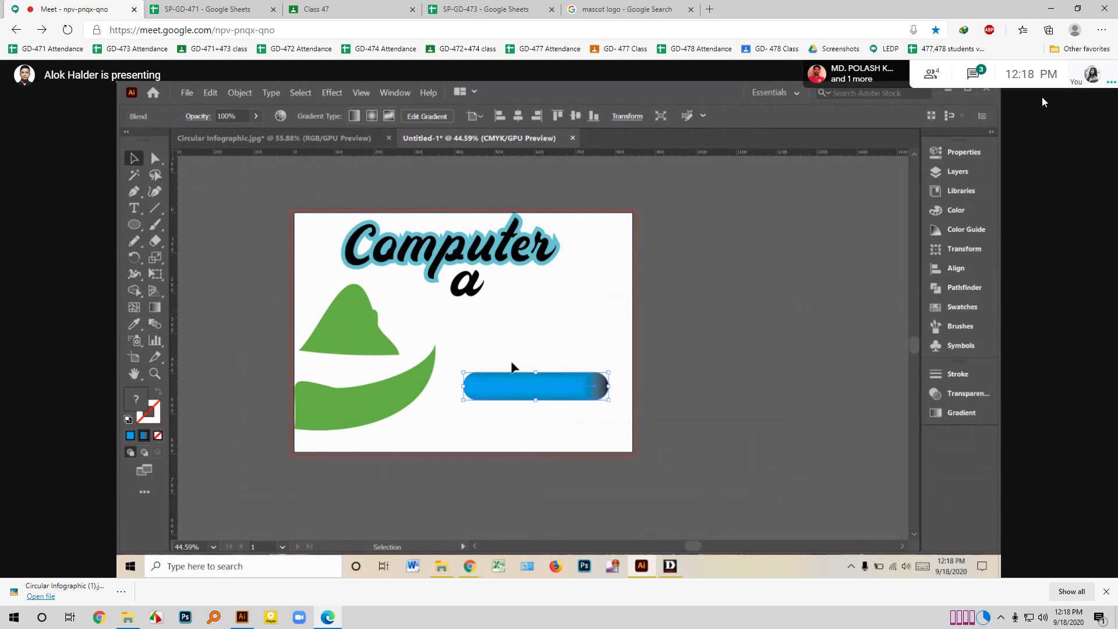
pyautogui.click(241, 244)
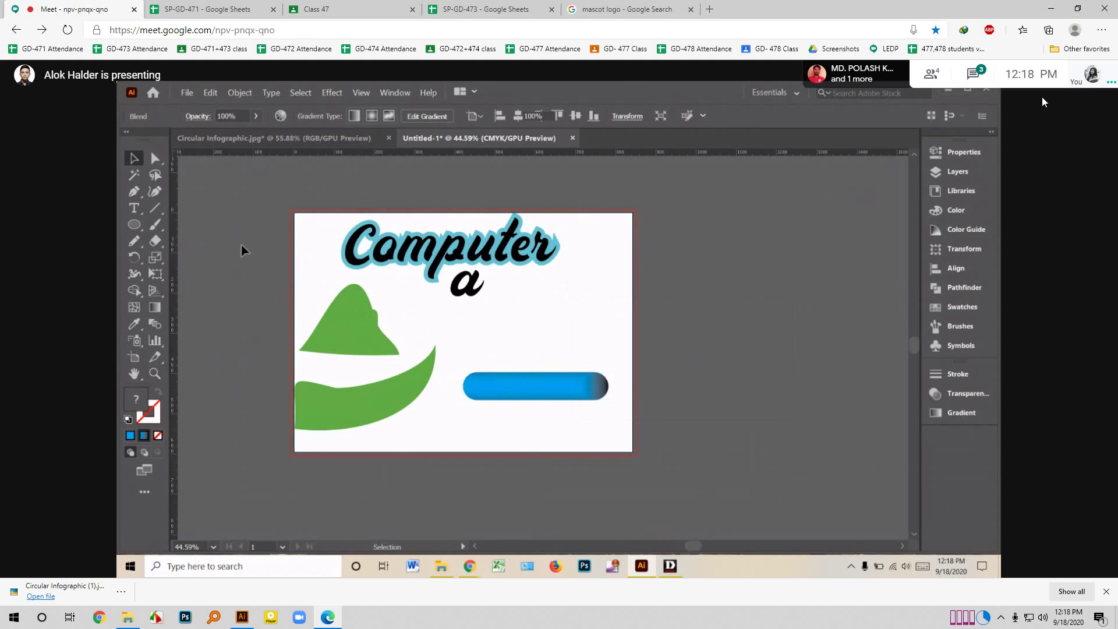
# Select the letter "a" together with the blue circle blend and bring up the available Blend commands.
pyautogui.click(499, 386)
pyautogui.click(502, 329)
pyautogui.click(469, 291)
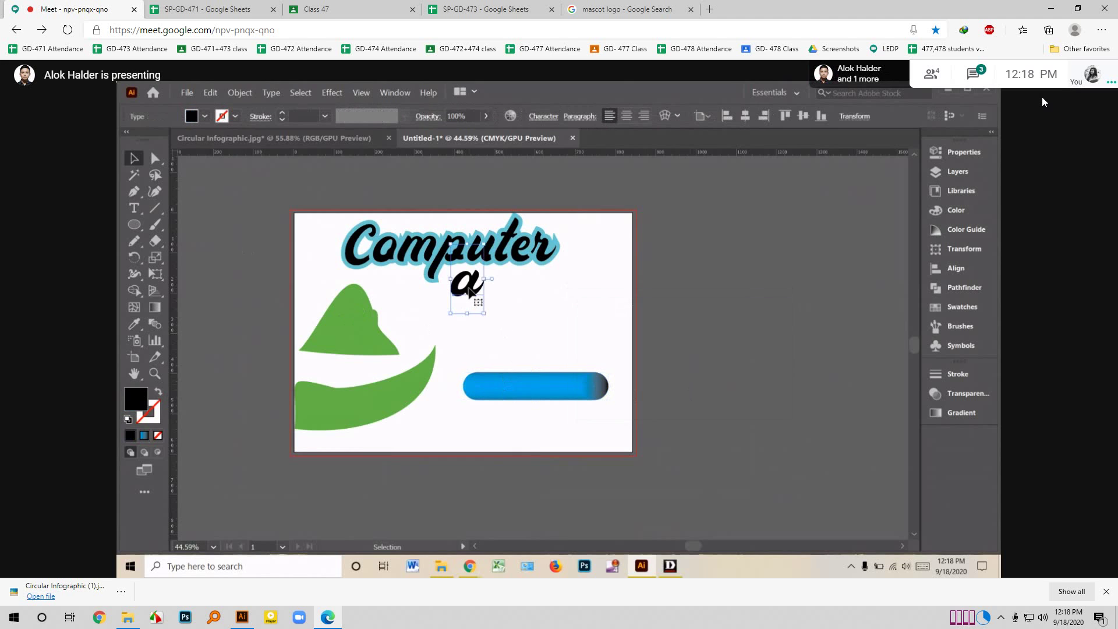
pyautogui.keyDown('shift'); pyautogui.click(529, 385); pyautogui.keyUp('shift')
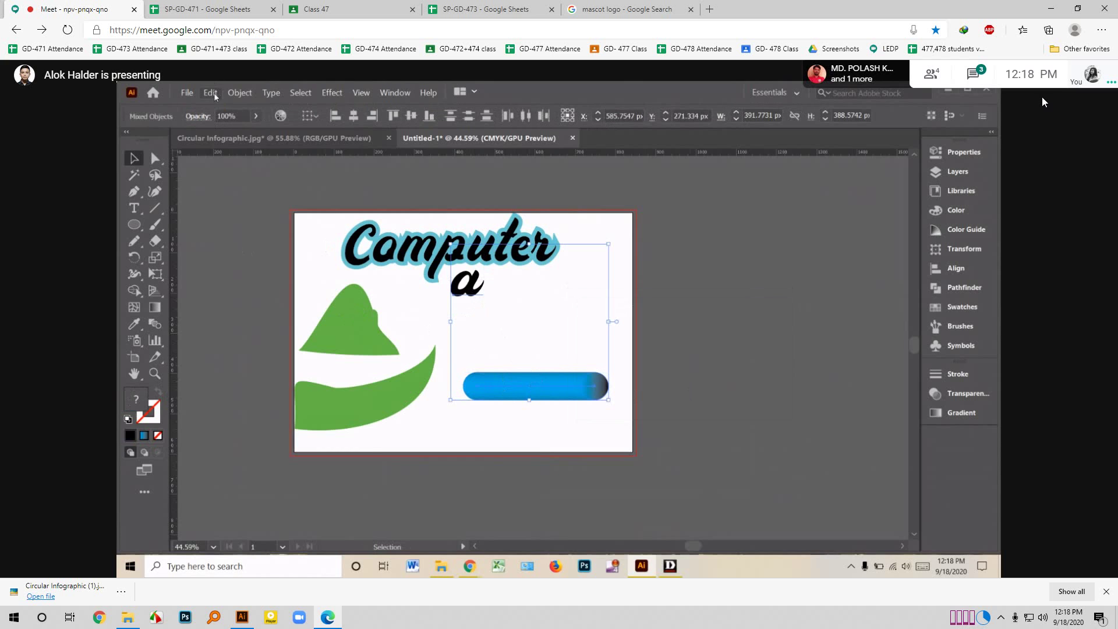
pyautogui.click(238, 93)
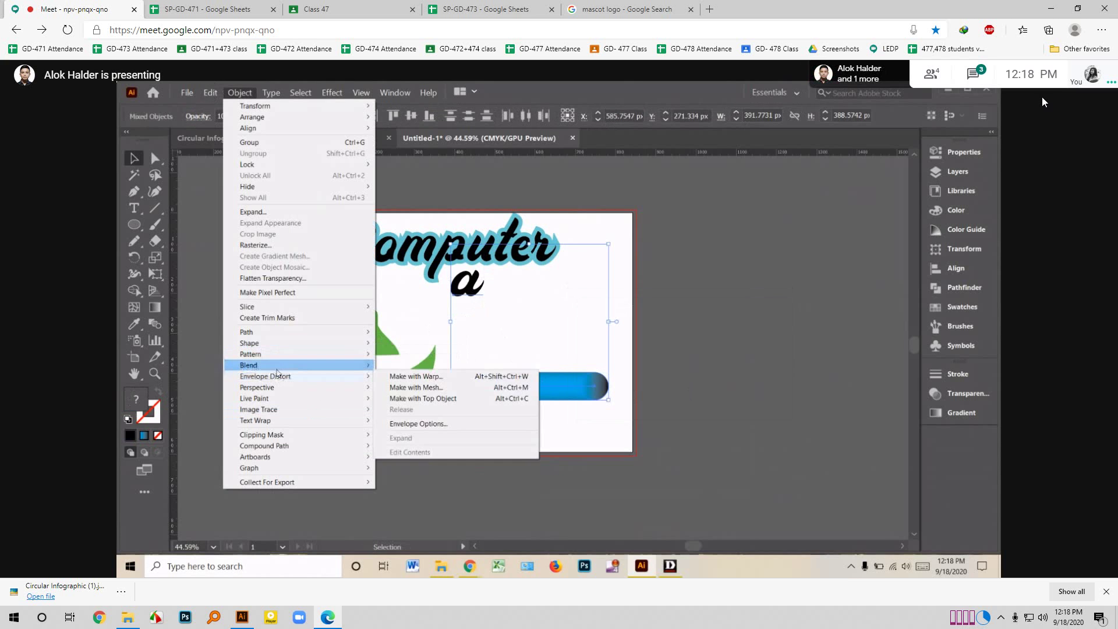
pyautogui.moveTo(277, 372)
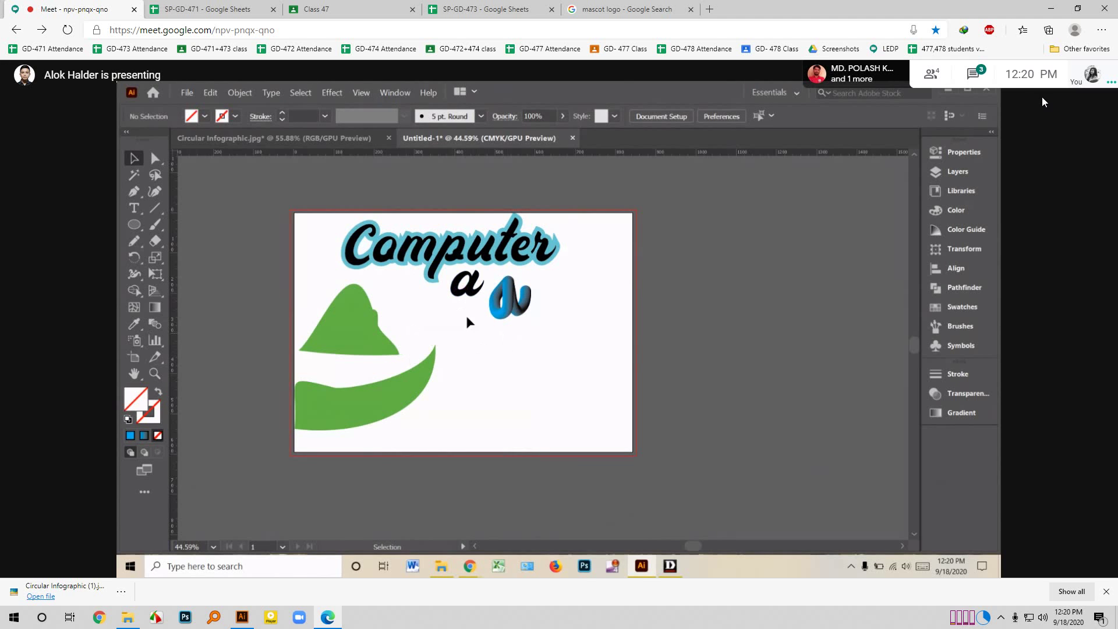
# Show the list of people in the Google Meet call.
pyautogui.moveTo(1015, 89)
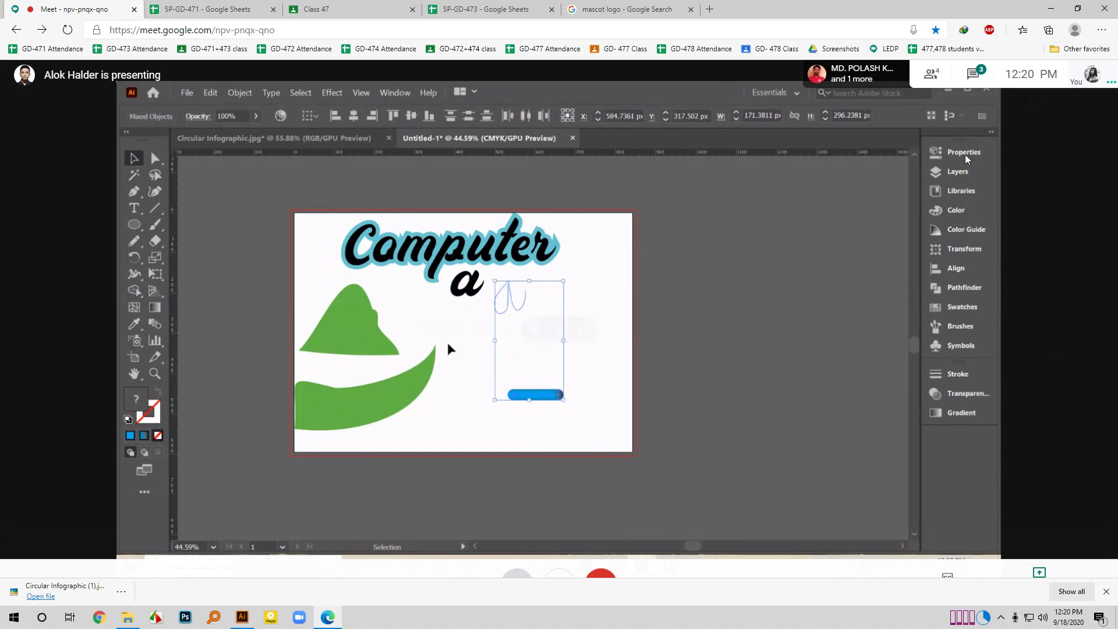
pyautogui.click(937, 85)
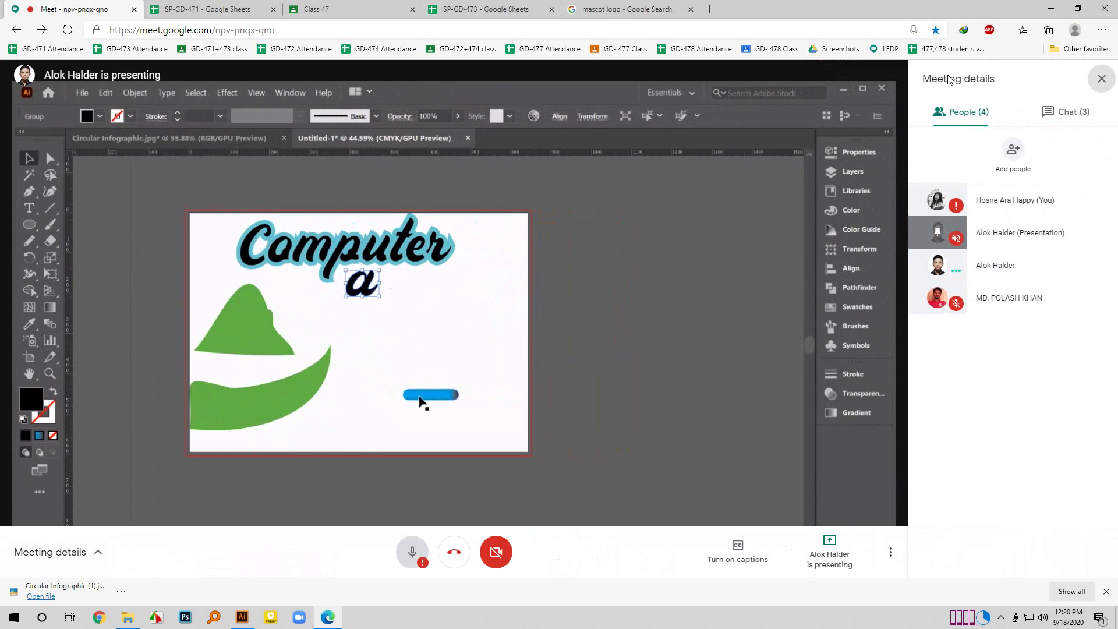